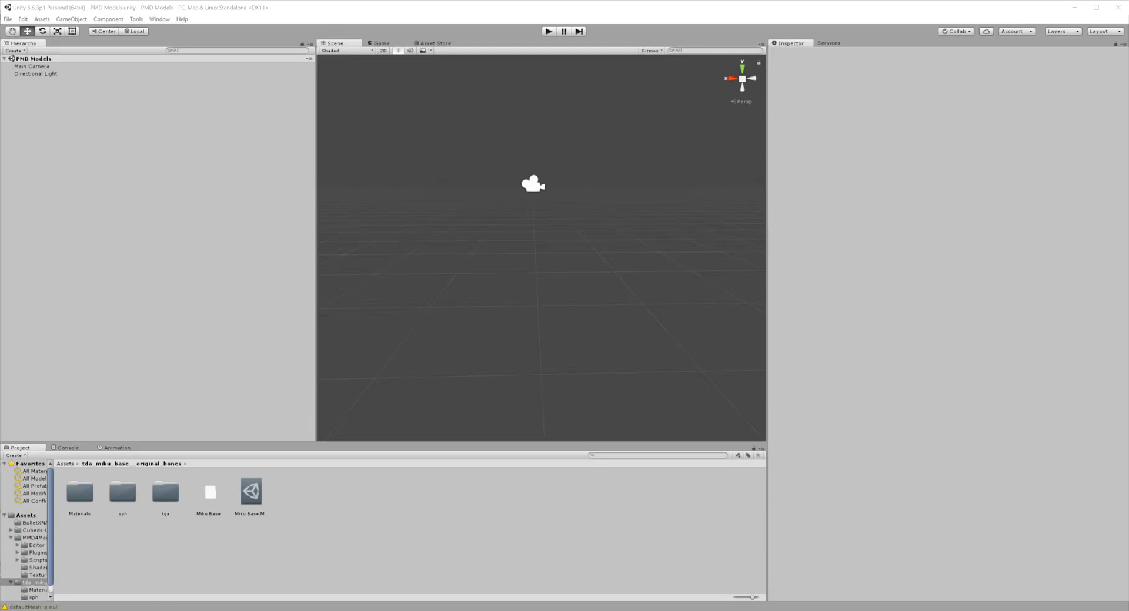
# Step: Switch to the File Explorer window showing the VRChat MMD Avatar tools folder and bring it fully into view
pyautogui.click(110, 610)
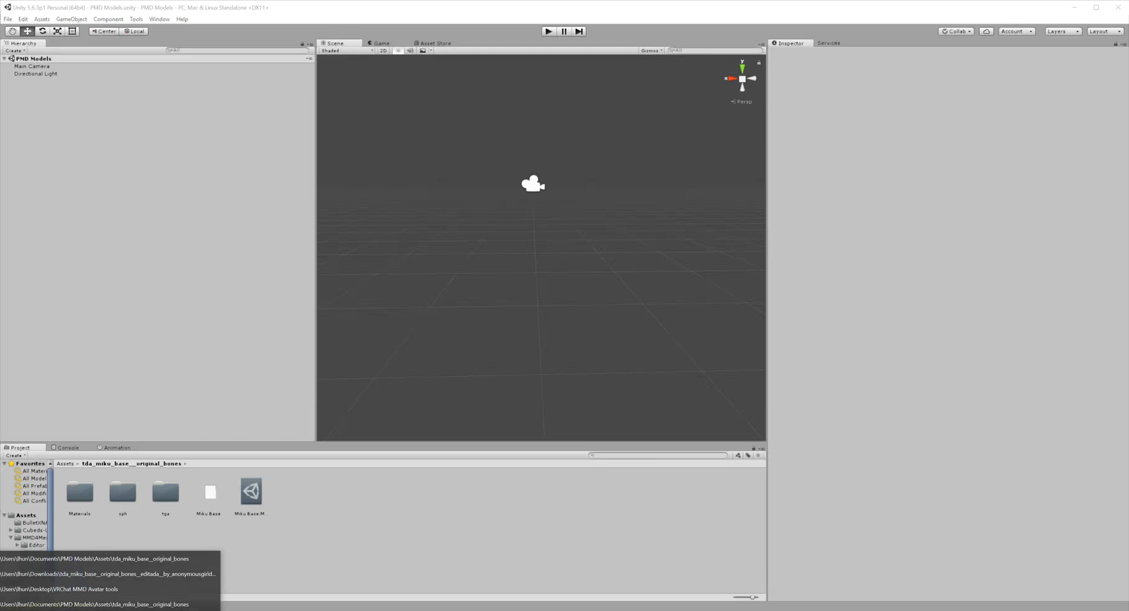
pyautogui.click(114, 587)
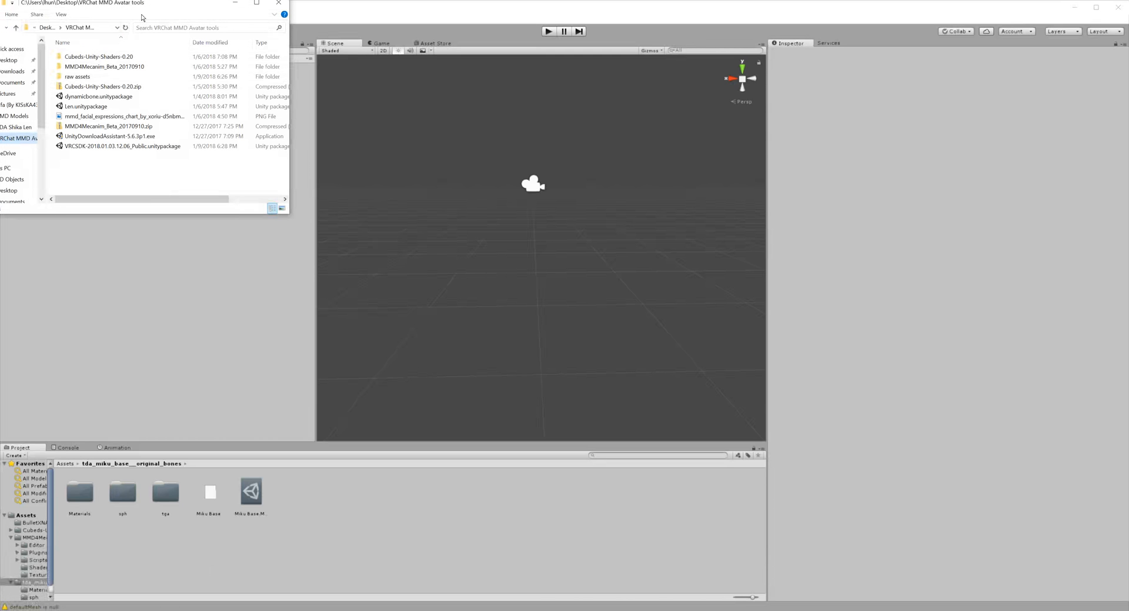
pyautogui.moveTo(118, 3); pyautogui.dragTo(186, 120)
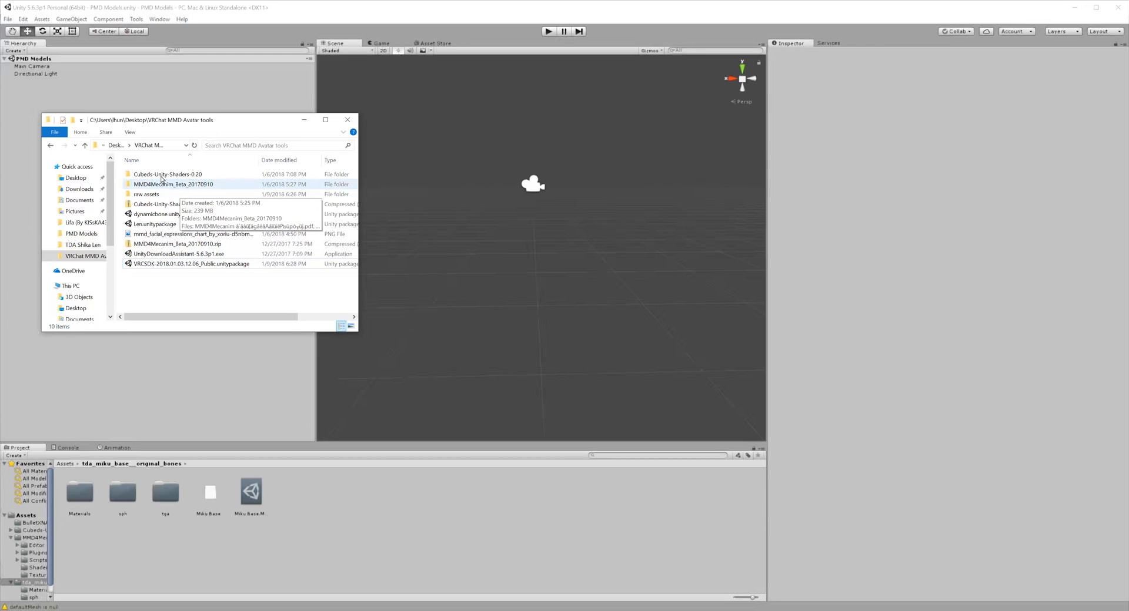
# Step: Examine the MMD4Mecanim_Beta_20170910 folder and its nested copy for the Unity packages, then put File Explorer away
pyautogui.doubleClick(162, 182)
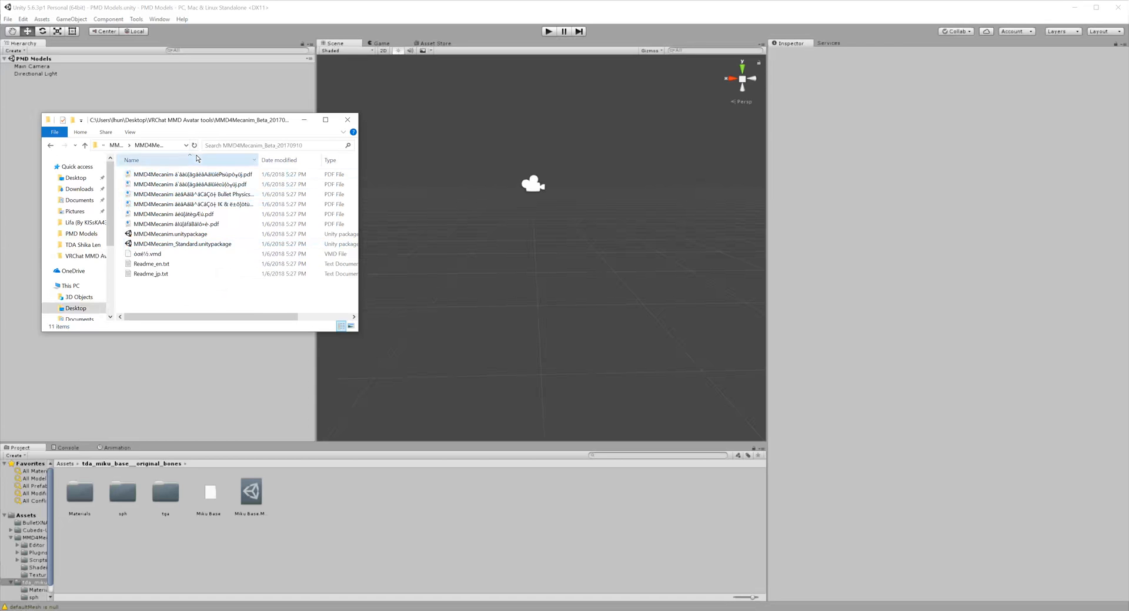
pyautogui.click(116, 145)
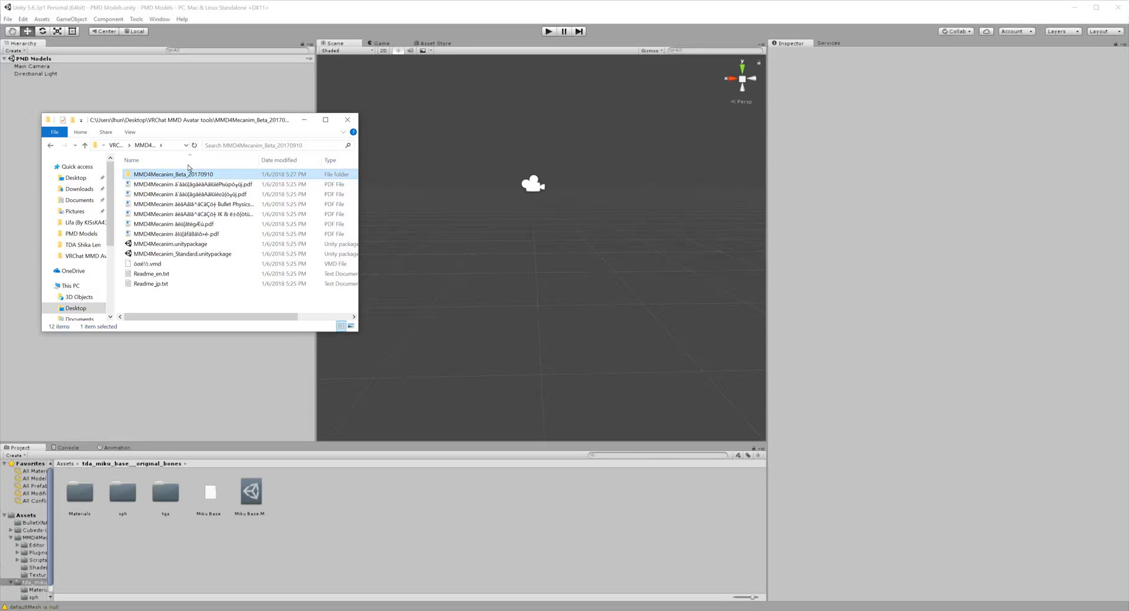
pyautogui.doubleClick(157, 173)
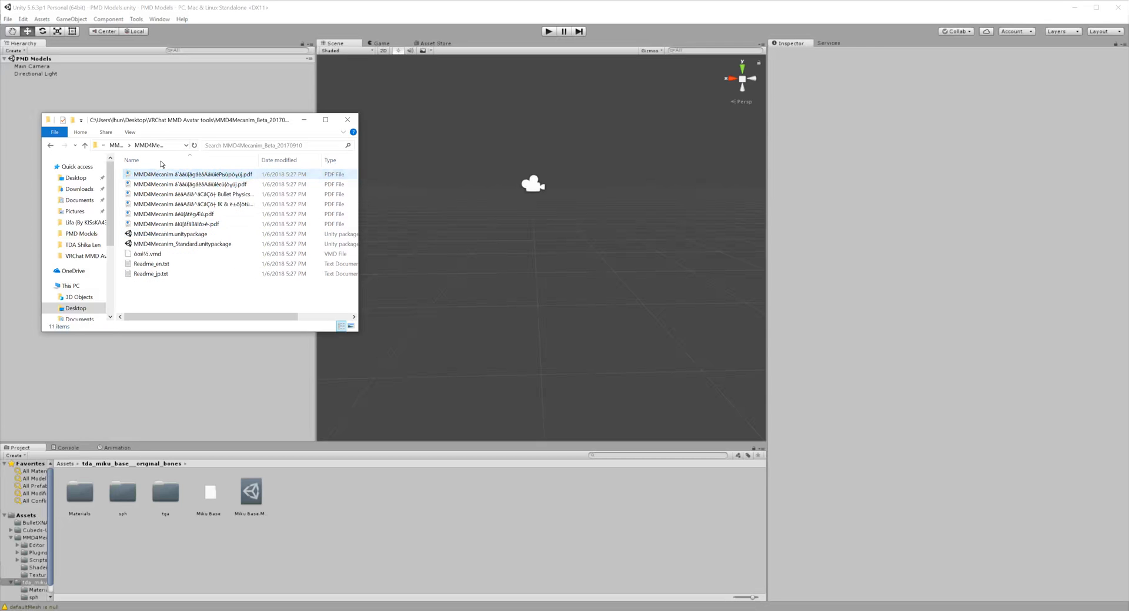
pyautogui.click(170, 234)
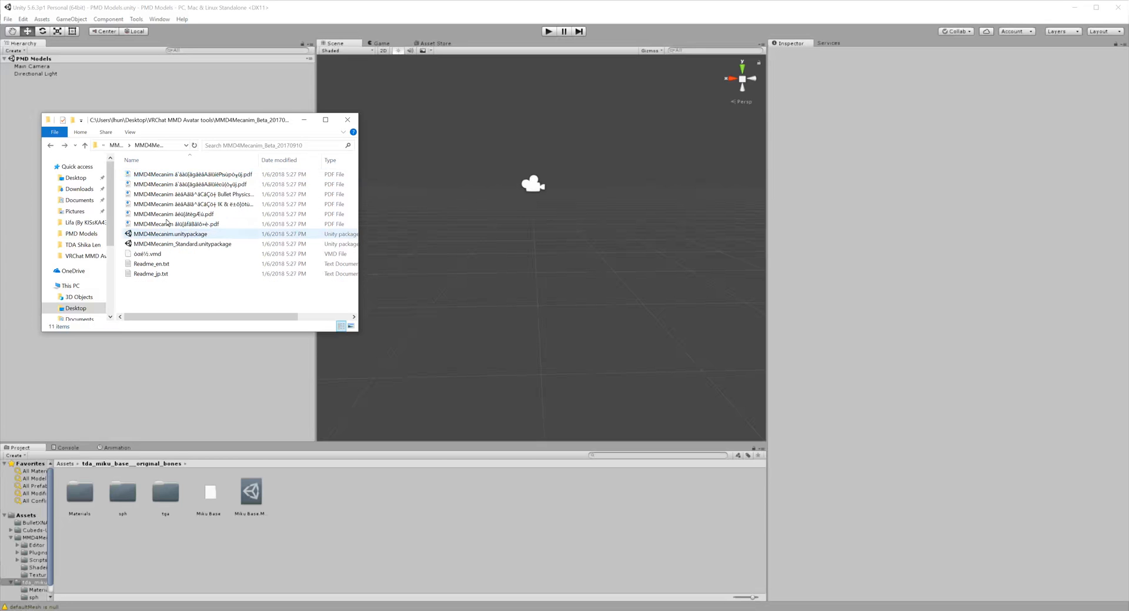
pyautogui.hotkey('alt', 'Left')
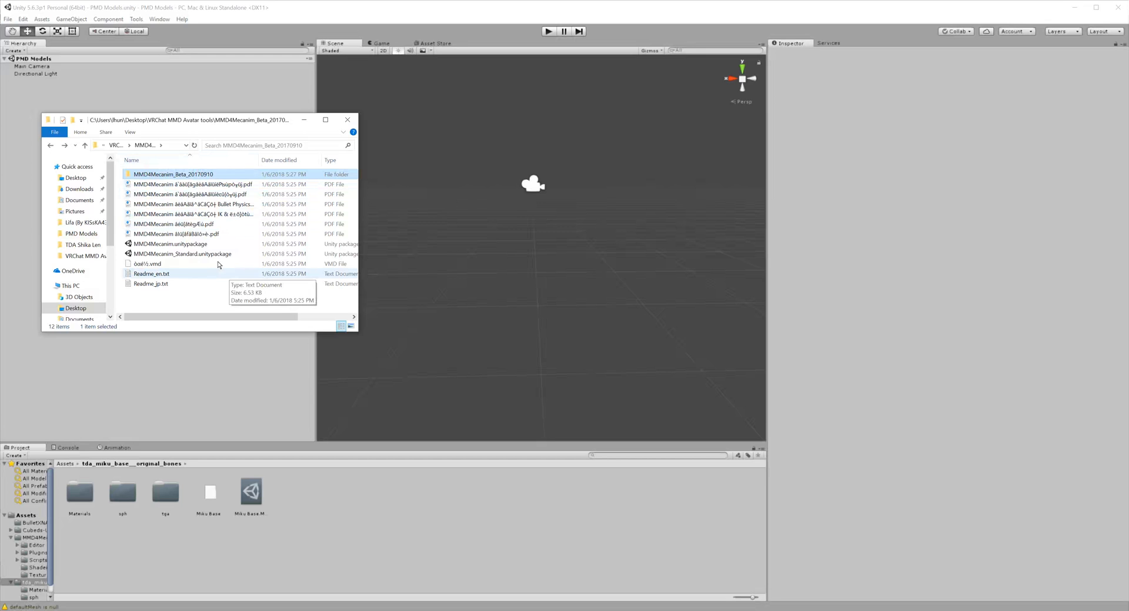
pyautogui.moveTo(170, 119); pyautogui.dragTo(201, 151)
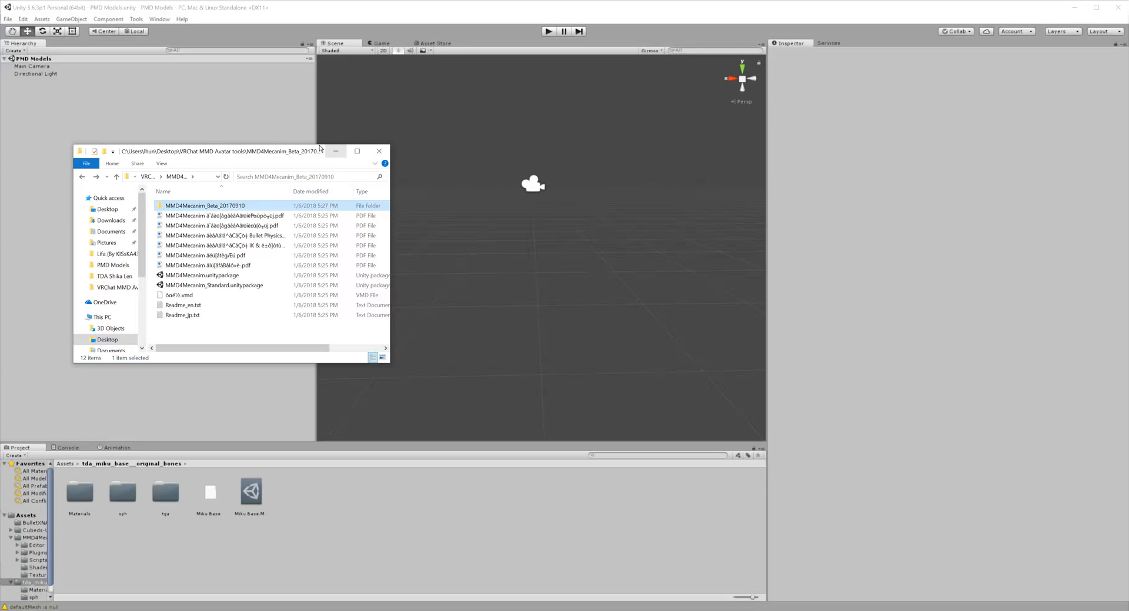
pyautogui.click(320, 149)
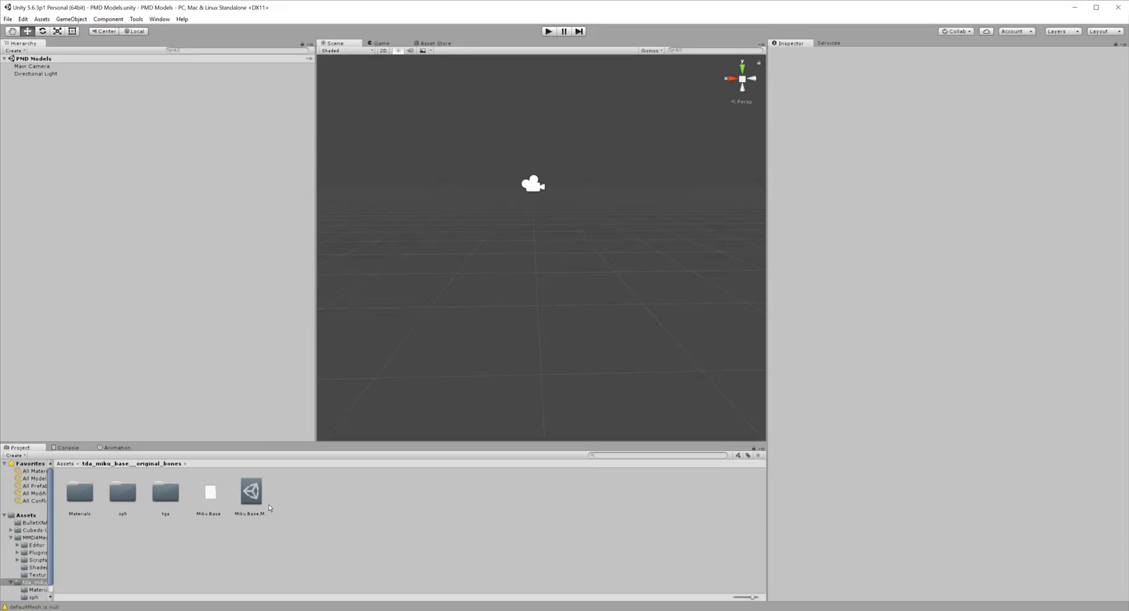
# Step: Inspect the Miku Base MMD4Mecanim asset's terms of use, then deselect it
pyautogui.click(253, 485)
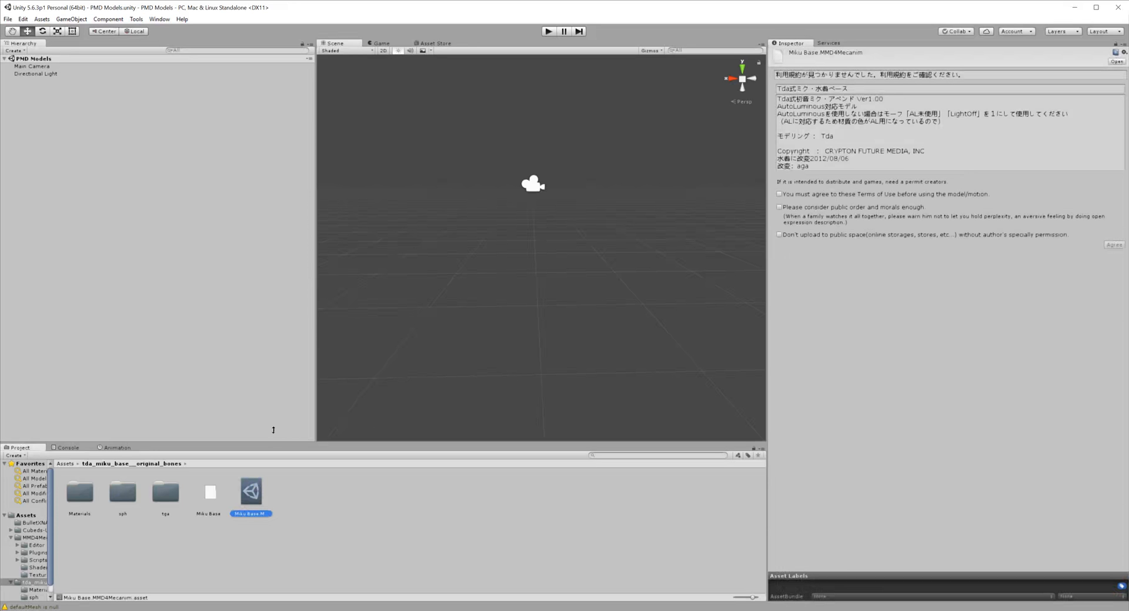
pyautogui.click(347, 530)
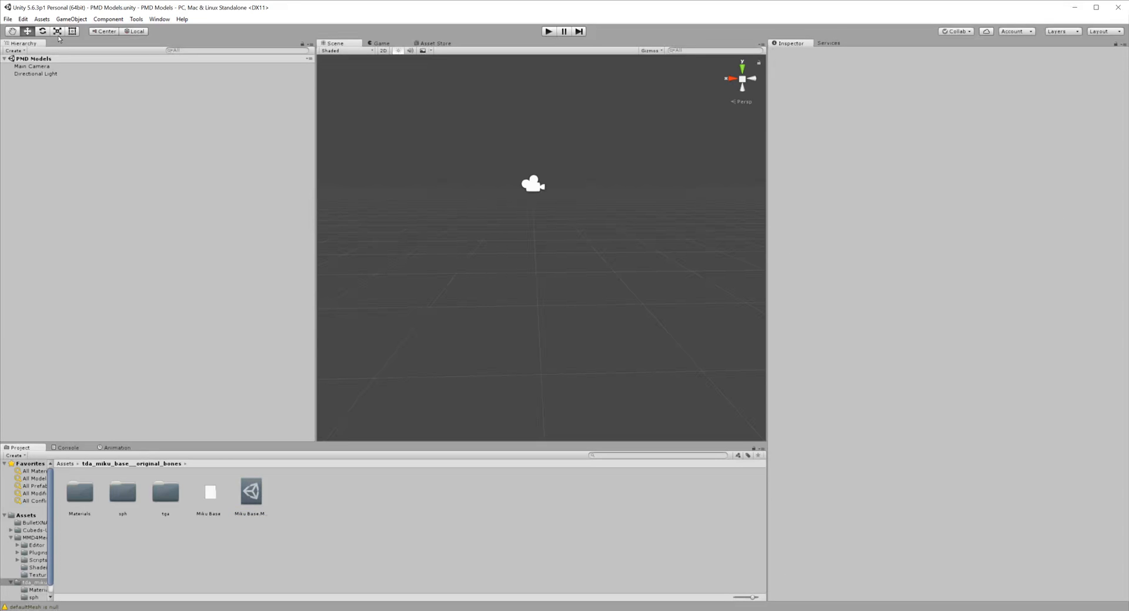
pyautogui.click(42, 19)
pyautogui.moveTo(118, 98)
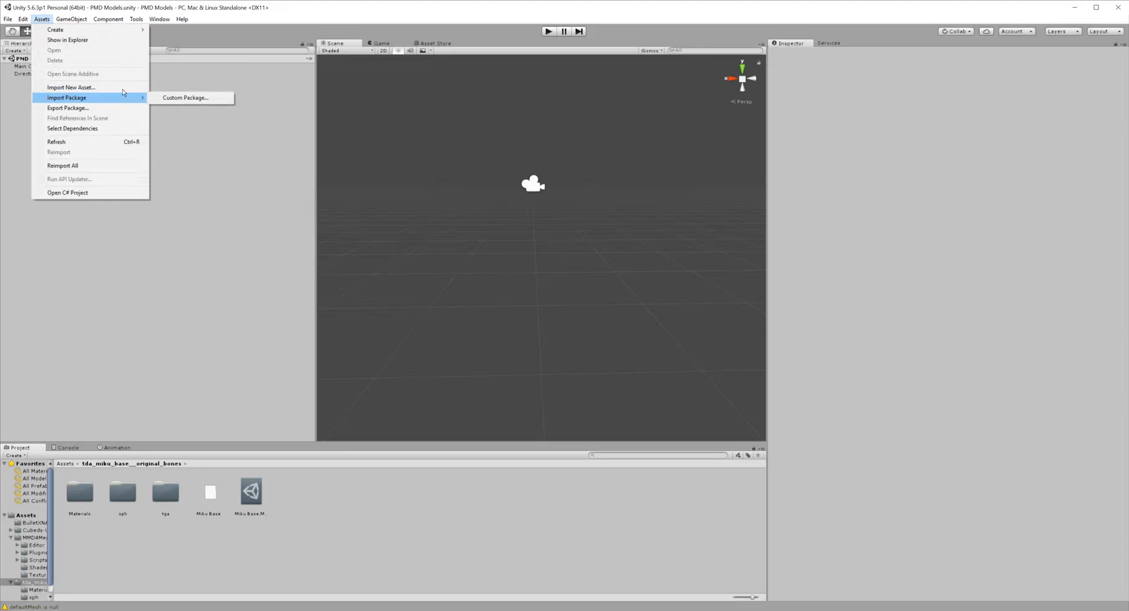
pyautogui.click(176, 97)
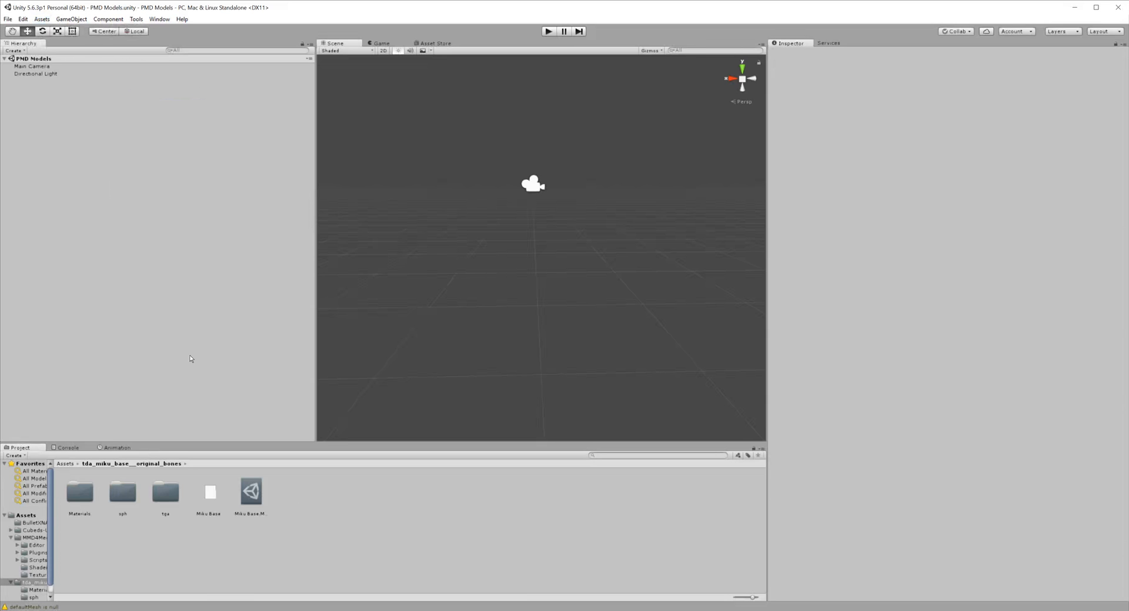
# Step: Reveal the tda_miku_base__original_bones folder in File Explorer, examine its model files and the parent Assets folder, then return to Unity
pyautogui.click(216, 480)
pyautogui.rightClick(360, 477)
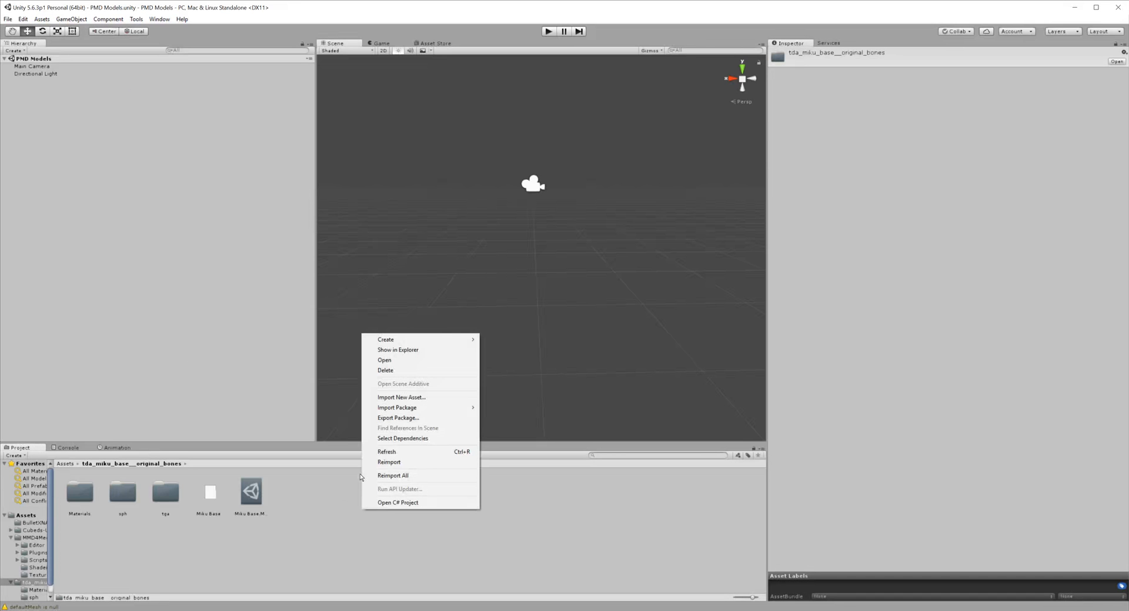
pyautogui.click(428, 348)
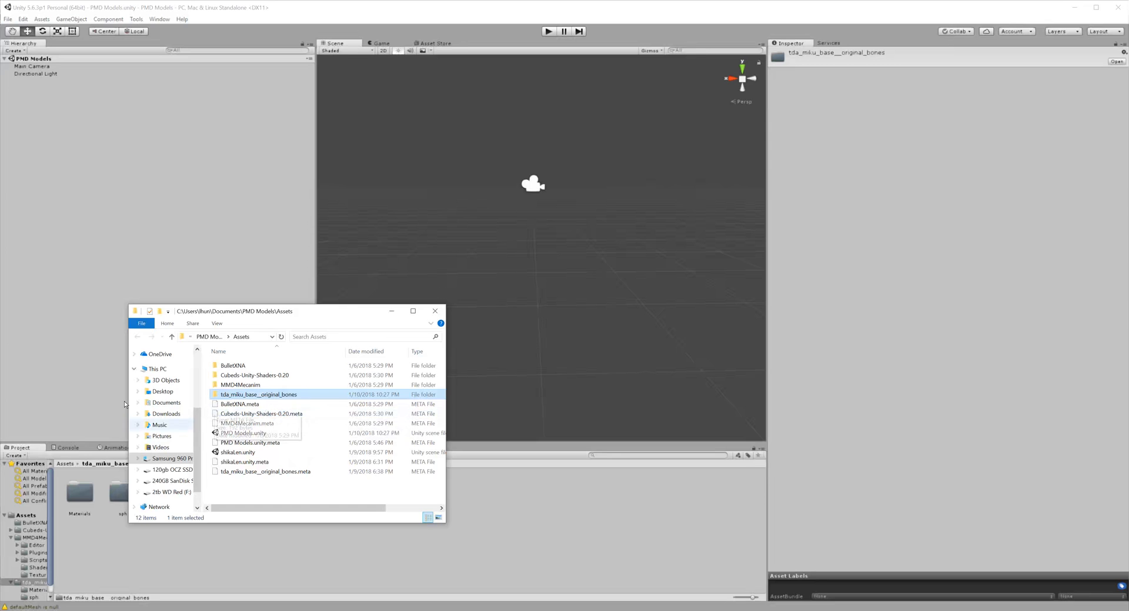
pyautogui.doubleClick(254, 394)
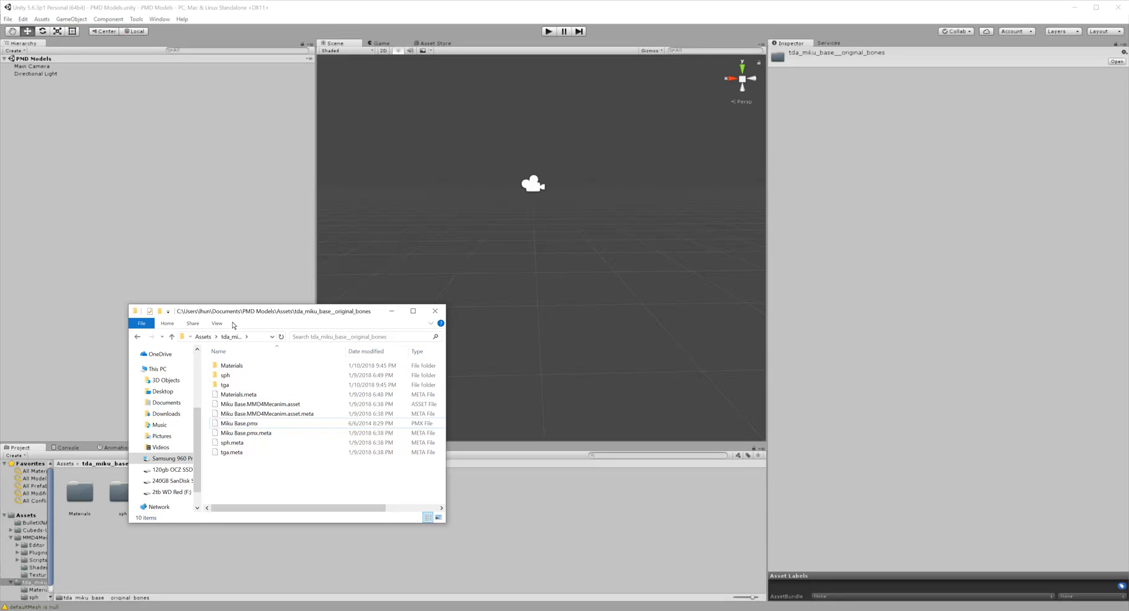
pyautogui.click(203, 337)
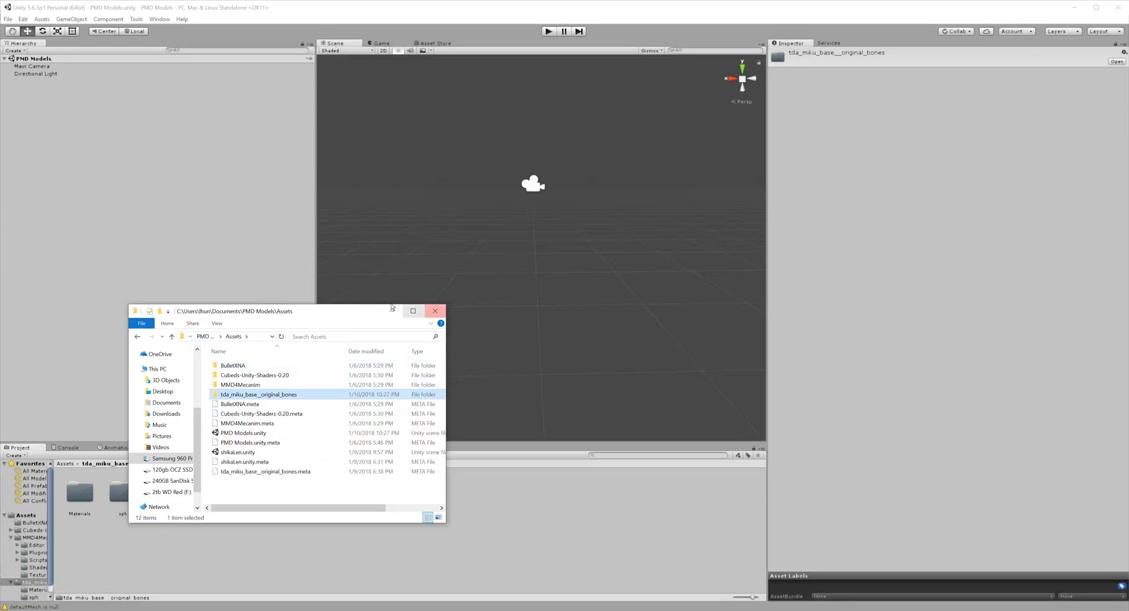
pyautogui.click(292, 540)
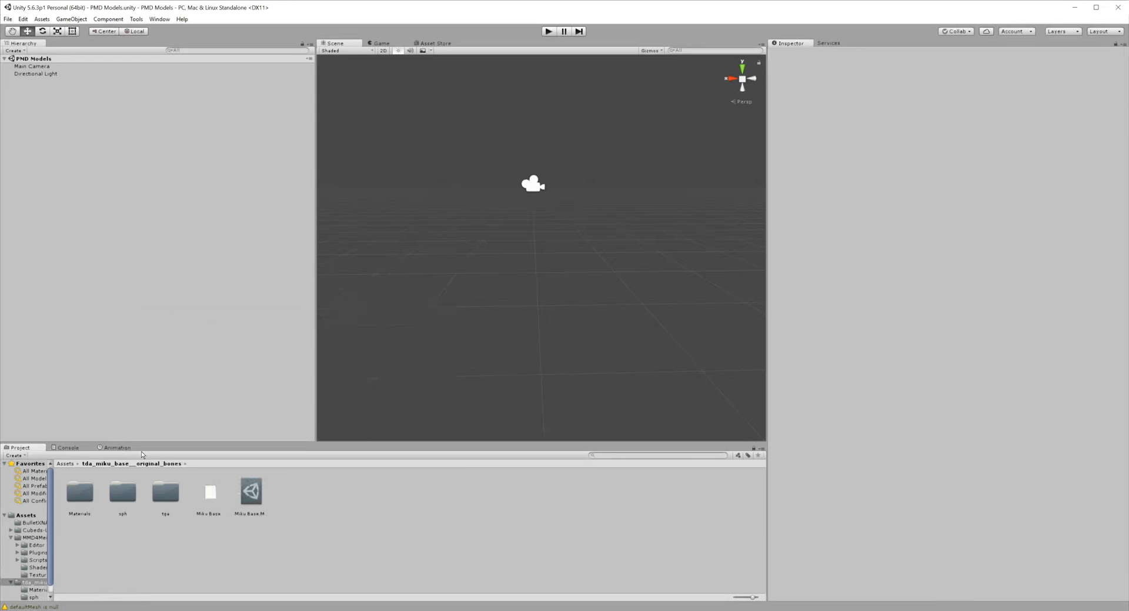
# Step: In the project's tda_miku_base__original_bones folder, select the Miku Base MMD4Mecanim asset, accept all its usage conditions and agree
pyautogui.click(64, 463)
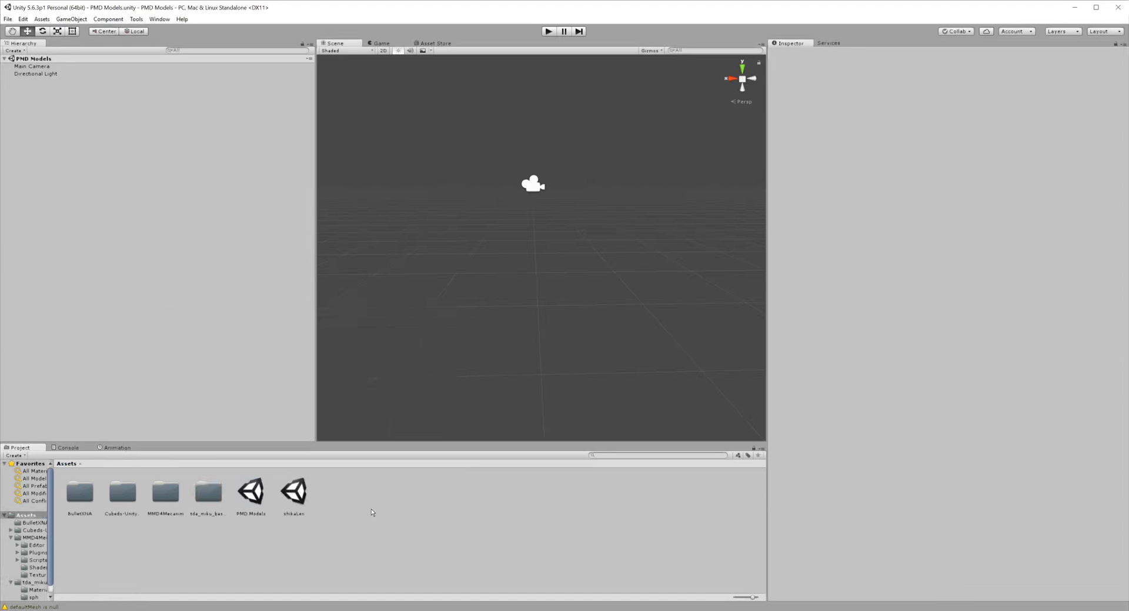
pyautogui.doubleClick(201, 488)
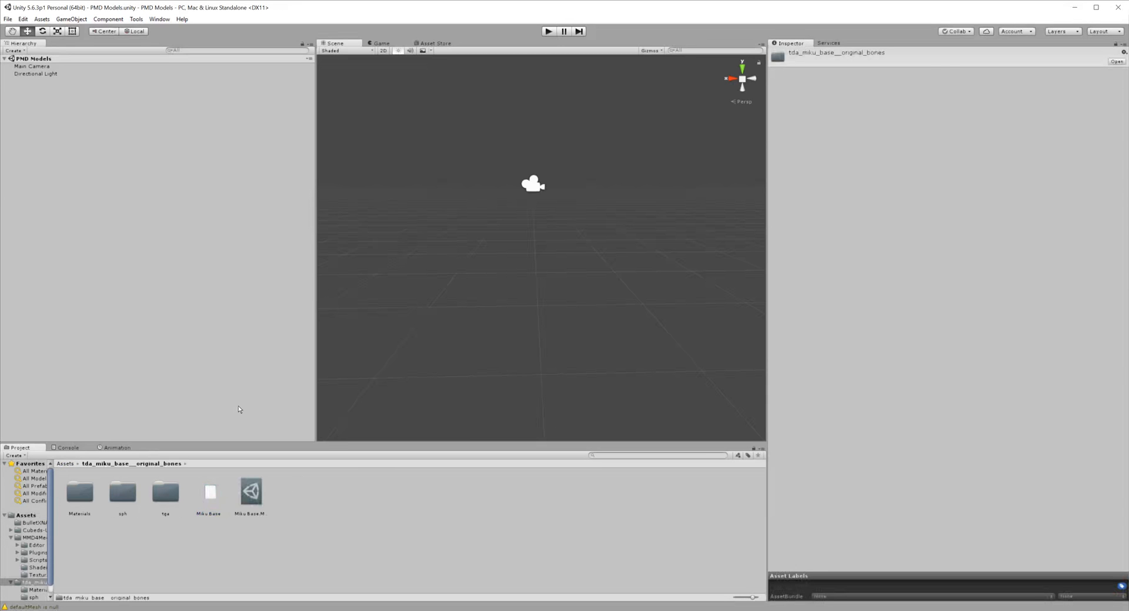
pyautogui.click(251, 491)
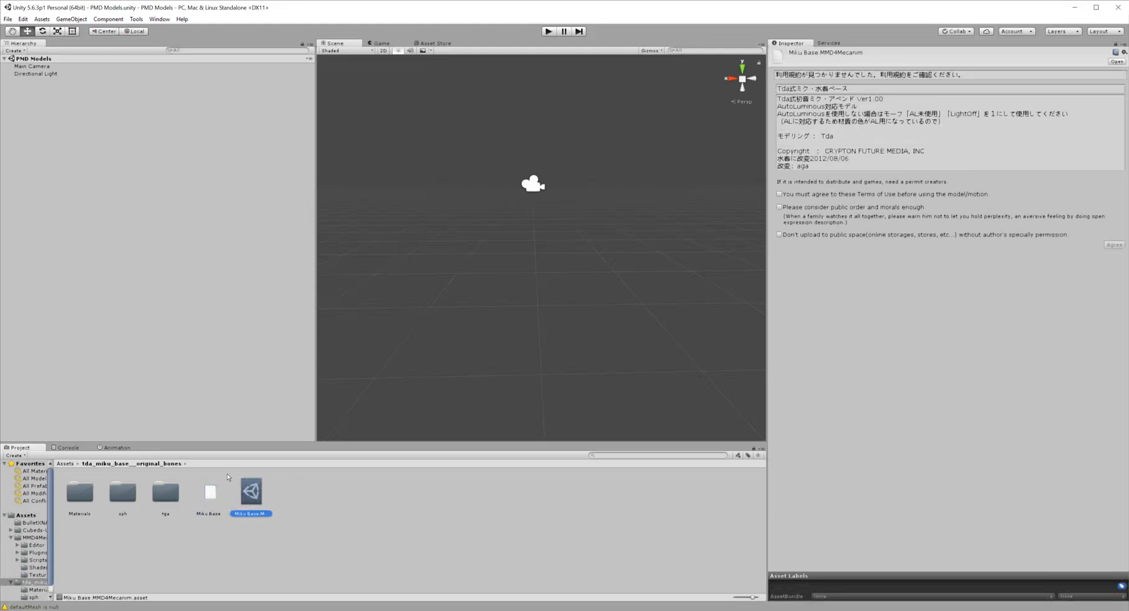
pyautogui.click(782, 189)
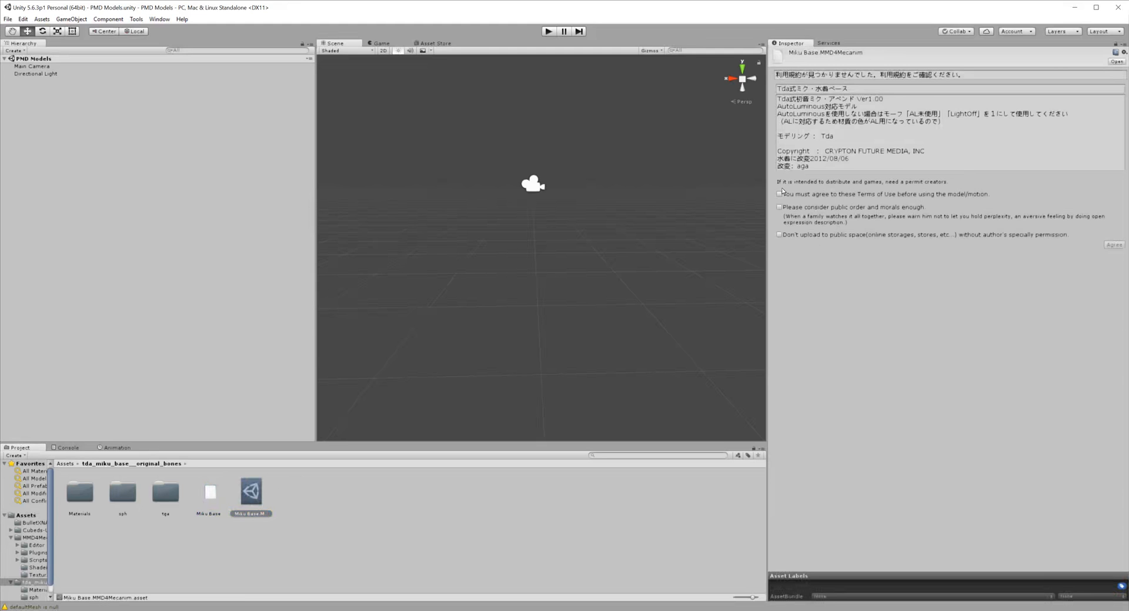
pyautogui.click(795, 234)
pyautogui.click(1113, 245)
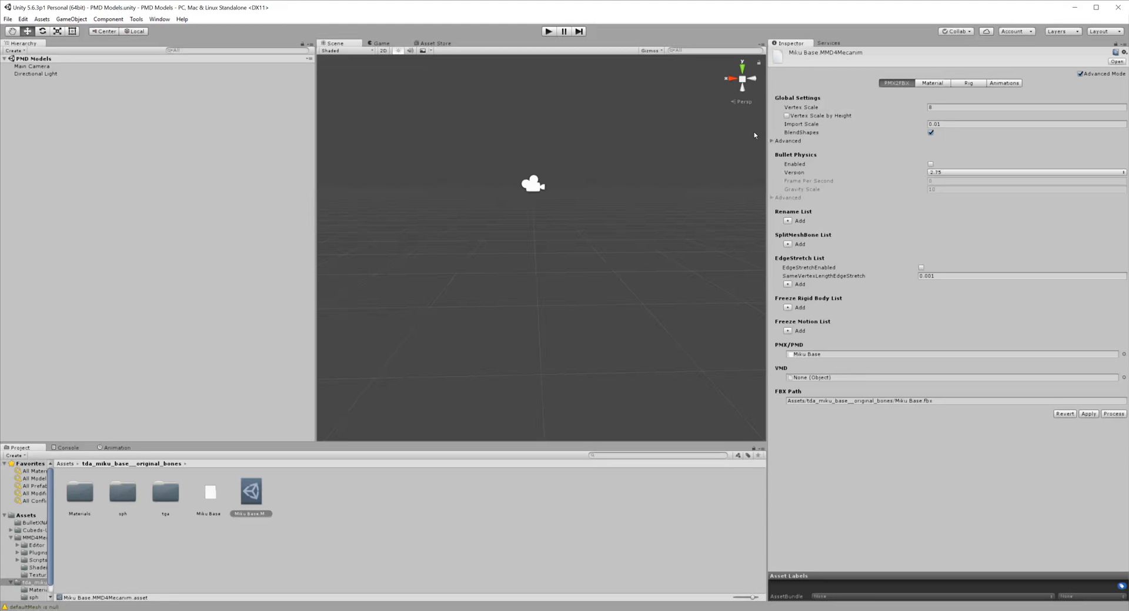
# Step: Keep Advanced Mode enabled for the asset, expand its Advanced and IK settings, and turn off EnableIK
pyautogui.click(1079, 73)
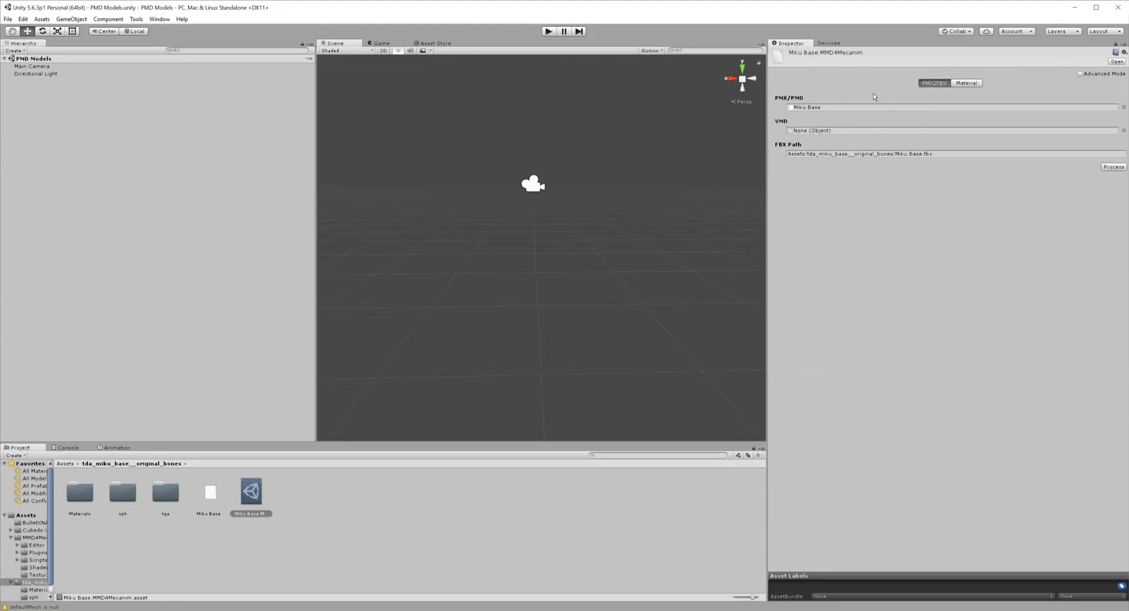
pyautogui.click(1079, 73)
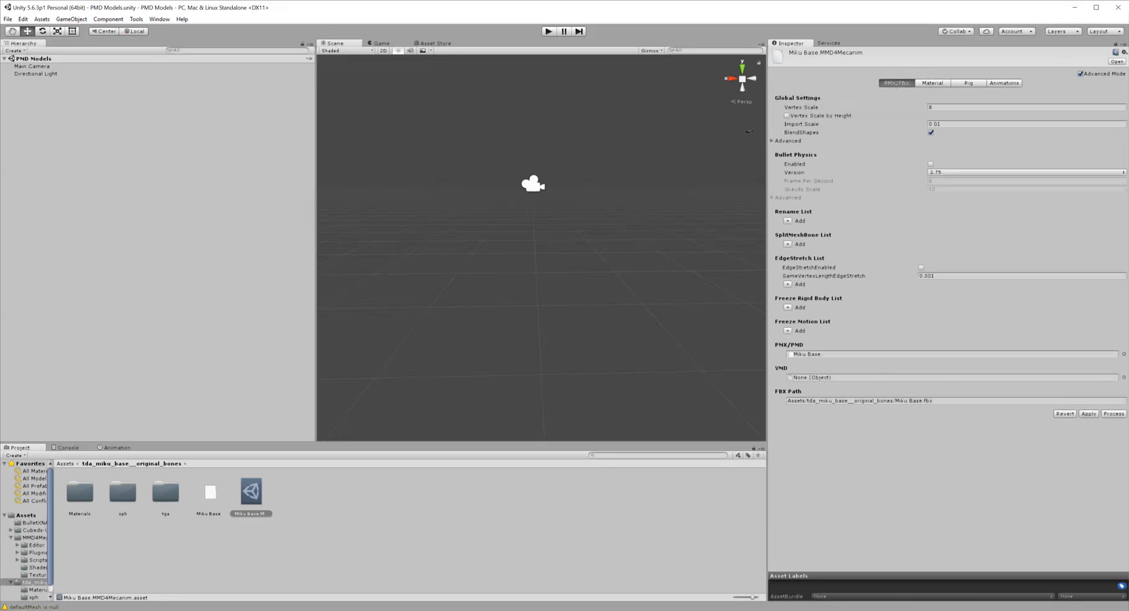
pyautogui.click(890, 142)
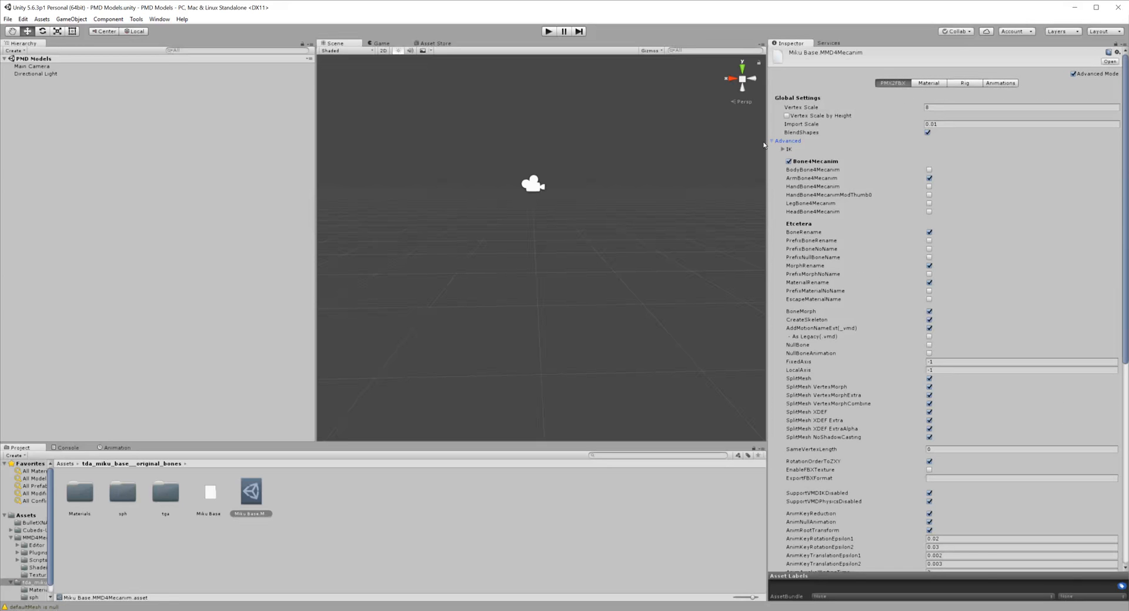
pyautogui.click(783, 150)
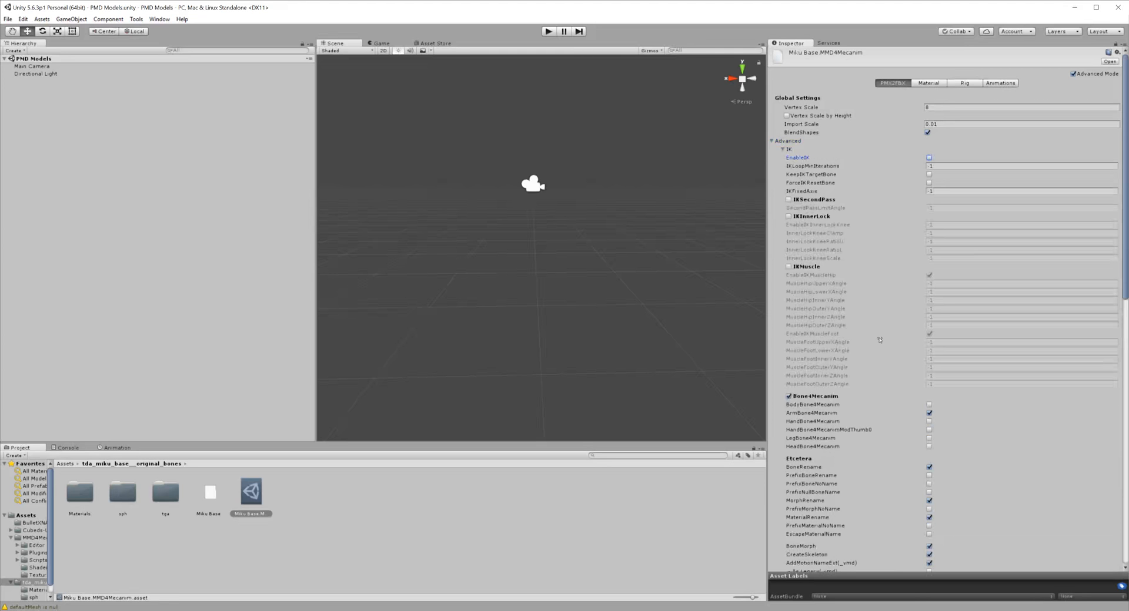
# Step: Examine the remaining PMX2FBX advanced options, from Bone4Mecanim and Etcetera through the animation settings to Bullet Physics
pyautogui.scroll(-3, 963, 279)
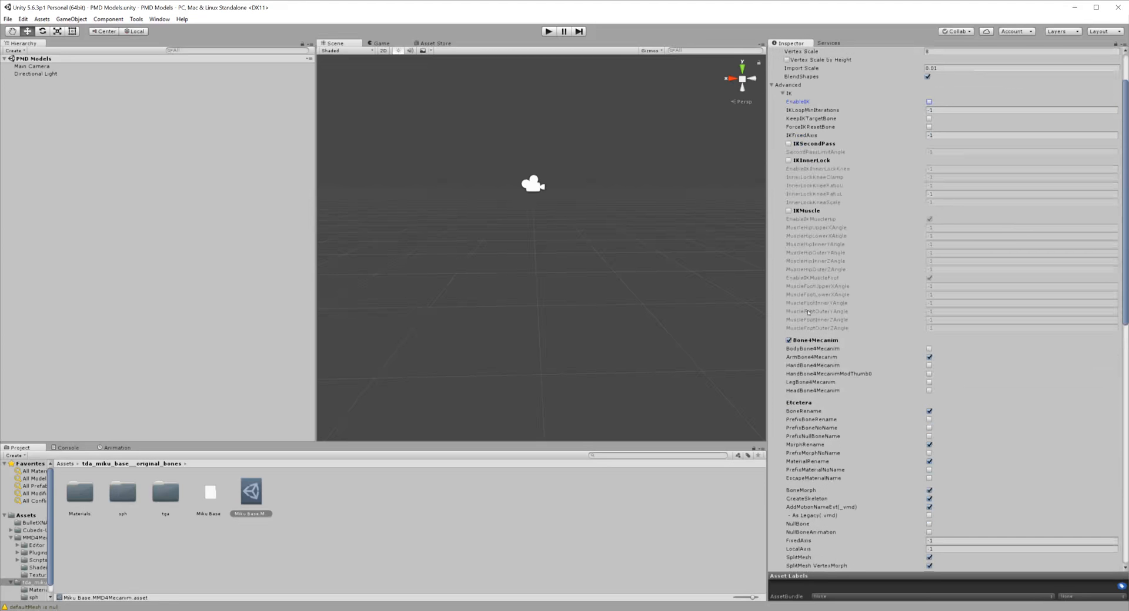
pyautogui.scroll(-4, 829, 257)
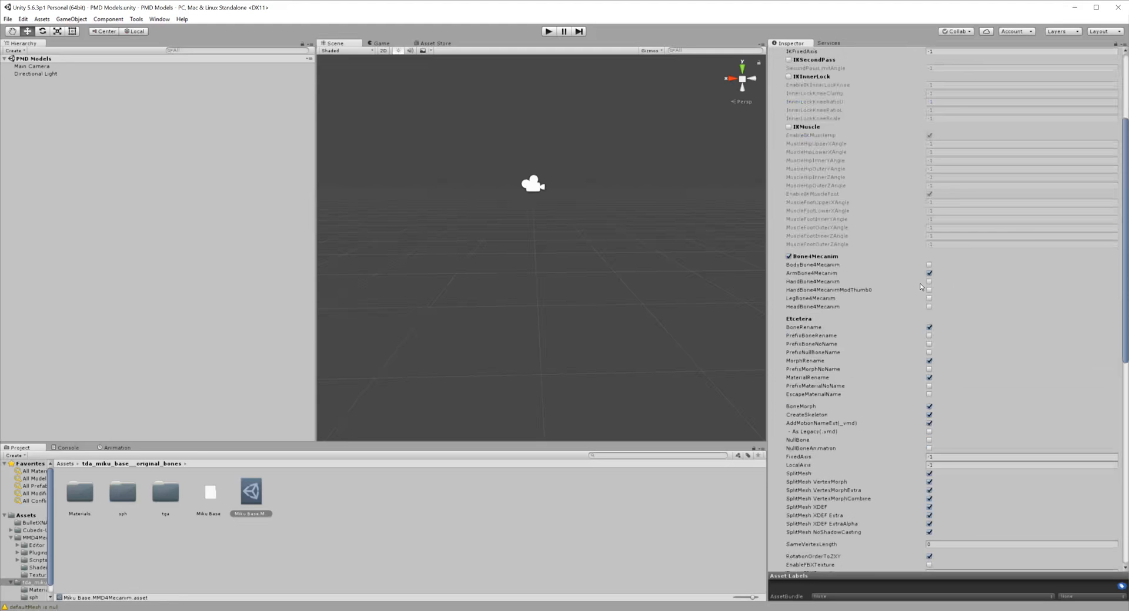
pyautogui.click(772, 251)
pyautogui.click(788, 256)
pyautogui.scroll(-3, 912, 299)
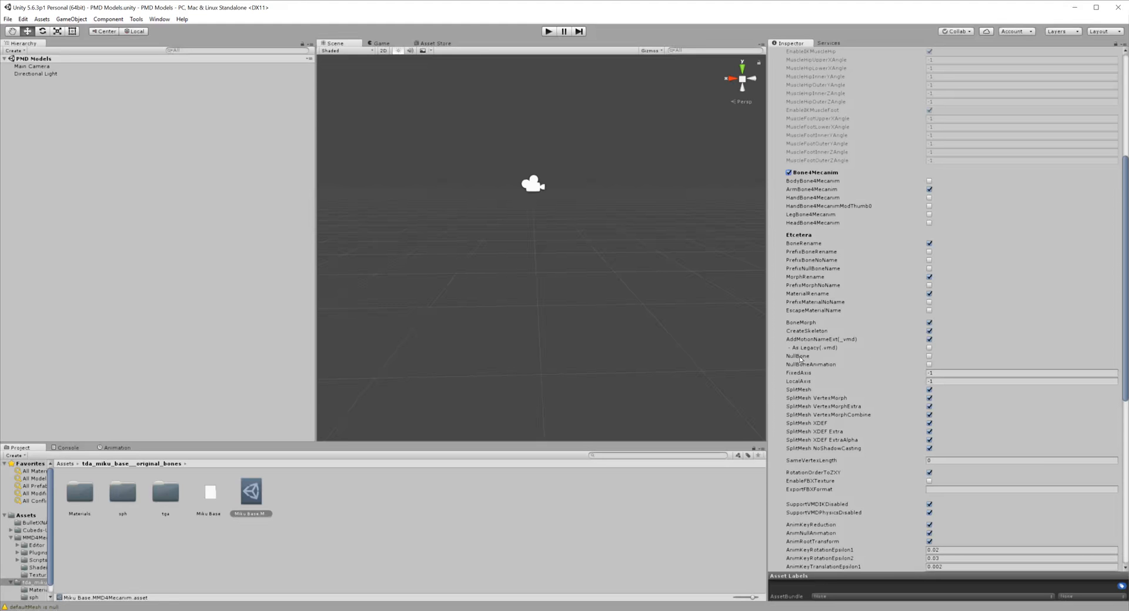
pyautogui.scroll(-2, 955, 312)
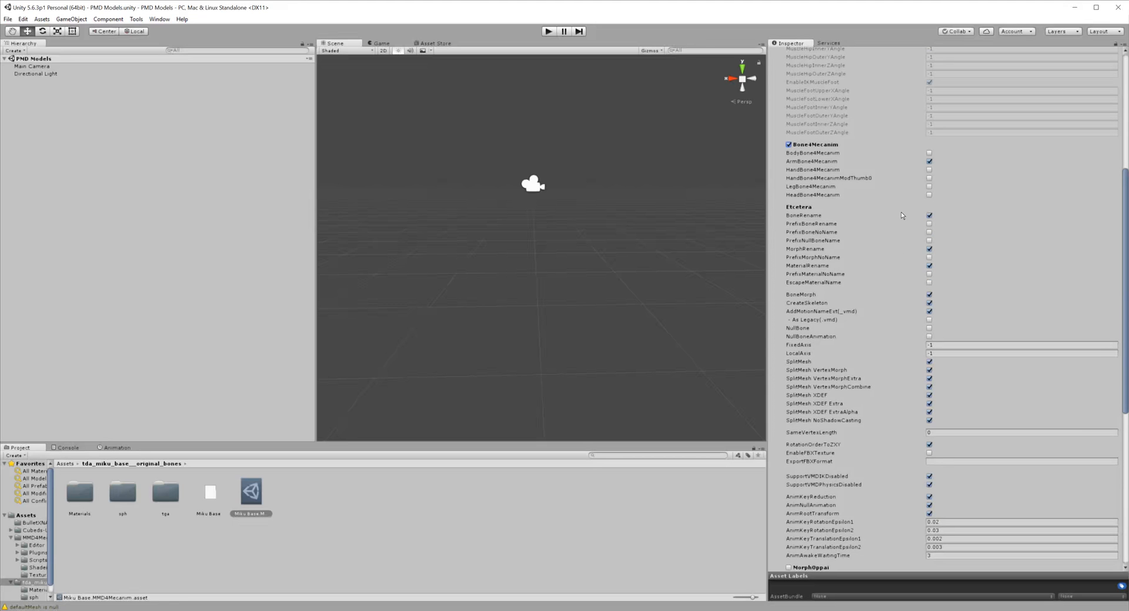
pyautogui.scroll(-4, 898, 264)
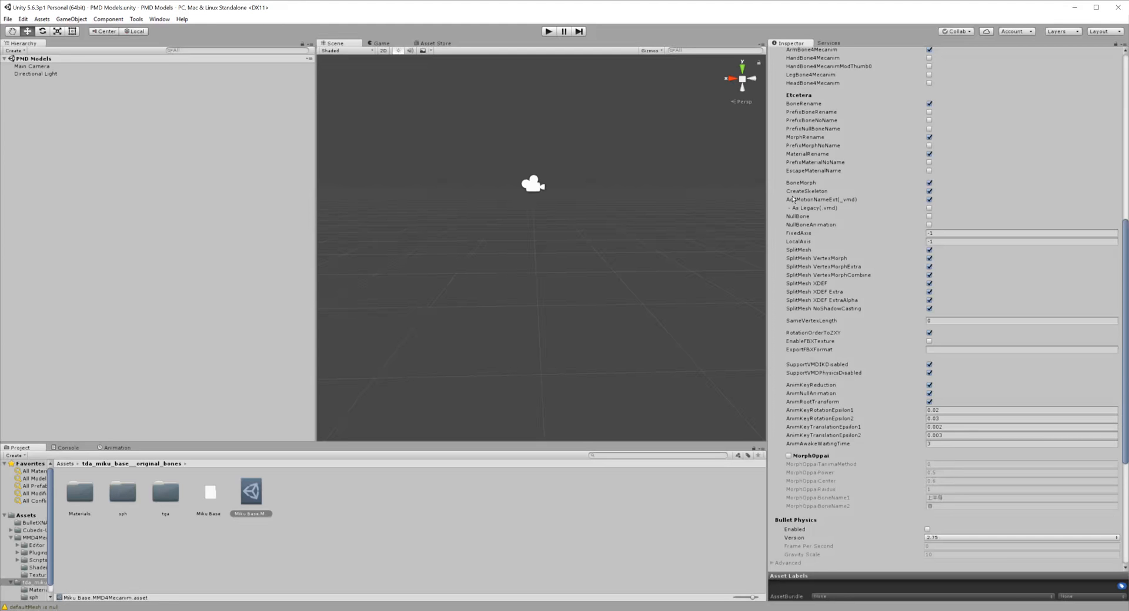
pyautogui.scroll(-2, 869, 189)
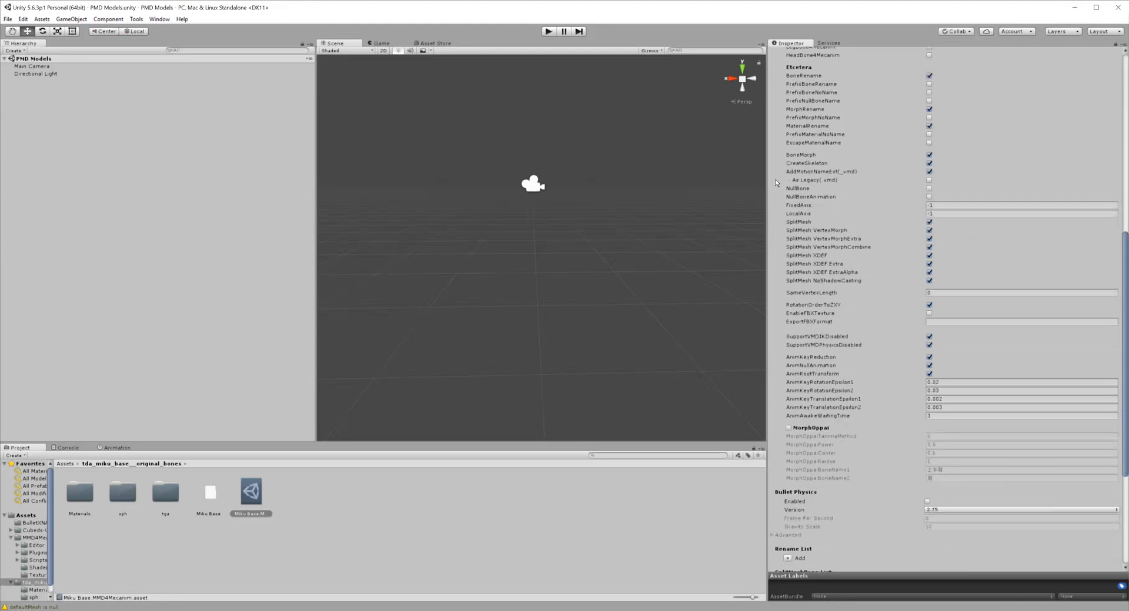
pyautogui.scroll(-4, 877, 242)
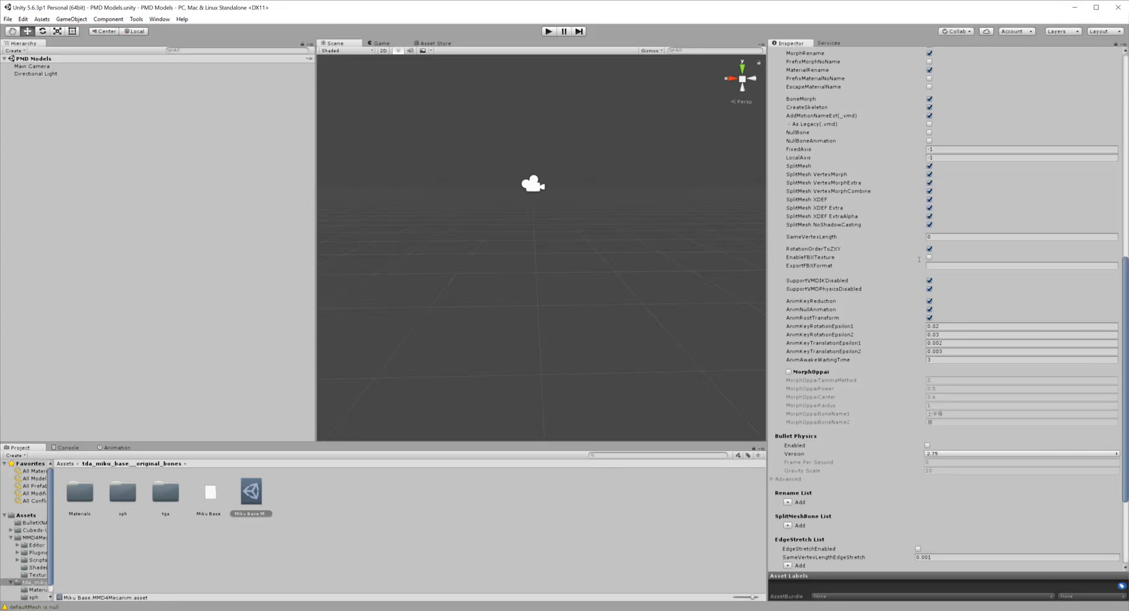
# Step: Turn off SplitMesh for the conversion and keep both MorphOppai and Bullet Physics disabled
pyautogui.click(929, 166)
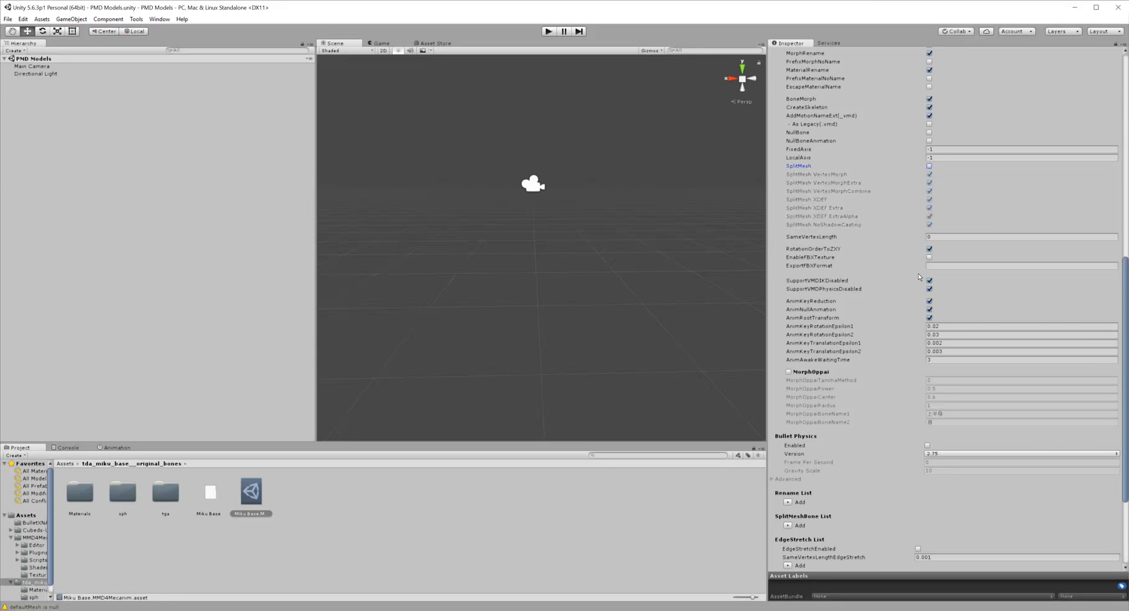
pyautogui.scroll(-4, 871, 201)
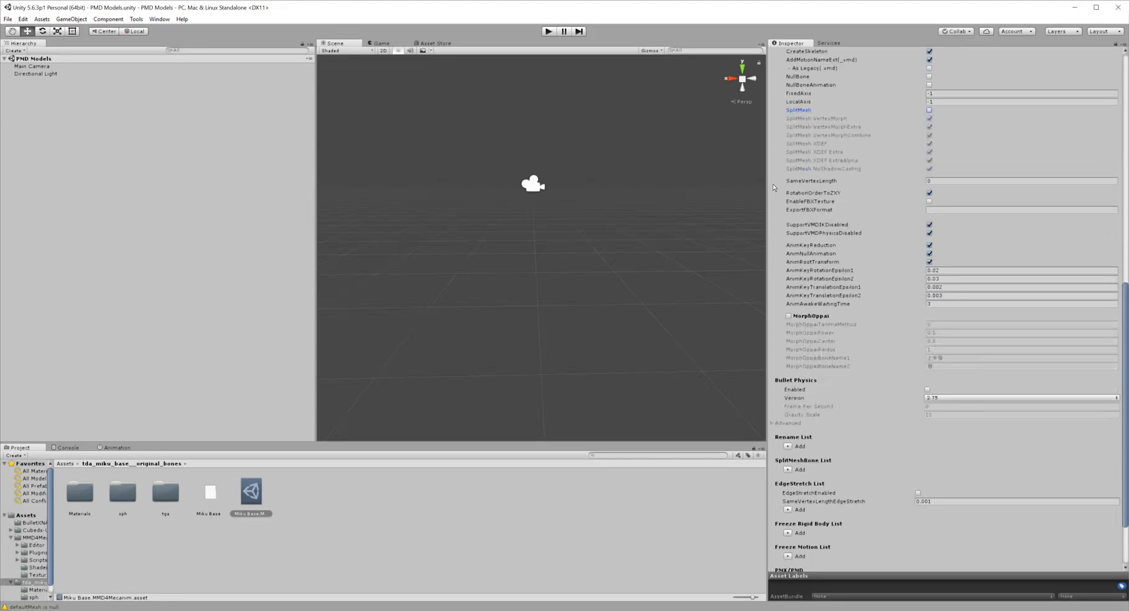
pyautogui.scroll(-2, 875, 227)
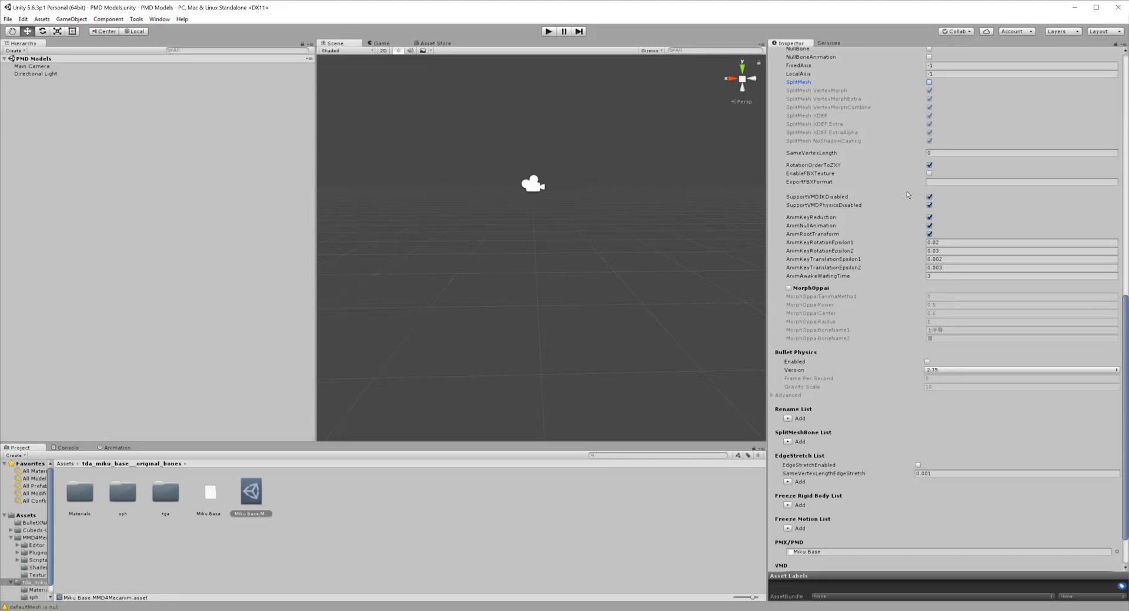
pyautogui.scroll(-2, 874, 170)
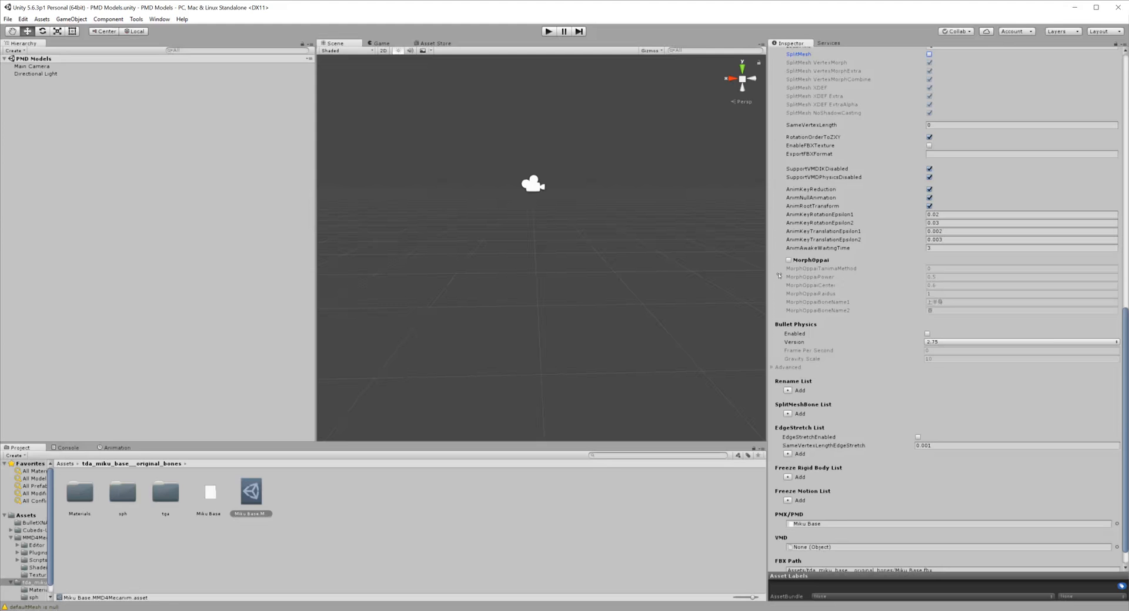
pyautogui.click(788, 260)
pyautogui.click(788, 260)
pyautogui.click(927, 333)
pyautogui.click(927, 333)
pyautogui.scroll(-2, 887, 407)
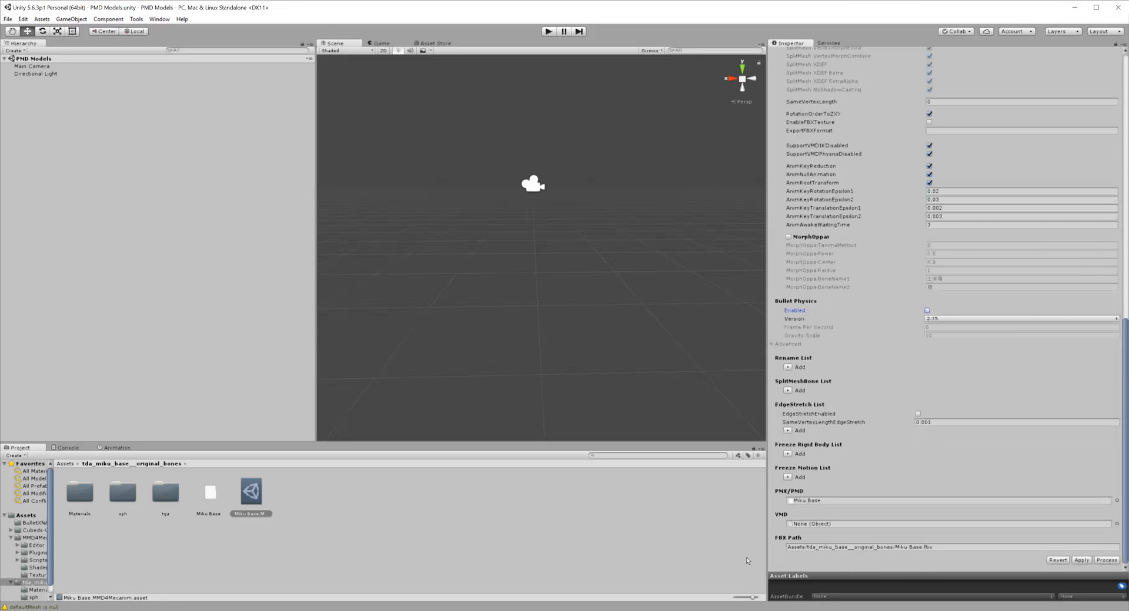
# Step: Review the PMX2FBX settings once more and process the conversion of Miku Base to FBX
pyautogui.scroll(15, 927, 391)
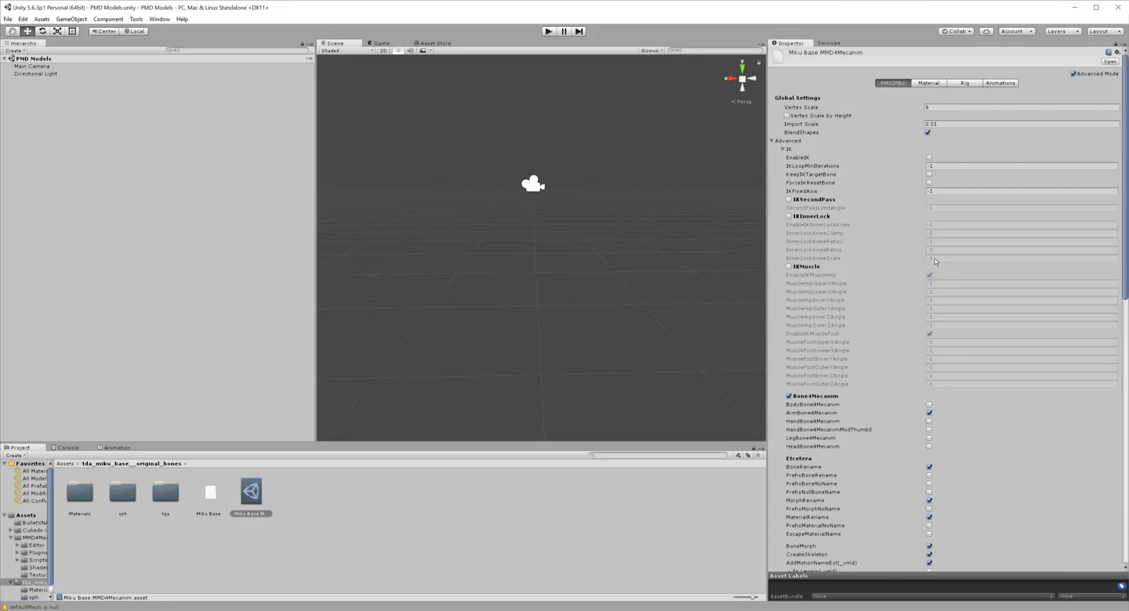
pyautogui.scroll(-10, 923, 391)
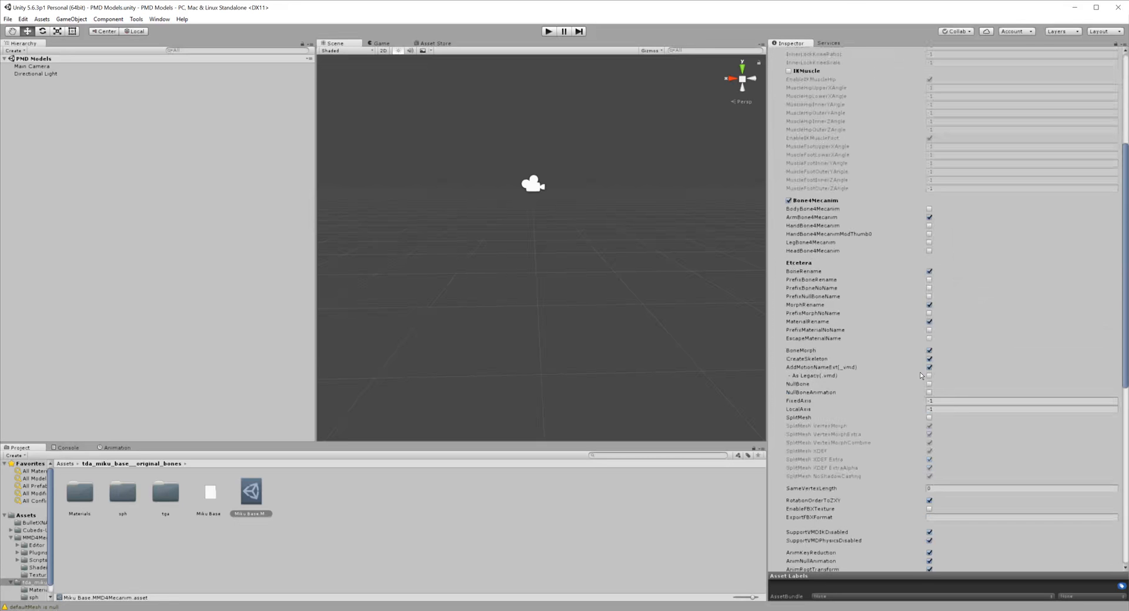
pyautogui.scroll(5, 930, 384)
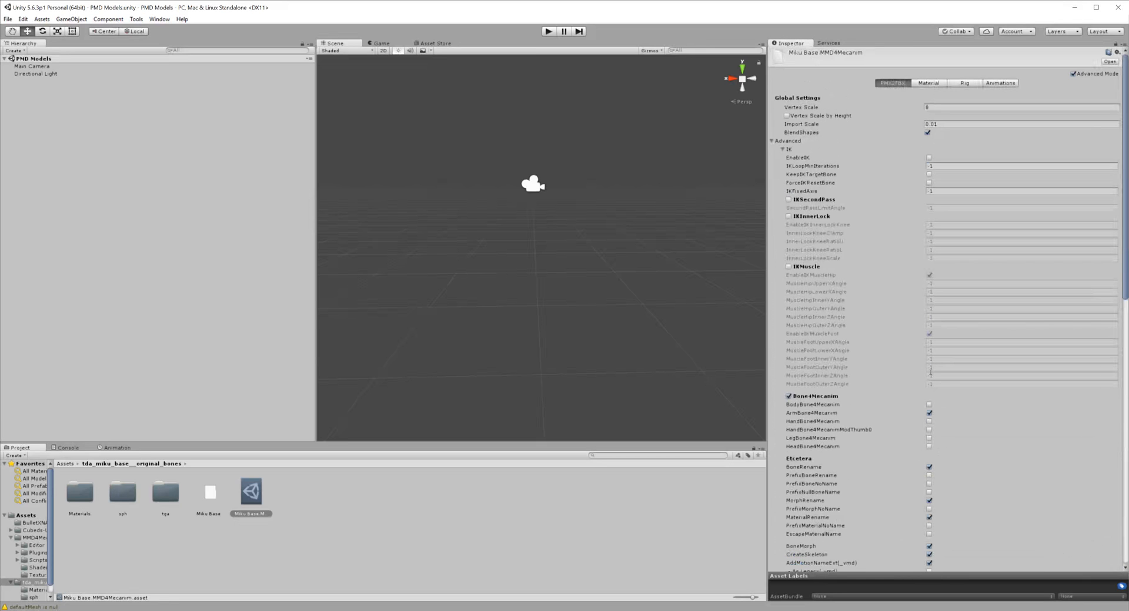
pyautogui.scroll(-13, 940, 381)
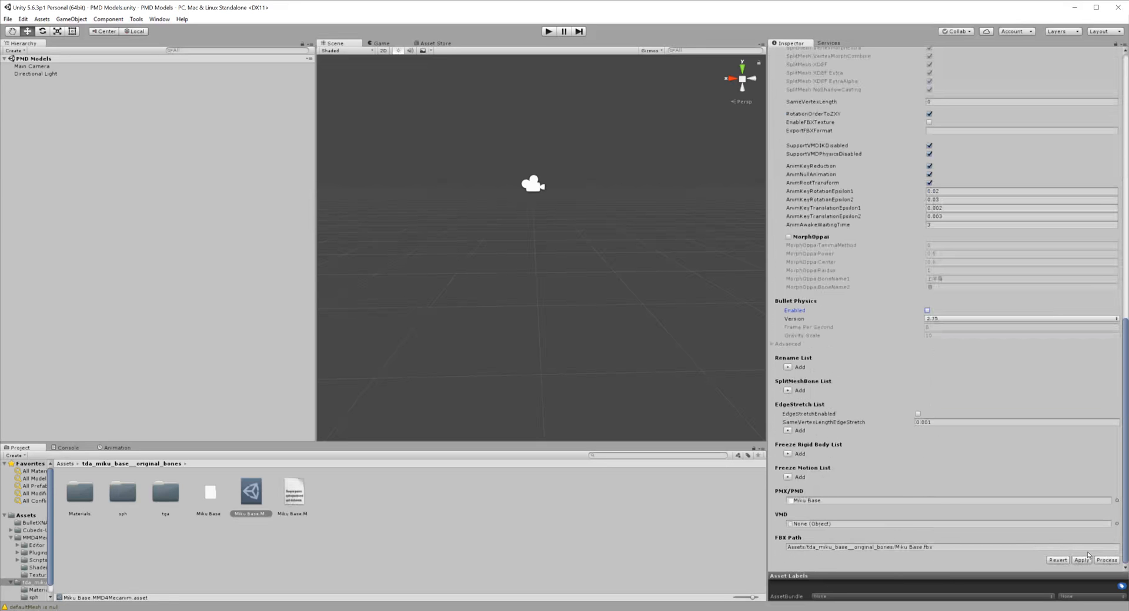
pyautogui.click(1106, 561)
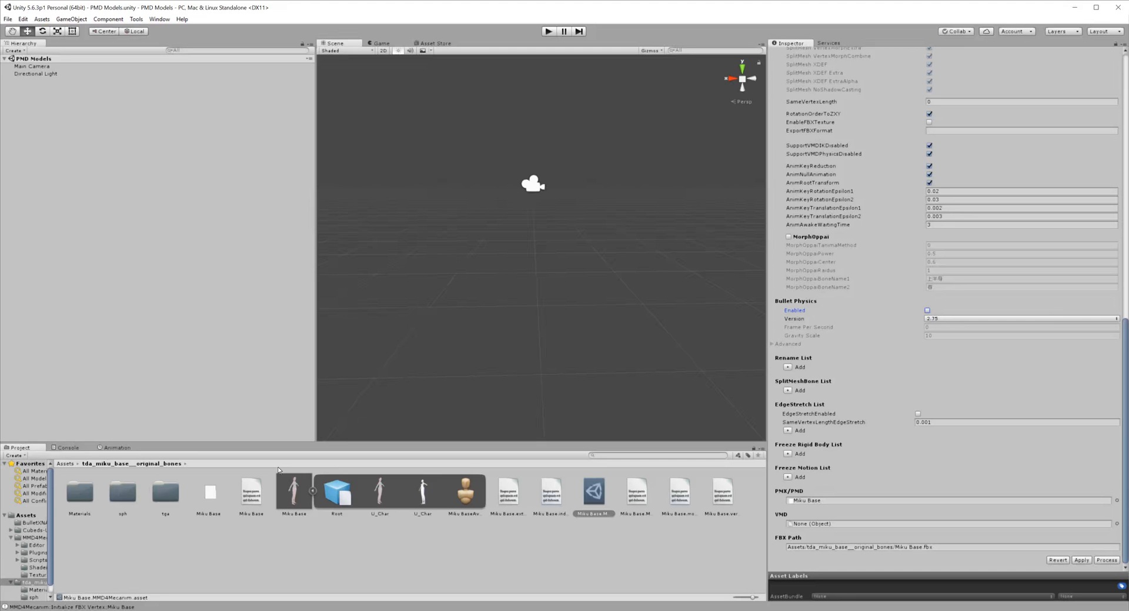
# Step: Select the generated Miku Base FBX model and examine its preview from several angles
pyautogui.click(292, 490)
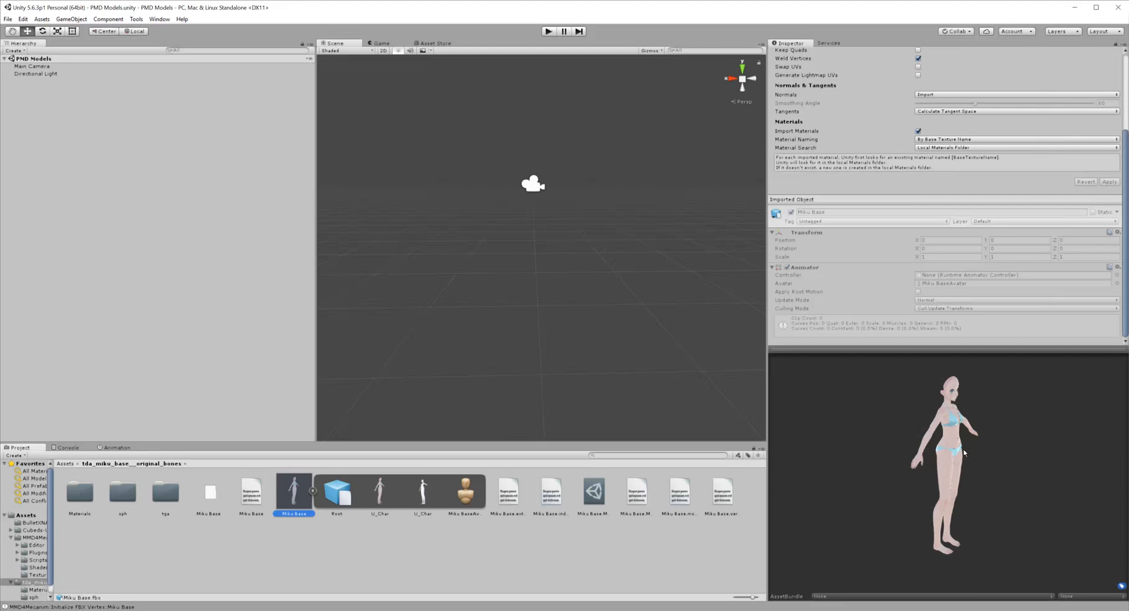
pyautogui.moveTo(963, 453); pyautogui.dragTo(910, 439)
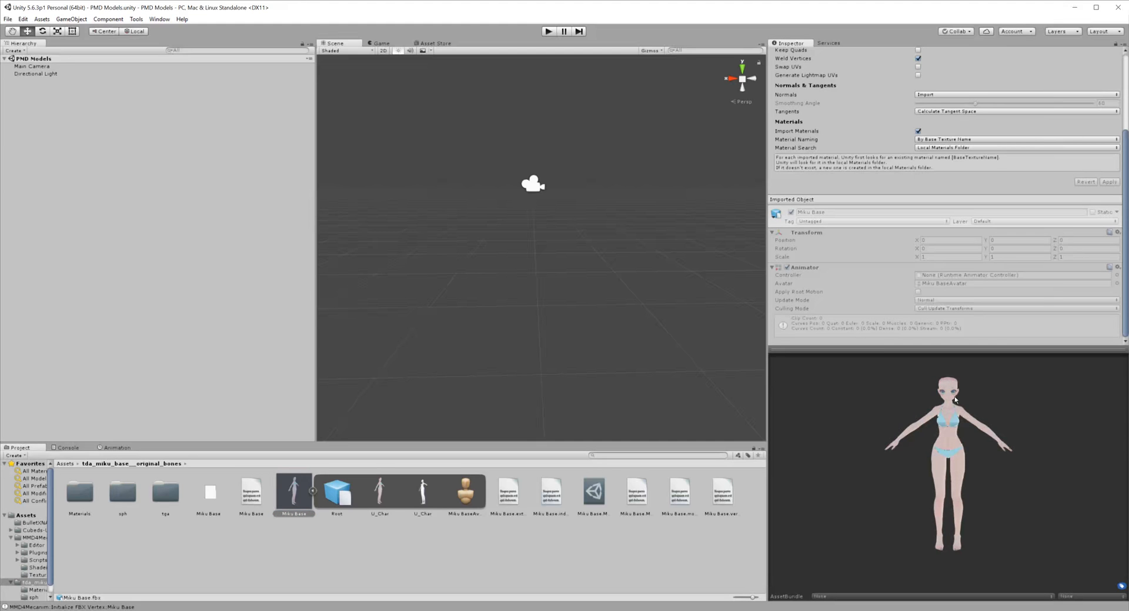
pyautogui.moveTo(955, 399); pyautogui.dragTo(877, 408)
# Step: Collapse the Miku Base model's sub-assets in the project folder and start a package export of the model
pyautogui.rightClick(289, 496)
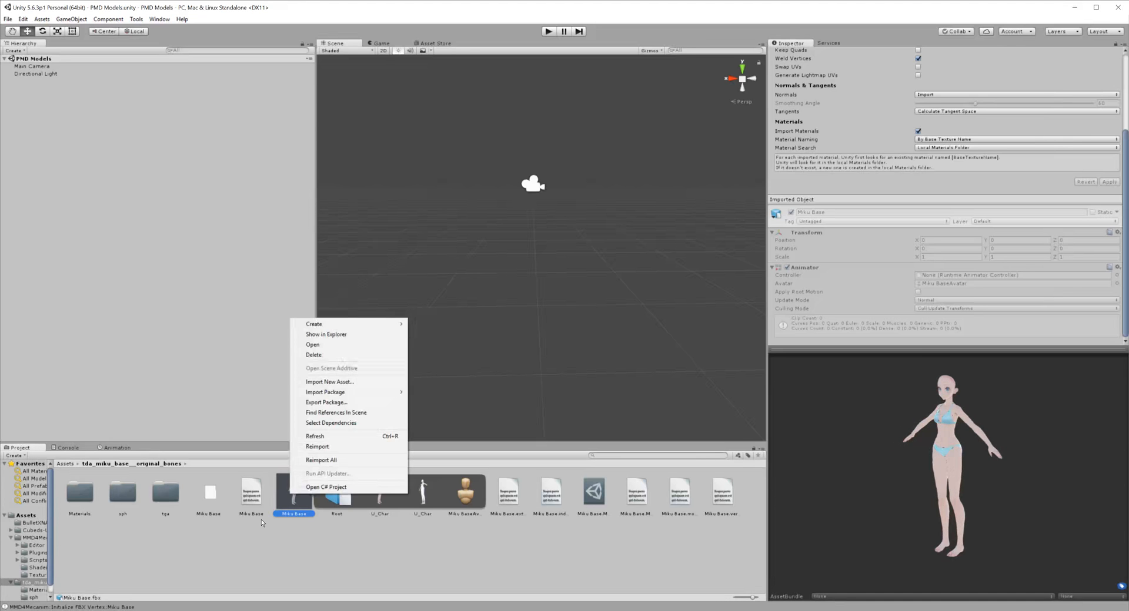
pyautogui.click(261, 521)
pyautogui.click(280, 504)
pyautogui.click(313, 491)
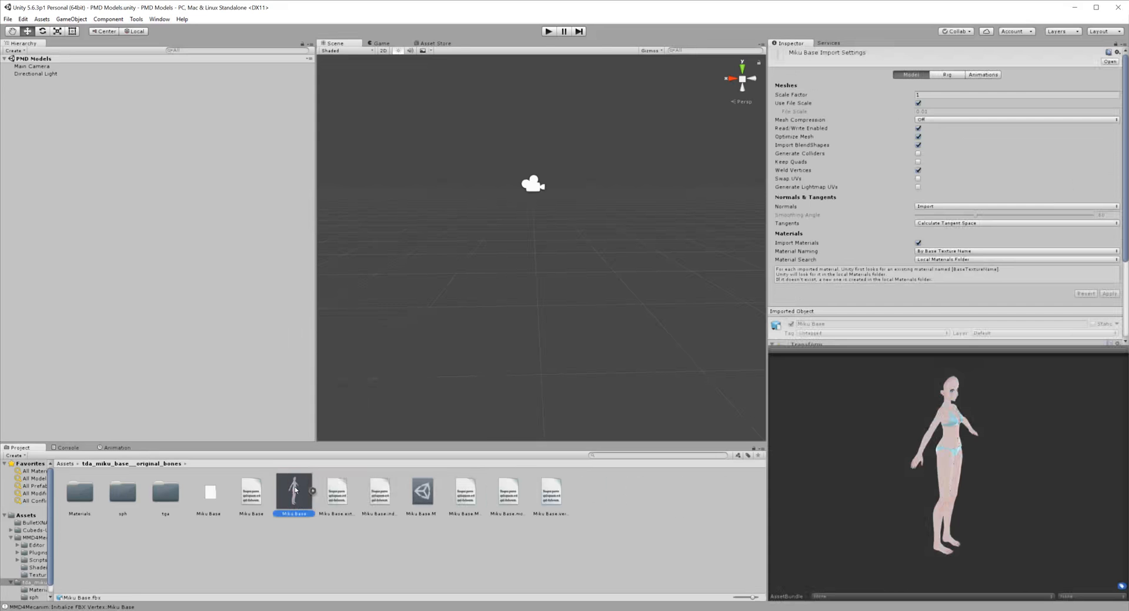
pyautogui.click(301, 557)
pyautogui.click(295, 492)
pyautogui.rightClick(297, 492)
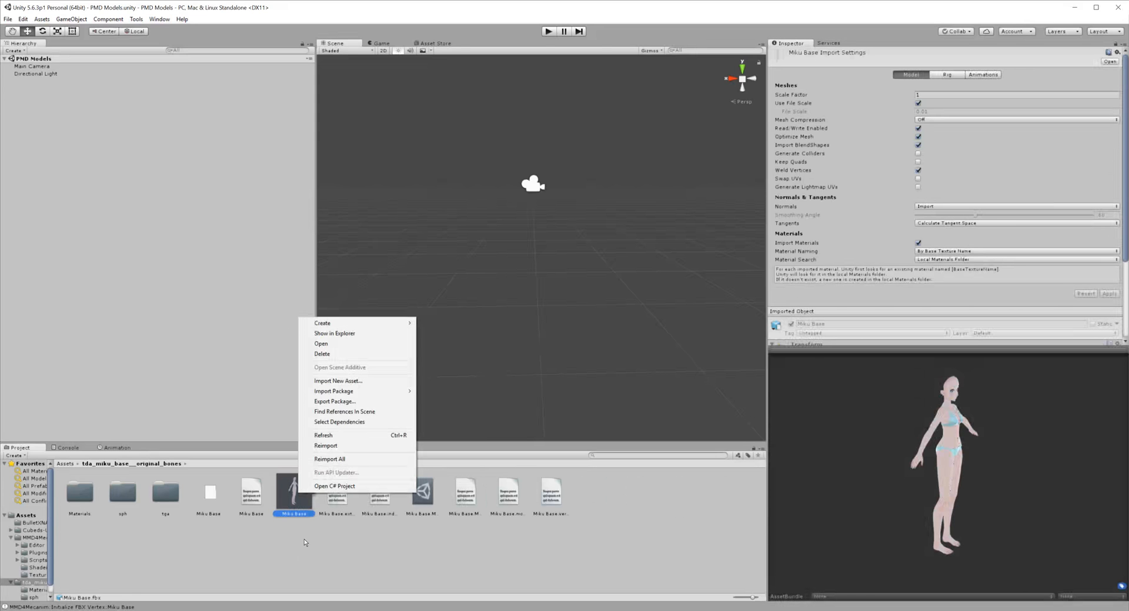
pyautogui.click(333, 401)
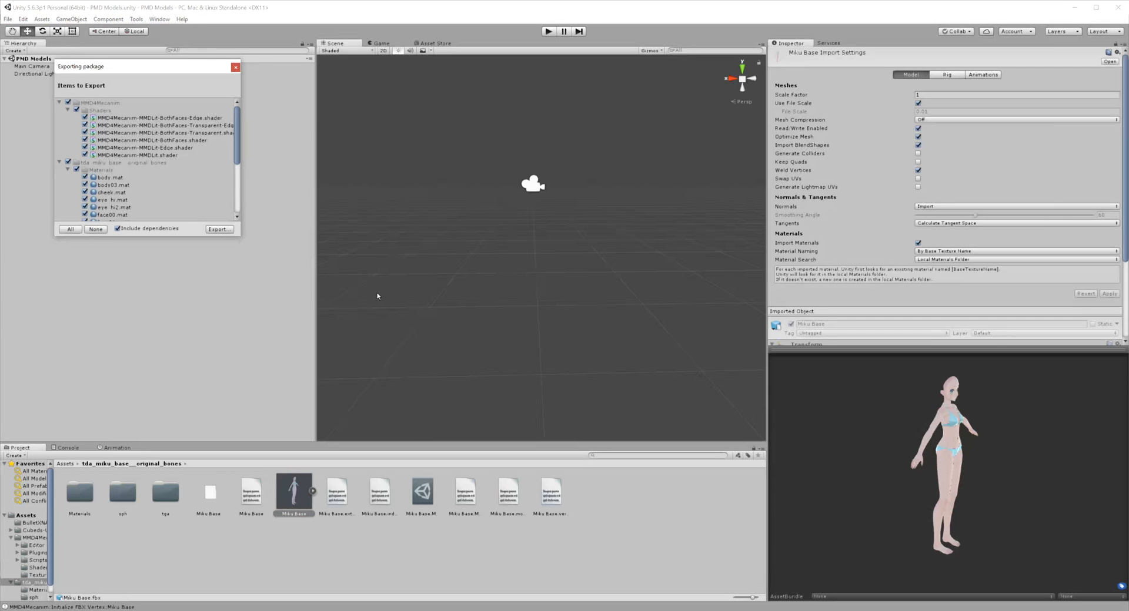
# Step: Exclude the MMD4Mecanim shaders and export the package to the PMD Models folder, replacing the existing Miku Base.unitypackage
pyautogui.click(68, 101)
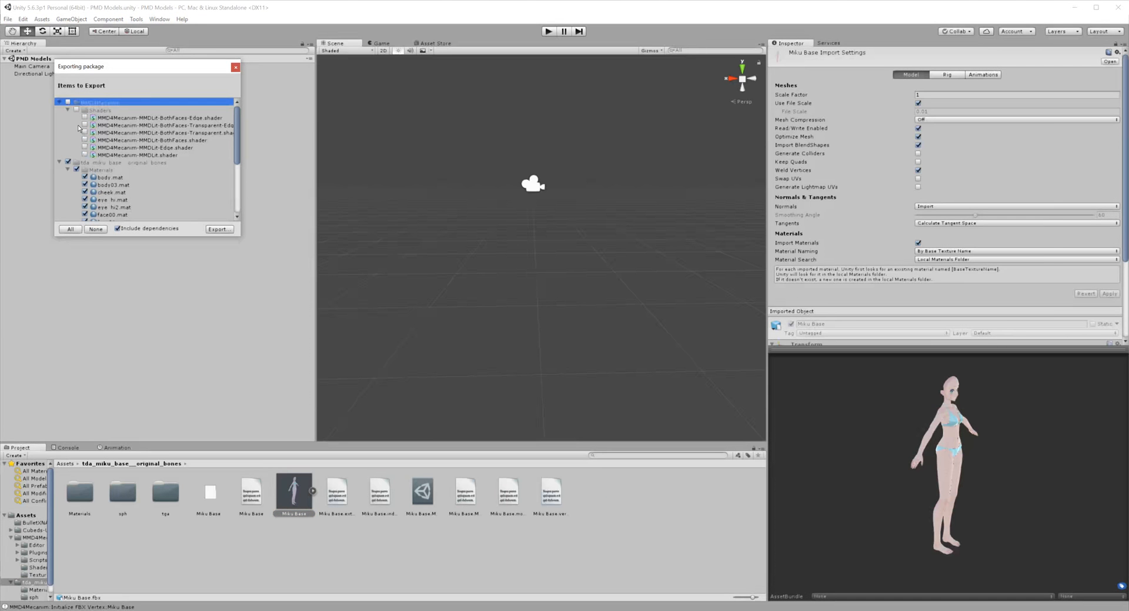
pyautogui.scroll(-5, 109, 150)
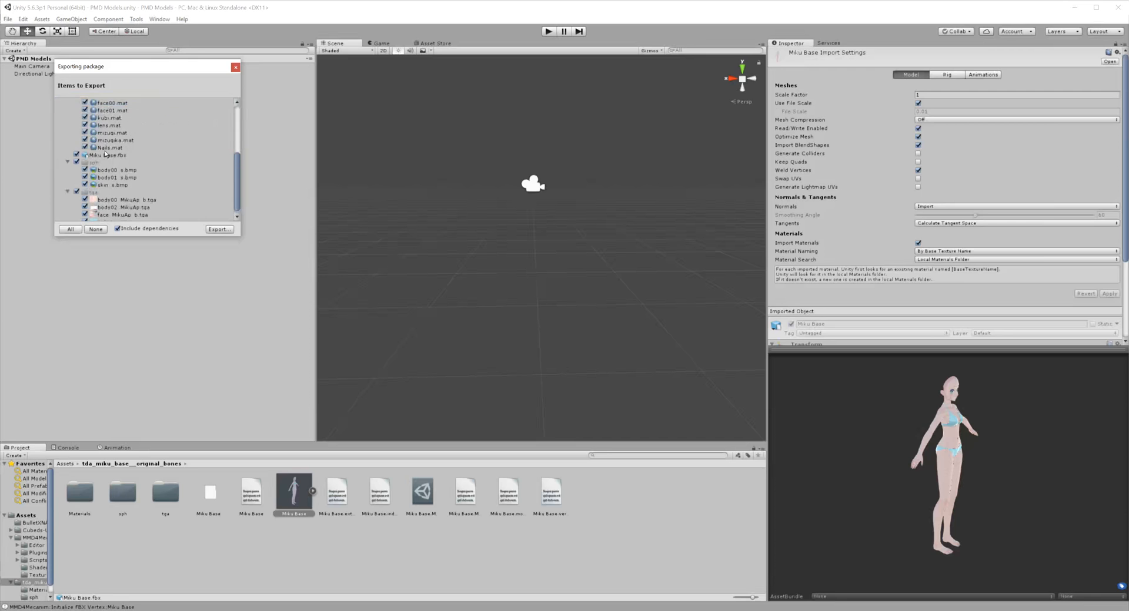
pyautogui.click(217, 228)
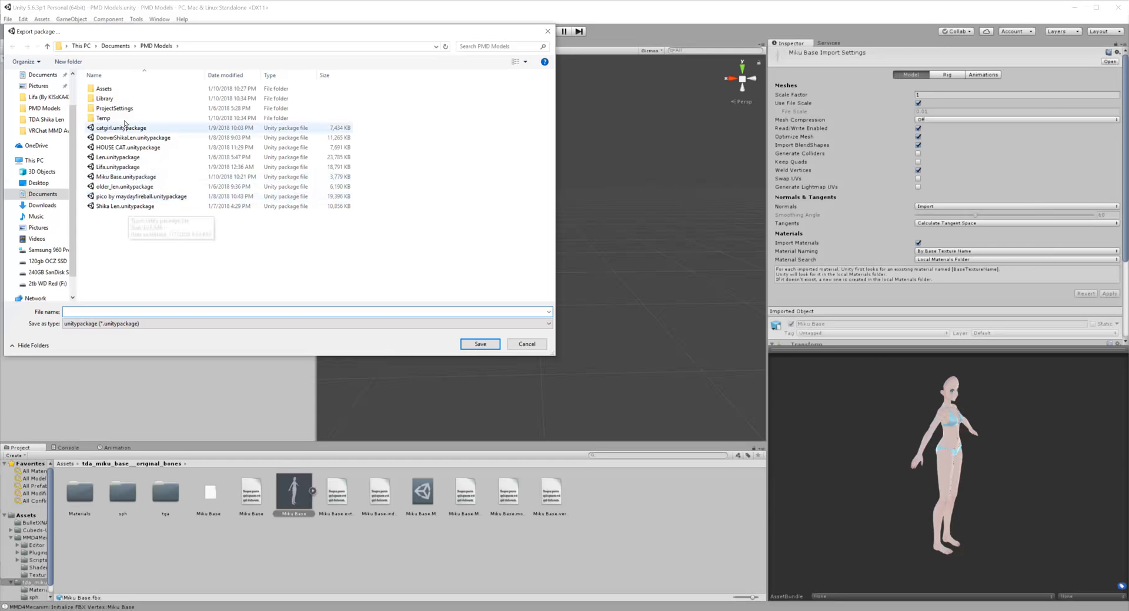
pyautogui.doubleClick(132, 175)
pyautogui.click(595, 322)
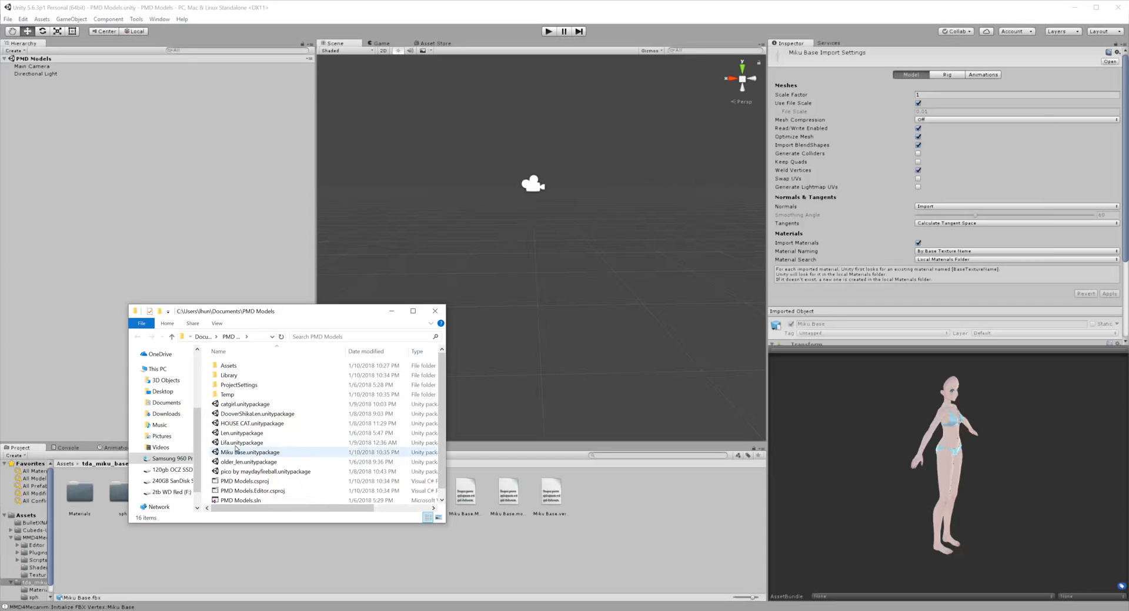
pyautogui.click(432, 311)
pyautogui.moveTo(935, 455); pyautogui.dragTo(779, 431)
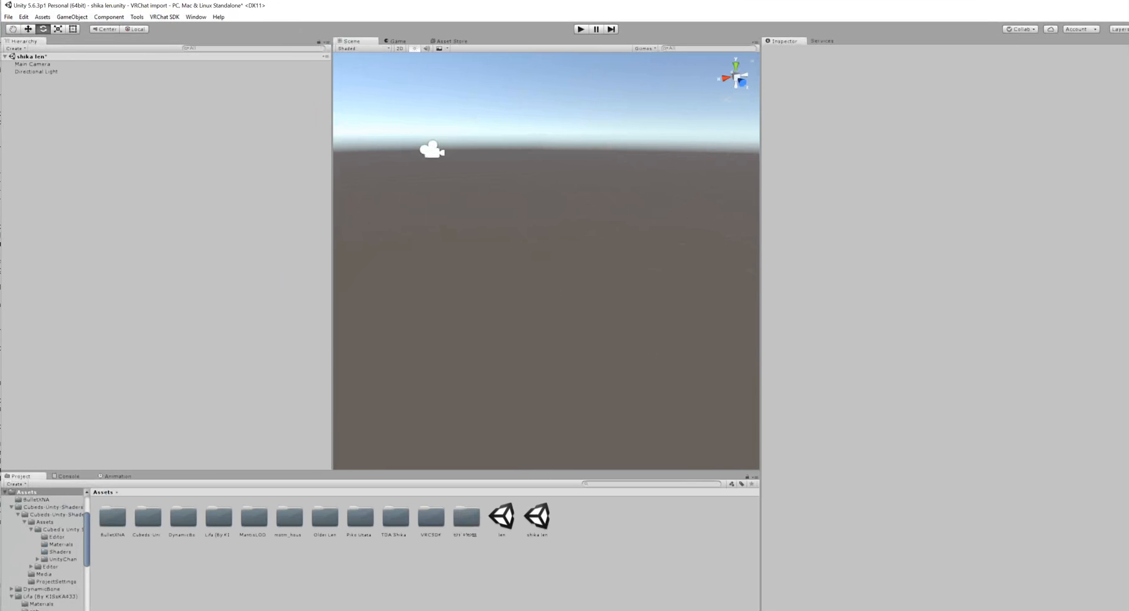
# Step: In the VRChat import project, import all items of Miku Base.unitypackage as a custom package
pyautogui.click(71, 17)
pyautogui.moveTo(42, 16)
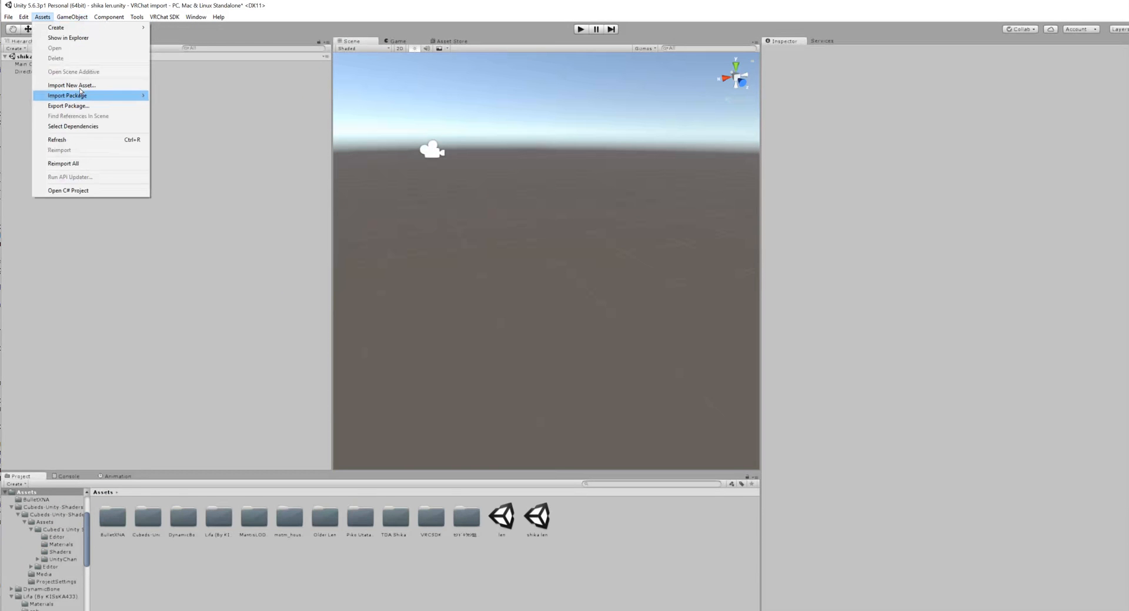
pyautogui.moveTo(80, 94)
pyautogui.click(183, 95)
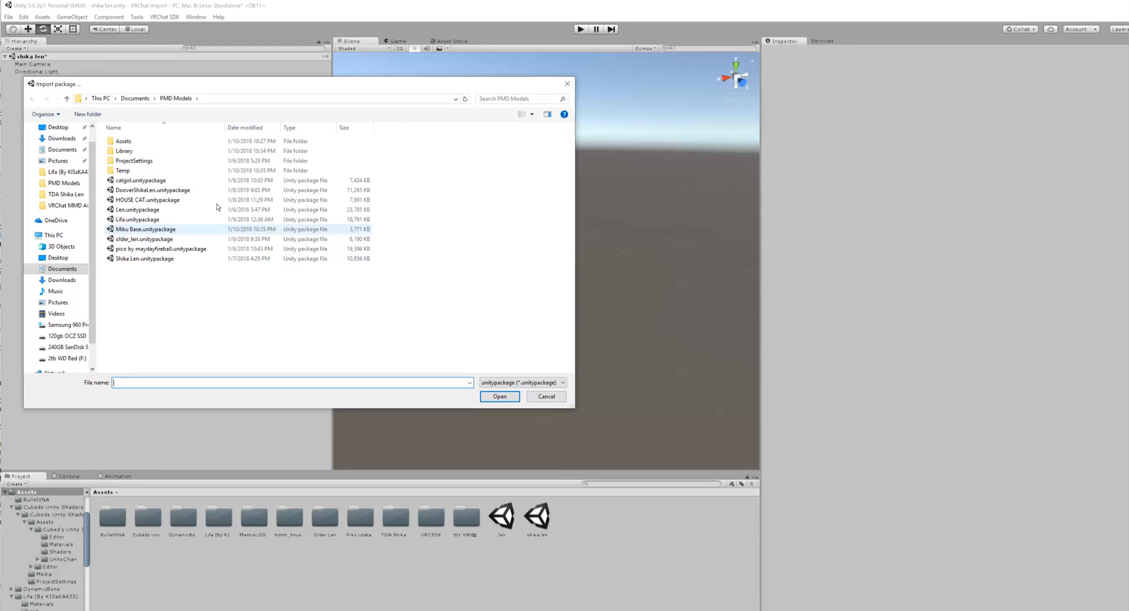
pyautogui.doubleClick(131, 227)
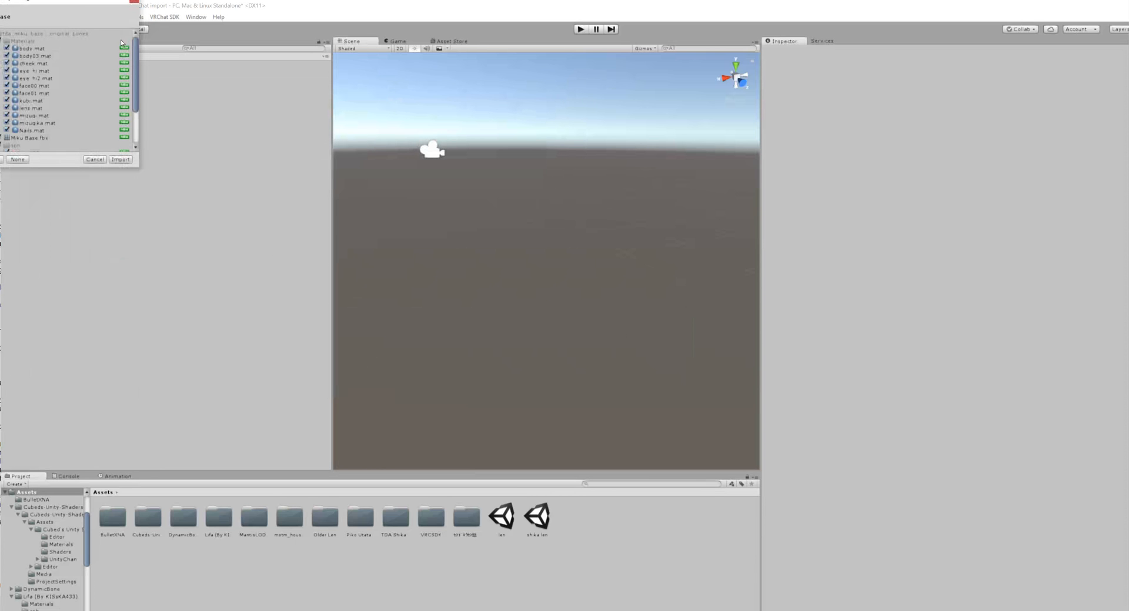
pyautogui.scroll(-3, 122, 43)
pyautogui.moveTo(53, 2); pyautogui.dragTo(82, 13)
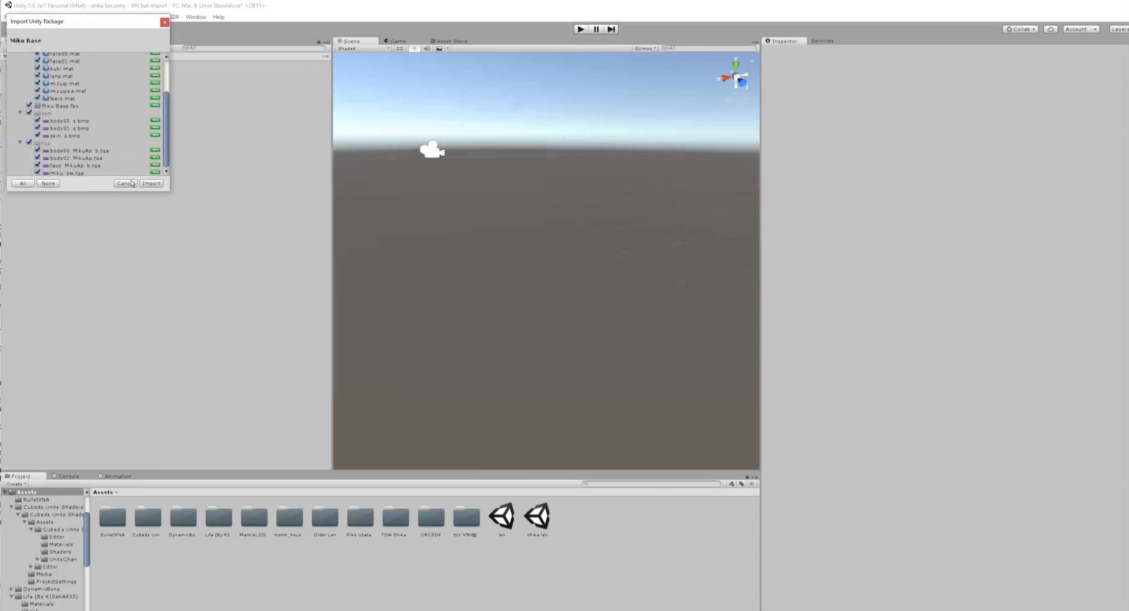
pyautogui.click(151, 183)
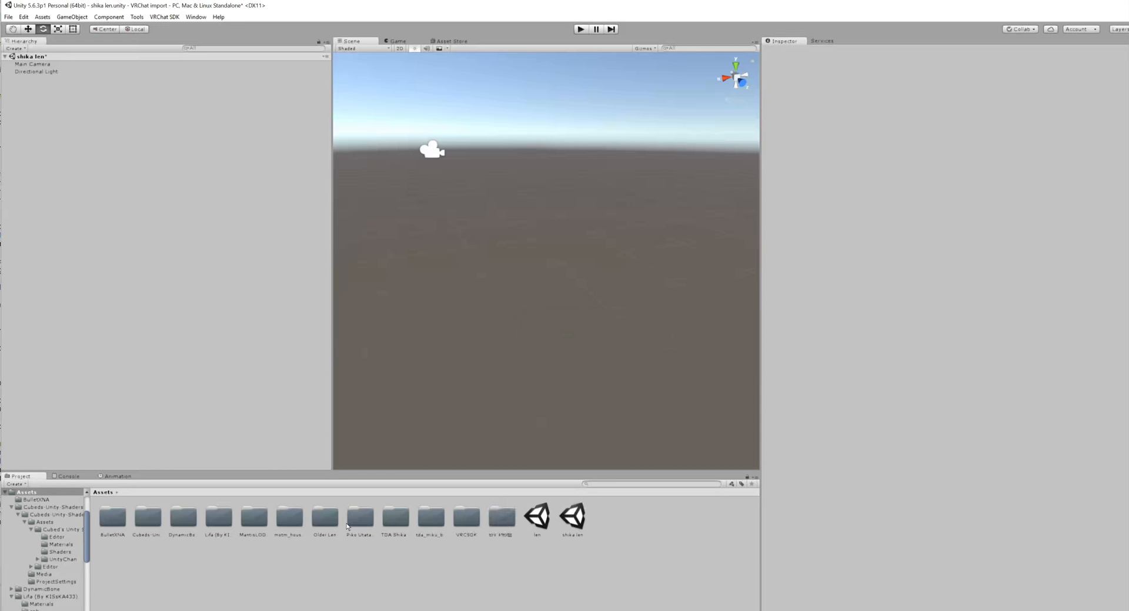
# Step: Open the imported tda_miku_base__original_bones folder, select the Miku Base model and examine its preview from the front
pyautogui.doubleClick(423, 517)
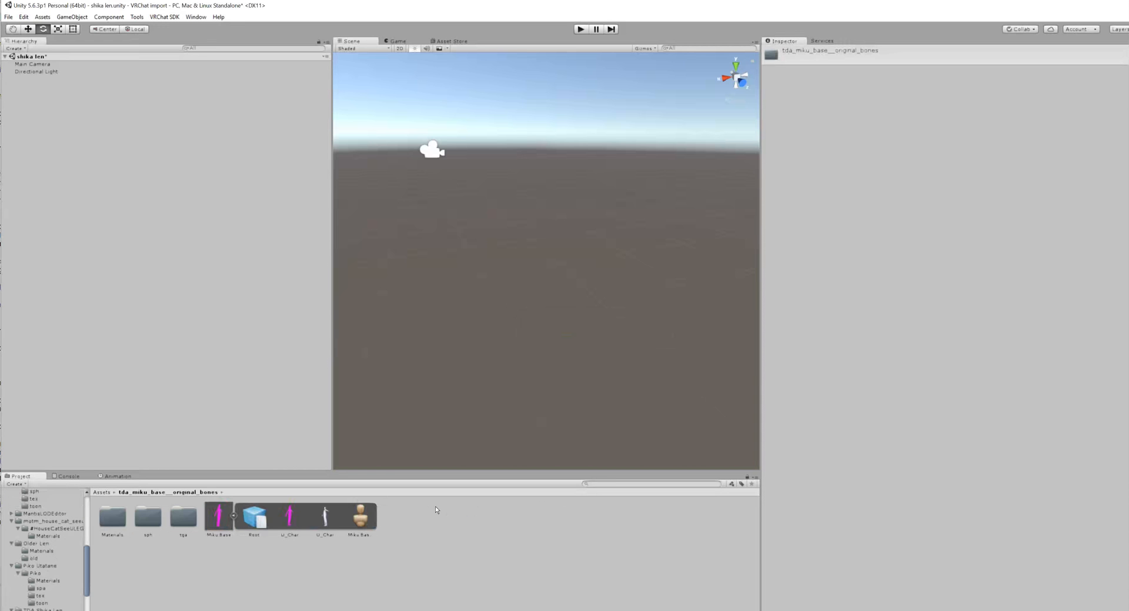
pyautogui.click(218, 517)
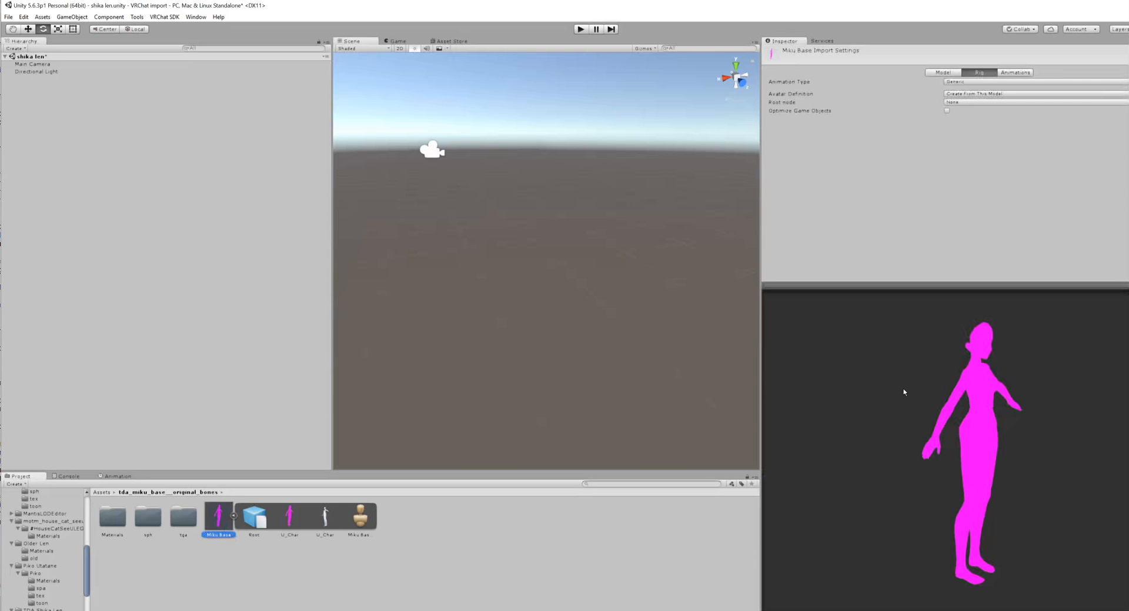
pyautogui.moveTo(982, 413); pyautogui.dragTo(1040, 445)
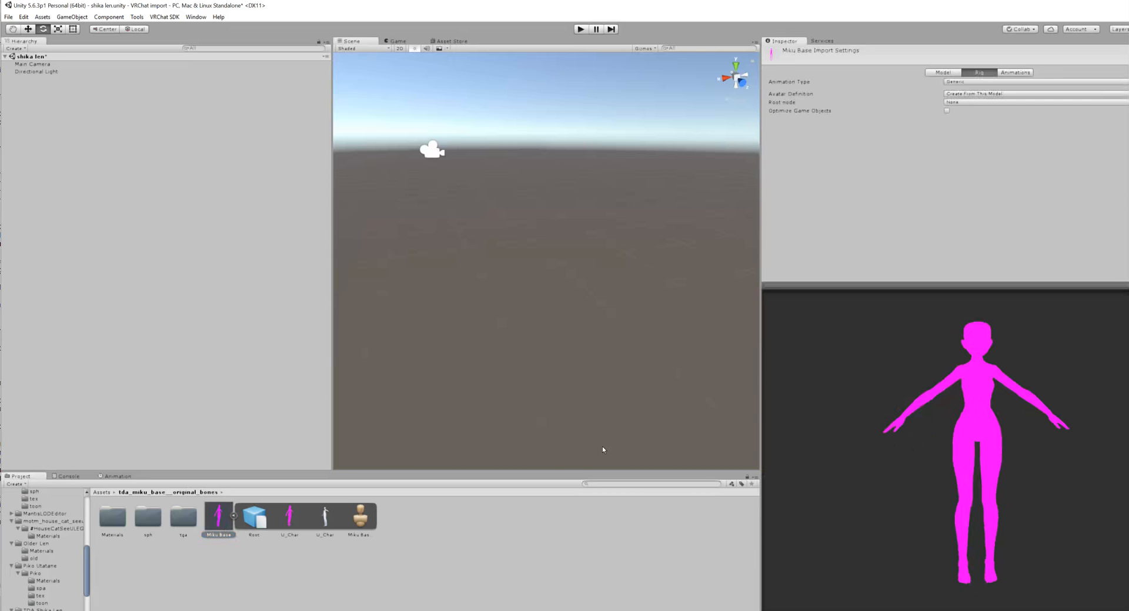
# Step: Select all the materials in the Miku model's Materials folder and examine the CubedParadox shader options available for them
pyautogui.click(474, 567)
pyautogui.doubleClick(111, 517)
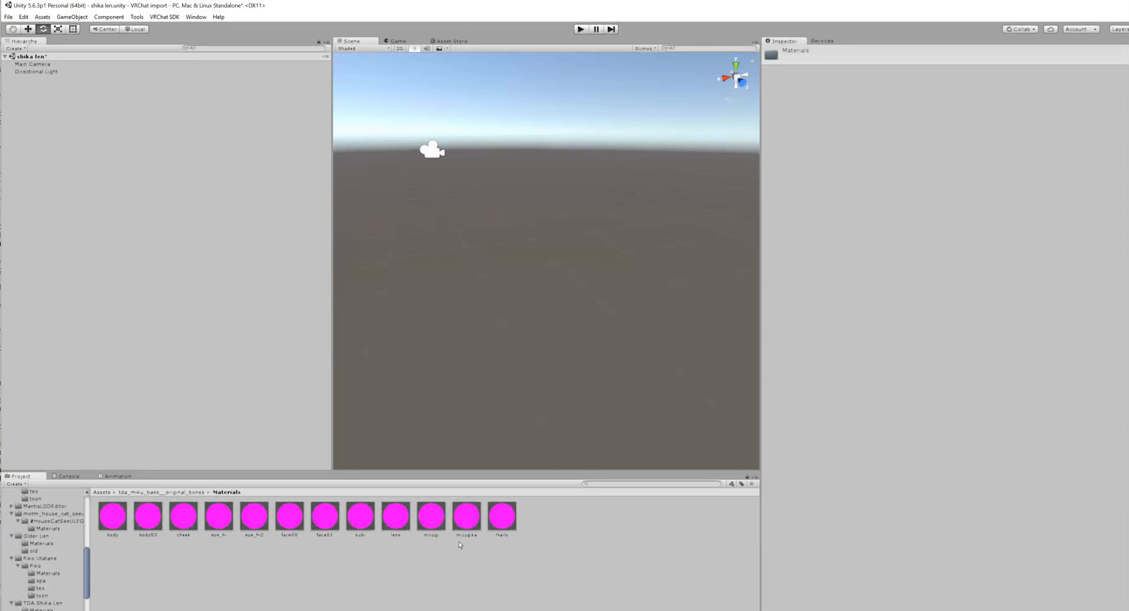
pyautogui.hotkey('ctrl', 'a')
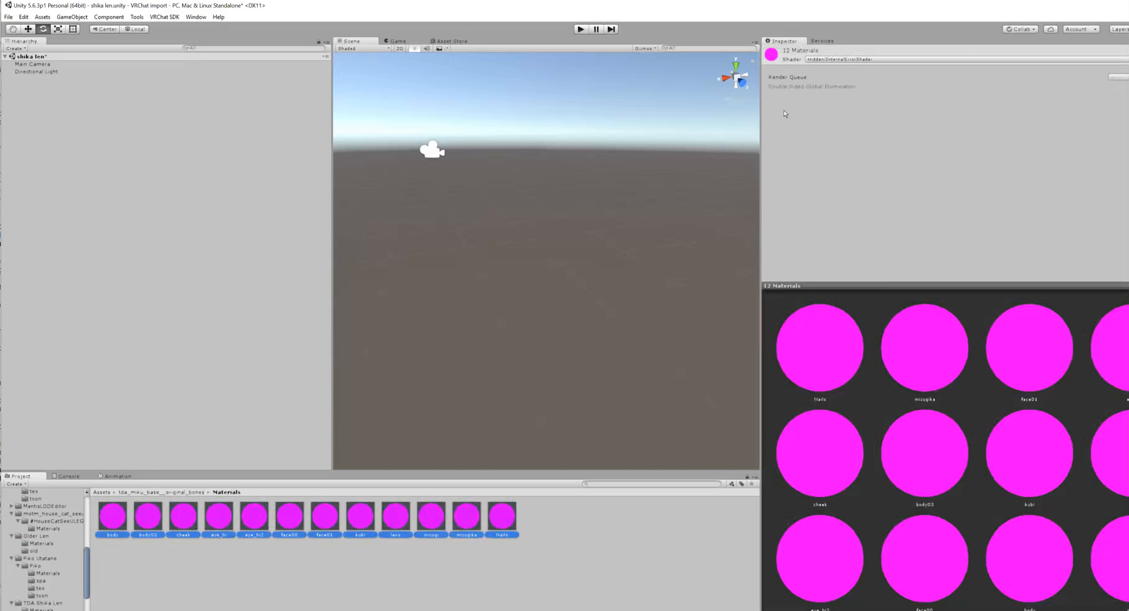
pyautogui.click(862, 58)
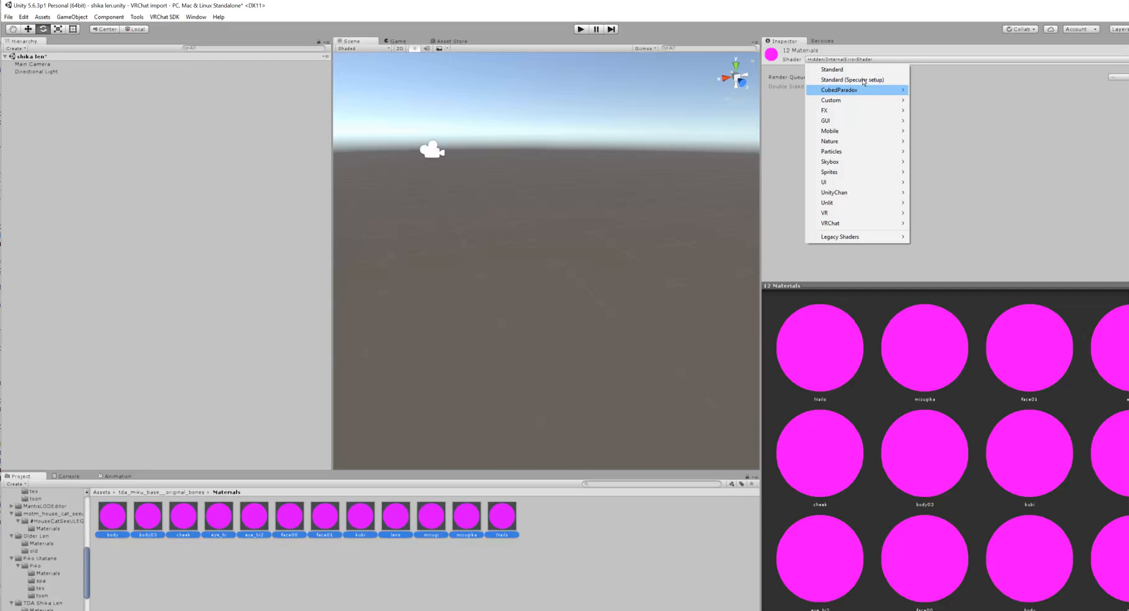
pyautogui.moveTo(861, 88)
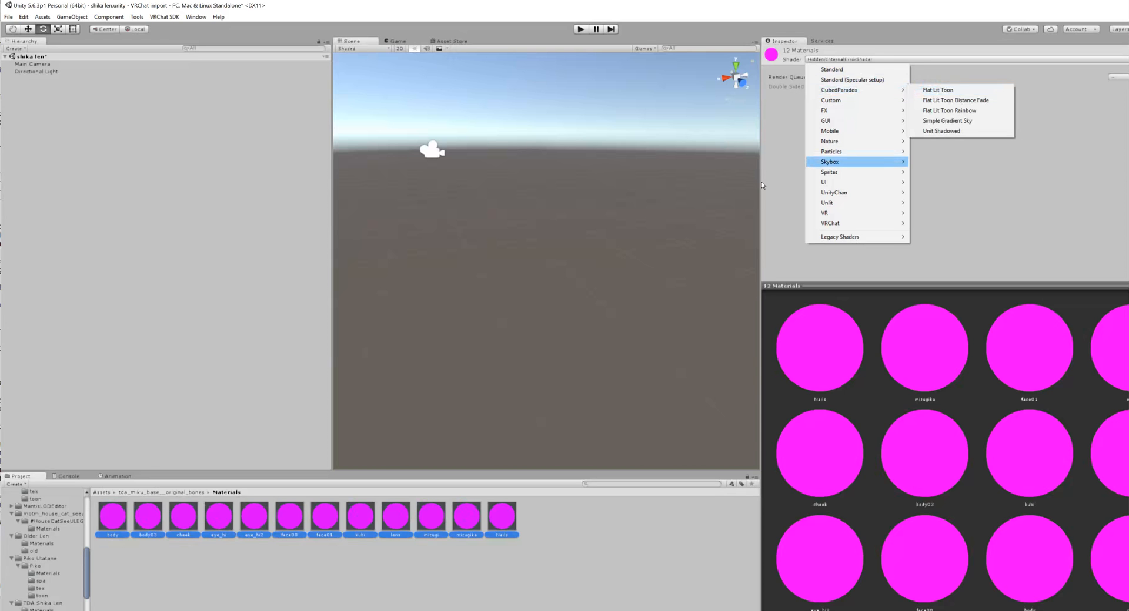
pyautogui.click(772, 164)
pyautogui.click(136, 183)
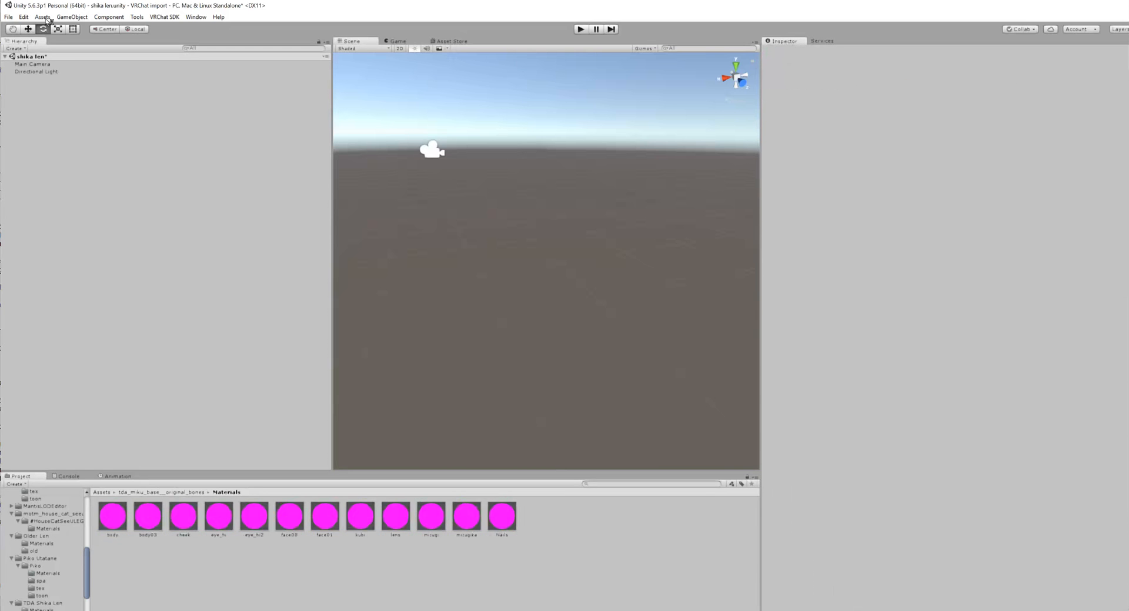
pyautogui.click(61, 13)
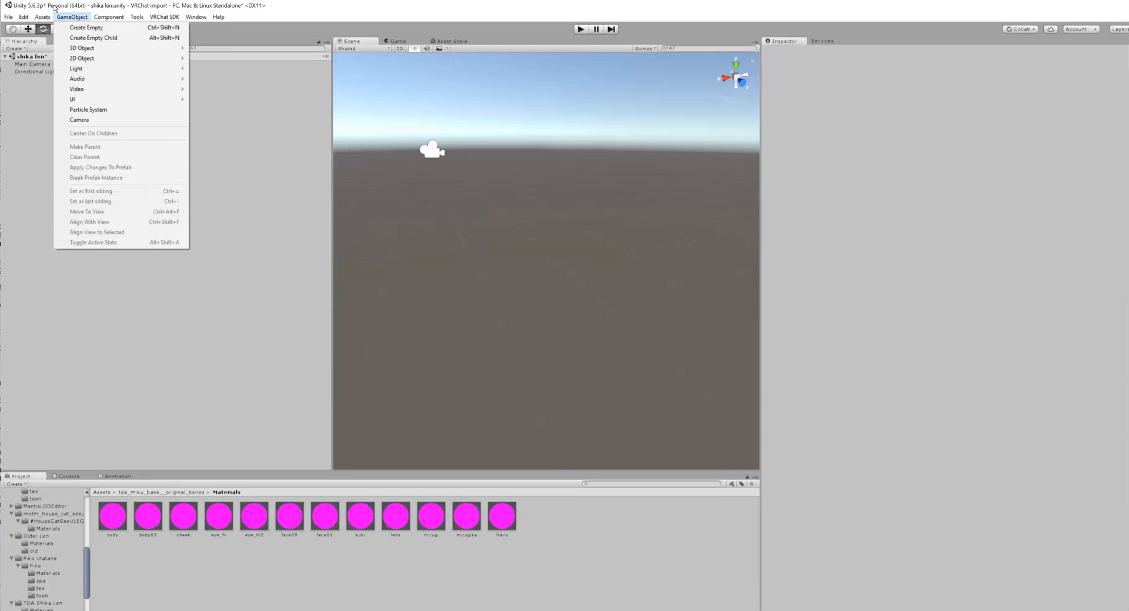
pyautogui.moveTo(41, 17)
pyautogui.moveTo(118, 95)
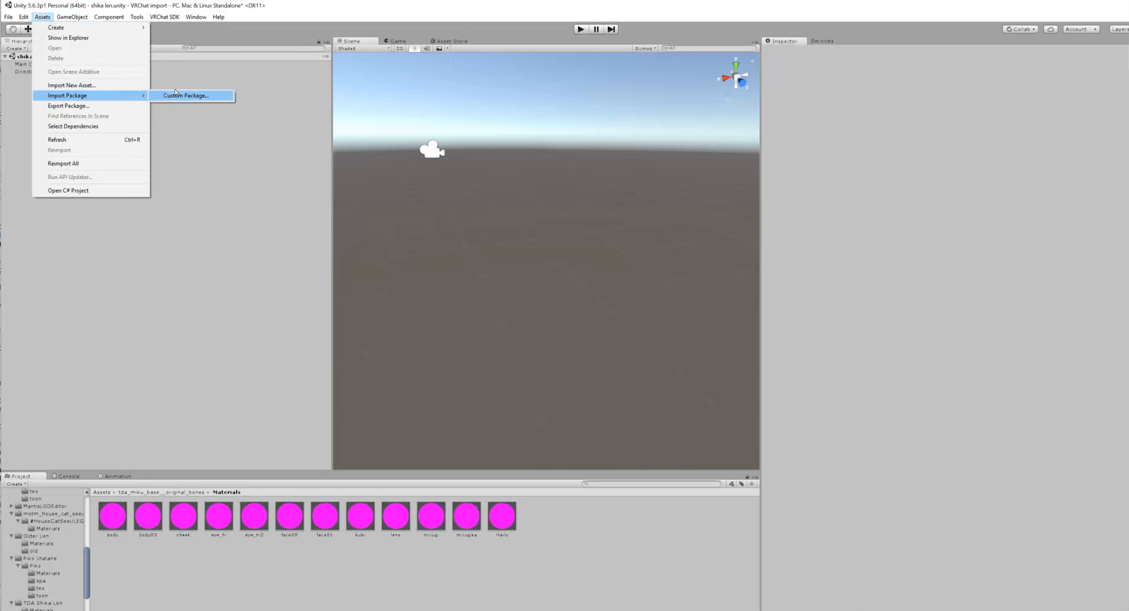
pyautogui.click(177, 96)
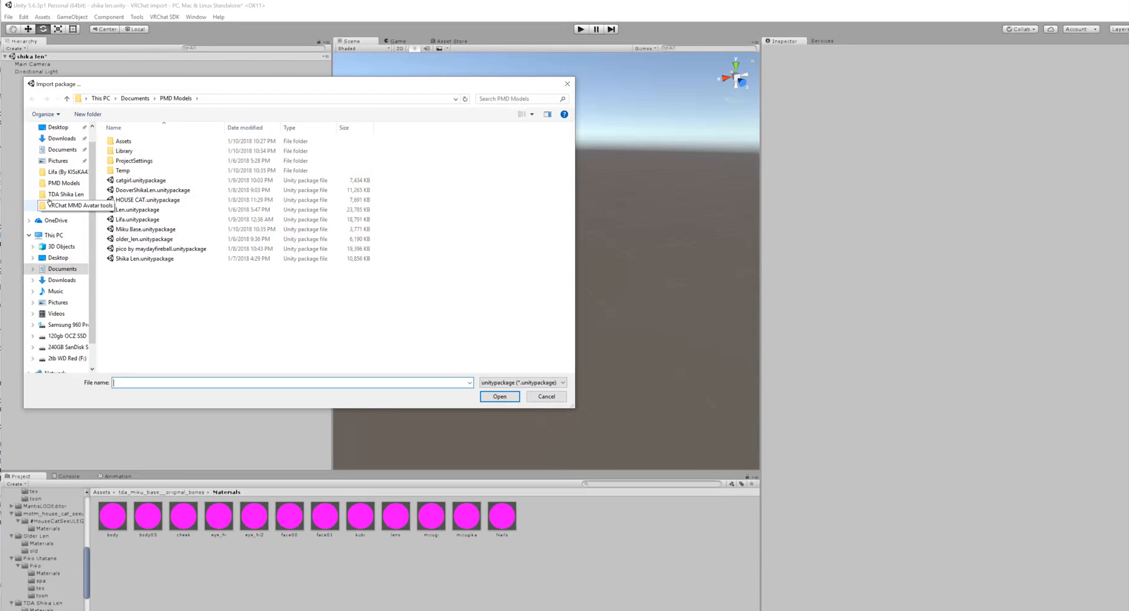
pyautogui.click(64, 205)
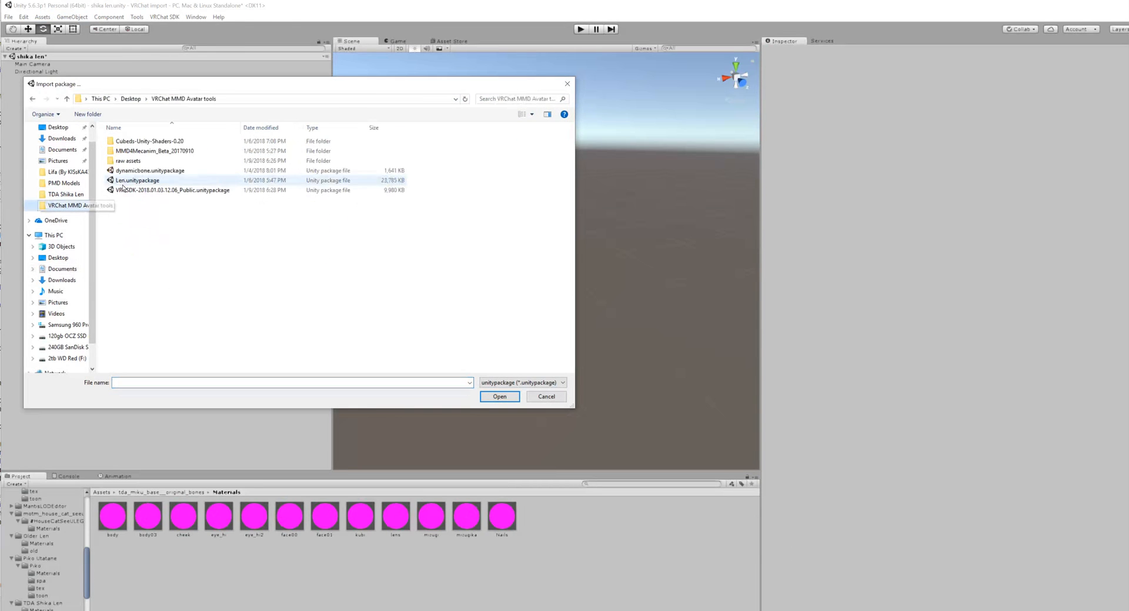
pyautogui.doubleClick(135, 140)
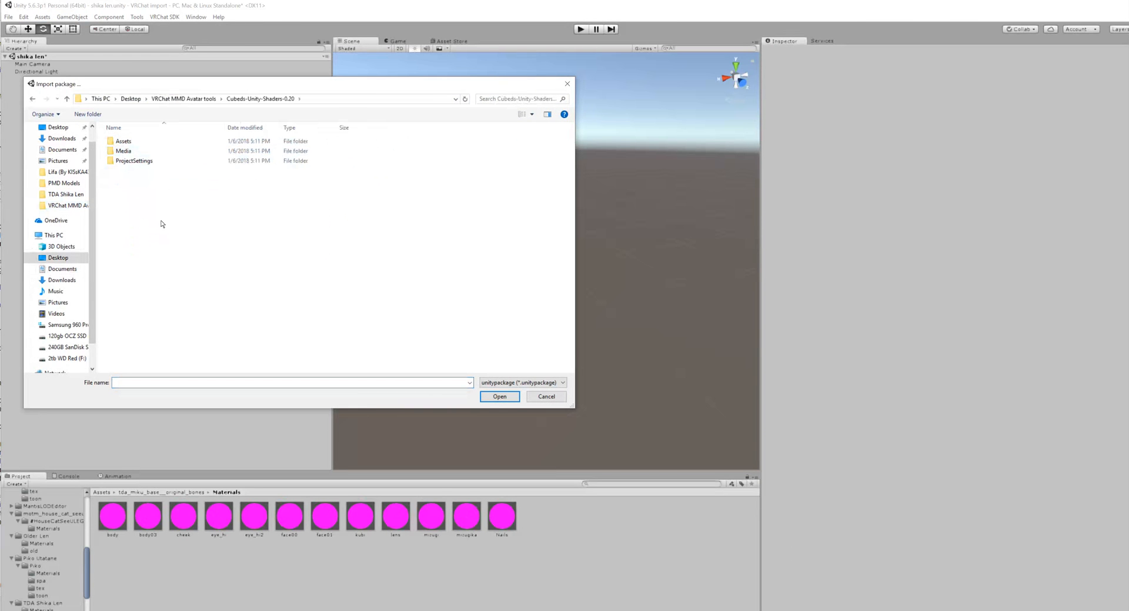
pyautogui.hotkey('alt', 'Left')
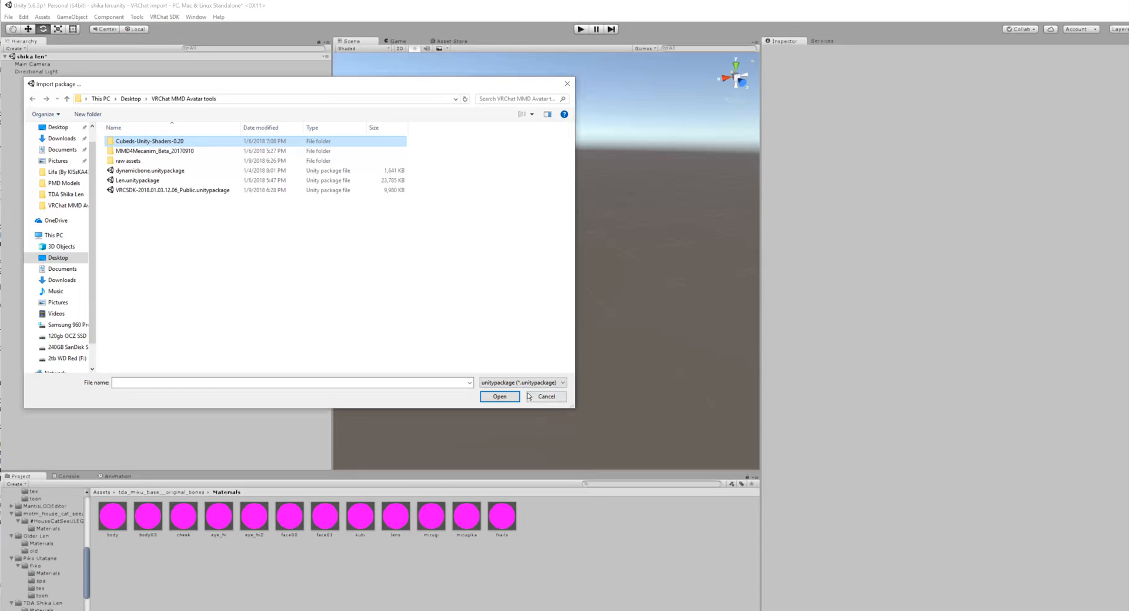
pyautogui.press('Escape')
# Step: Assign the Standard shader to all twelve Miku materials and set their rendering mode to Cutout
pyautogui.rightClick(282, 557)
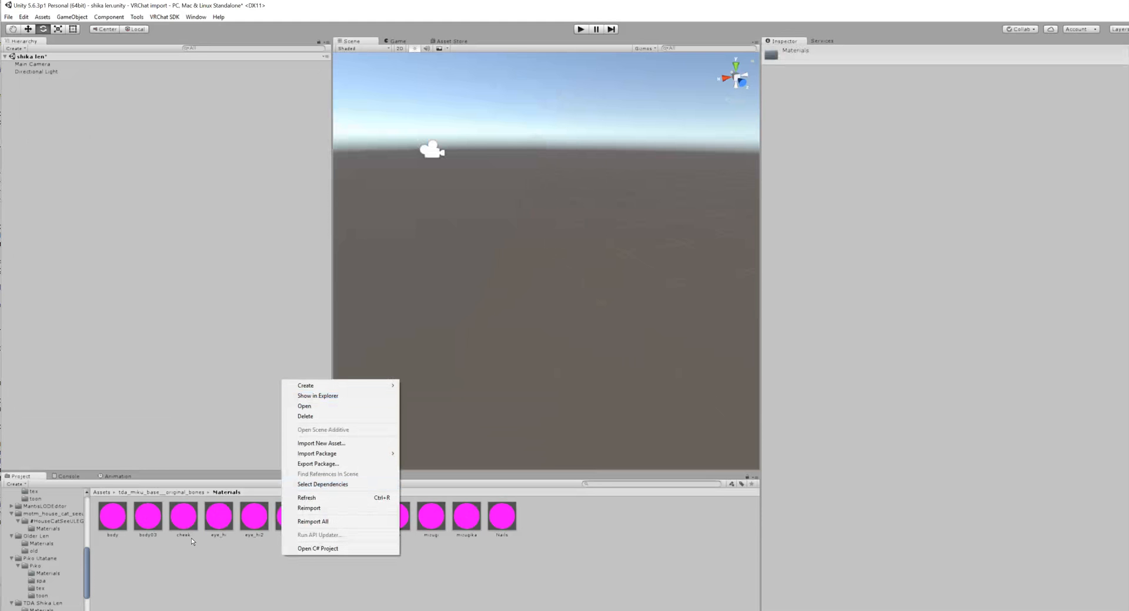
pyautogui.click(188, 552)
pyautogui.hotkey('ctrl', 'a')
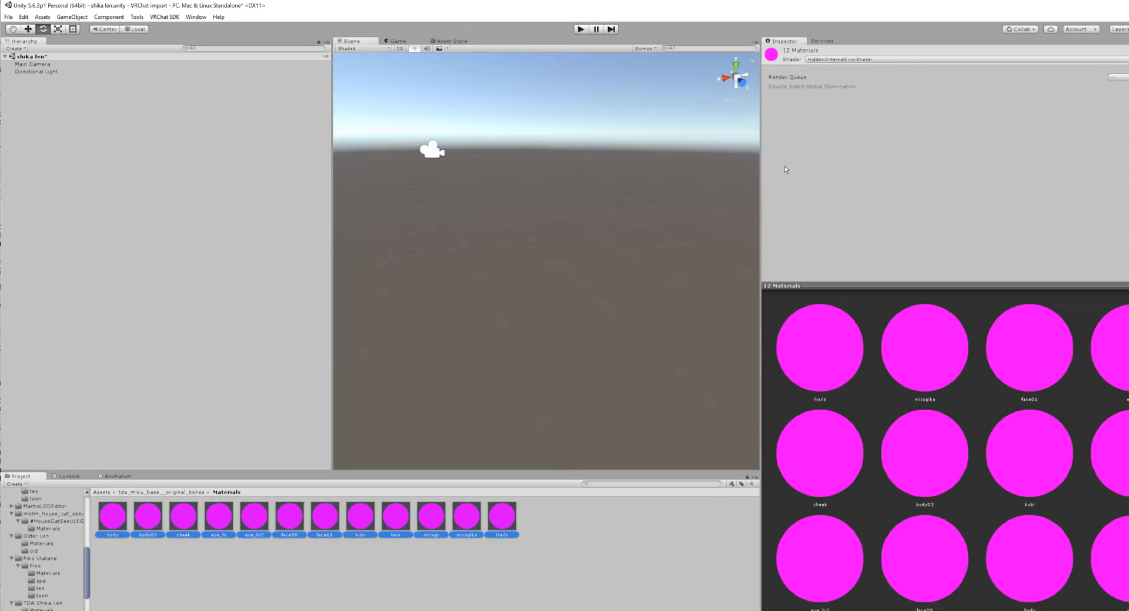
pyautogui.click(861, 59)
pyautogui.click(846, 70)
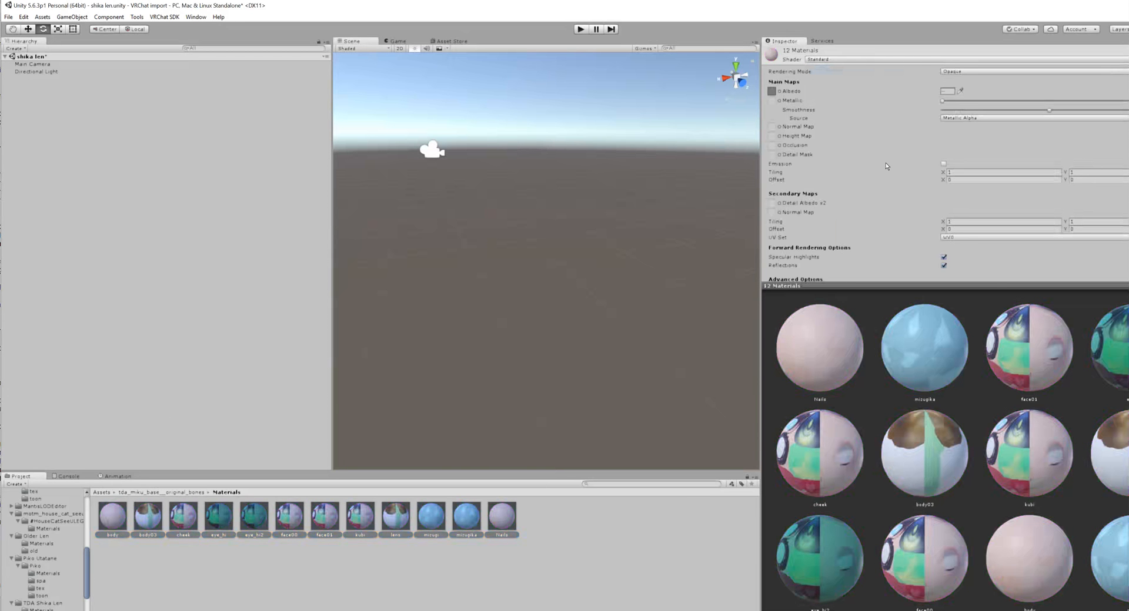
pyautogui.click(946, 72)
pyautogui.click(958, 92)
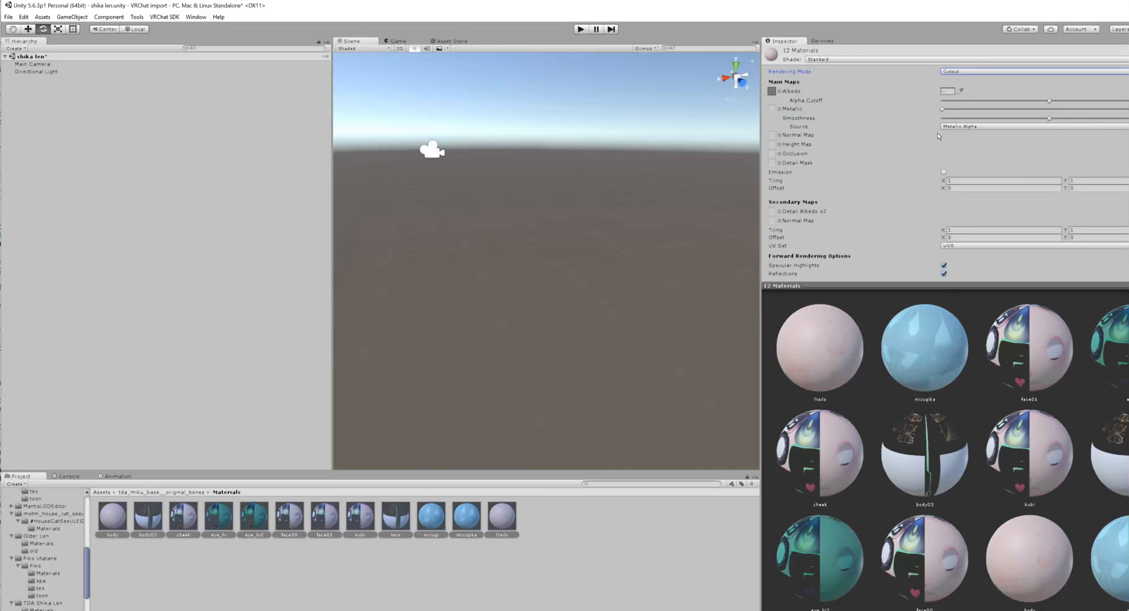
# Step: Set the alpha cutoff of all the selected Miku materials to 0.05
pyautogui.scroll(-2, 937, 132)
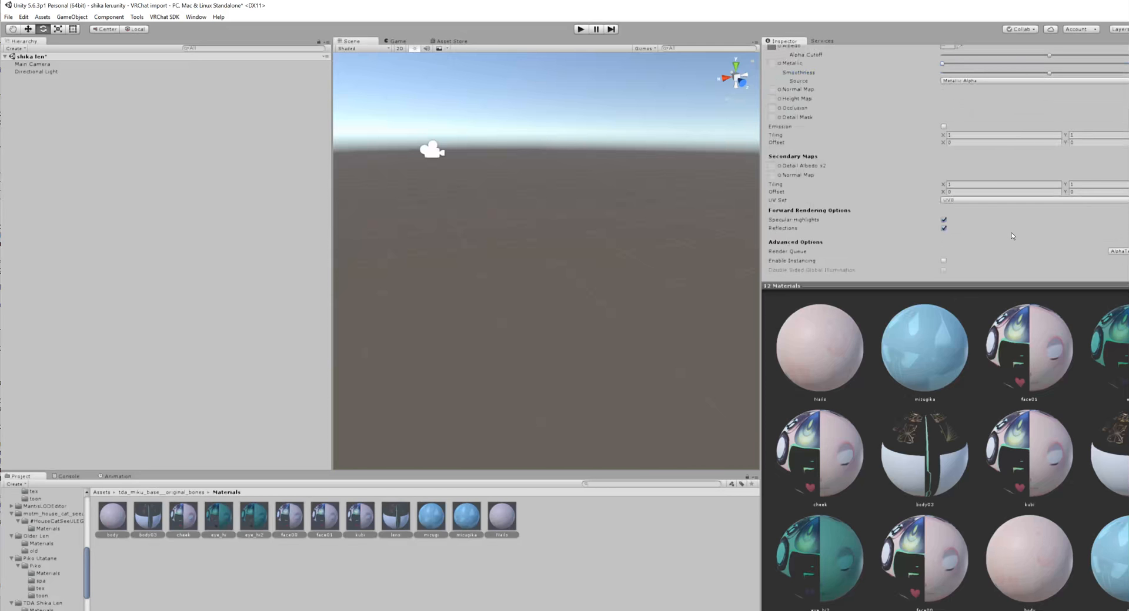
pyautogui.scroll(2, 982, 196)
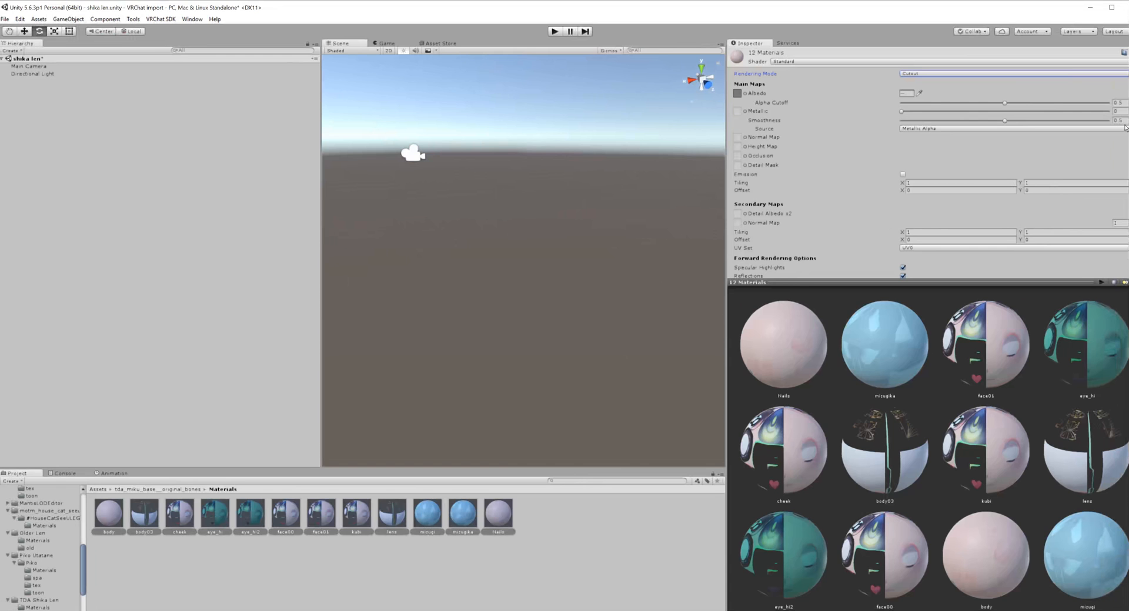
pyautogui.moveTo(1128, 126); pyautogui.dragTo(1114, 129)
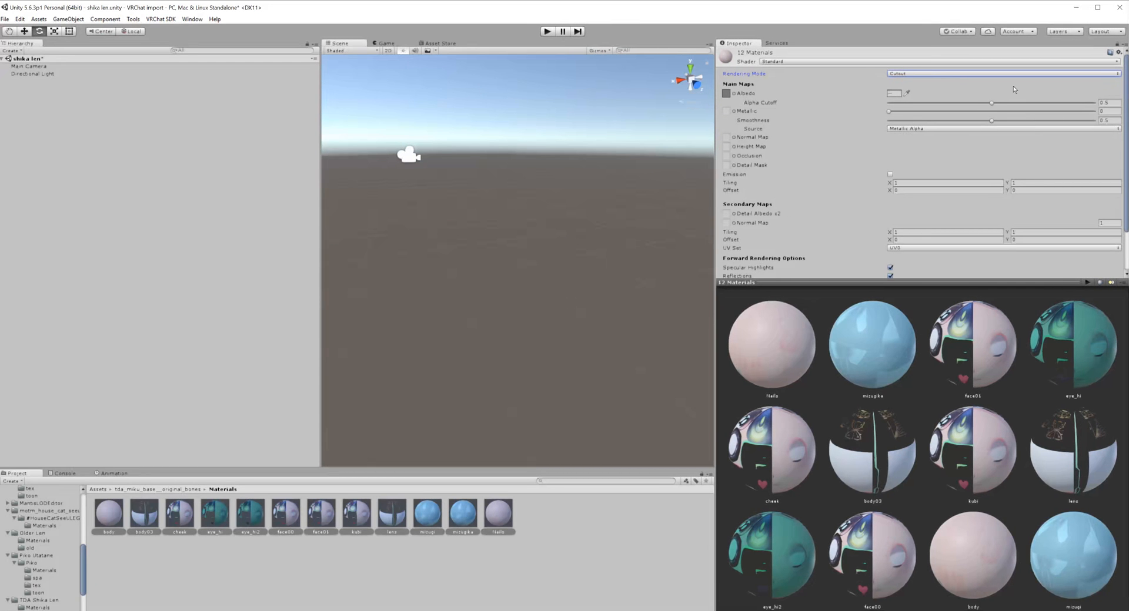
pyautogui.press('Tab')
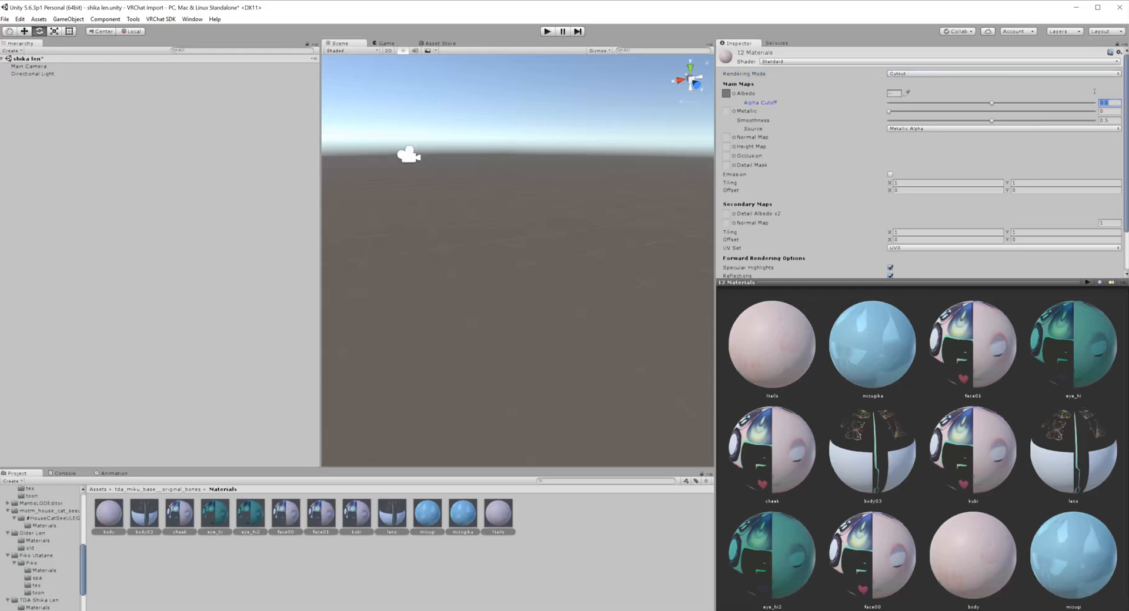
pyautogui.write('0.05')
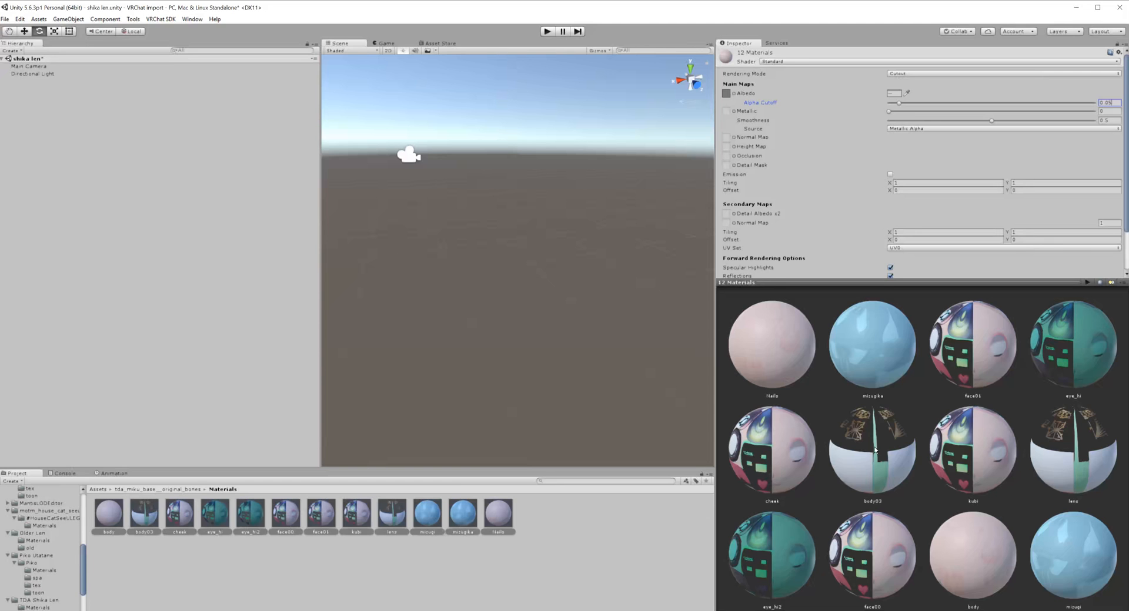
pyautogui.scroll(-2, 854, 205)
pyautogui.scroll(2, 853, 205)
pyautogui.click(593, 544)
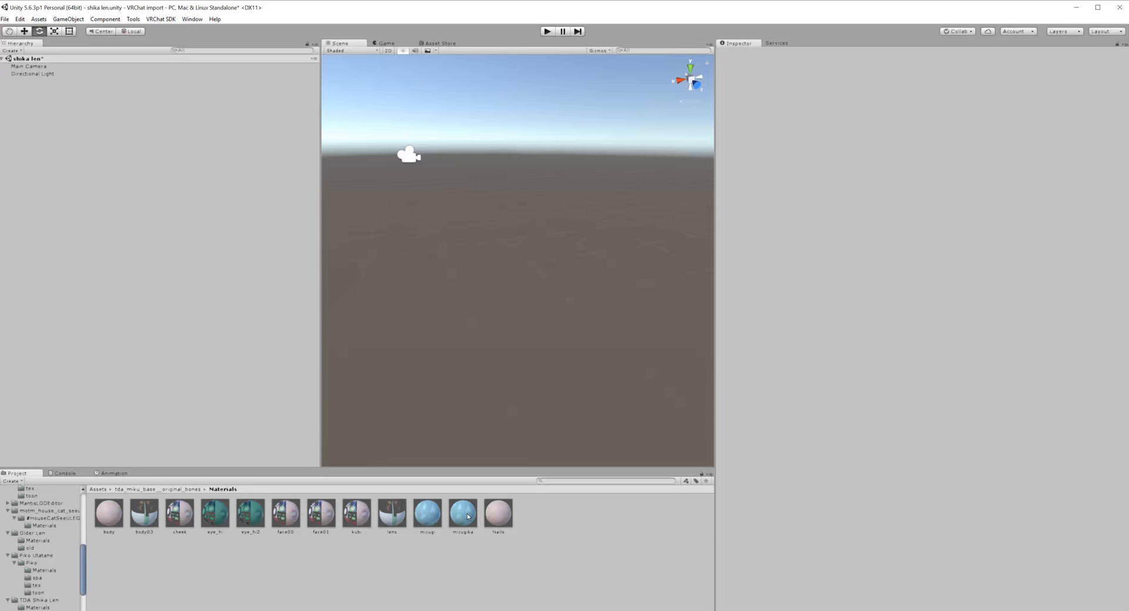
# Step: Set the rendering mode of the body03, eye_hi, eye_hi2, face01, kubi and lens materials to Fade
pyautogui.click(498, 516)
pyautogui.click(471, 567)
pyautogui.click(285, 516)
pyautogui.click(224, 588)
pyautogui.click(113, 502)
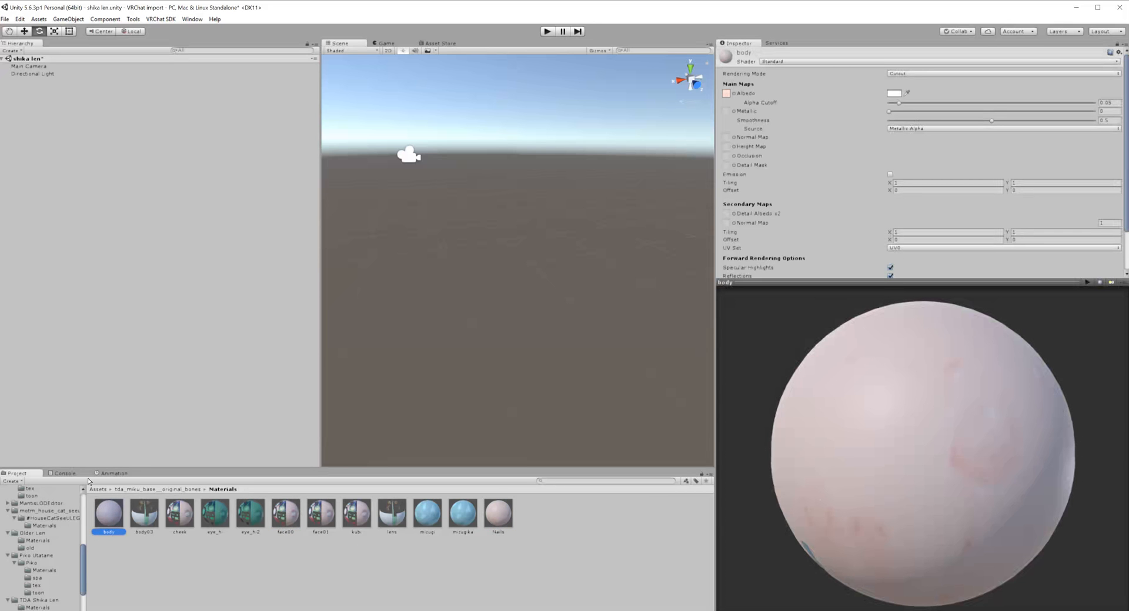
pyautogui.click(150, 513)
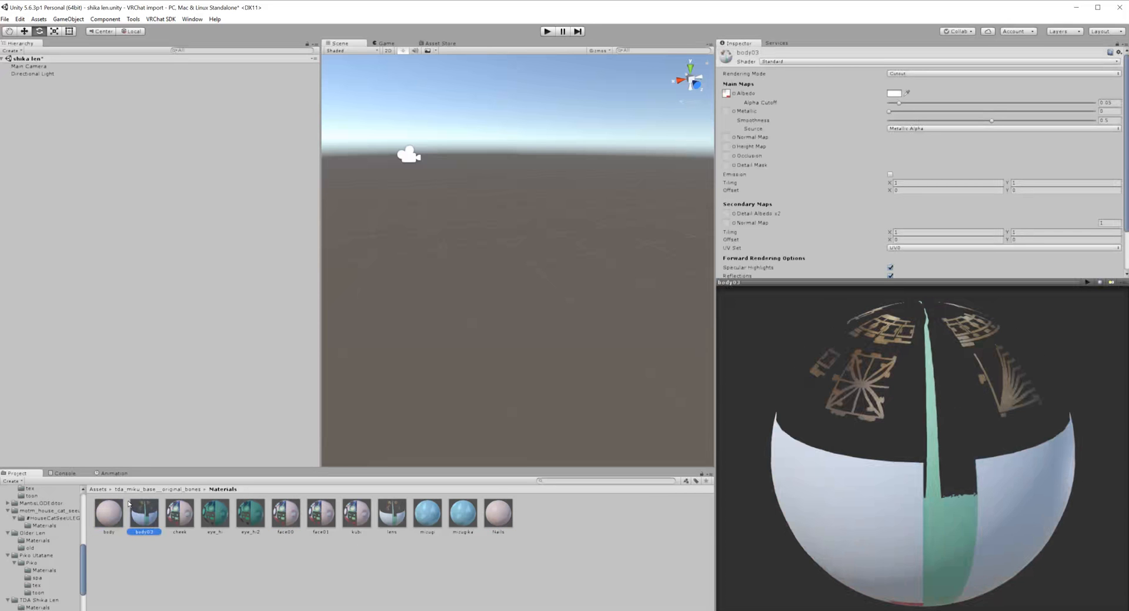
pyautogui.keyDown('ctrl'); pyautogui.click(211, 515); pyautogui.keyUp('ctrl')
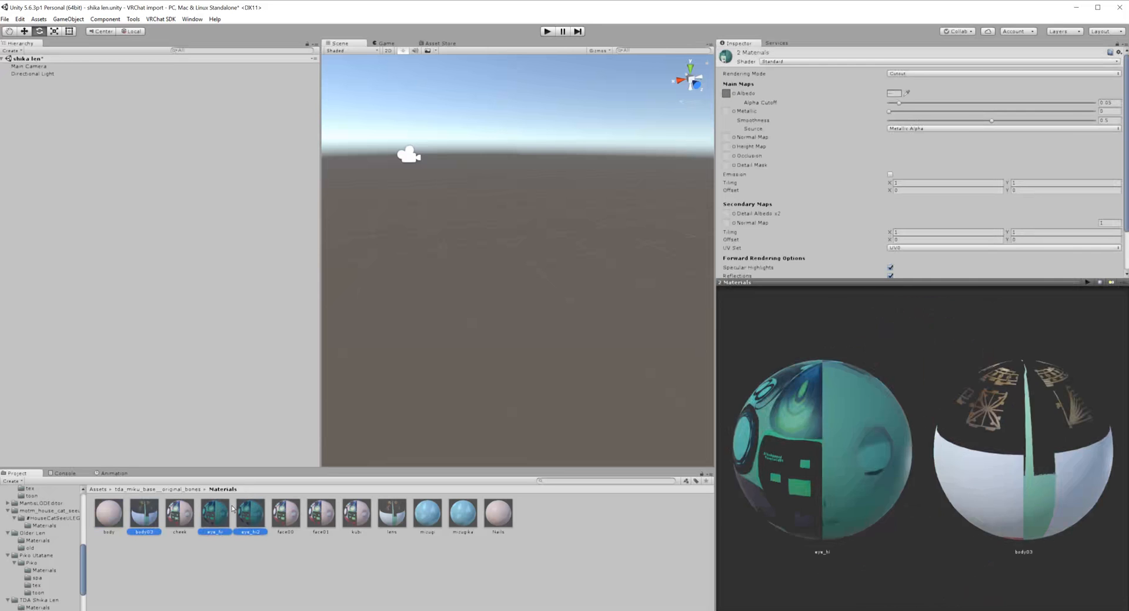
pyautogui.keyDown('ctrl'); pyautogui.click(246, 523); pyautogui.keyUp('ctrl')
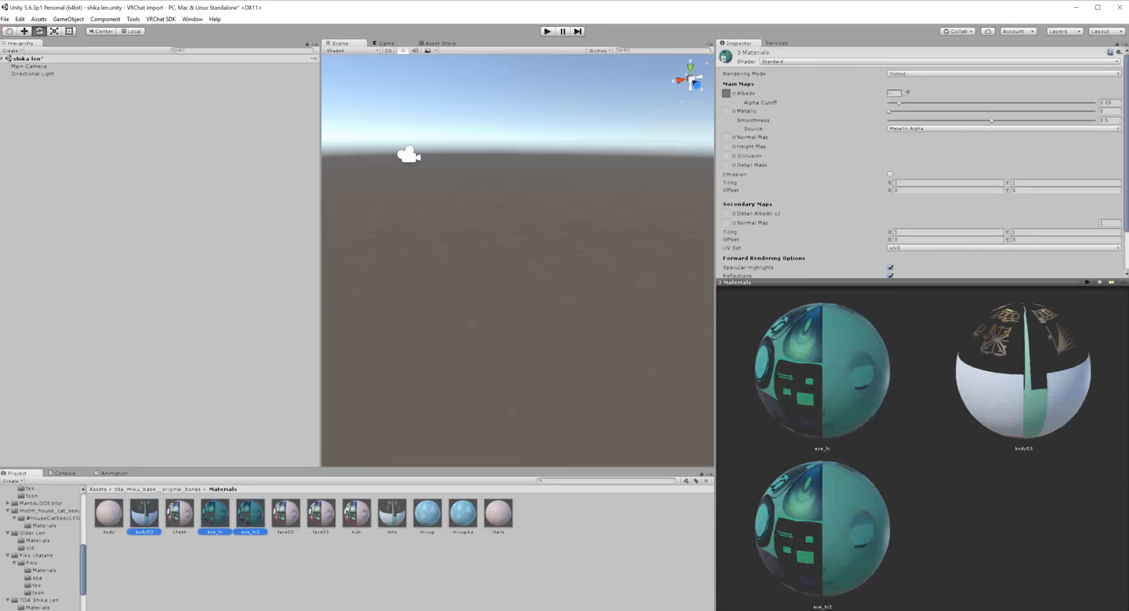
pyautogui.keyDown('ctrl'); pyautogui.click(310, 513); pyautogui.keyUp('ctrl')
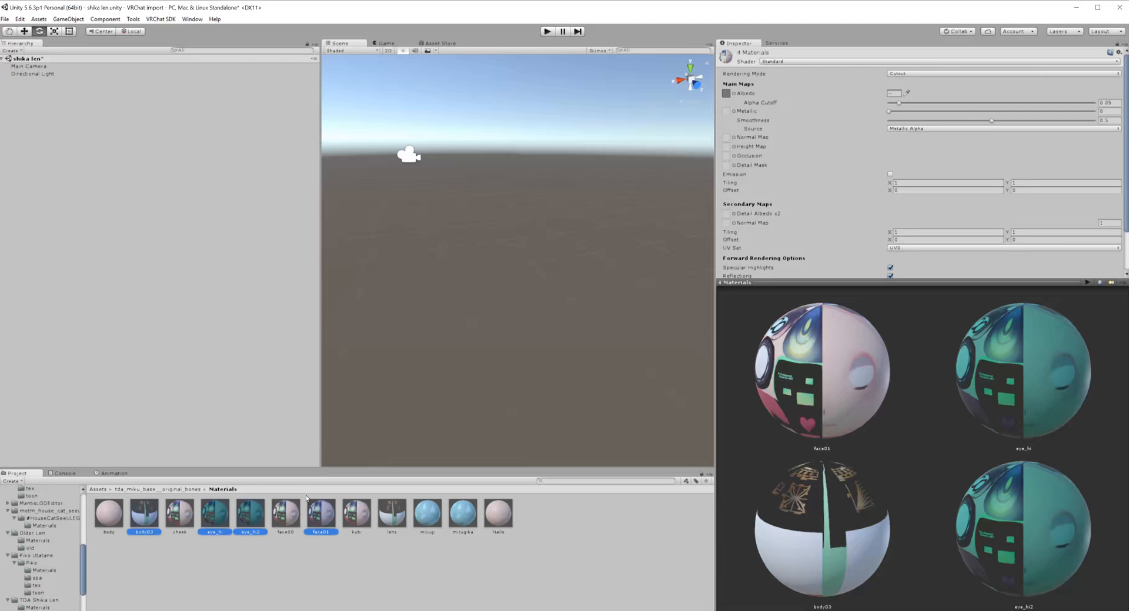
pyautogui.keyDown('ctrl'); pyautogui.click(357, 513); pyautogui.keyUp('ctrl')
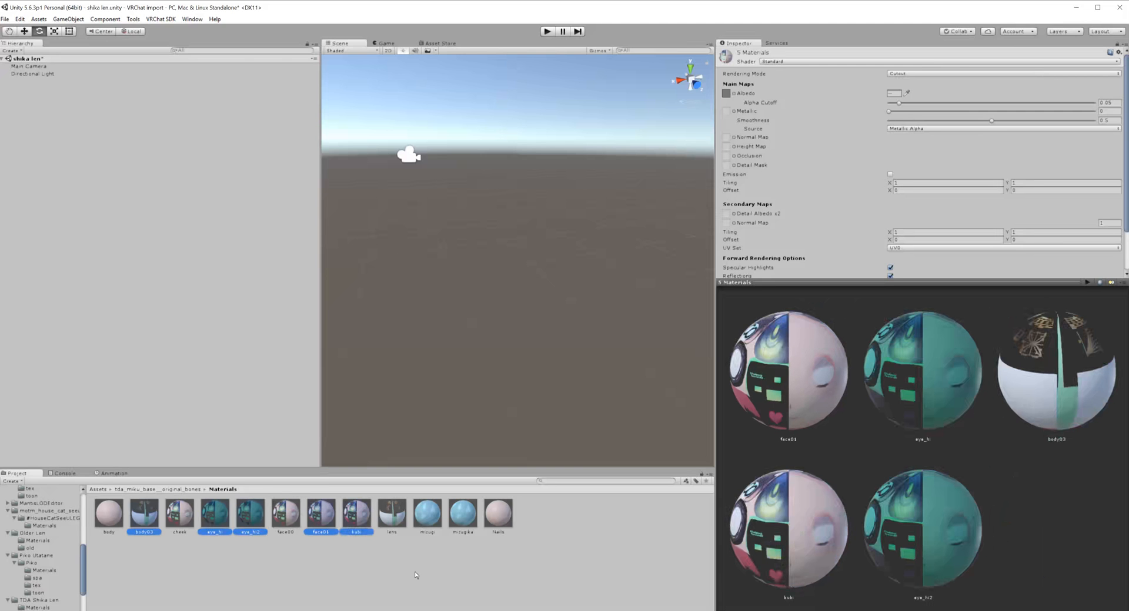
pyautogui.keyDown('ctrl'); pyautogui.click(392, 513); pyautogui.keyUp('ctrl')
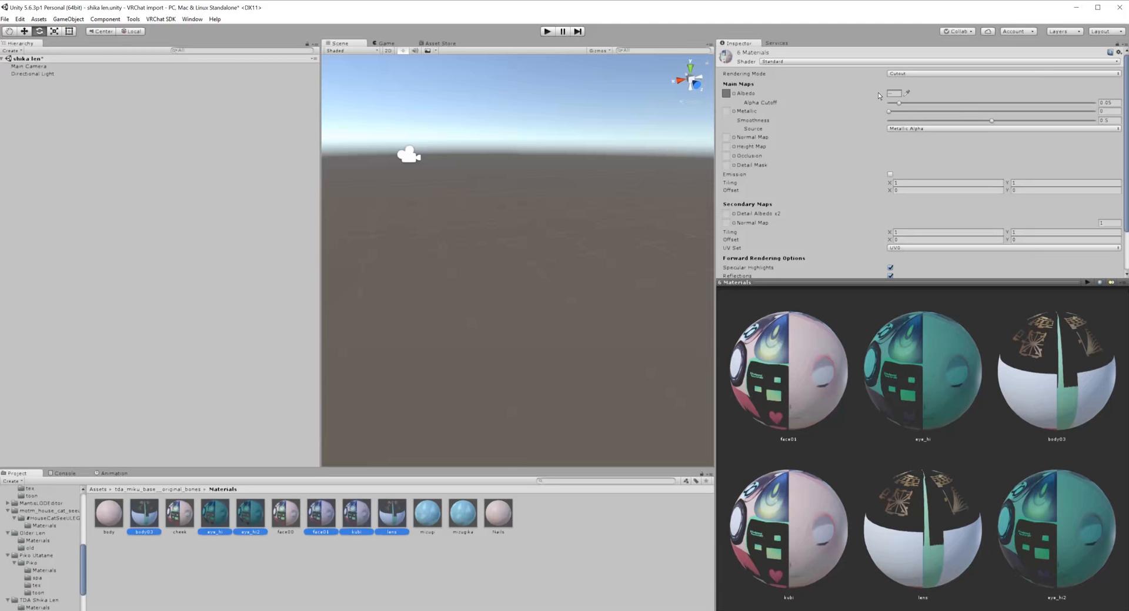
pyautogui.click(901, 74)
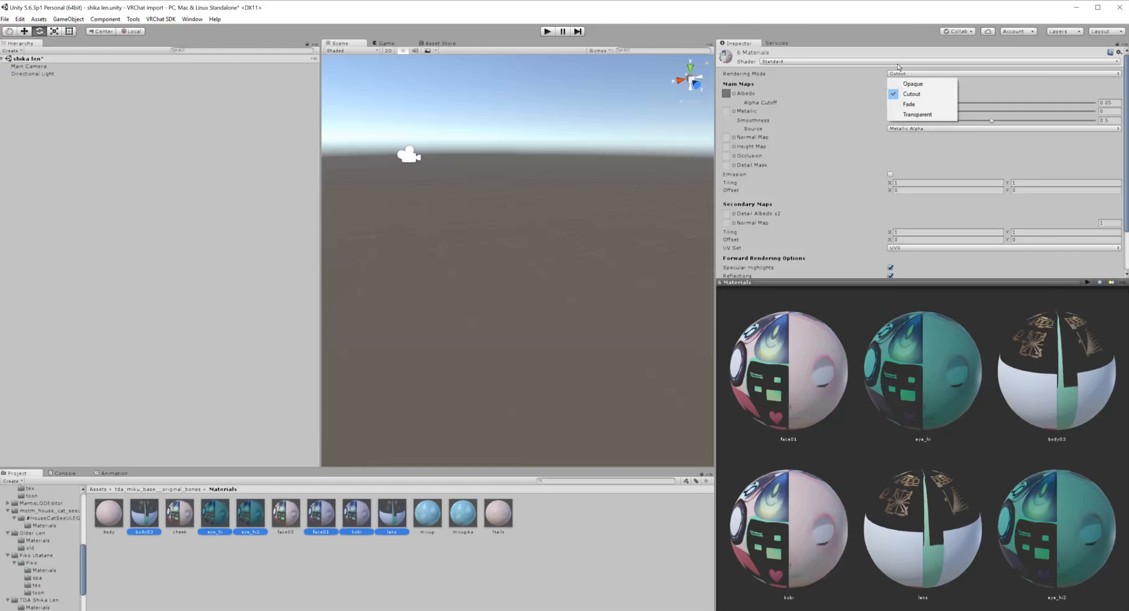
pyautogui.click(903, 103)
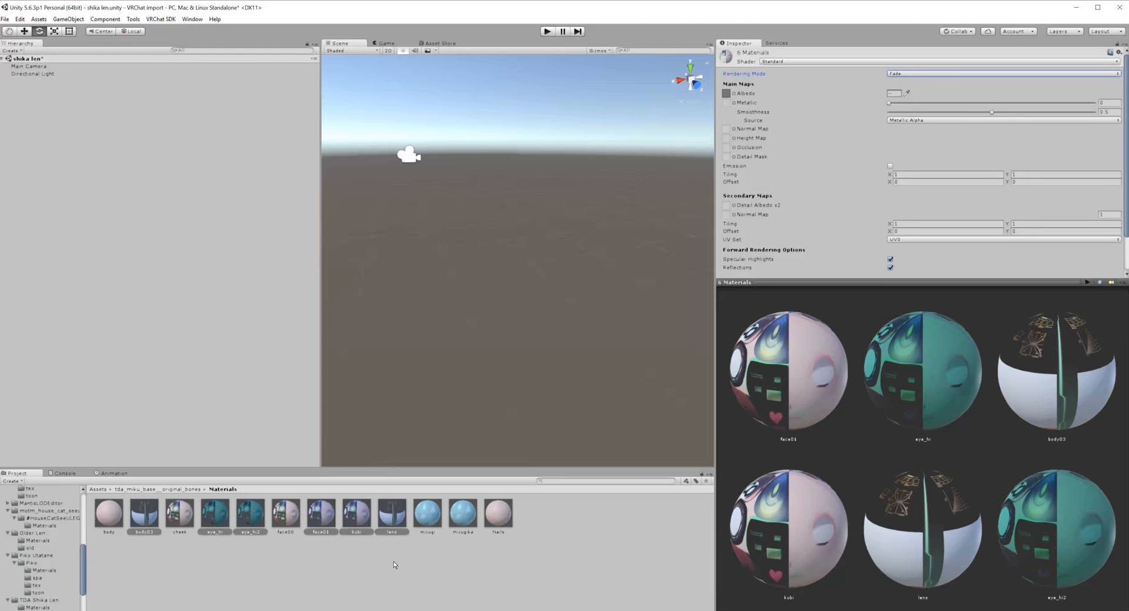
pyautogui.click(484, 552)
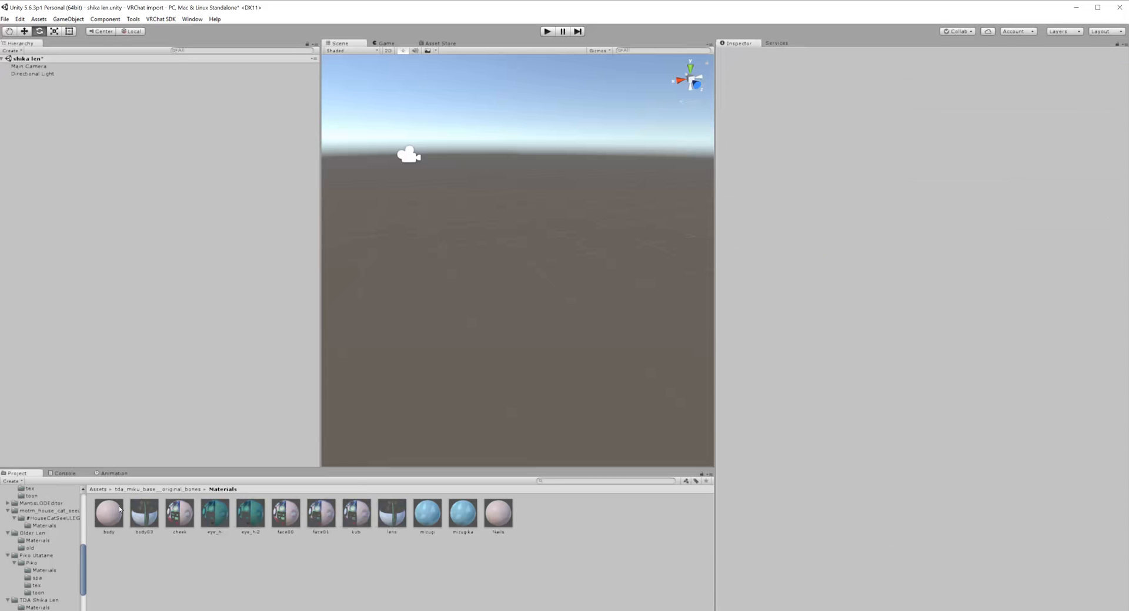
# Step: Examine the previews of the body03 and lens materials from different angles
pyautogui.click(144, 513)
pyautogui.moveTo(943, 462); pyautogui.dragTo(908, 387)
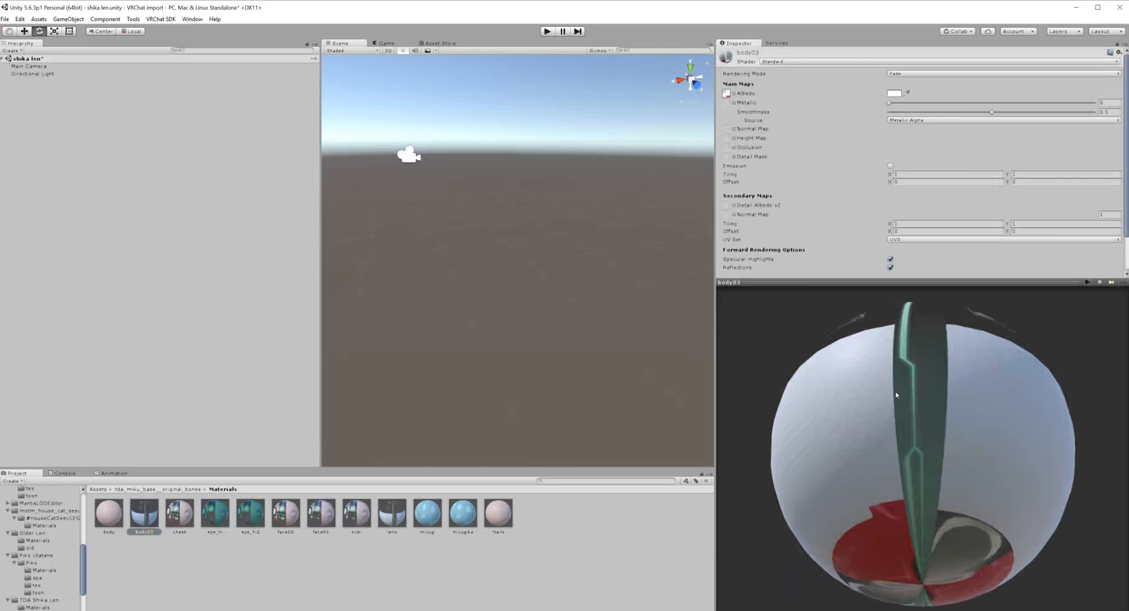
pyautogui.click(392, 513)
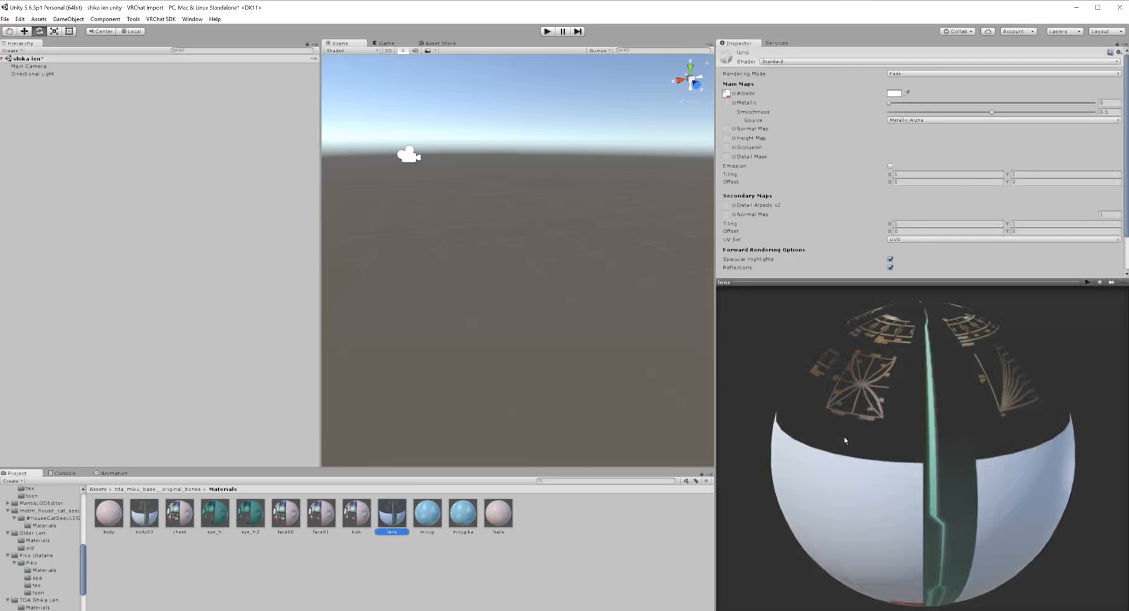
pyautogui.moveTo(844, 441); pyautogui.dragTo(941, 470)
pyautogui.click(255, 364)
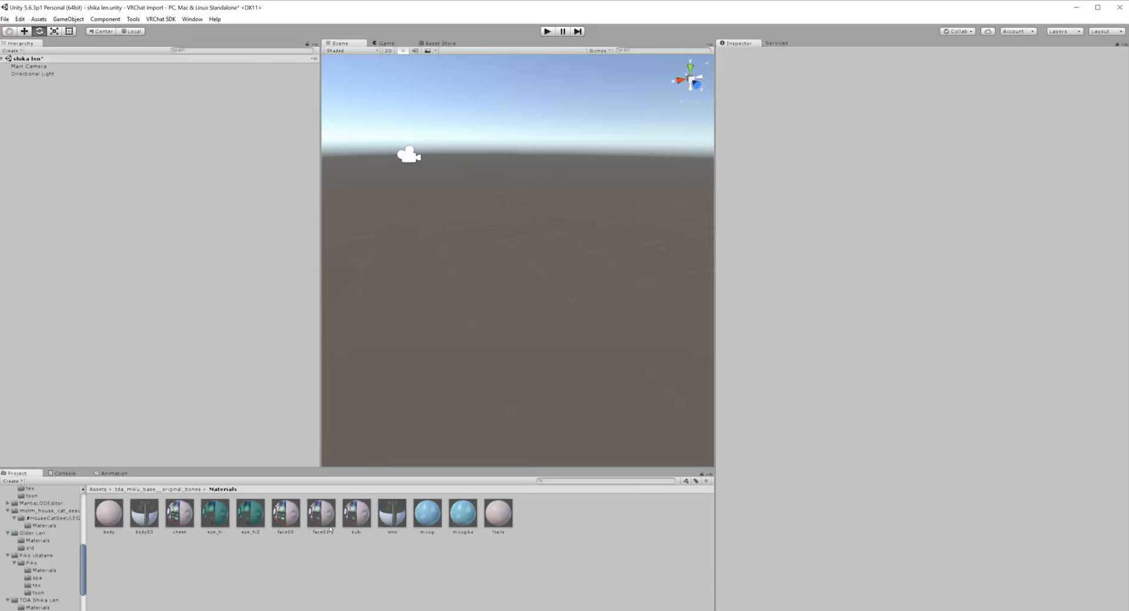
# Step: Select the Miku Base model in tda_miku_base__original_bones, change its rig's animation type to Humanoid and apply it
pyautogui.click(158, 489)
pyautogui.click(214, 513)
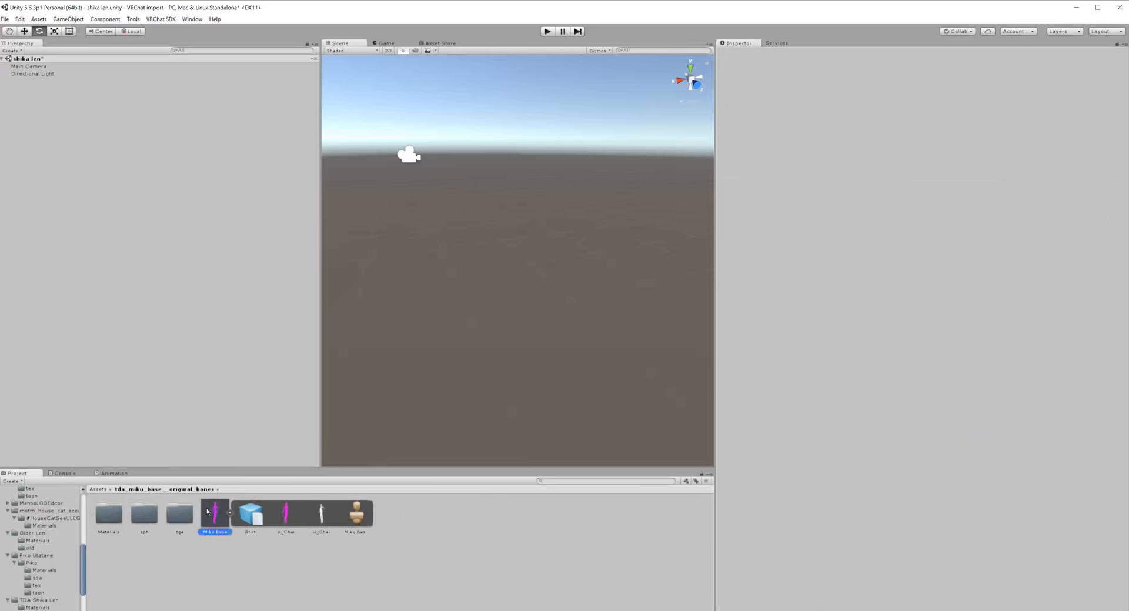
pyautogui.moveTo(838, 438); pyautogui.dragTo(997, 457)
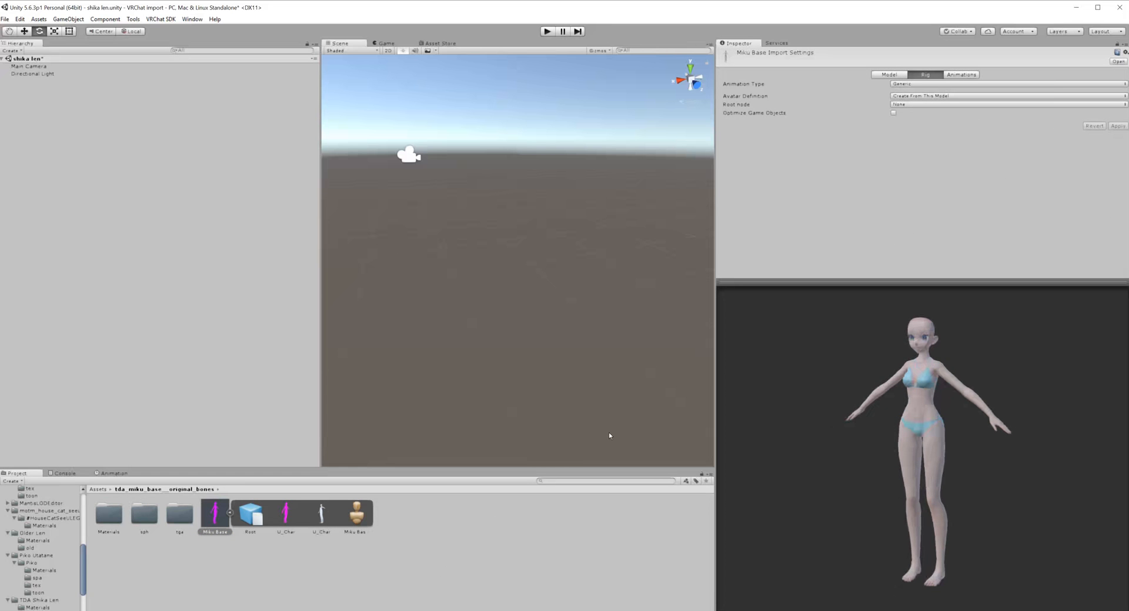
pyautogui.click(889, 74)
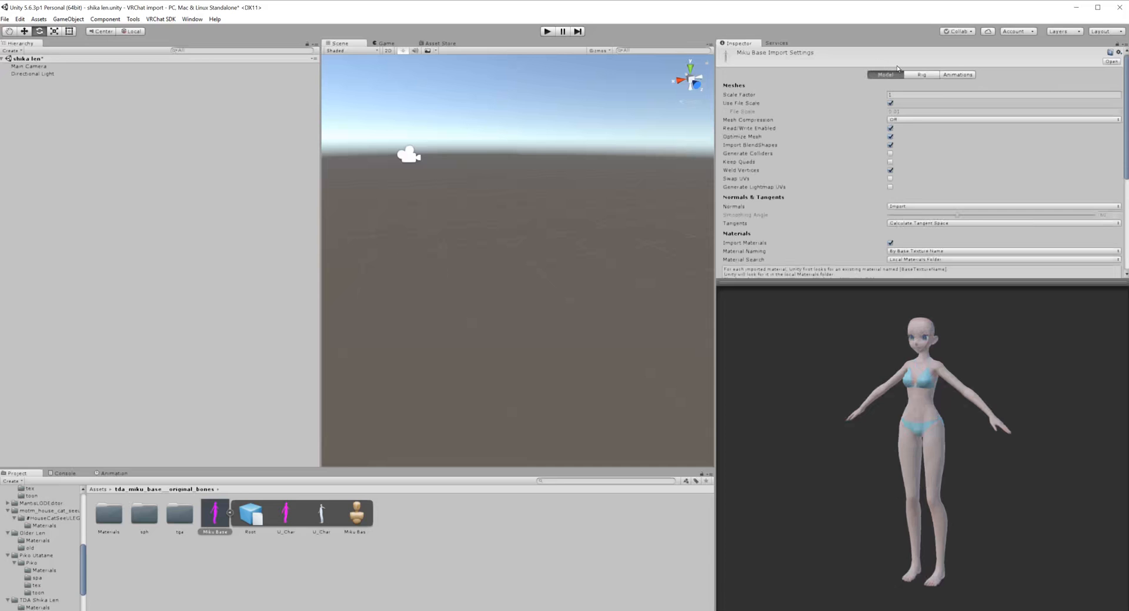
pyautogui.click(925, 74)
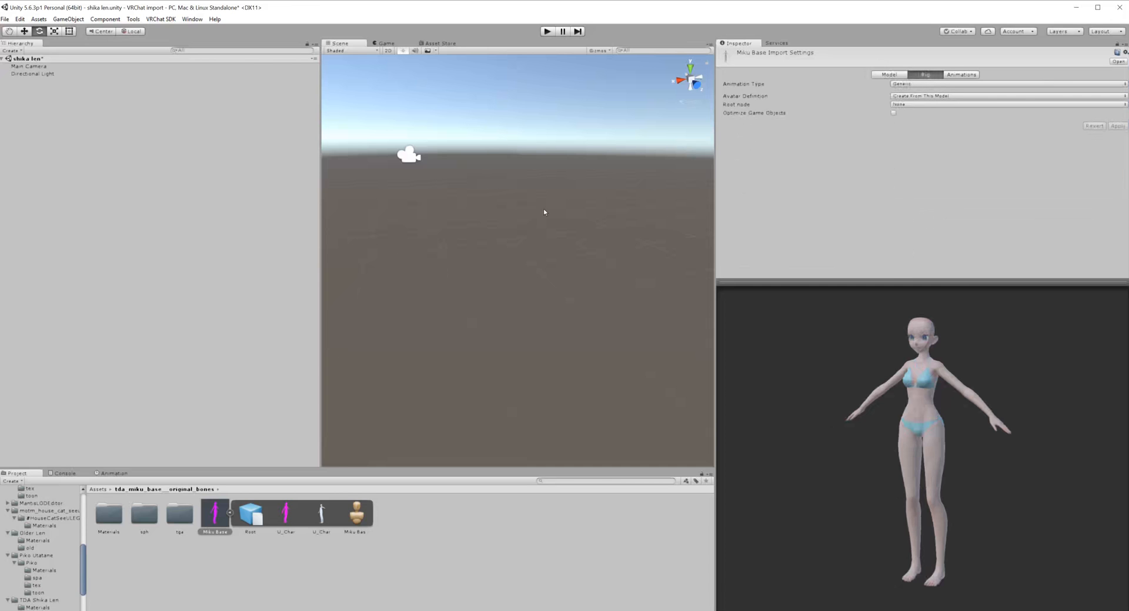
pyautogui.click(899, 84)
pyautogui.click(911, 123)
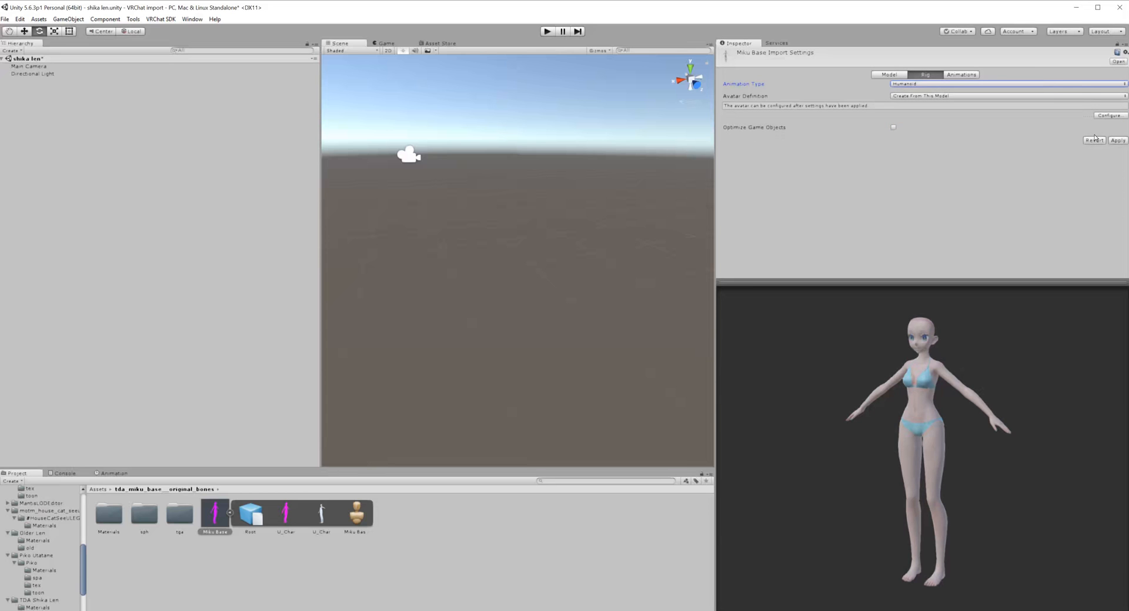
pyautogui.click(1116, 141)
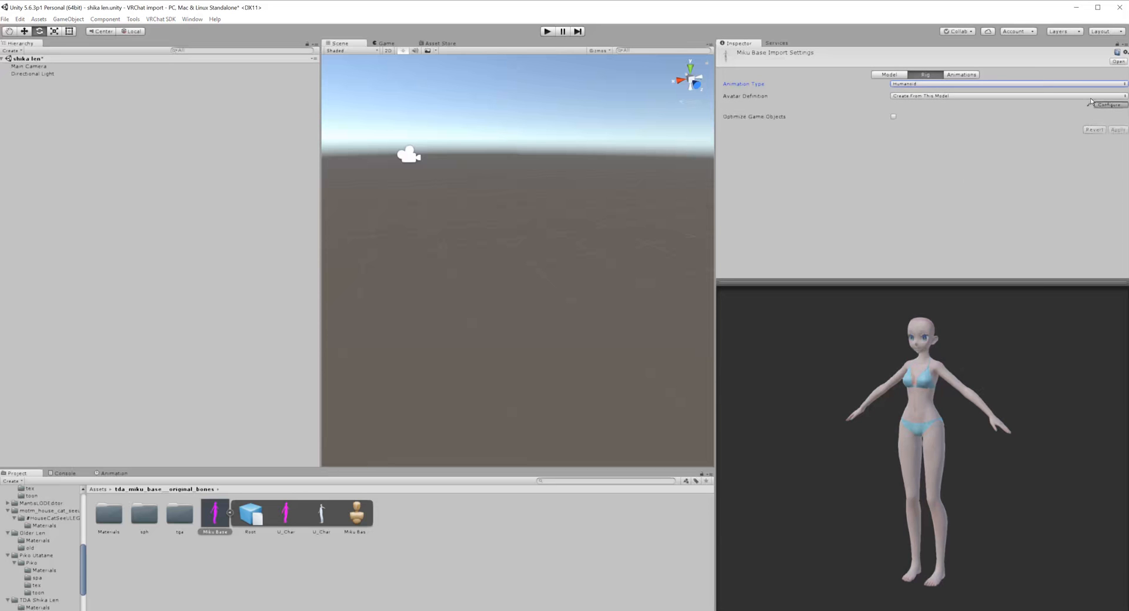
# Step: Open the avatar configuration for the Miku Base model's humanoid rig
pyautogui.click(1092, 103)
pyautogui.click(553, 351)
pyautogui.scroll(15, 535, 241)
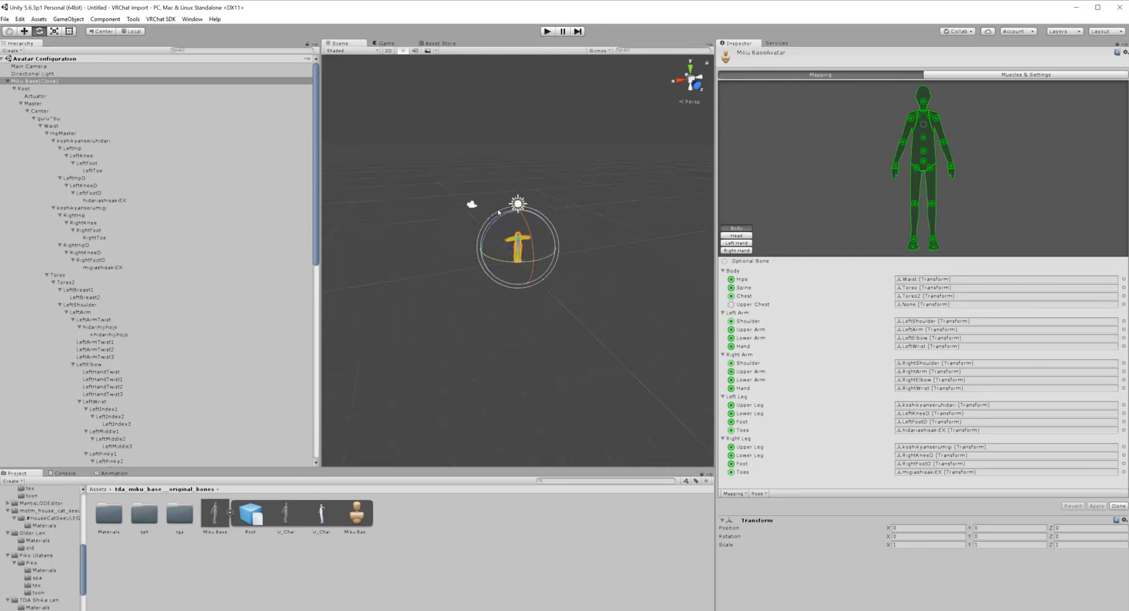
# Step: Examine the model up close and check the Waist bone mapped to the hips and its parent in the bone hierarchy
pyautogui.moveTo(582, 239); pyautogui.dragTo(575, 158, button='right')
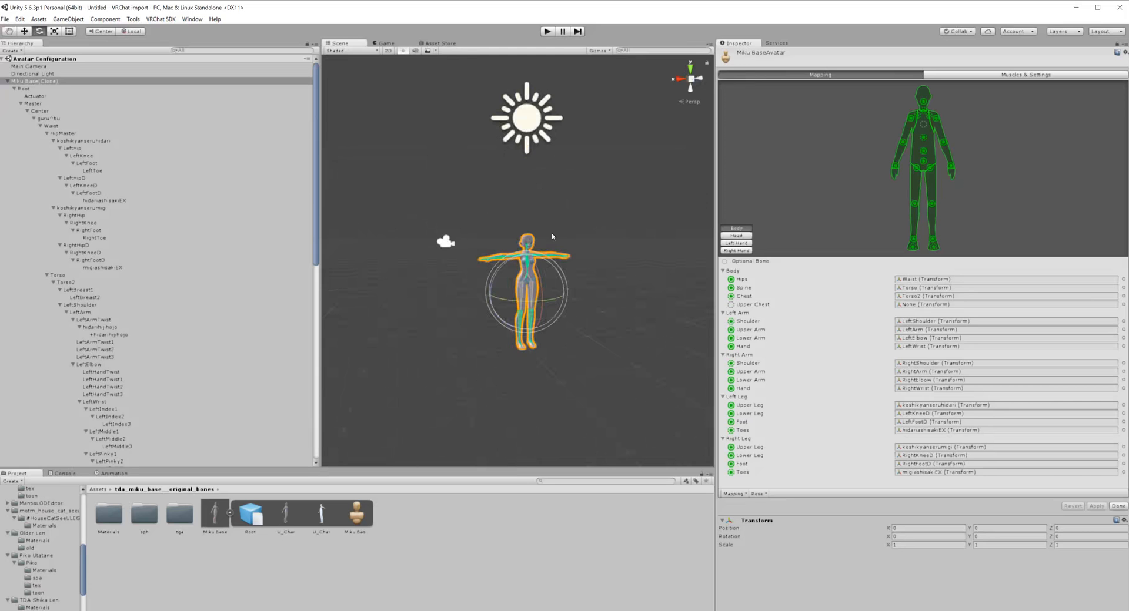
pyautogui.scroll(8, 551, 233)
pyautogui.press('s')
pyautogui.moveTo(607, 316); pyautogui.dragTo(529, 335, button='right')
pyautogui.press('d')
pyautogui.press('w')
pyautogui.press('s')
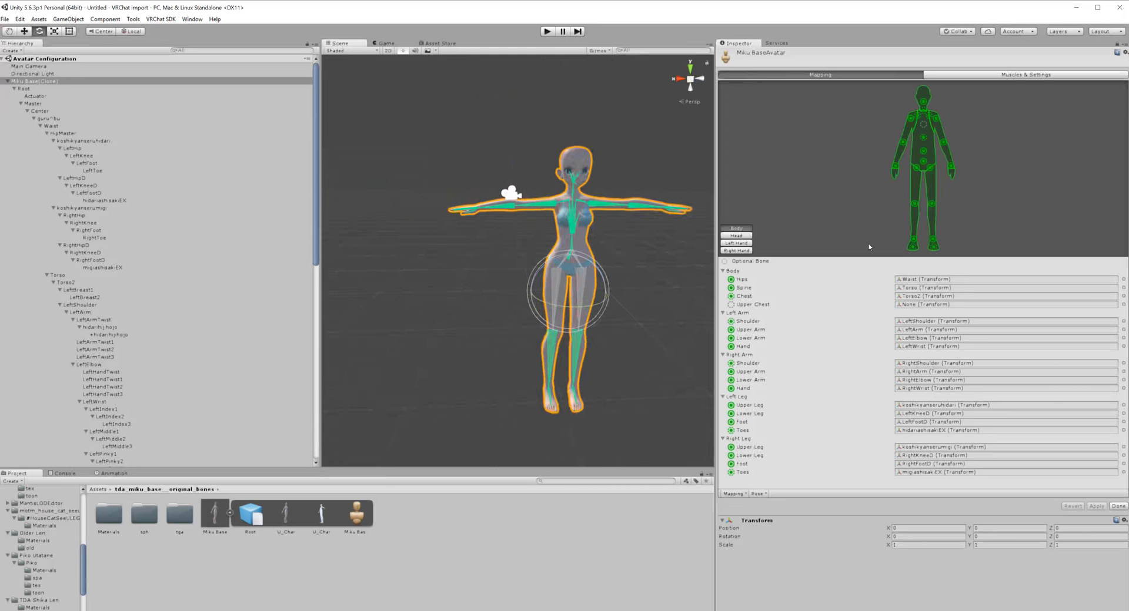
pyautogui.click(905, 279)
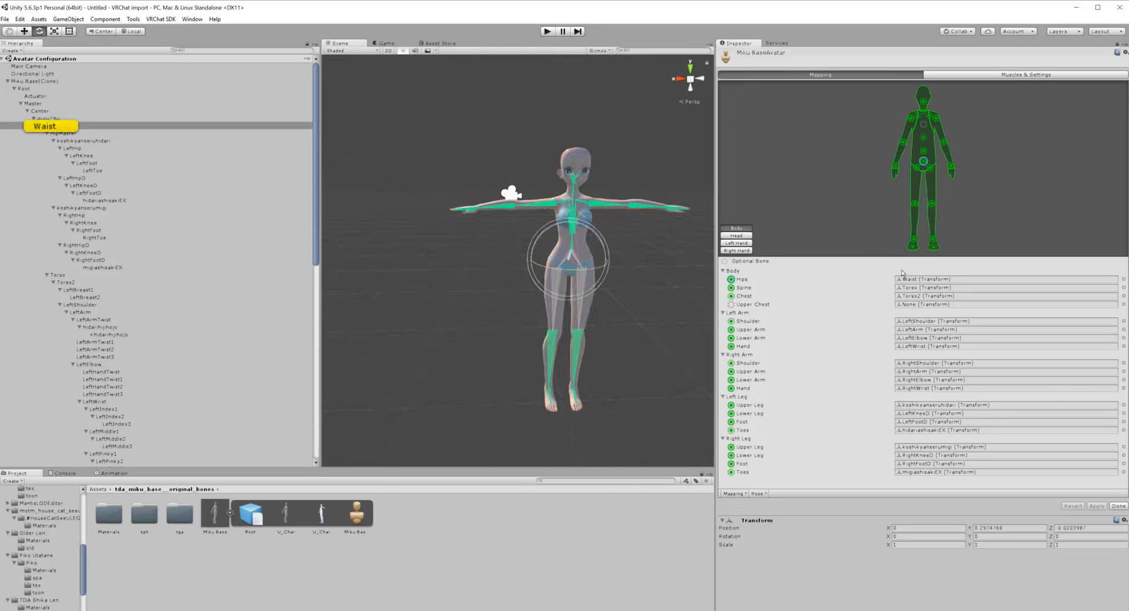
pyautogui.click(59, 133)
pyautogui.click(77, 126)
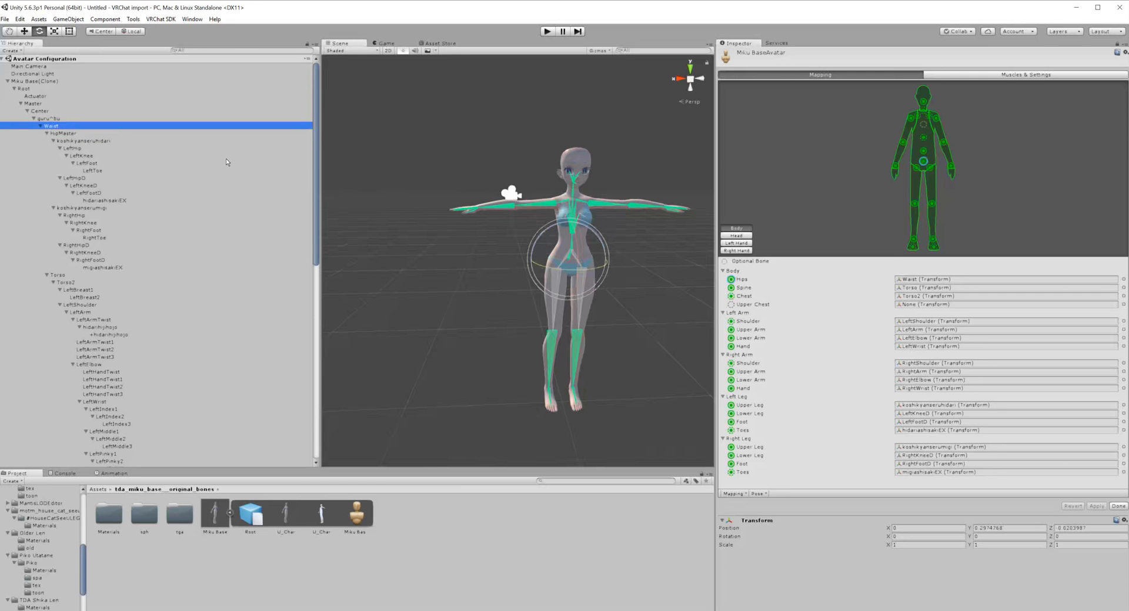
pyautogui.press('Up')
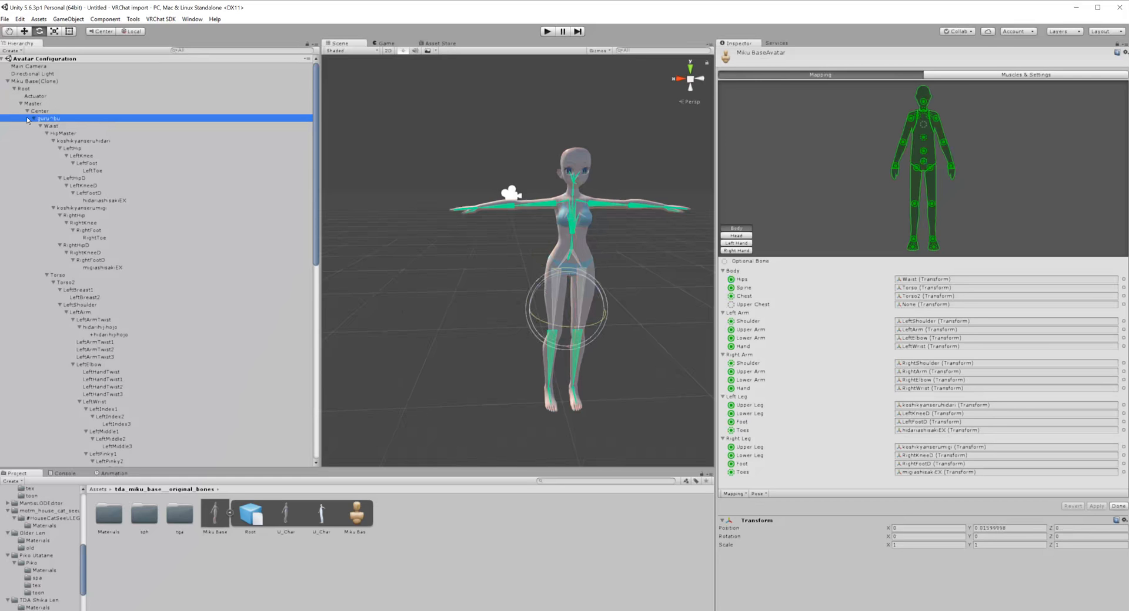
pyautogui.click(40, 126)
pyautogui.hotkey('alt', 'Right')
pyautogui.click(147, 126)
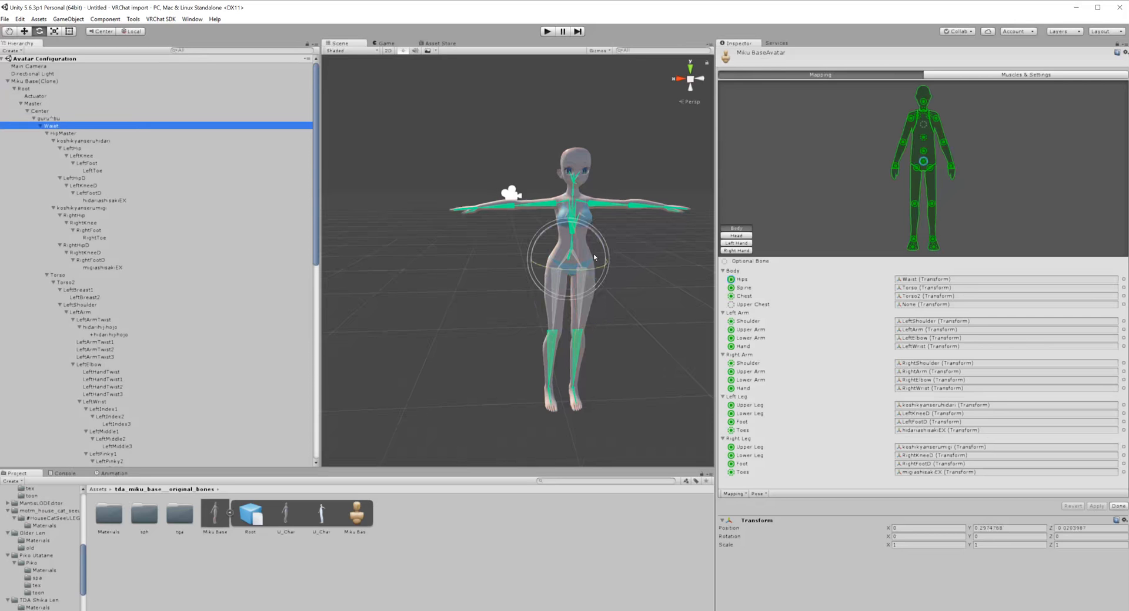
# Step: Check the bones mapped to the chest, the left shoulder, arm and hand, and the right lower arm against the hierarchy
pyautogui.click(908, 295)
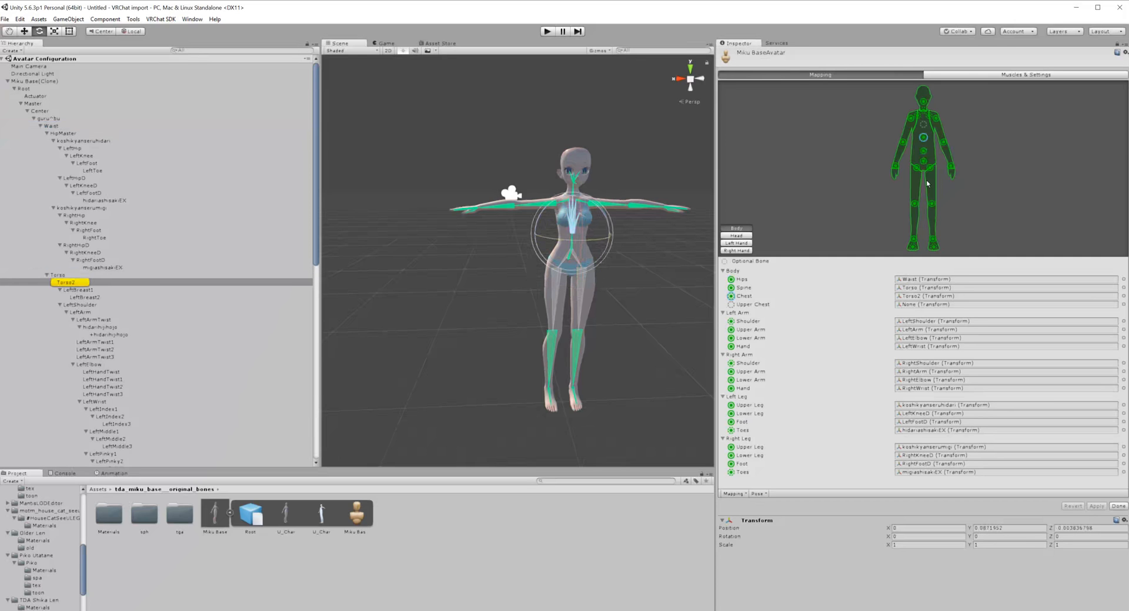
pyautogui.click(899, 321)
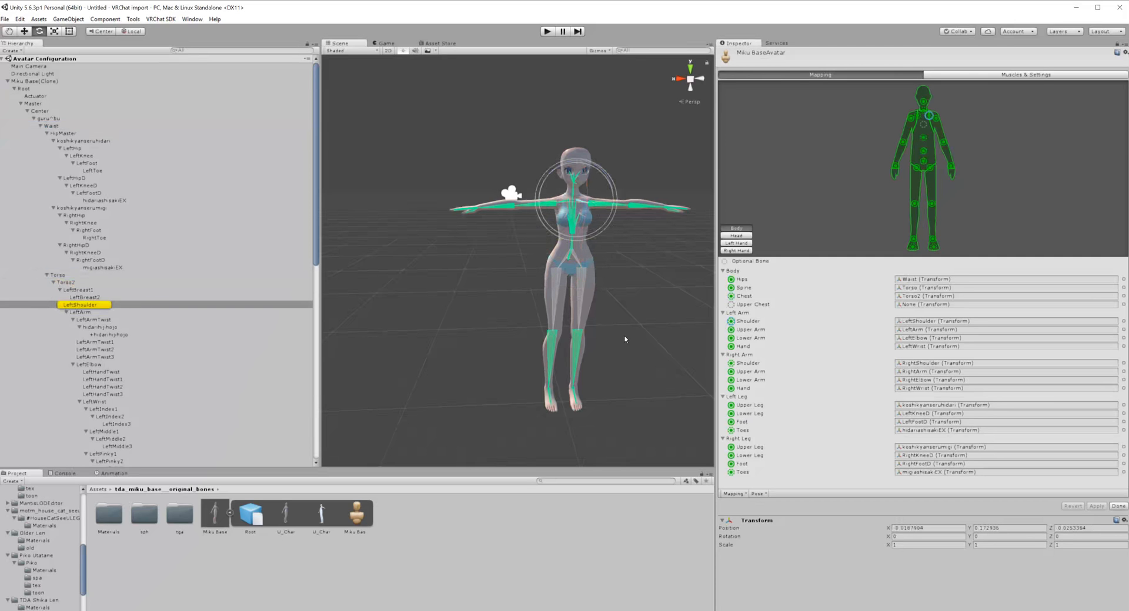
pyautogui.click(84, 313)
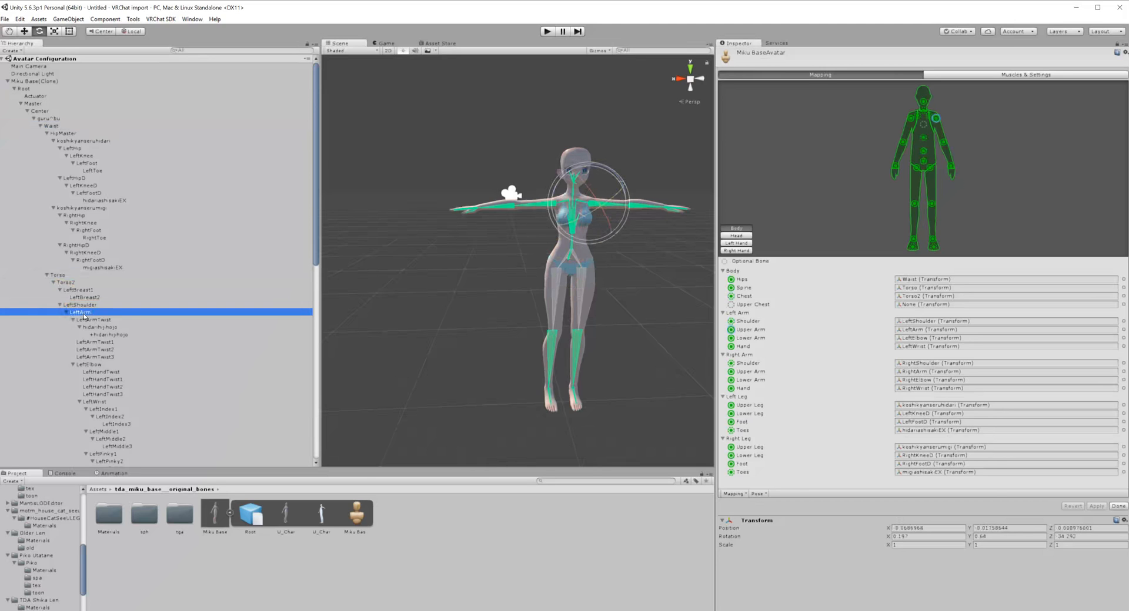
pyautogui.click(65, 320)
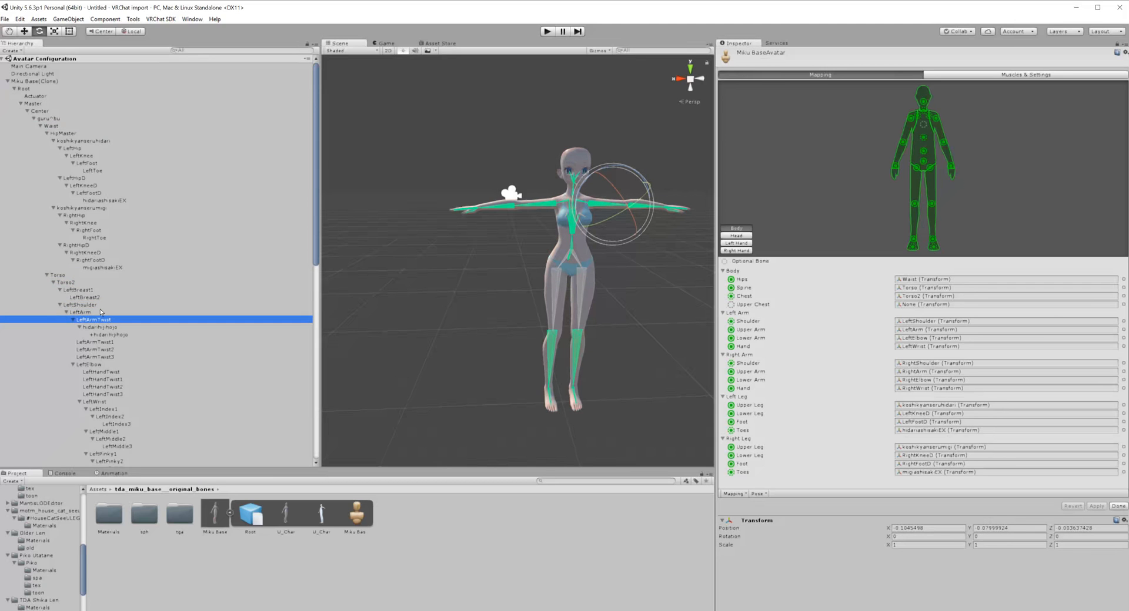
pyautogui.scroll(-3, 100, 308)
pyautogui.click(74, 306)
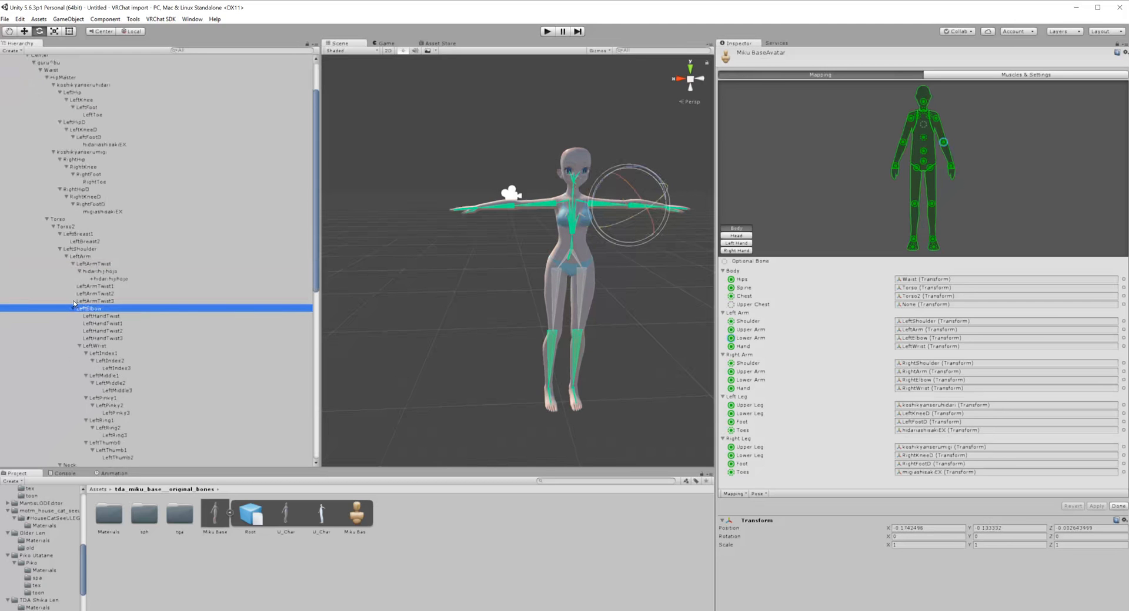
pyautogui.click(923, 338)
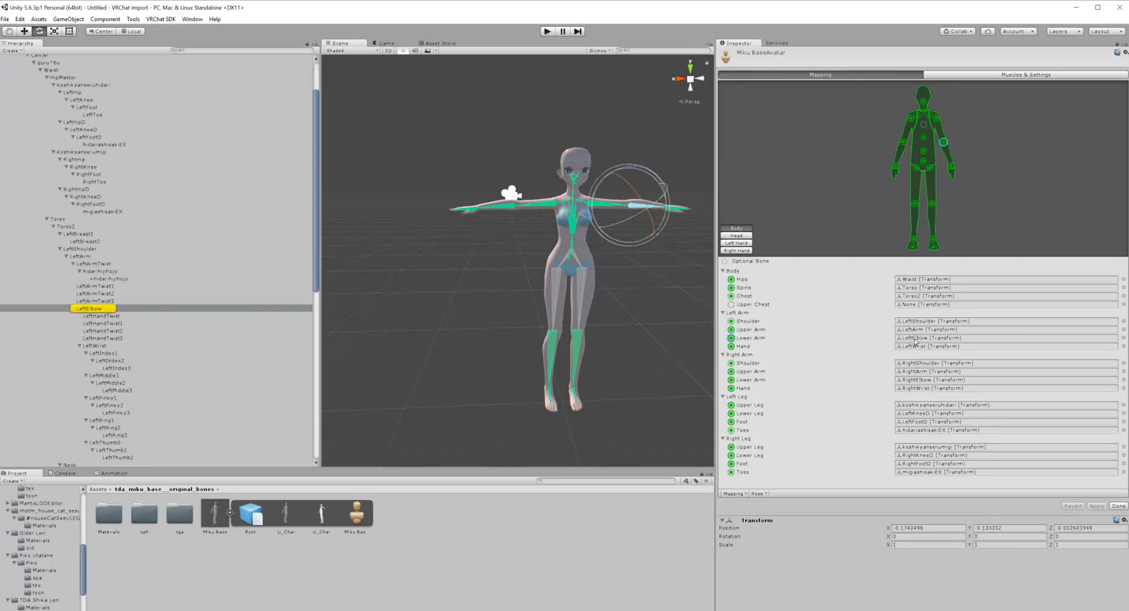
pyautogui.click(928, 346)
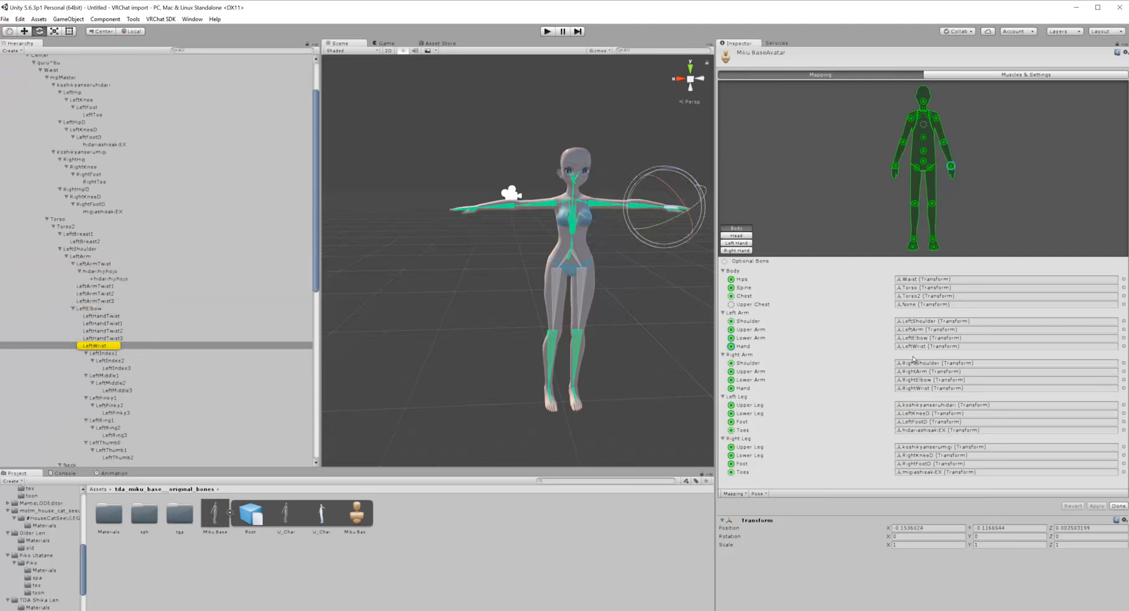
pyautogui.click(918, 380)
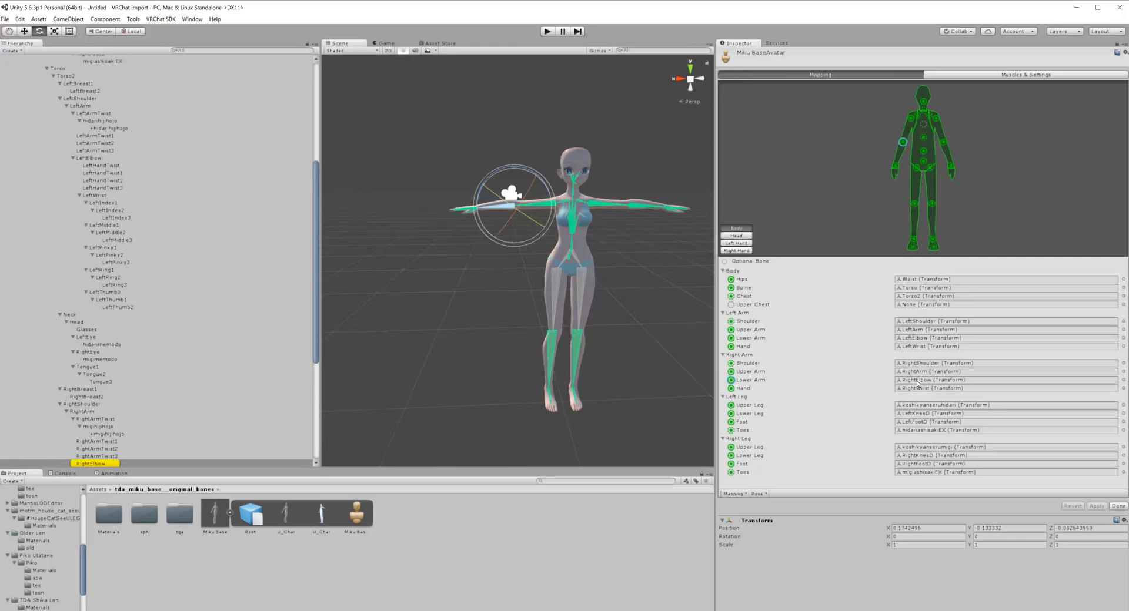
# Step: Locate the bone mapped to the left upper leg and replace it with LeftHip
pyautogui.click(928, 405)
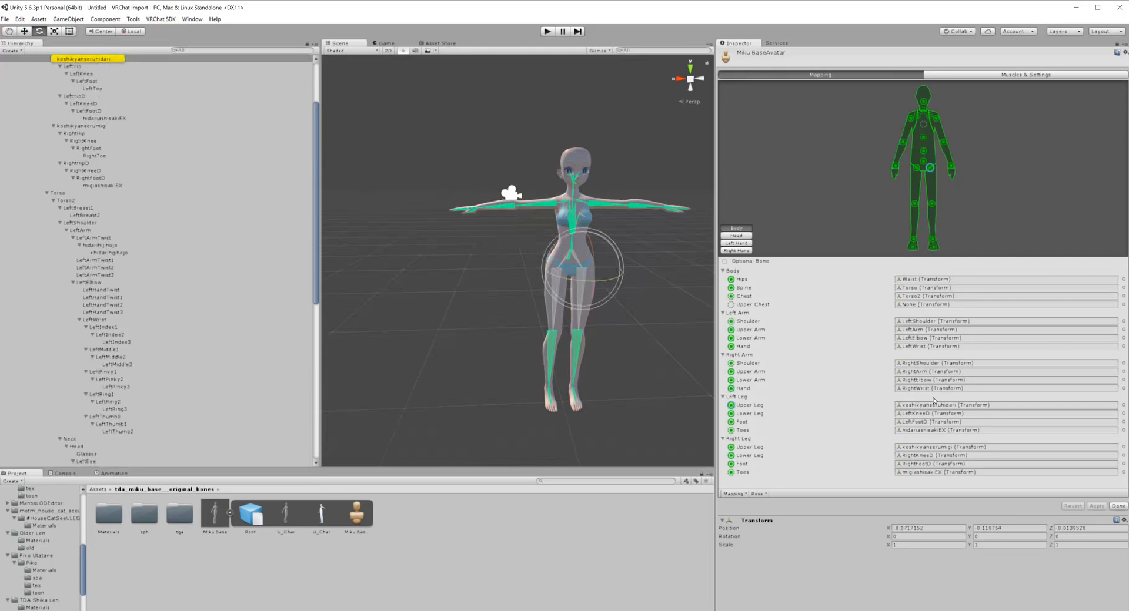
pyautogui.scroll(5, 51, 123)
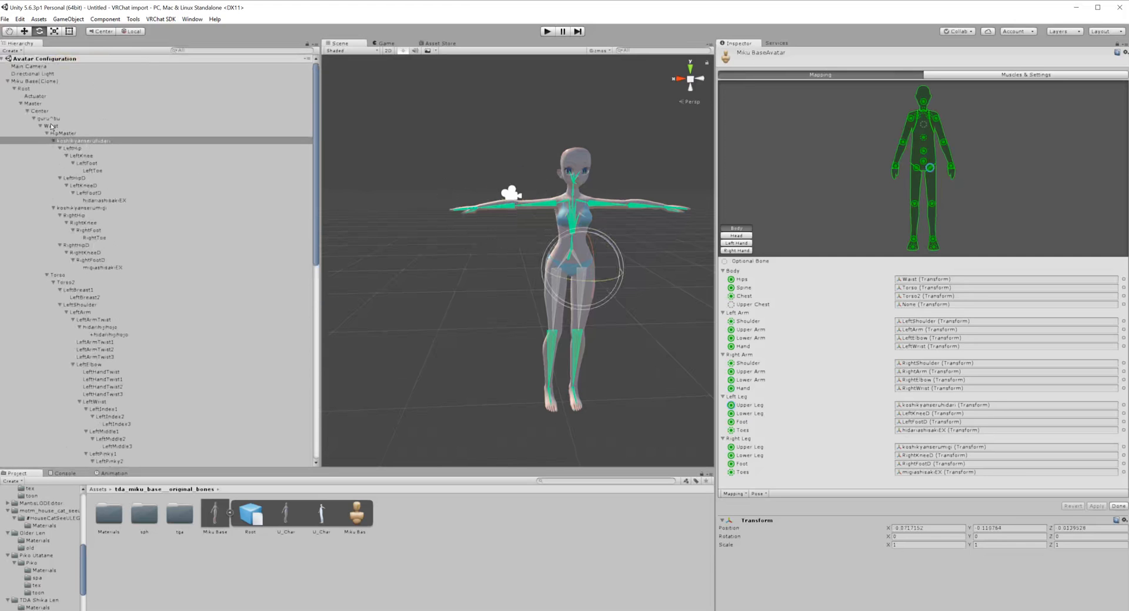
pyautogui.click(83, 141)
pyautogui.click(917, 405)
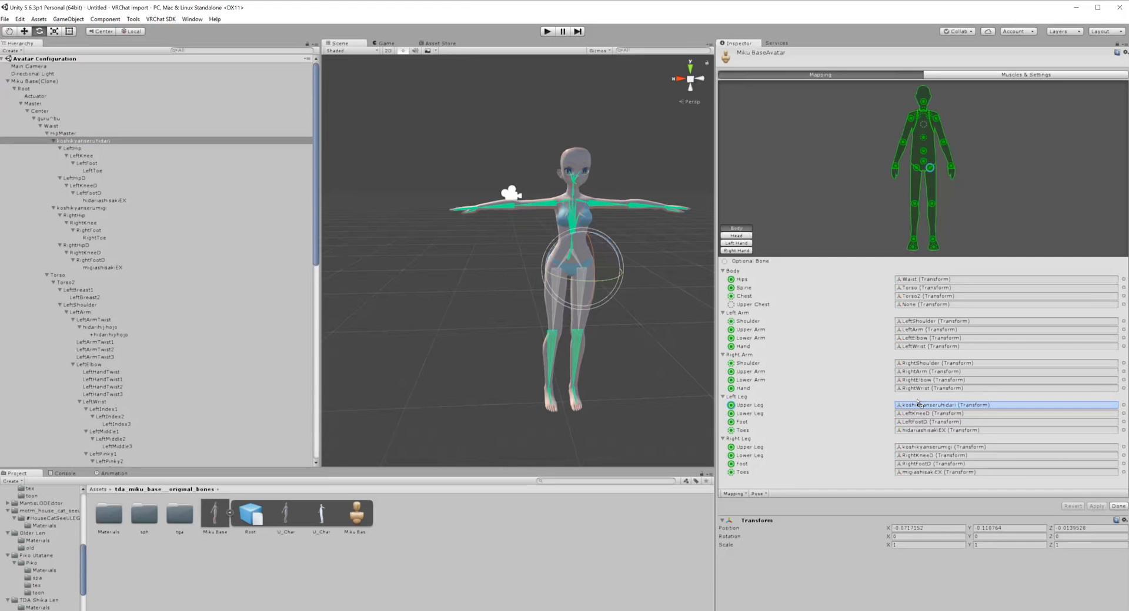
pyautogui.moveTo(917, 401); pyautogui.dragTo(917, 404)
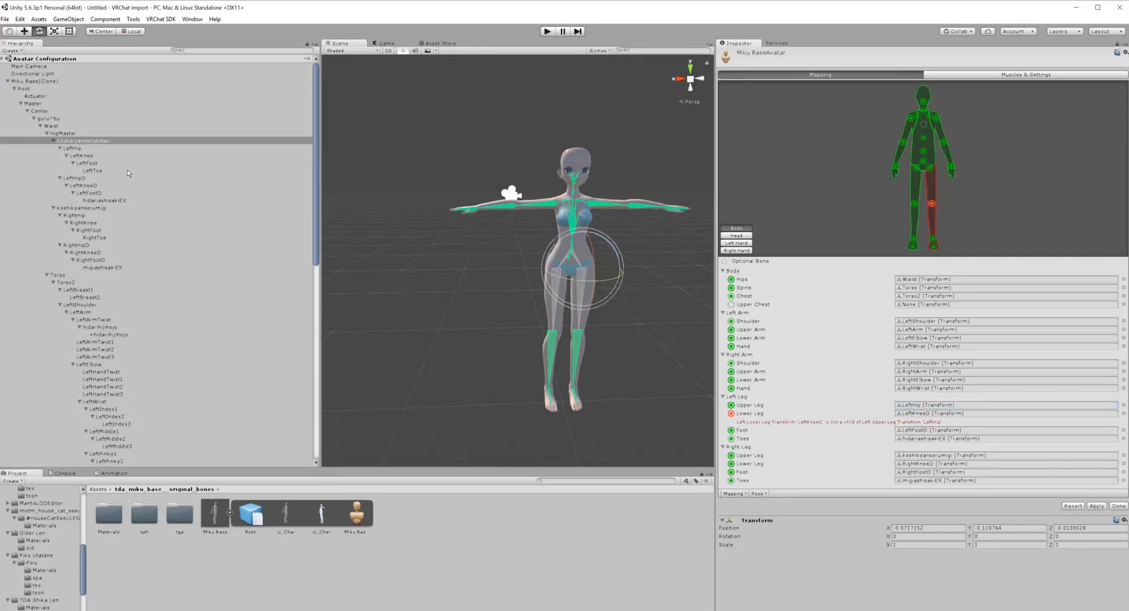
# Step: Examine which bones belong to HipMaster, including koshikyanseruhidari and LeftHip, in the bone hierarchy
pyautogui.click(34, 132)
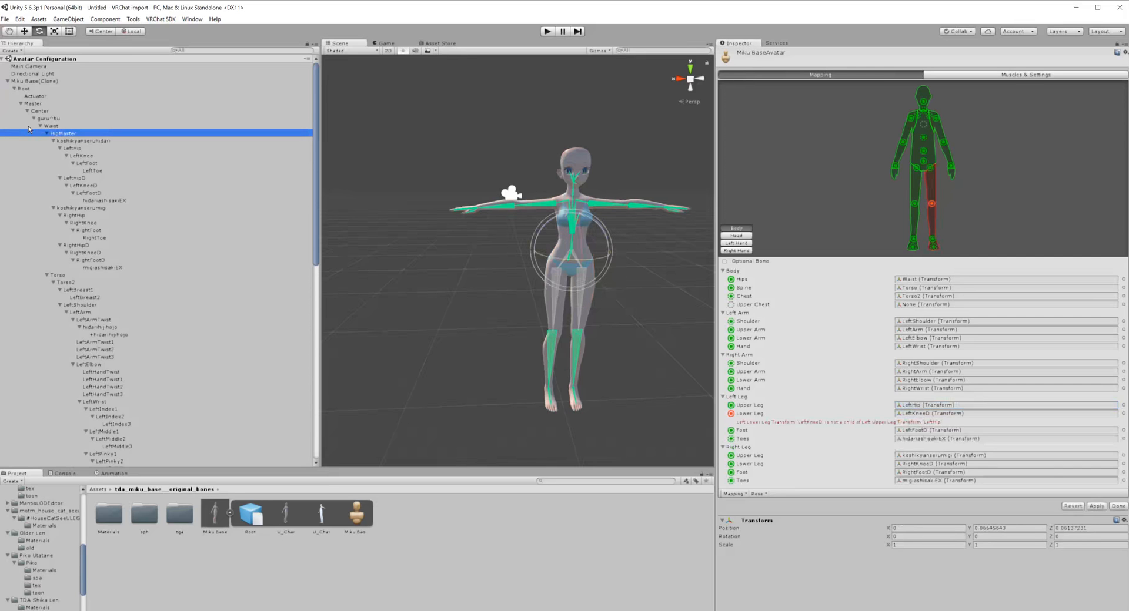
pyautogui.press('Left')
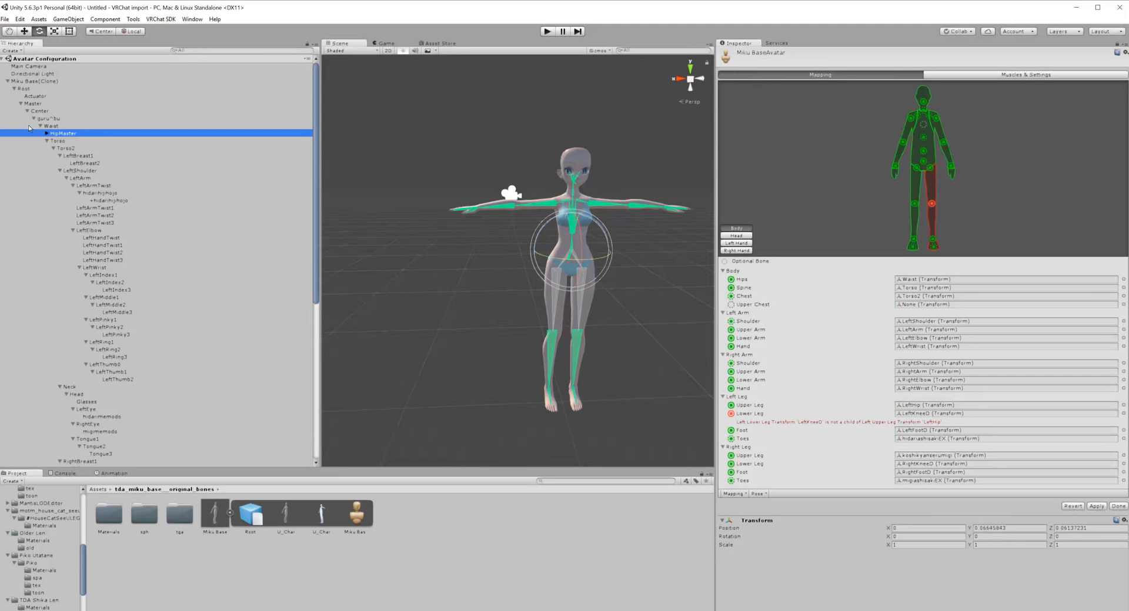
pyautogui.scroll(-3, 83, 363)
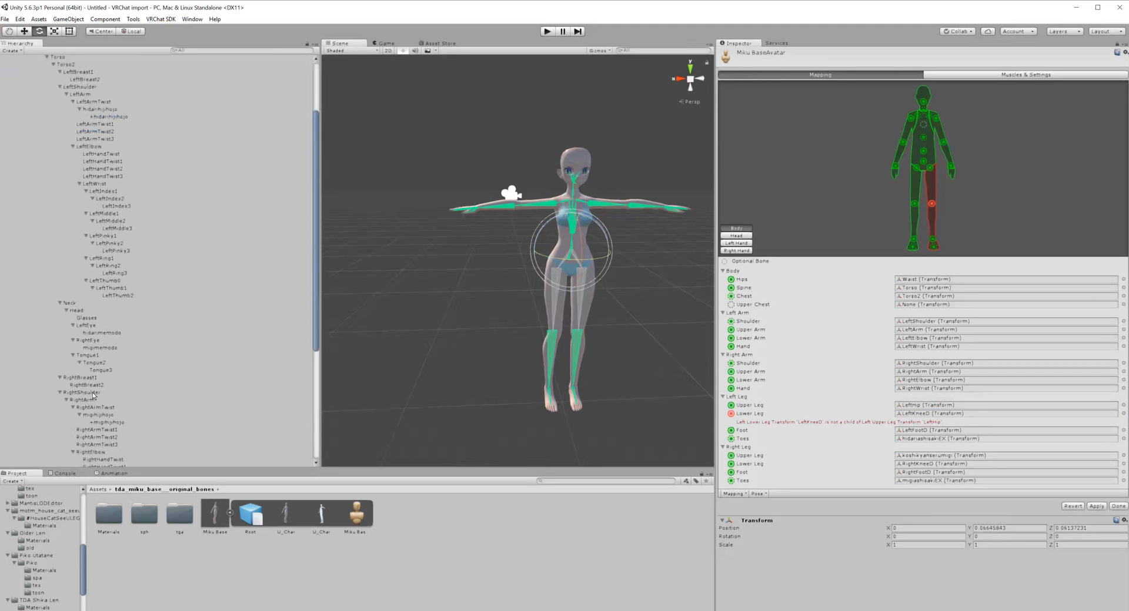
pyautogui.scroll(3, 93, 393)
pyautogui.press('Right')
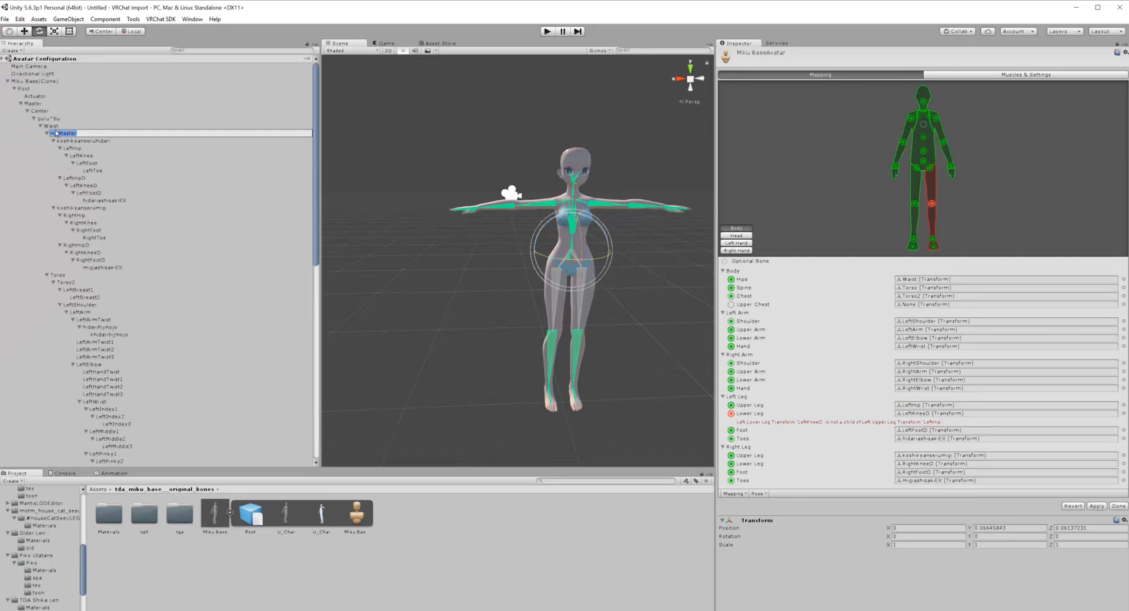
pyautogui.click(65, 141)
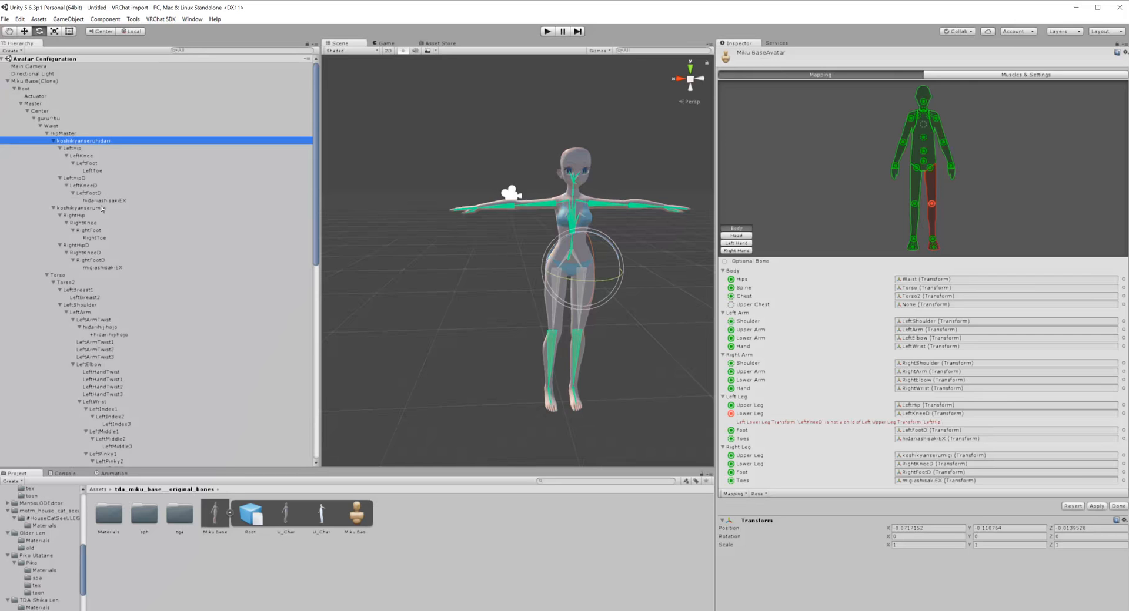
pyautogui.click(89, 149)
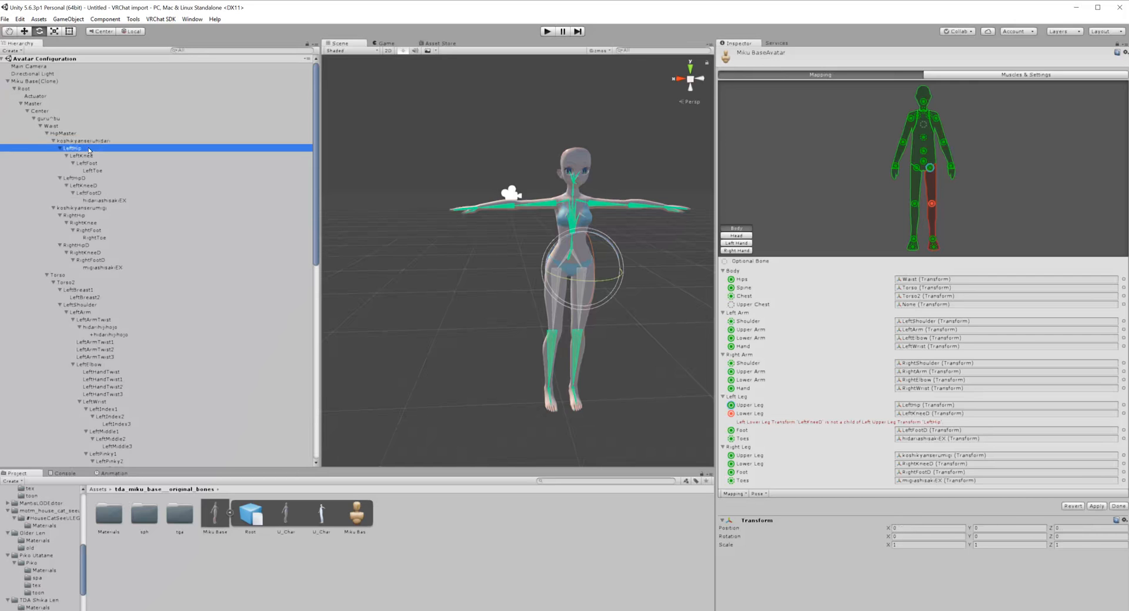
pyautogui.click(63, 140)
pyautogui.click(69, 148)
# Step: Map the left lower leg to LeftKnee and the left foot to LeftFoot, and set the left toes to None
pyautogui.moveTo(72, 155); pyautogui.dragTo(940, 414)
pyautogui.click(66, 154)
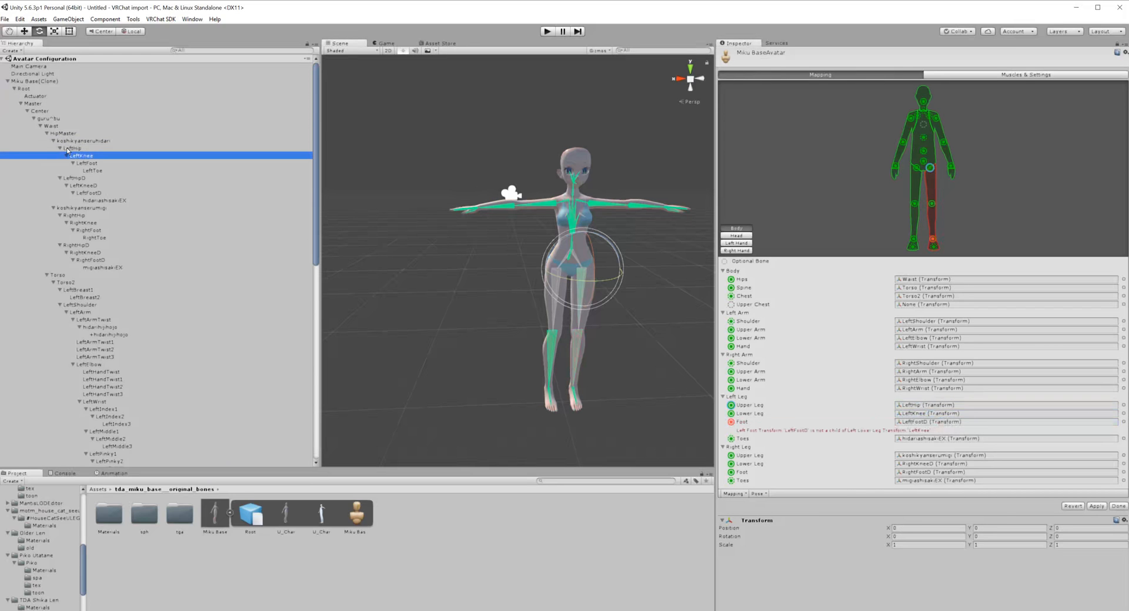
pyautogui.click(64, 161)
pyautogui.moveTo(65, 161); pyautogui.dragTo(1024, 421)
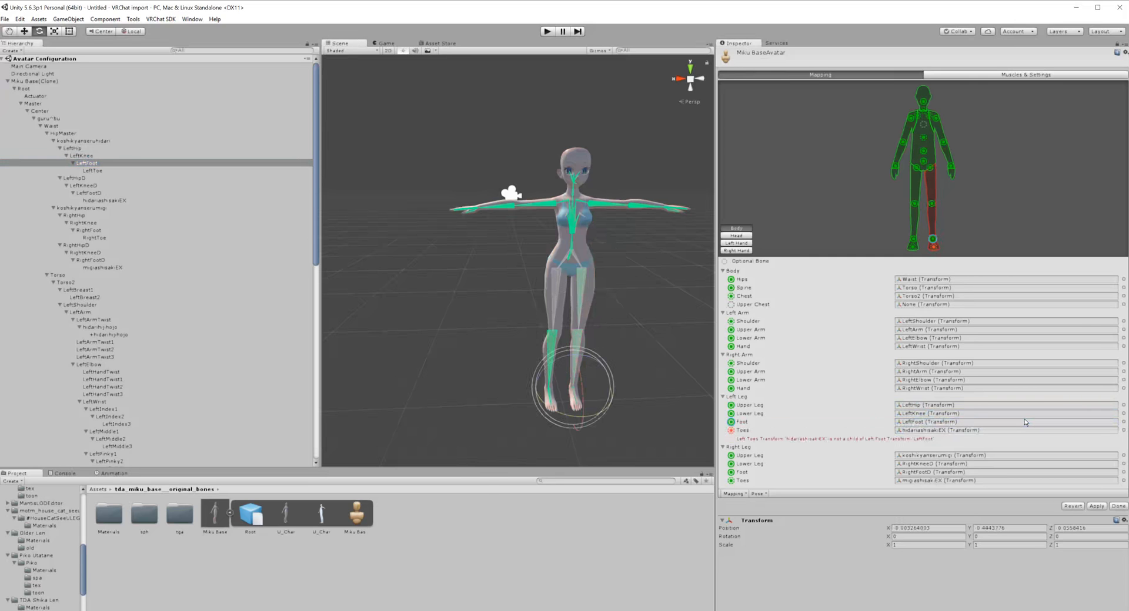
pyautogui.click(1123, 430)
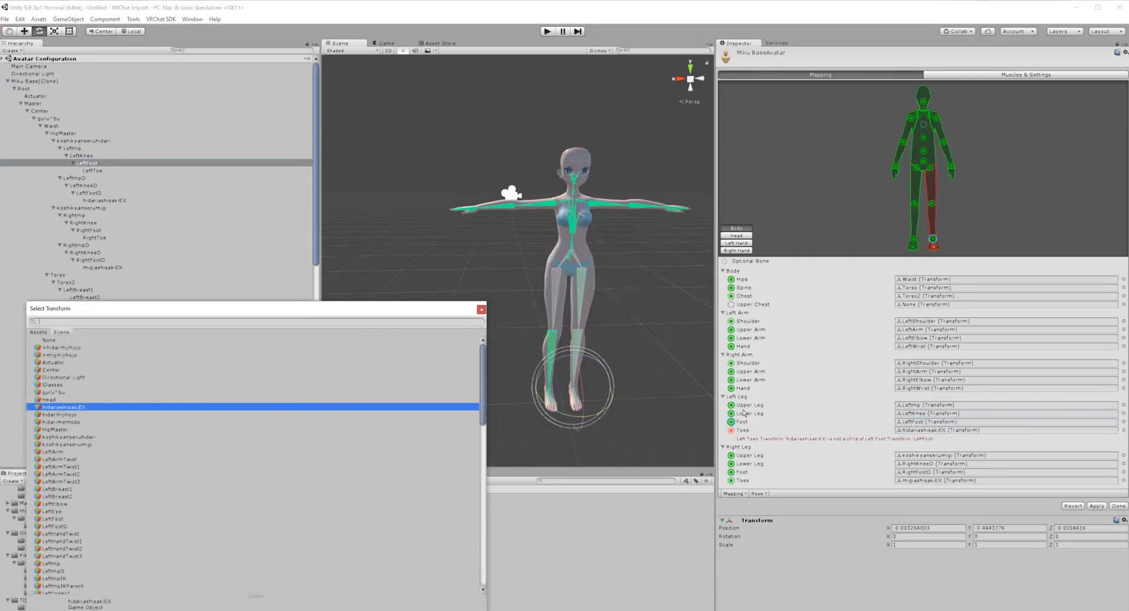
pyautogui.doubleClick(33, 339)
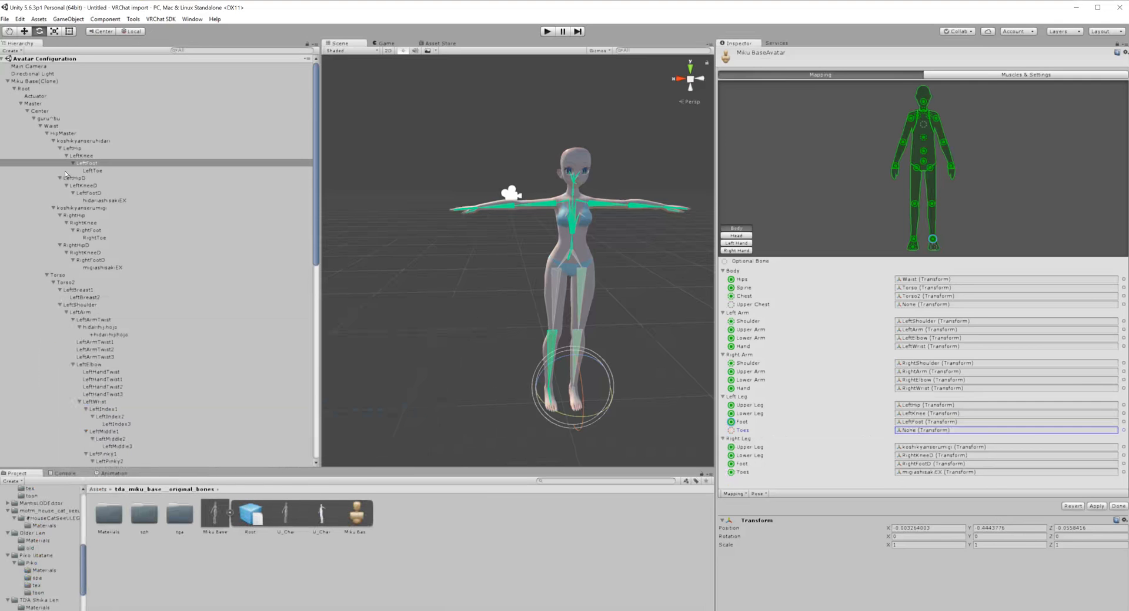
# Step: Map the right upper leg to RightHip, the lower leg to RightKnee and the foot to RightFoot, and set the right toes to None
pyautogui.click(64, 214)
pyautogui.moveTo(64, 214); pyautogui.dragTo(936, 448)
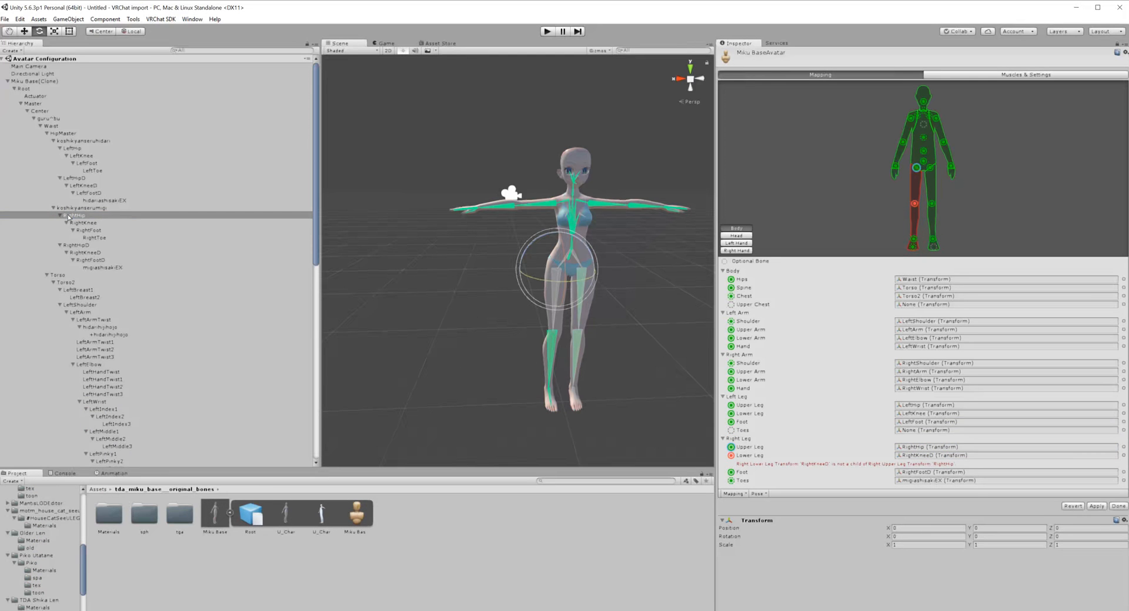
pyautogui.moveTo(519, 319); pyautogui.dragTo(916, 456)
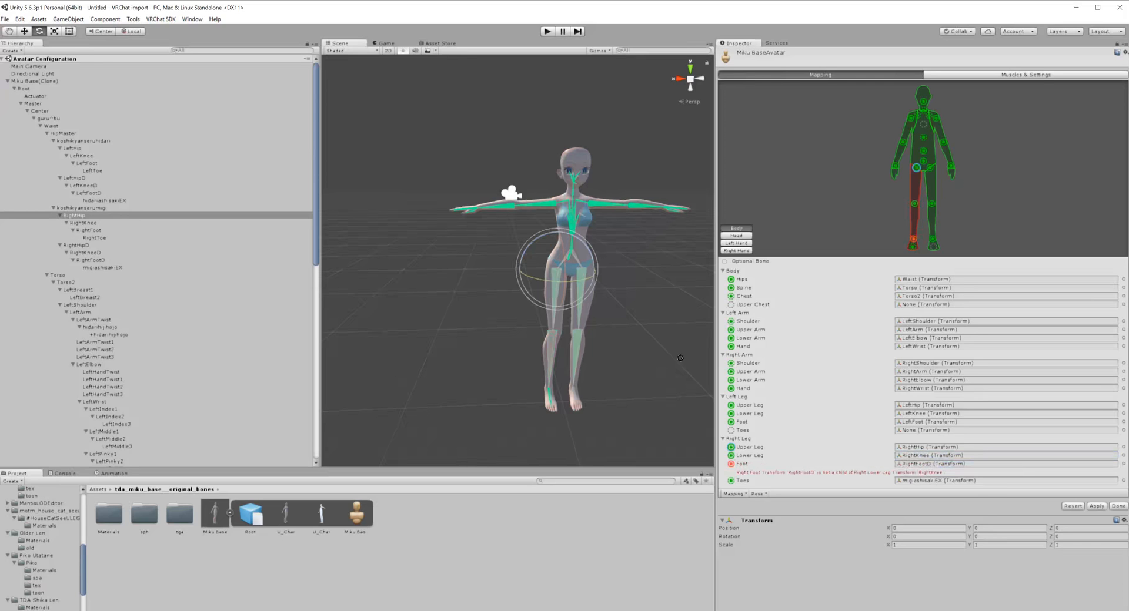
pyautogui.moveTo(681, 358); pyautogui.dragTo(967, 463)
pyautogui.click(1123, 472)
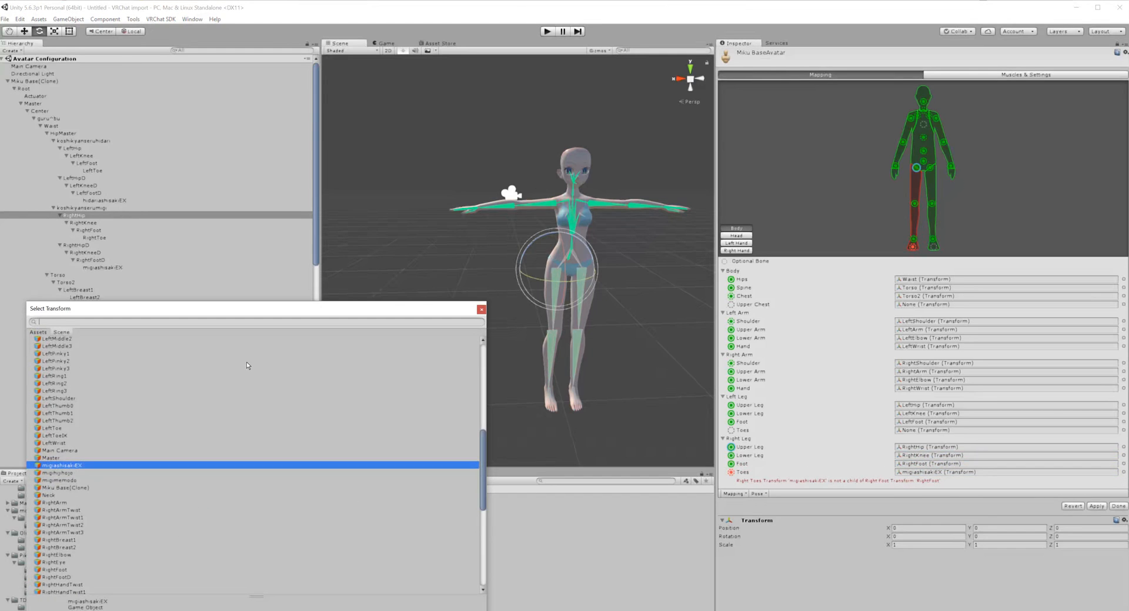
pyautogui.scroll(10, 246, 361)
pyautogui.doubleClick(48, 341)
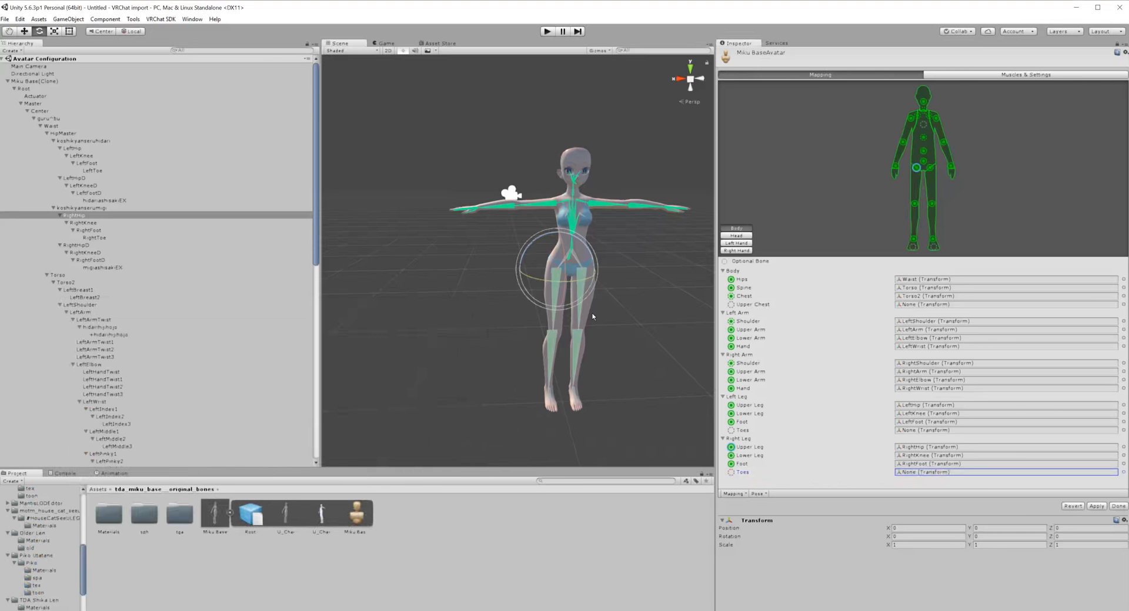
# Step: Set the jaw bone in the head mapping to None
pyautogui.click(736, 235)
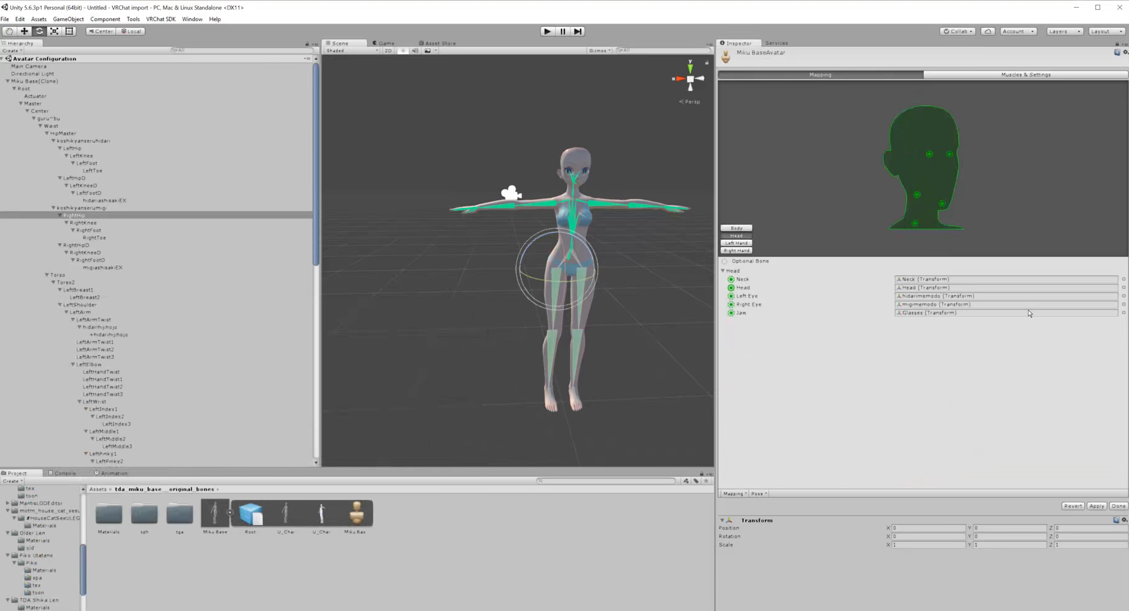
pyautogui.click(1103, 308)
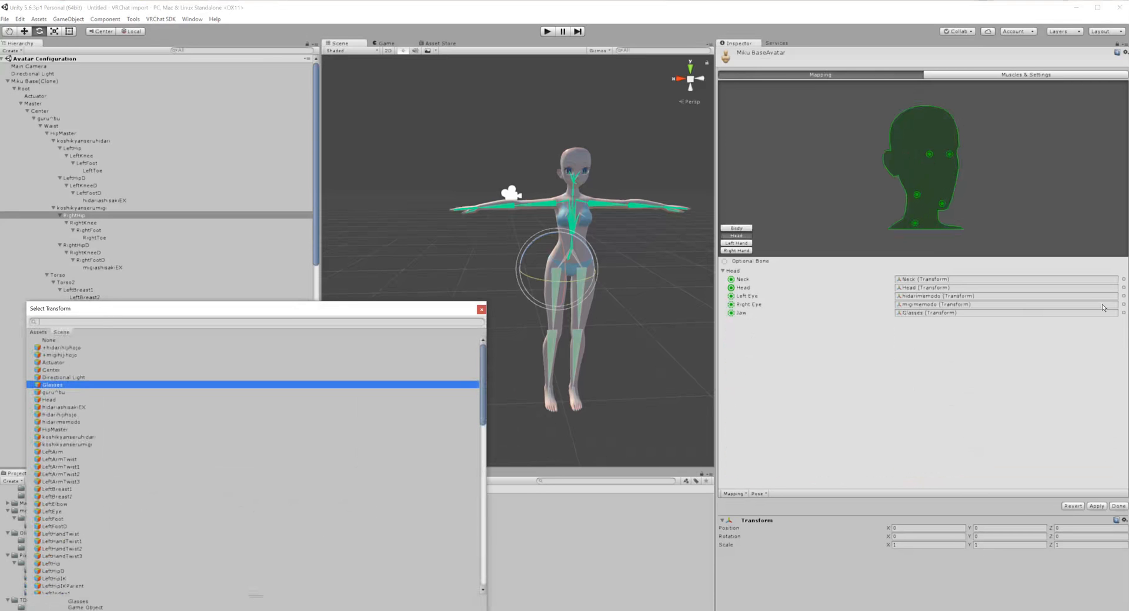
pyautogui.doubleClick(60, 340)
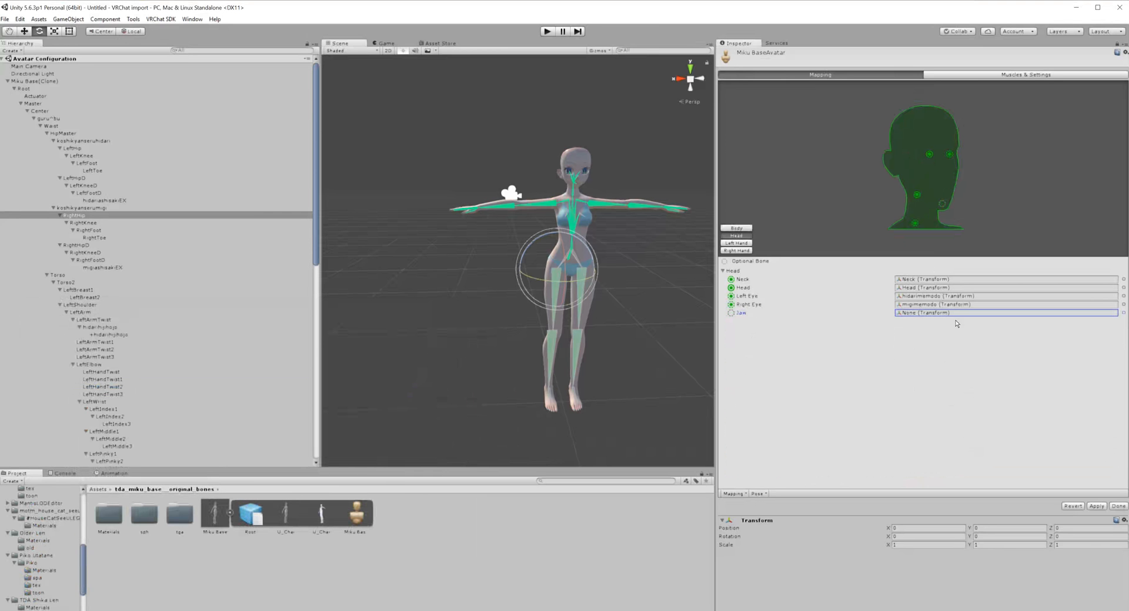
# Step: Map the left eye in the head mapping to the LeftEye bone
pyautogui.click(932, 304)
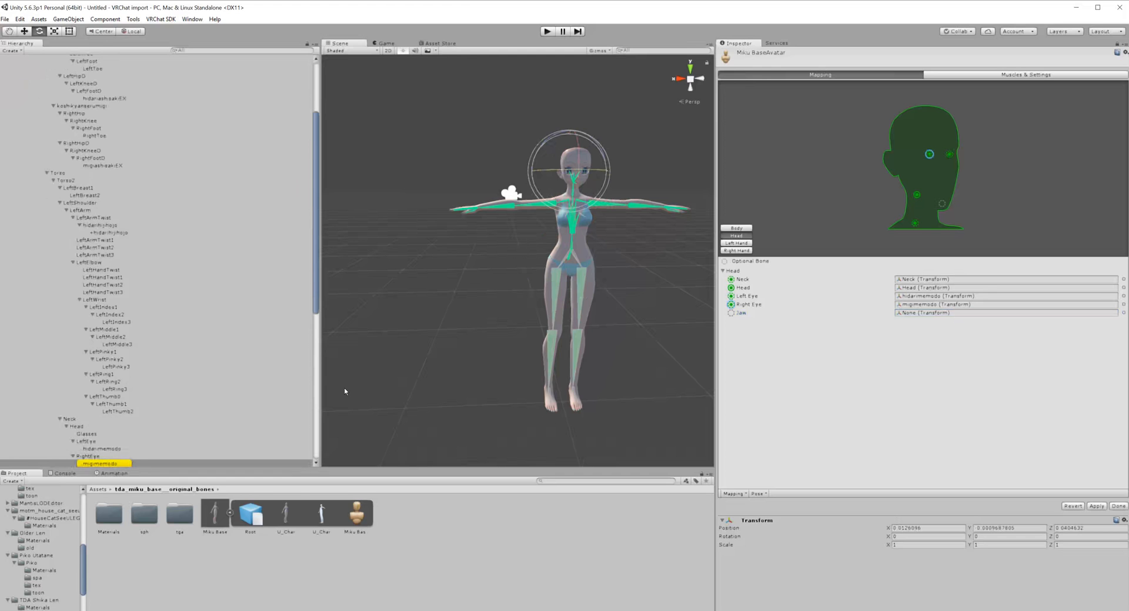
pyautogui.click(1123, 296)
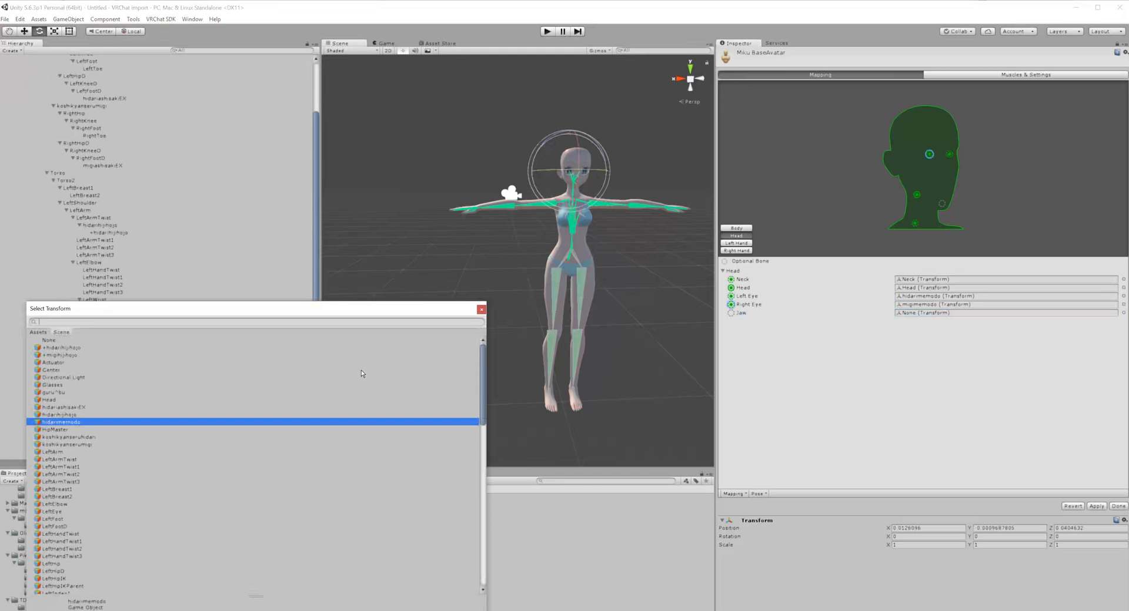
pyautogui.scroll(-3, 83, 440)
pyautogui.scroll(3, 69, 389)
pyautogui.write('k')
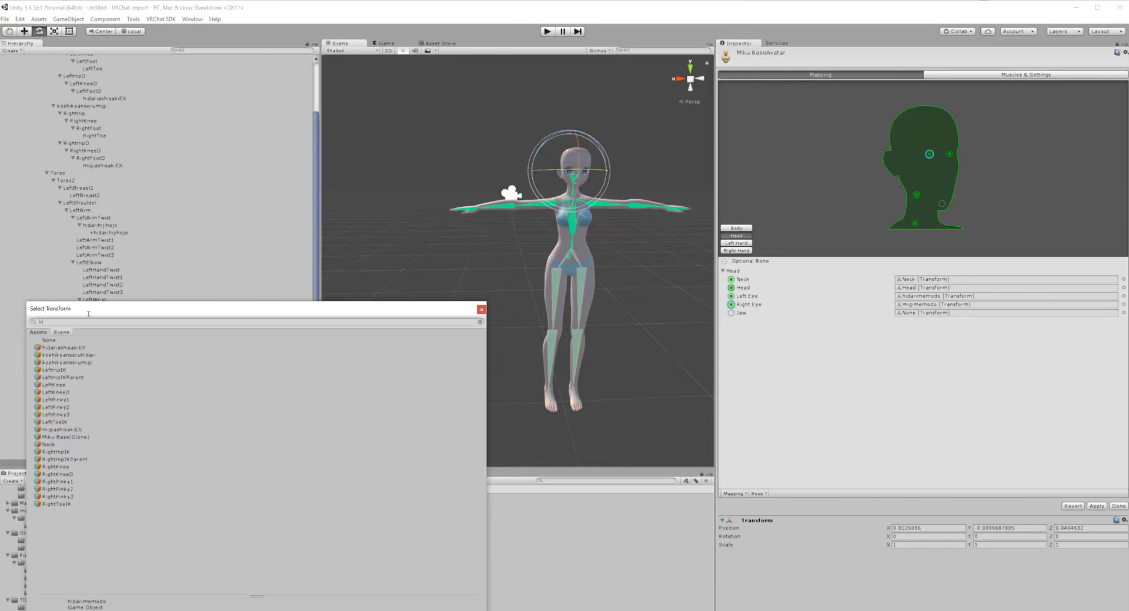
pyautogui.press('BackSpace')
pyautogui.write('lefg')
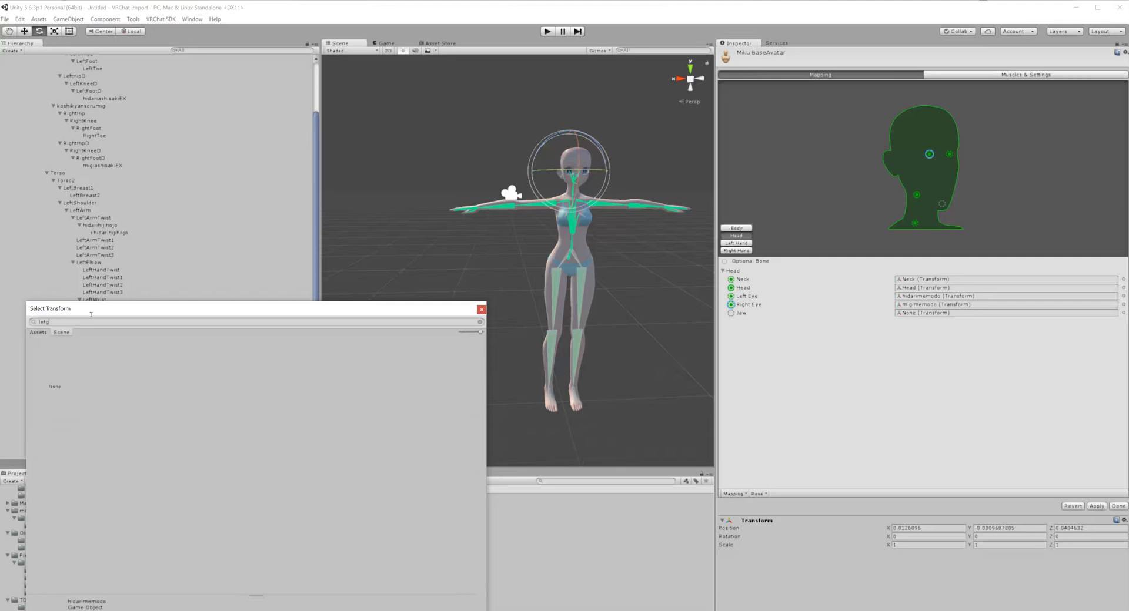
pyautogui.write('t')
pyautogui.press('BackSpace')
pyautogui.press('BackSpace')
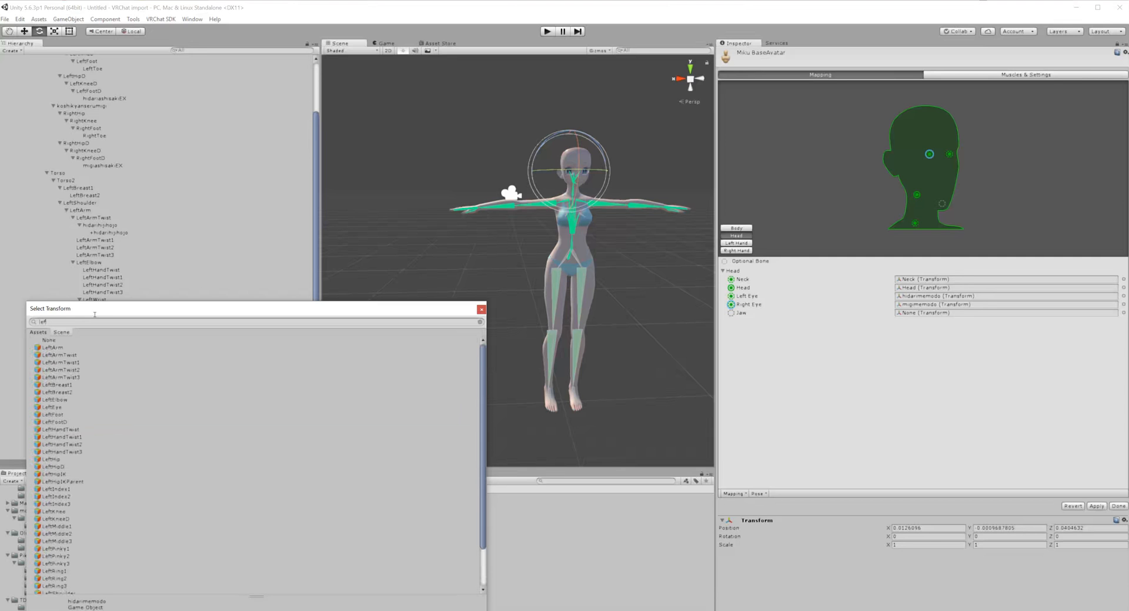
pyautogui.write('te')
pyautogui.click(52, 355)
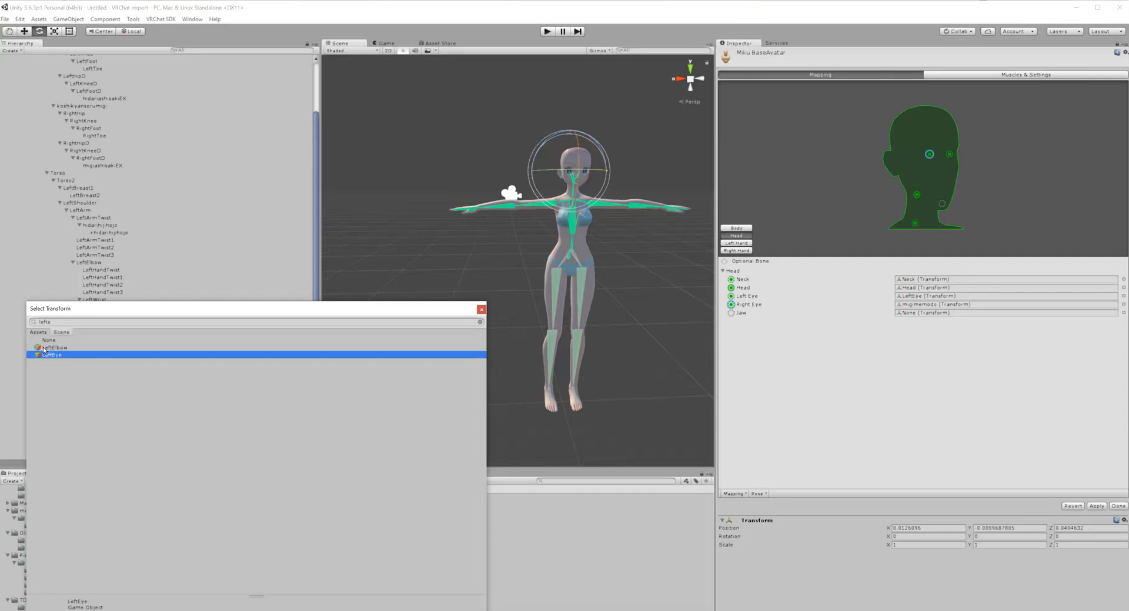
pyautogui.click(537, 317)
# Step: Map the right eye in the head mapping to the RightEye bone
pyautogui.click(954, 303)
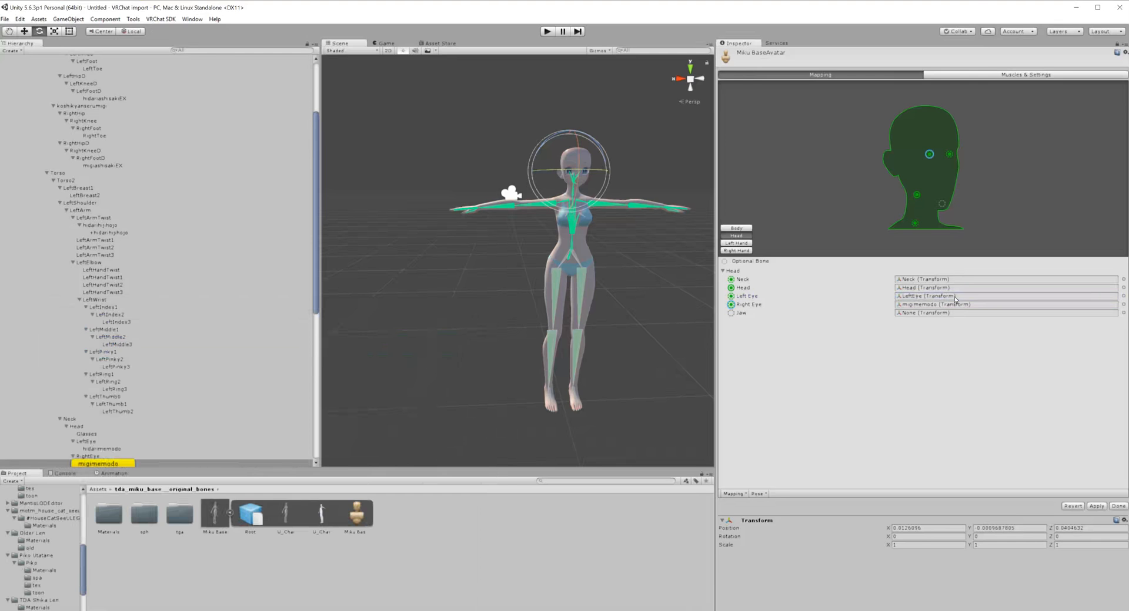
pyautogui.click(1122, 305)
pyautogui.write('r')
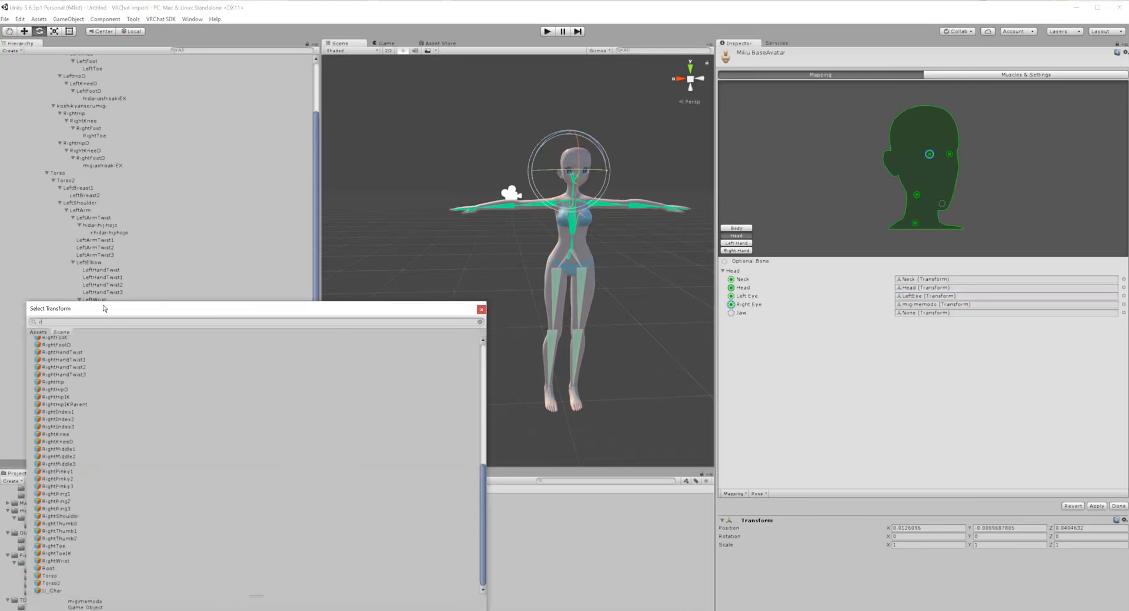
pyautogui.write('ight')
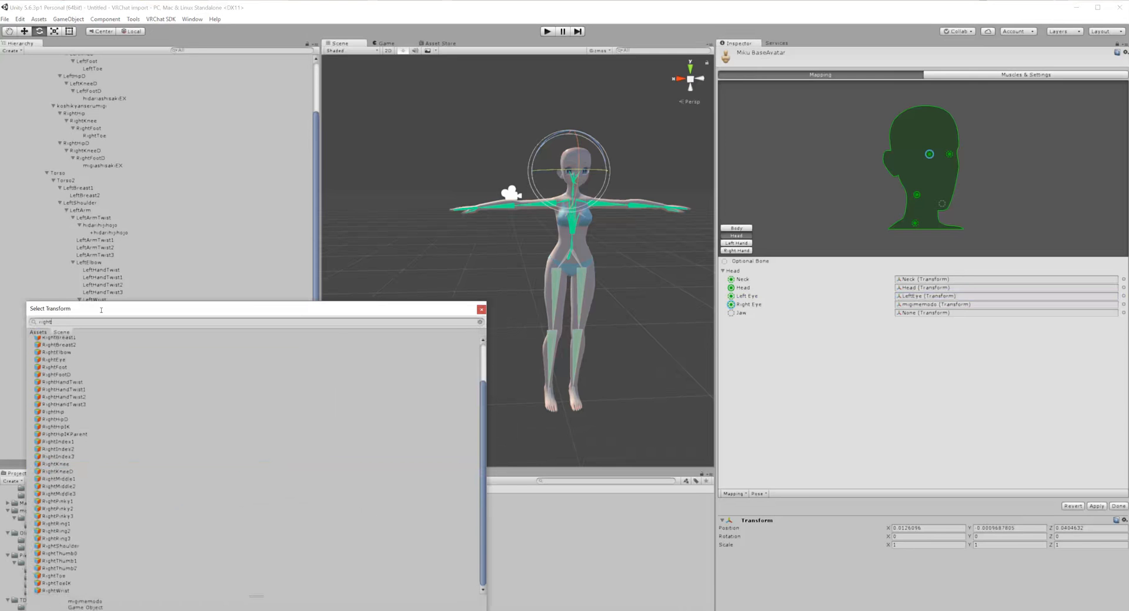
pyautogui.write('ey')
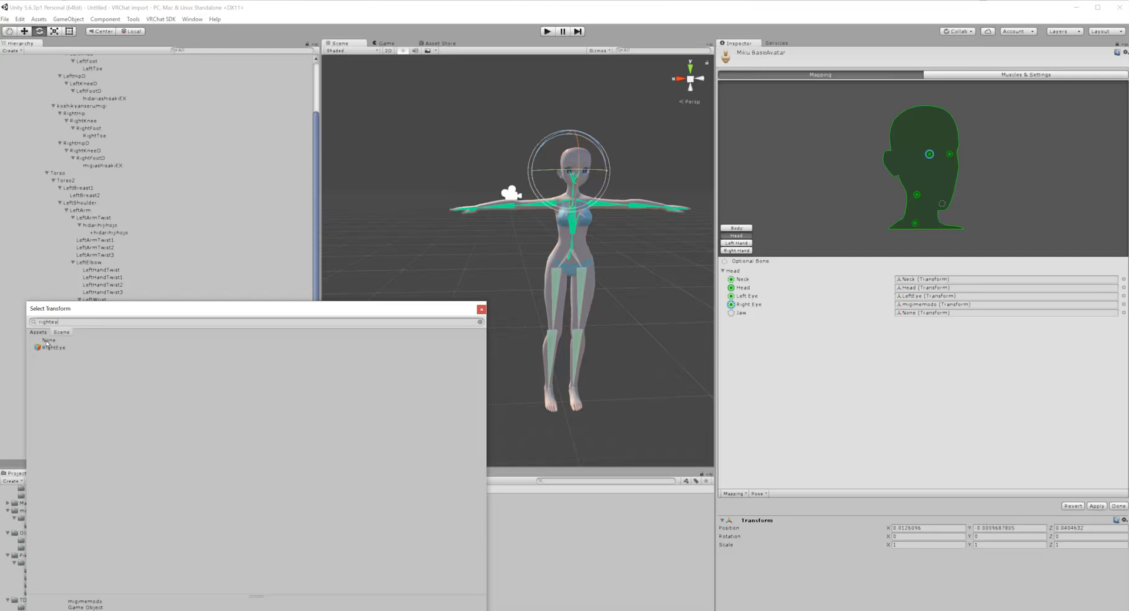
pyautogui.click(51, 348)
pyautogui.press('Return')
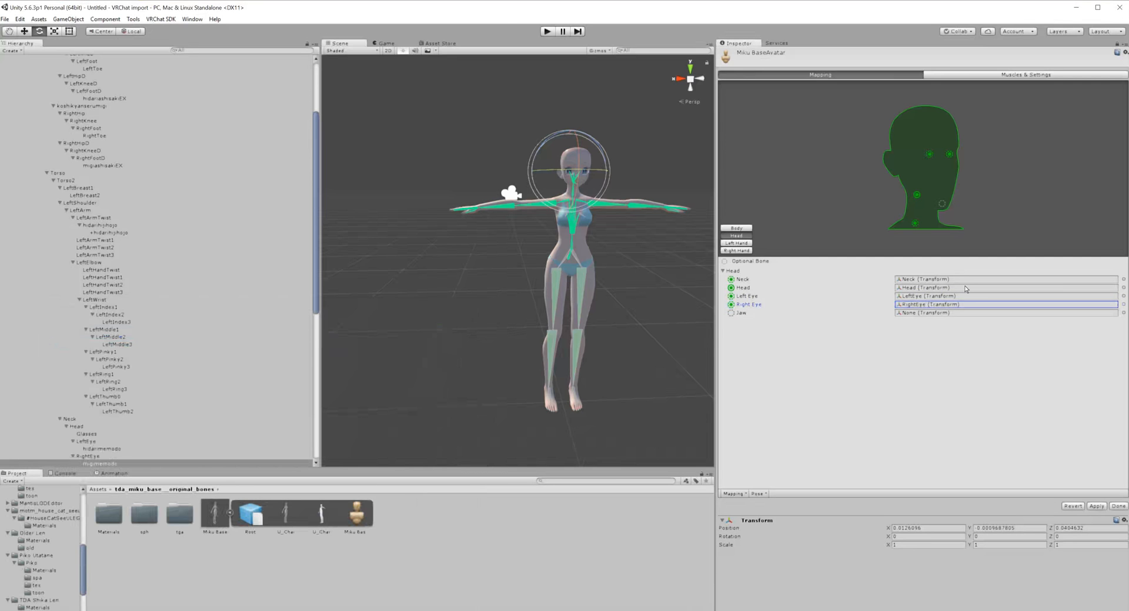
# Step: Apply the avatar bone mapping, finish the configuration, and add the Miku Base model to the scene
pyautogui.click(731, 228)
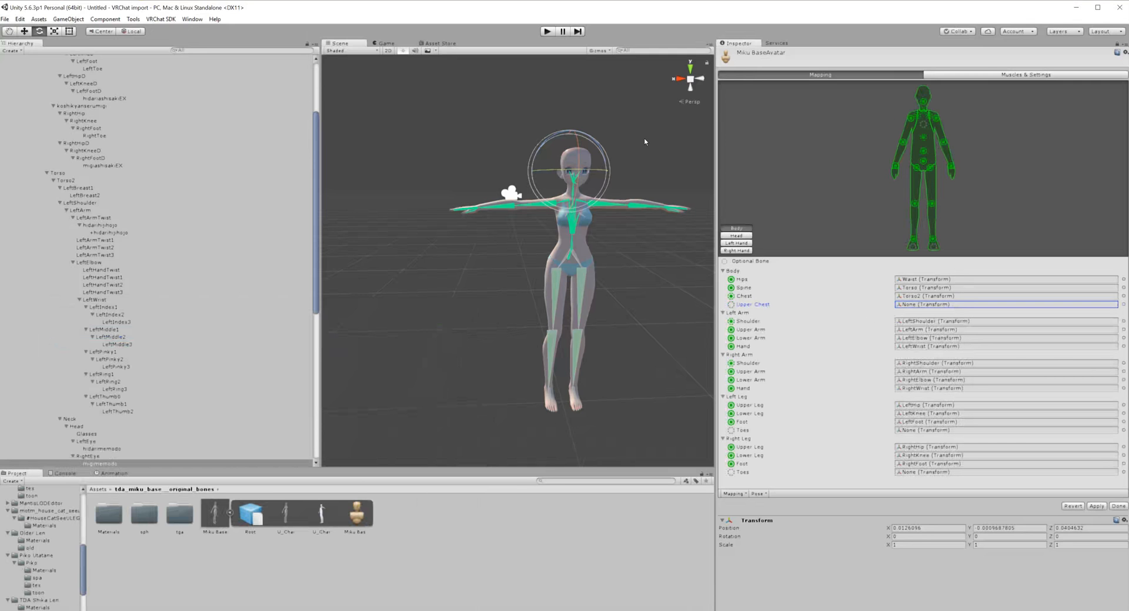
pyautogui.click(1096, 506)
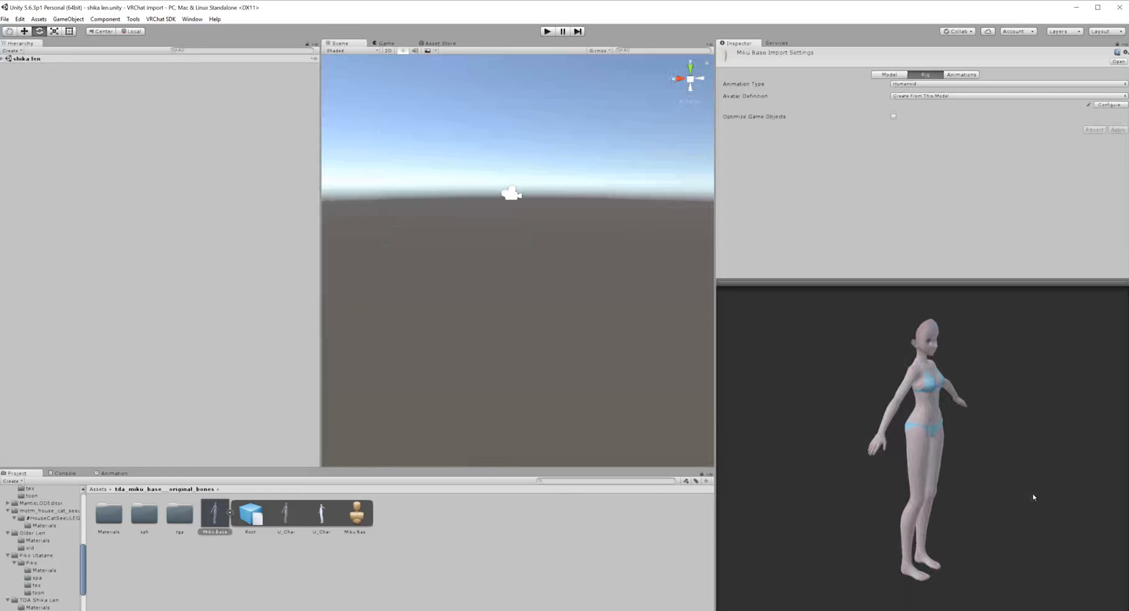
pyautogui.moveTo(215, 514); pyautogui.dragTo(246, 395)
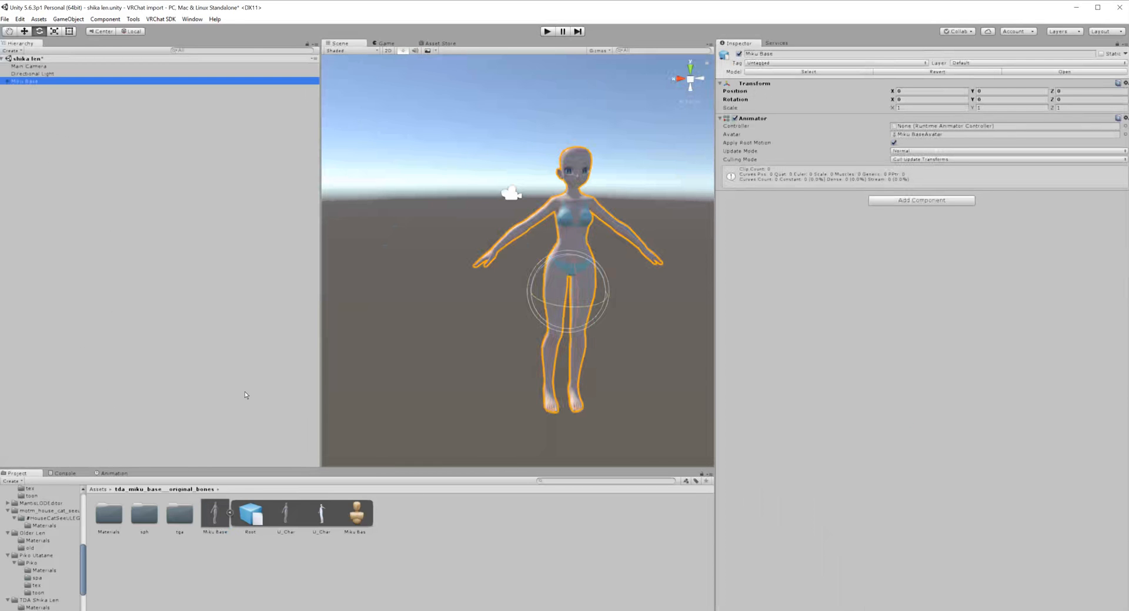
# Step: Examine Miku Base's bone hierarchy from Root through Waist and HipMaster down to the left leg's toe bone
pyautogui.click(7, 81)
pyautogui.click(23, 88)
pyautogui.click(14, 89)
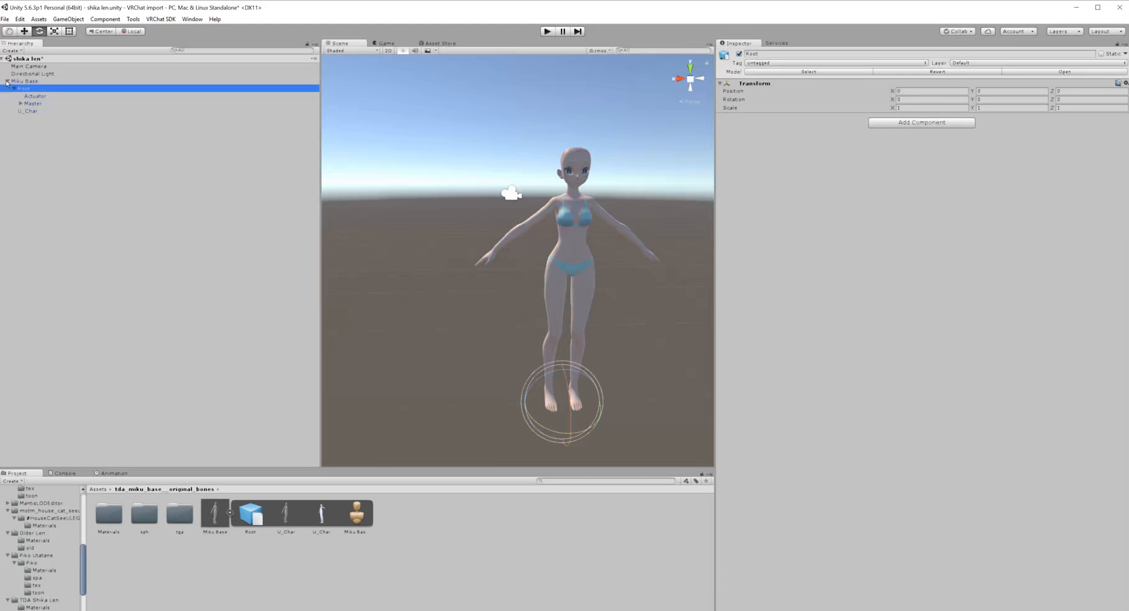
pyautogui.click(21, 104)
pyautogui.click(28, 111)
pyautogui.click(34, 119)
pyautogui.click(40, 126)
pyautogui.click(46, 134)
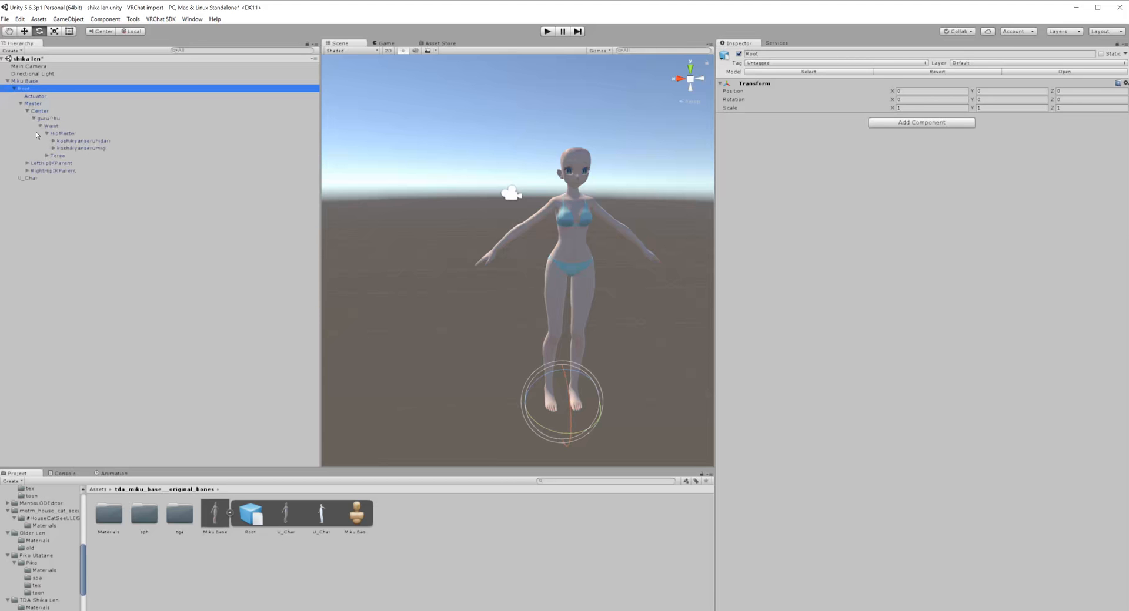
pyautogui.click(53, 141)
pyautogui.click(59, 148)
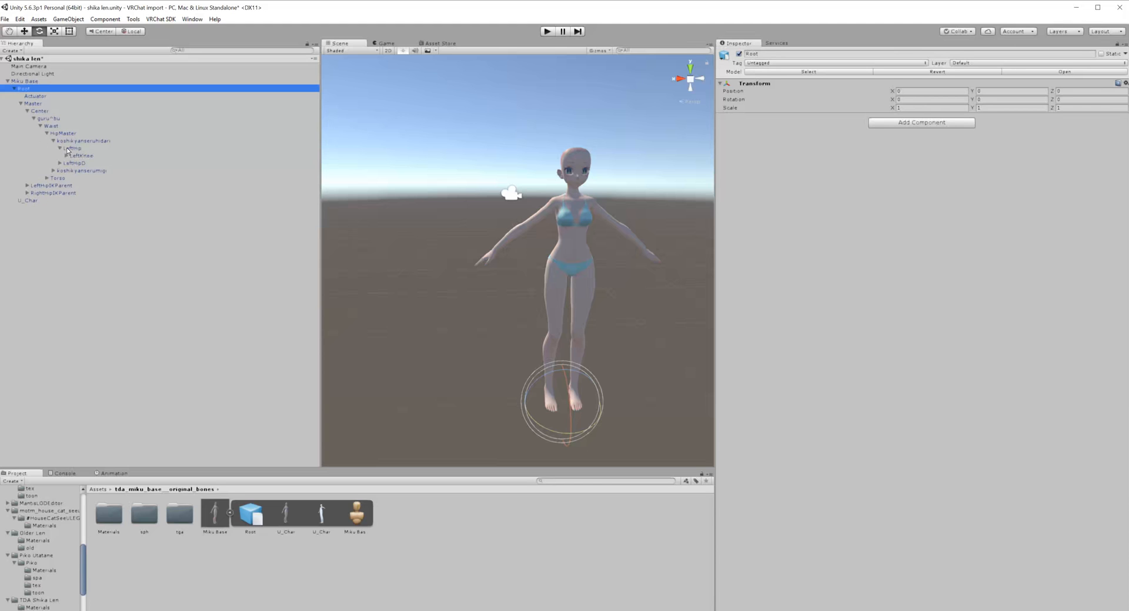
pyautogui.click(66, 156)
pyautogui.click(73, 164)
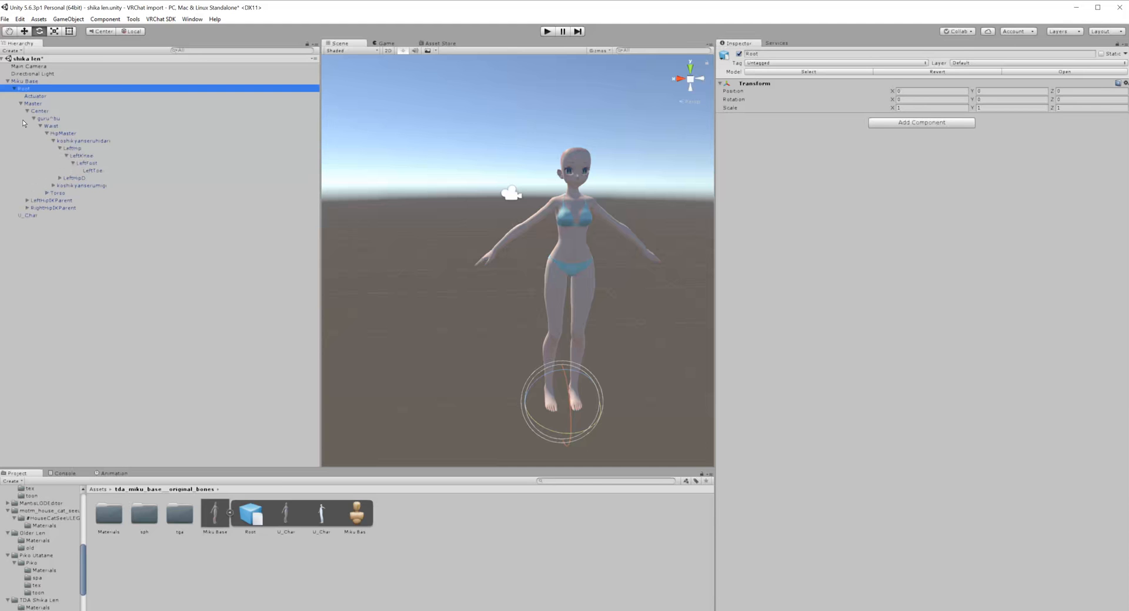
# Step: Under Torso2, move LeftShoulder to the first position and RightShoulder directly after it, ahead of LeftBreast1
pyautogui.click(40, 125)
pyautogui.click(40, 126)
pyautogui.click(47, 133)
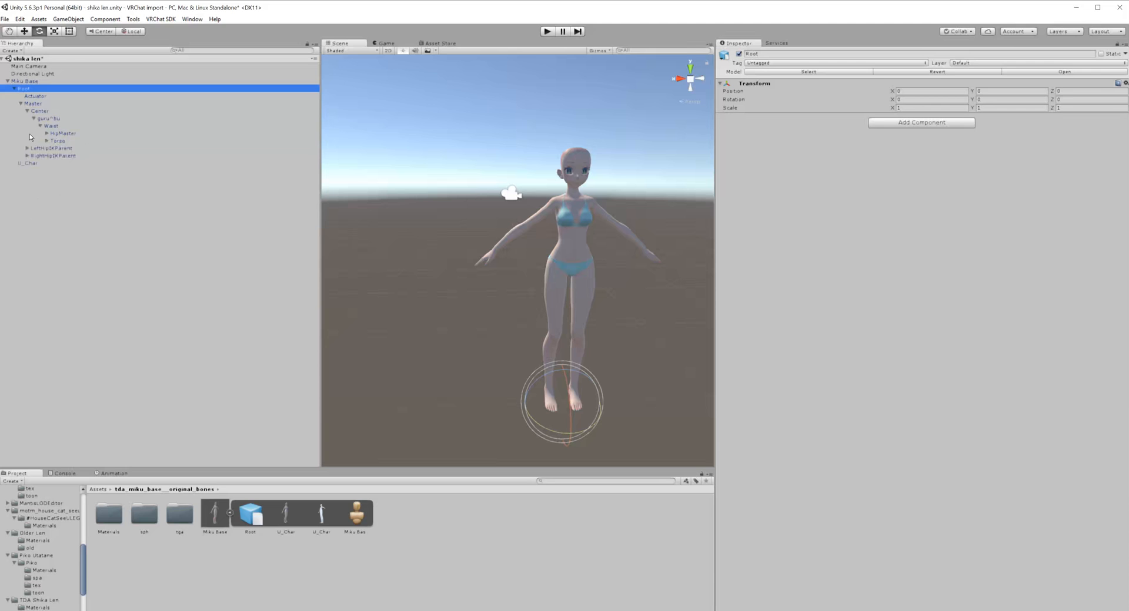
pyautogui.click(54, 148)
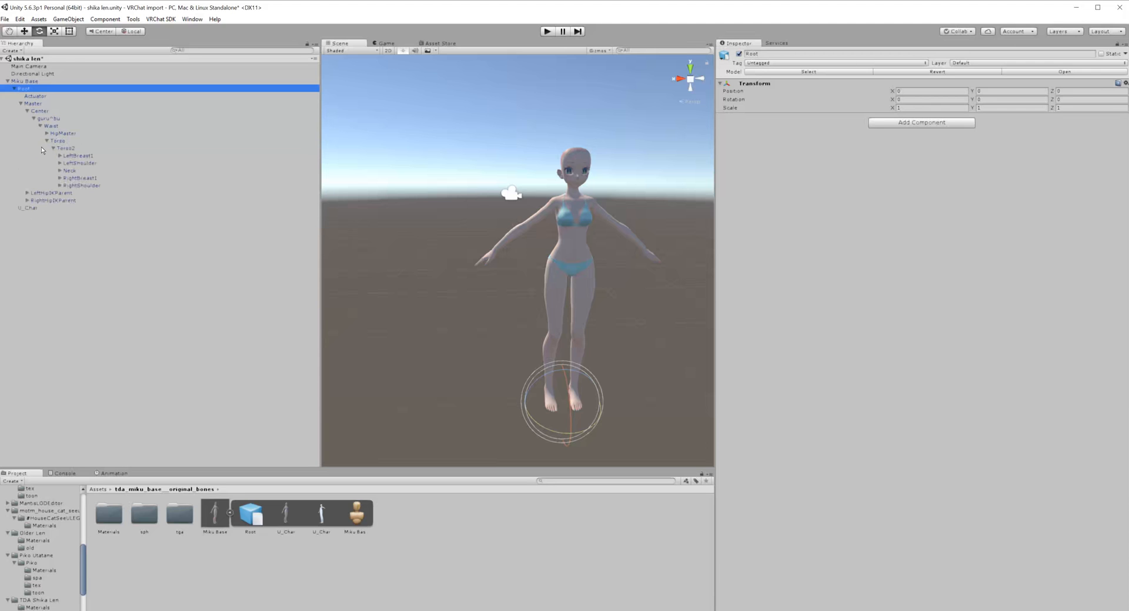
pyautogui.click(60, 156)
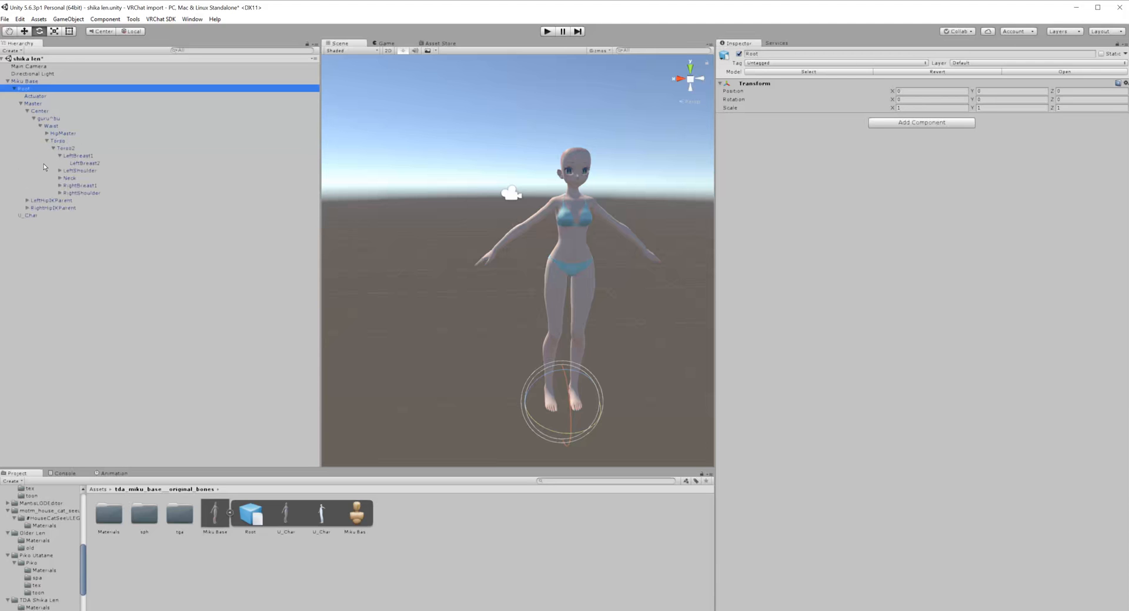
pyautogui.click(60, 170)
pyautogui.moveTo(57, 169); pyautogui.dragTo(58, 153)
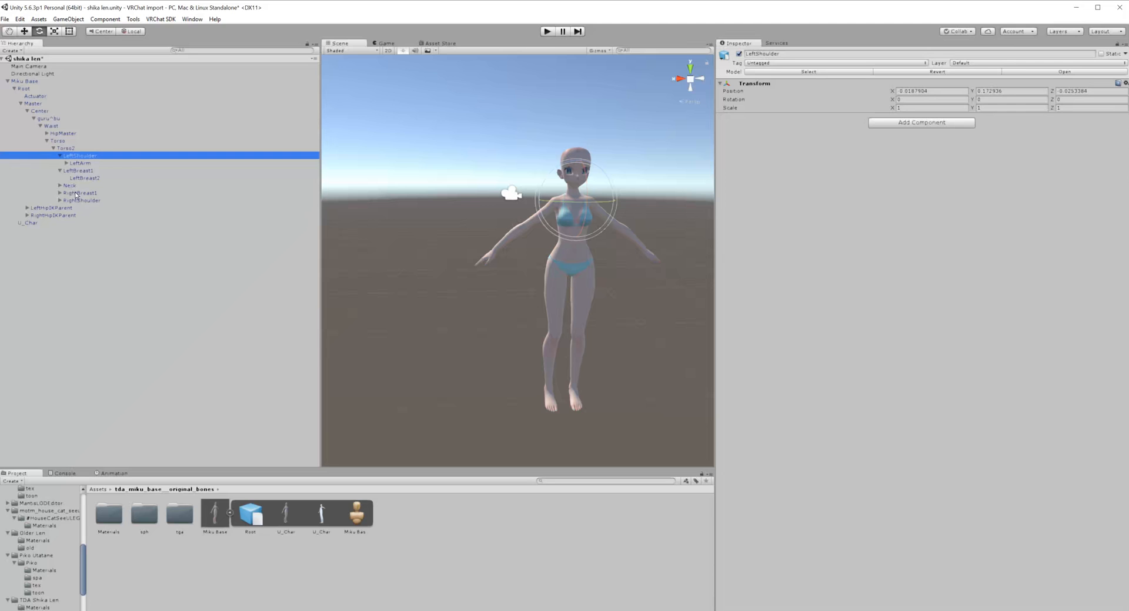
pyautogui.moveTo(81, 200); pyautogui.dragTo(112, 148)
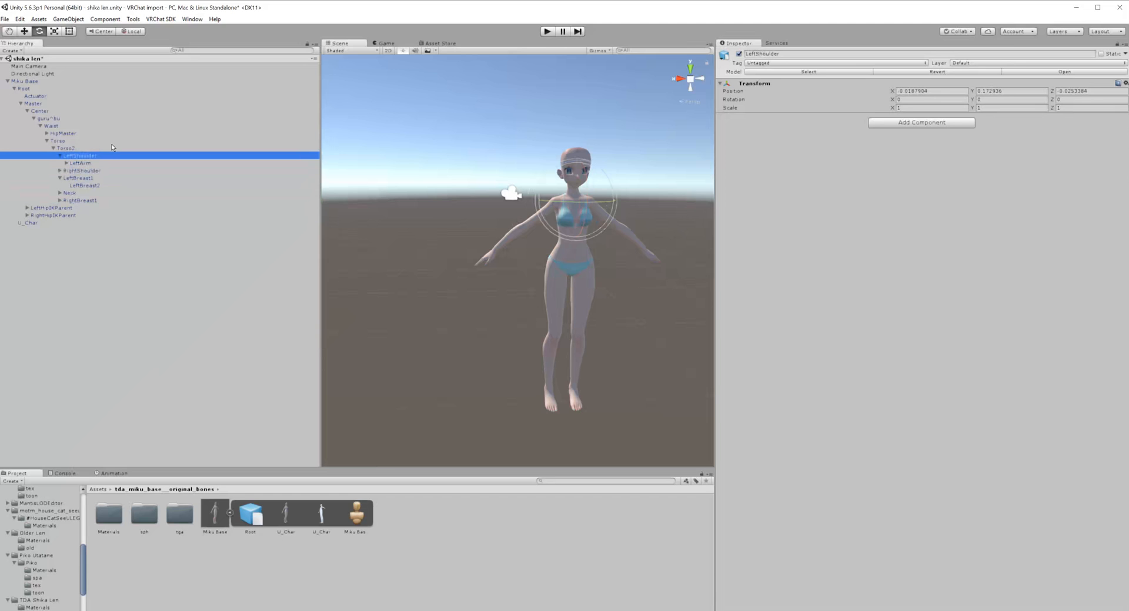
# Step: Move Neck above LeftShoulder so that it is the first child of Torso2
pyautogui.click(60, 156)
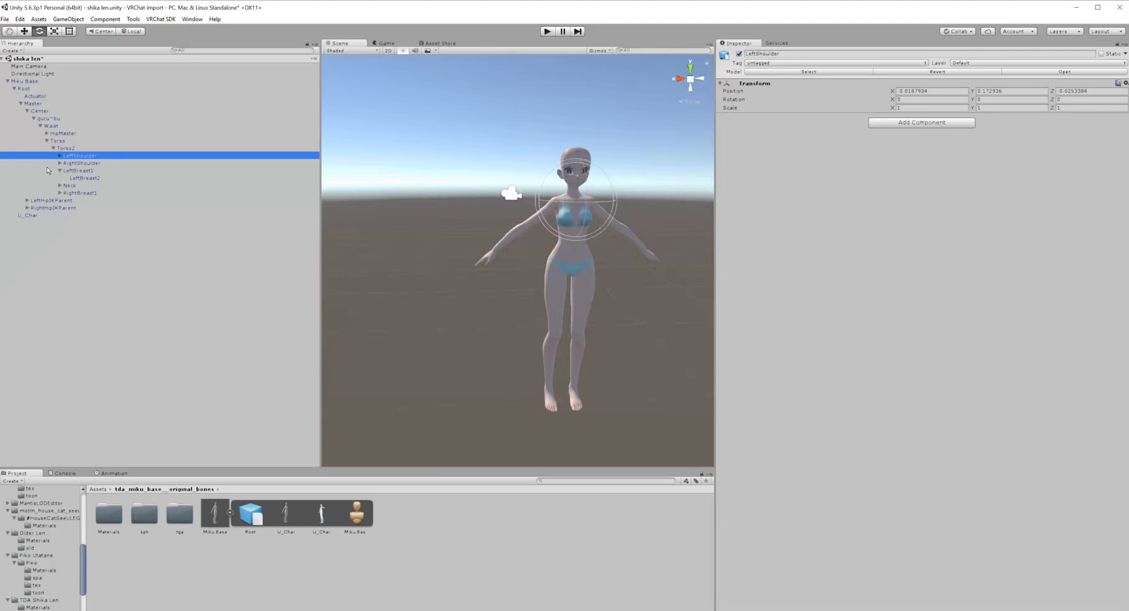
pyautogui.moveTo(69, 186); pyautogui.dragTo(59, 148)
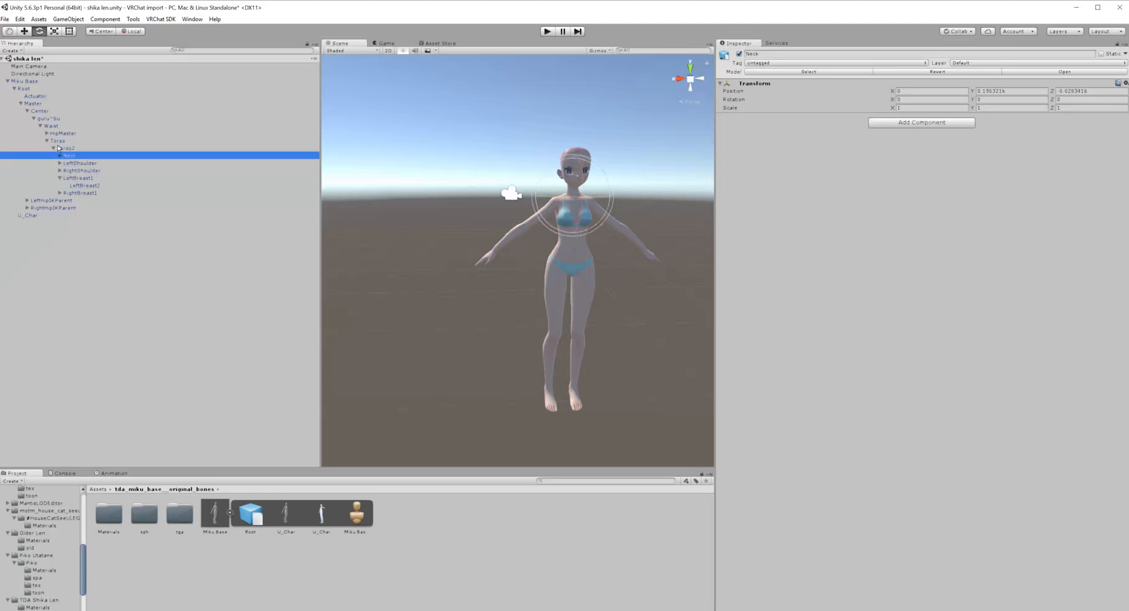
pyautogui.click(59, 178)
# Step: Order the child bones of Head as LeftEye, RightEye, Tongue1 and Glasses
pyautogui.click(60, 156)
pyautogui.moveTo(59, 177); pyautogui.dragTo(116, 186)
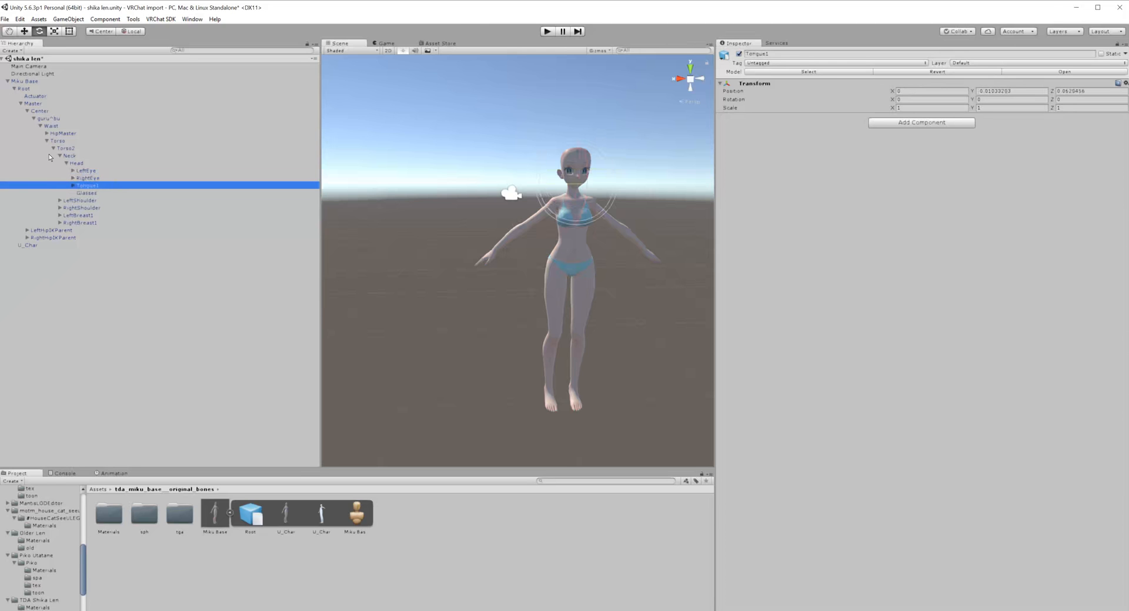
pyautogui.click(66, 163)
# Step: Make LeftElbow the first child of LeftArm and RightElbow the first child of RightArm, above the arm twist bones
pyautogui.click(60, 170)
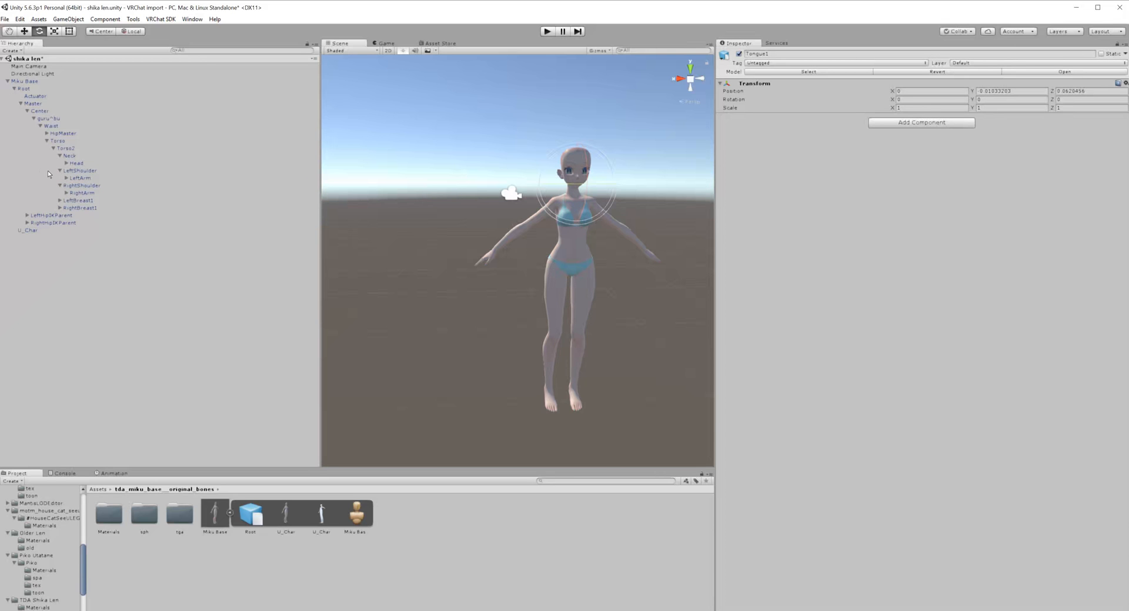
pyautogui.click(66, 177)
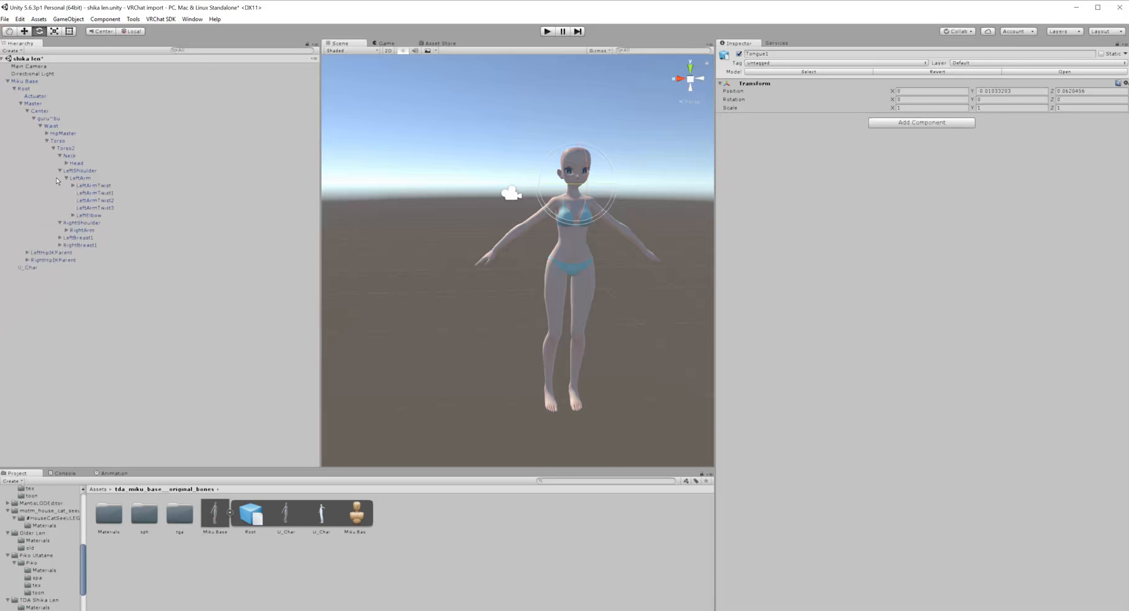
pyautogui.moveTo(71, 214); pyautogui.dragTo(79, 184)
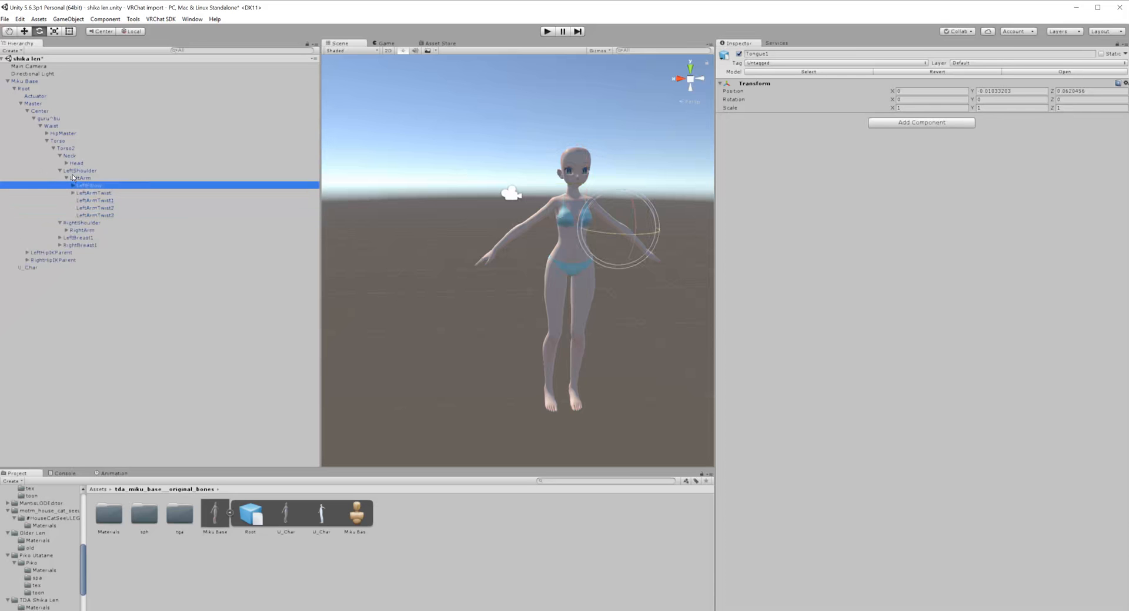
pyautogui.click(67, 228)
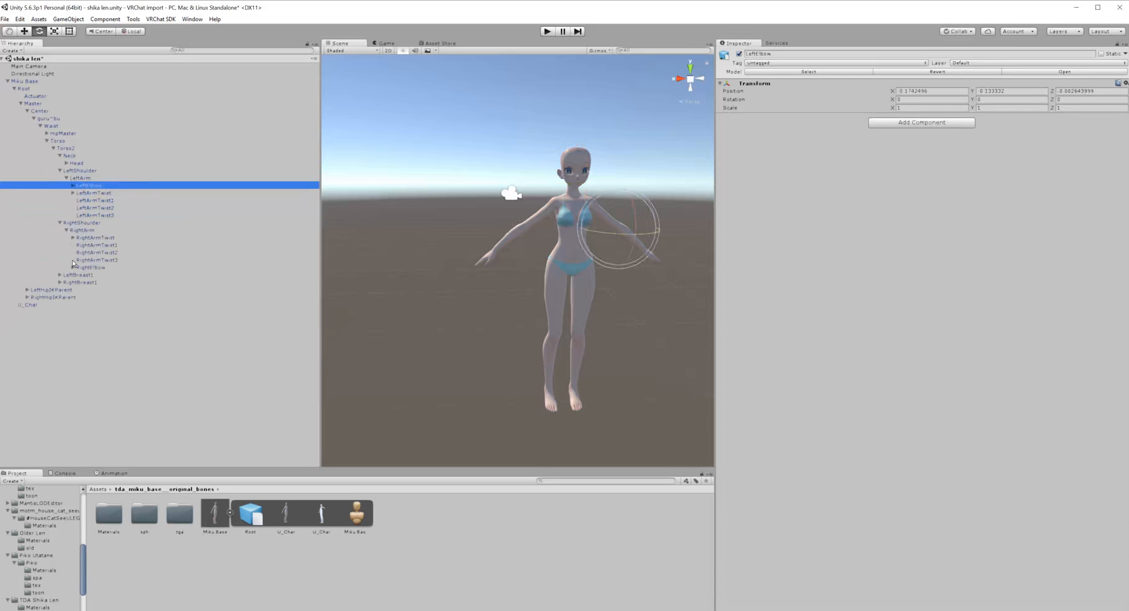
pyautogui.moveTo(74, 266); pyautogui.dragTo(84, 241)
# Step: Make RightWrist and LeftWrist the first children of their elbow bones, above the hand twist bones, and expand both wrists to their finger bones
pyautogui.click(73, 238)
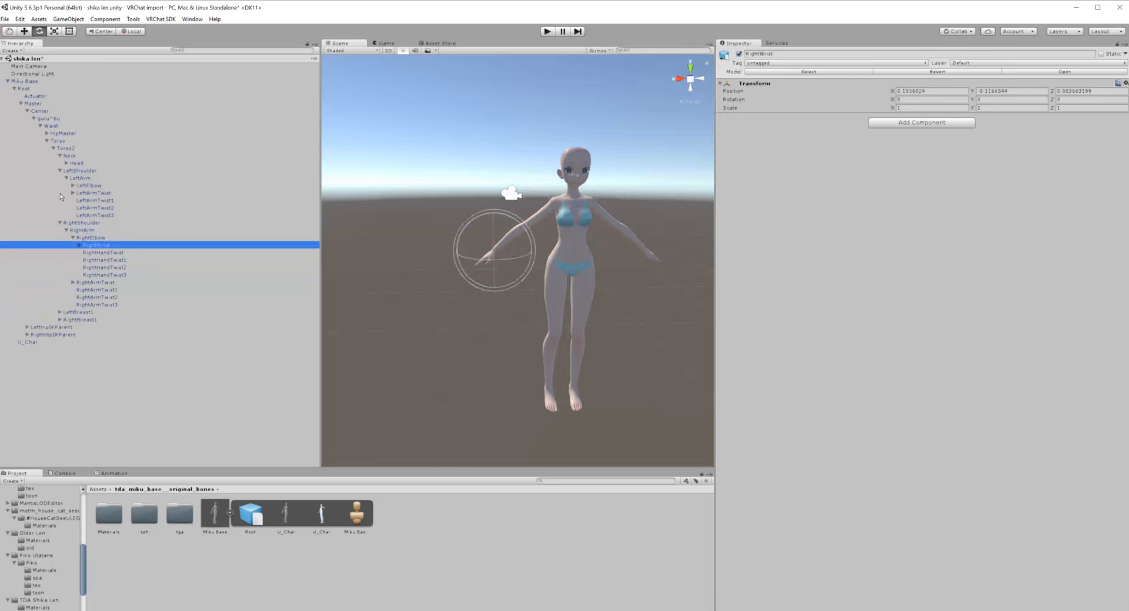
pyautogui.click(73, 185)
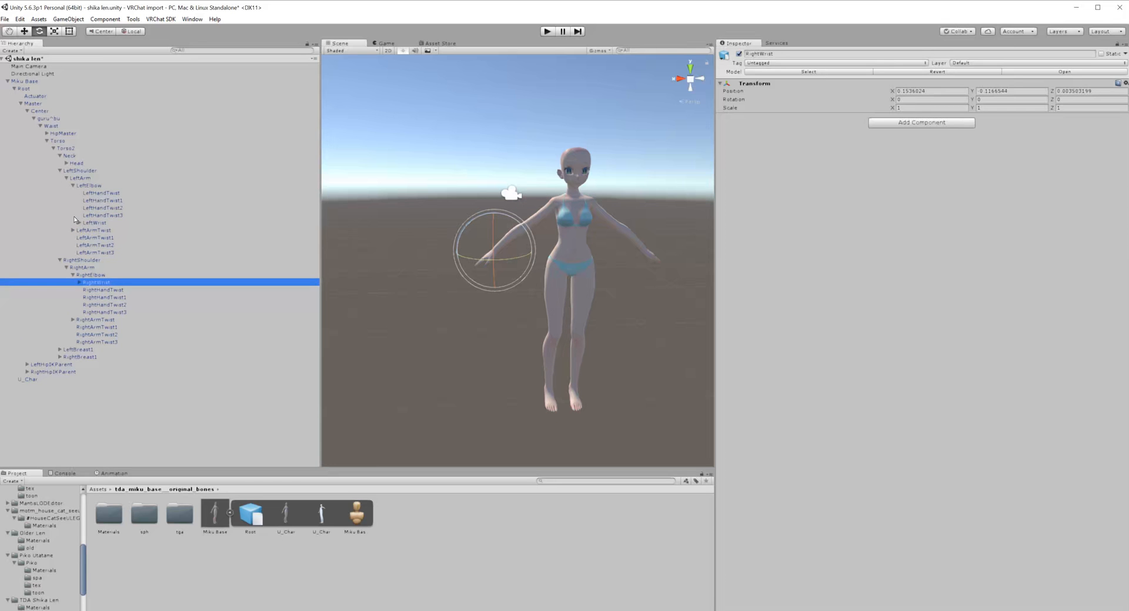
pyautogui.moveTo(74, 223); pyautogui.dragTo(78, 187)
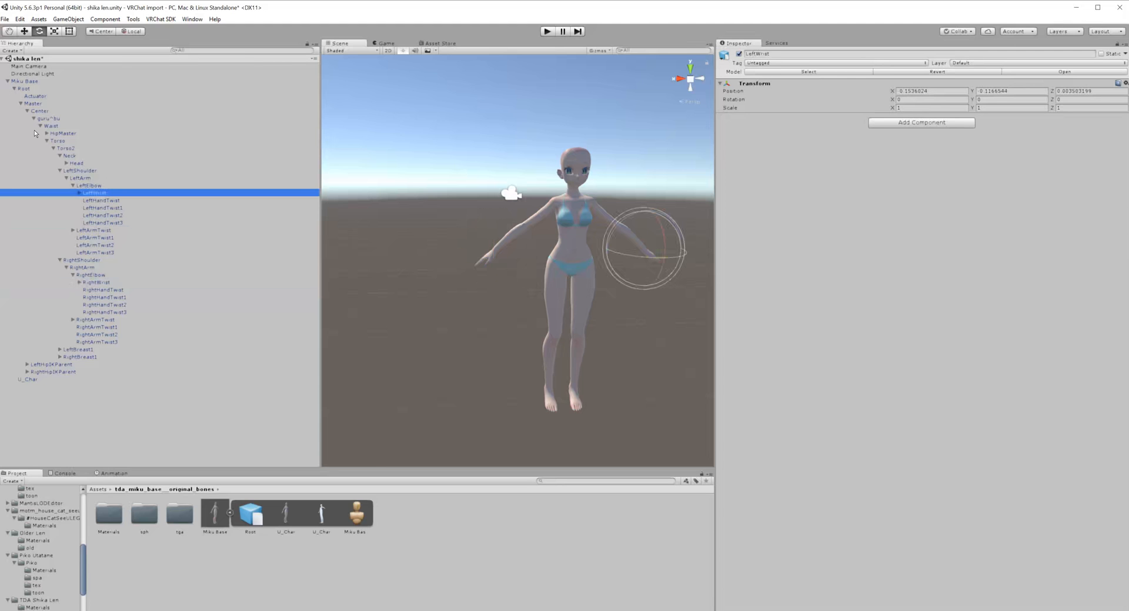
pyautogui.click(79, 192)
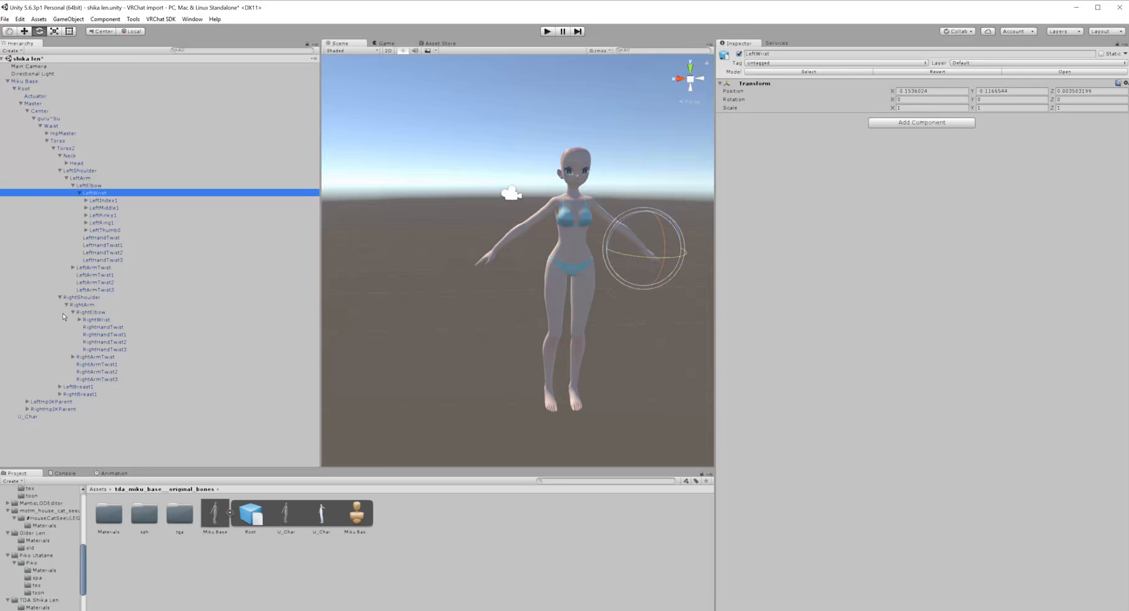
pyautogui.click(80, 320)
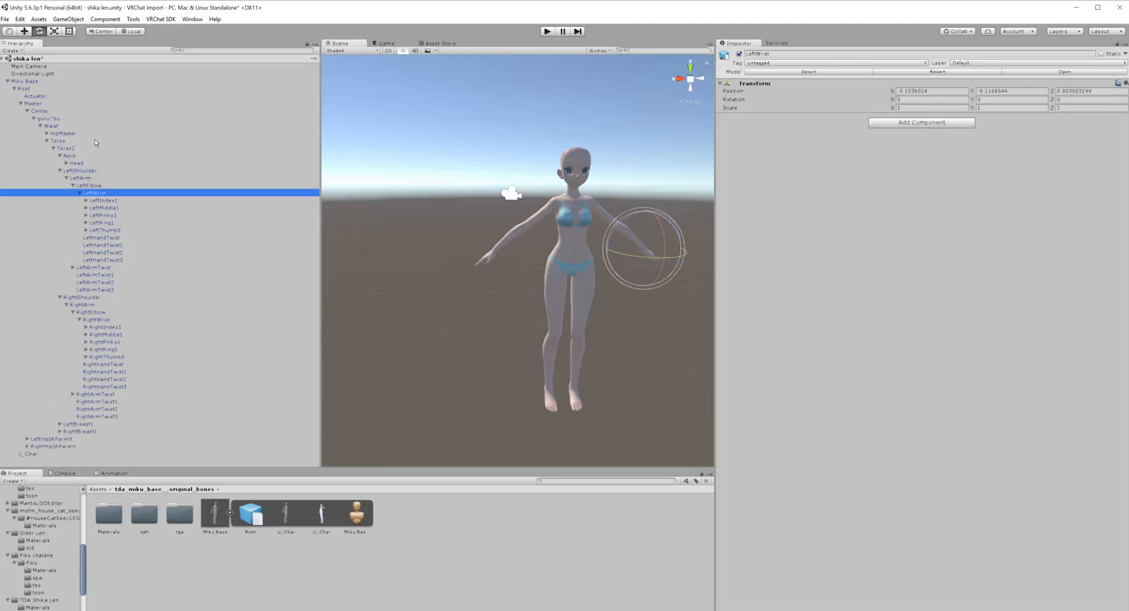
# Step: Collapse the Master and Root bones under Miku Base in the scene hierarchy
pyautogui.click(21, 103)
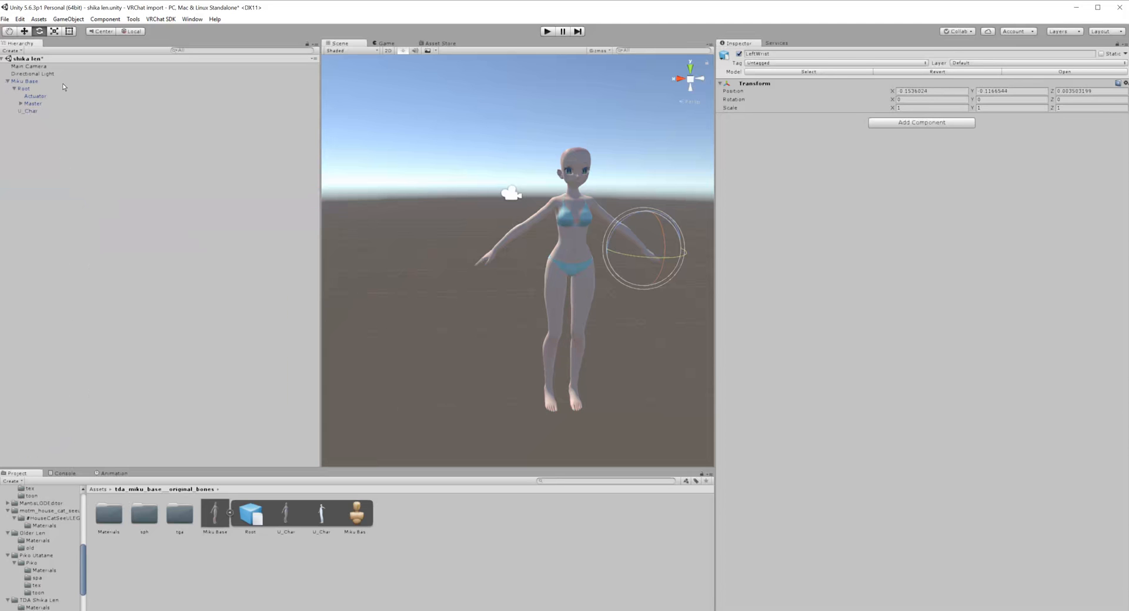
pyautogui.click(23, 89)
pyautogui.press('Left')
pyautogui.press('Left')
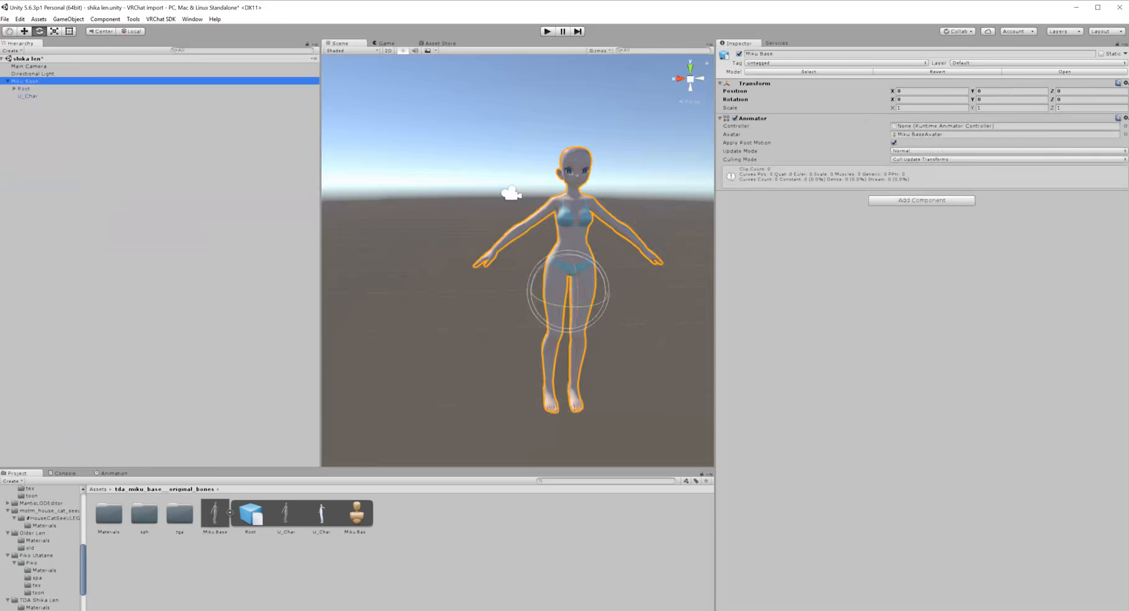
pyautogui.click(160, 19)
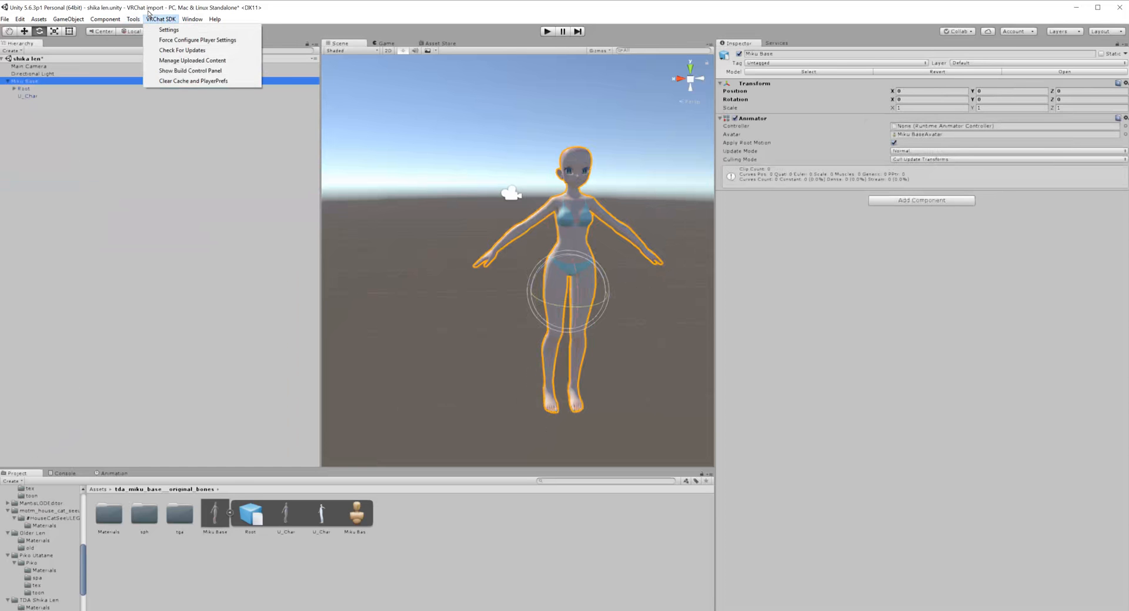
pyautogui.click(182, 234)
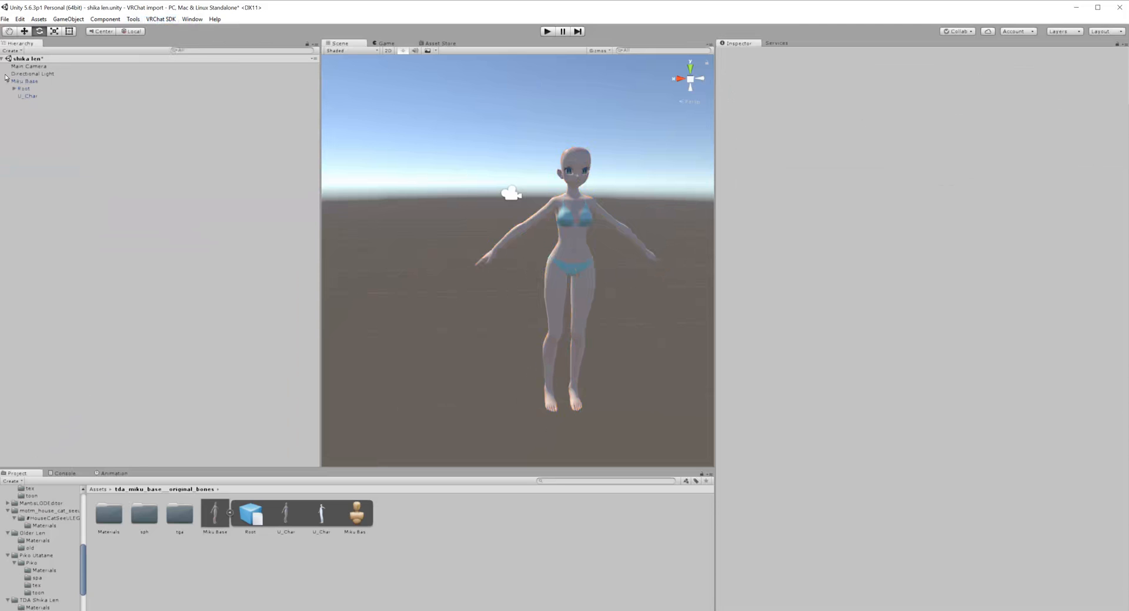
# Step: Add the VRC_Avatar Descriptor component to the Miku Base object
pyautogui.click(23, 81)
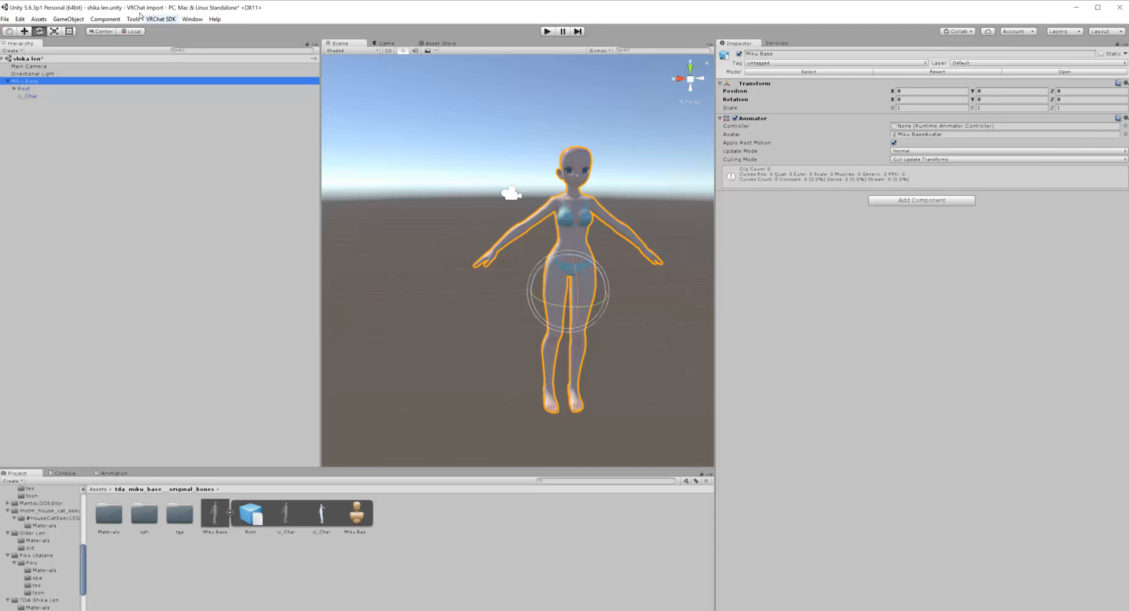
pyautogui.click(159, 18)
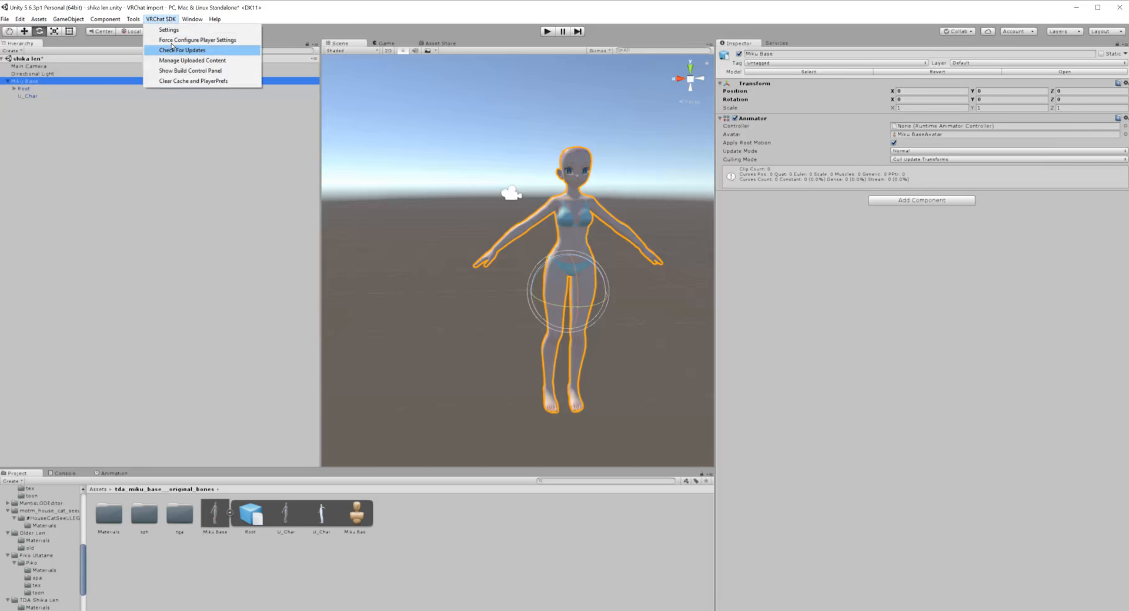
pyautogui.click(148, 16)
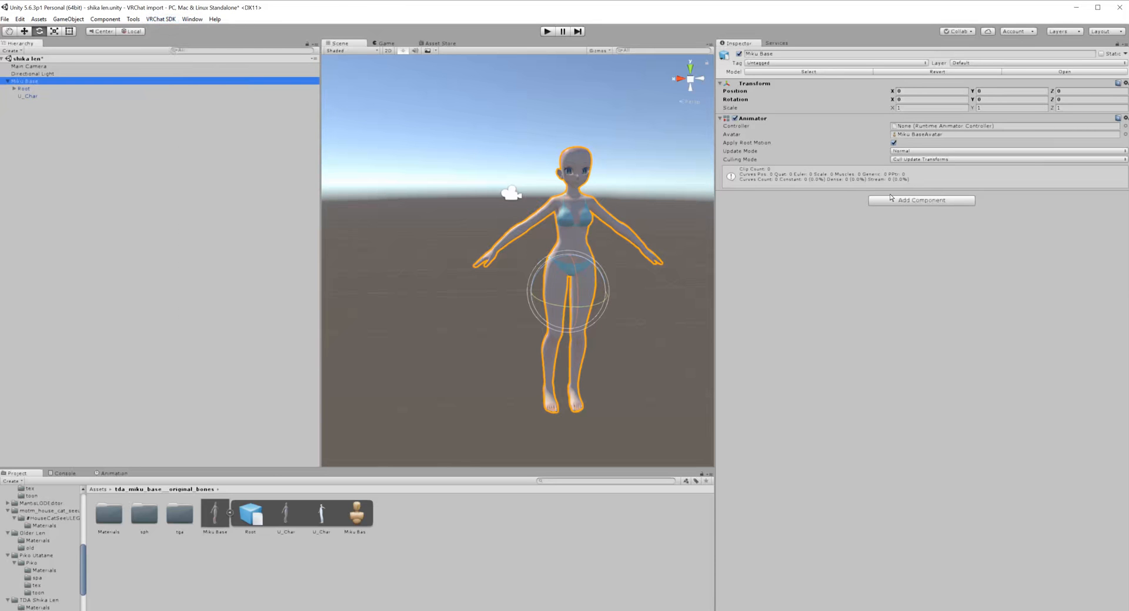
pyautogui.click(921, 200)
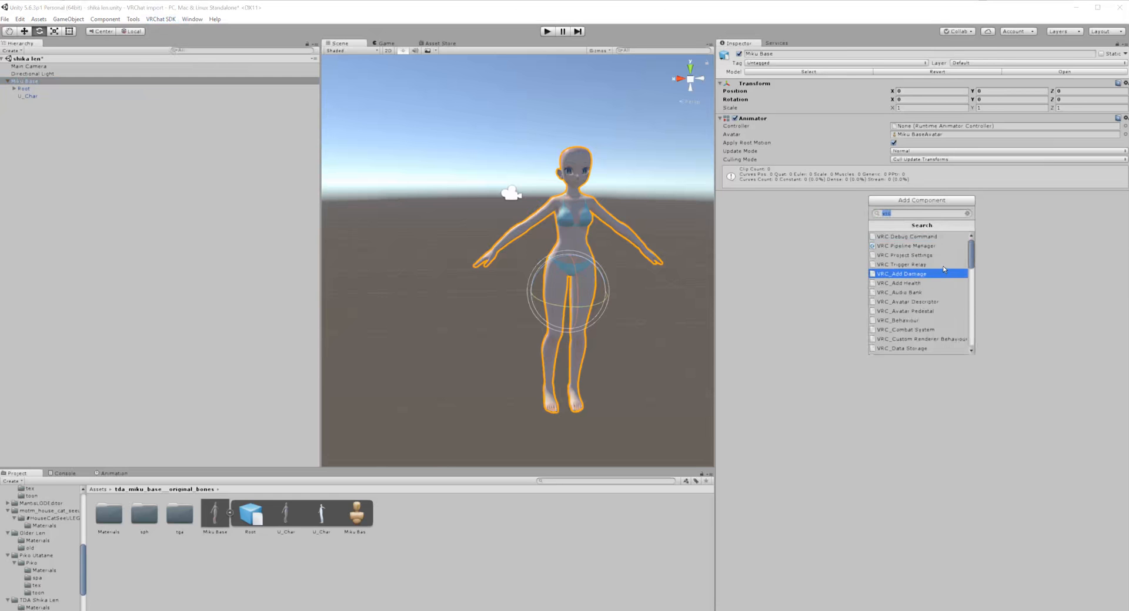
pyautogui.click(917, 301)
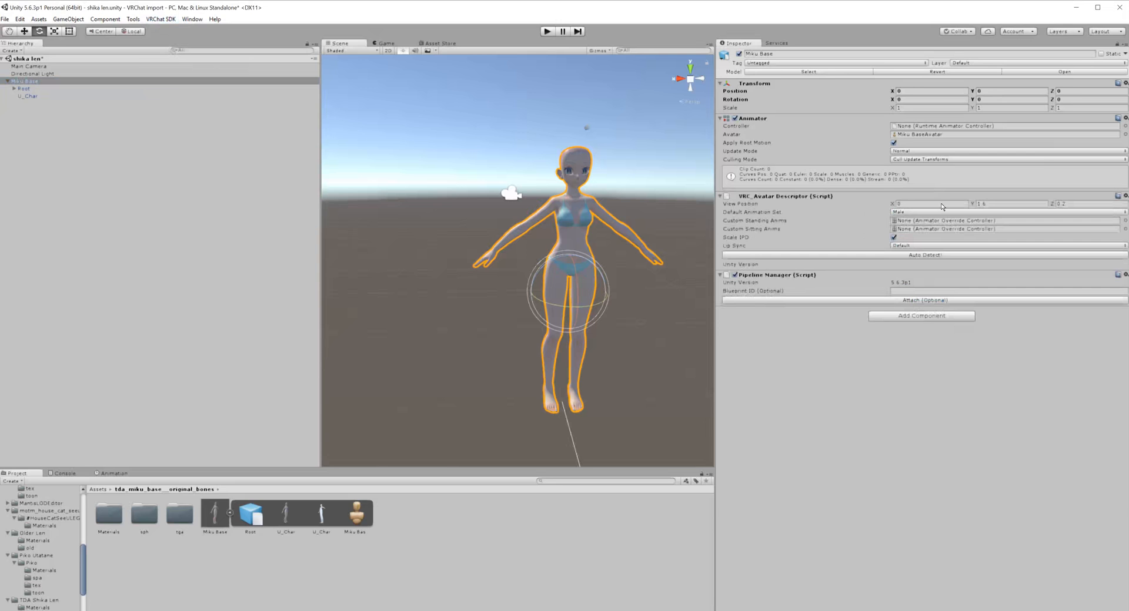
# Step: Lower the avatar descriptor's View Position Y to 1.43, towards the model's eye height
pyautogui.click(993, 204)
pyautogui.moveTo(599, 169); pyautogui.dragTo(623, 136, button='right')
pyautogui.press('w')
pyautogui.scroll(-7, 623, 136)
pyautogui.keyDown('alt'); pyautogui.moveTo(637, 126); pyautogui.dragTo(638, 151); pyautogui.keyUp('alt')
pyautogui.press('w')
pyautogui.press('d')
pyautogui.moveTo(638, 151); pyautogui.dragTo(599, 148, button='right')
pyautogui.press('a')
pyautogui.press('s')
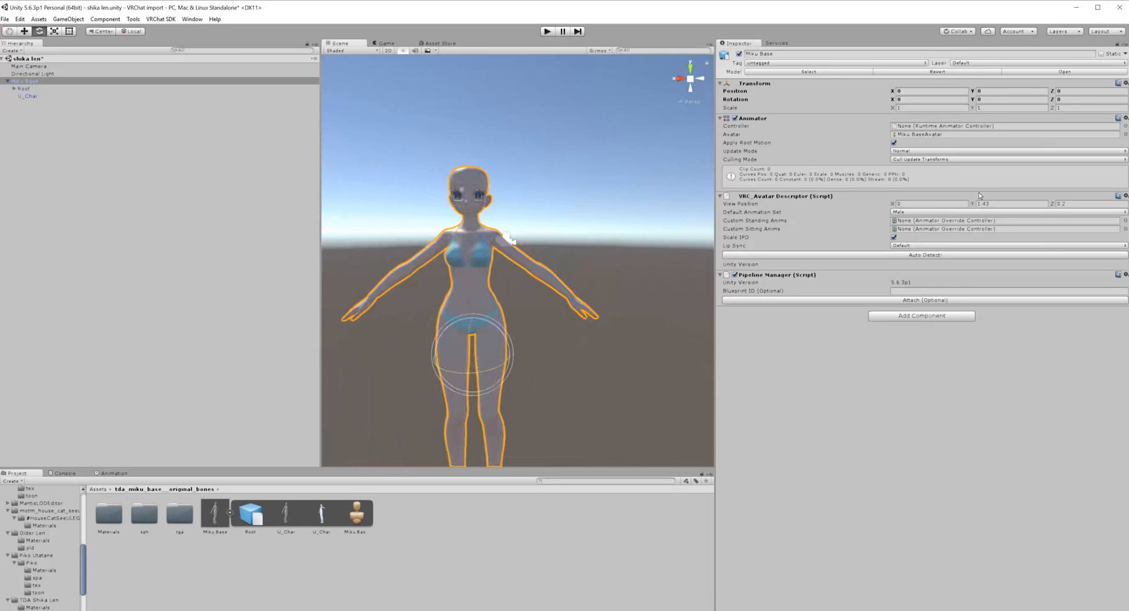
# Step: Set the avatar descriptor's View Position to Y 1.42 and Z 0.14, just in front of the face
pyautogui.click(988, 203)
pyautogui.click(1084, 203)
pyautogui.moveTo(506, 189); pyautogui.dragTo(768, 201, button='right')
pyautogui.click(977, 194)
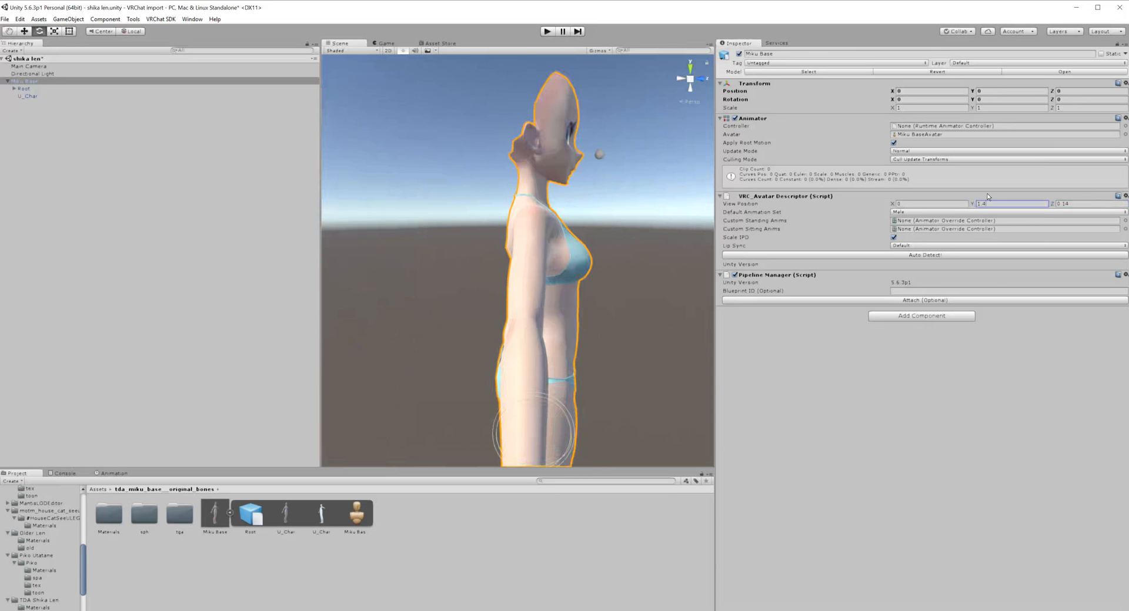
pyautogui.write('1.42')
# Step: Check the view position marker against the avatar's eyes from the side and the front
pyautogui.moveTo(614, 243); pyautogui.dragTo(547, 206, button='right')
pyautogui.press('s')
pyautogui.press('w')
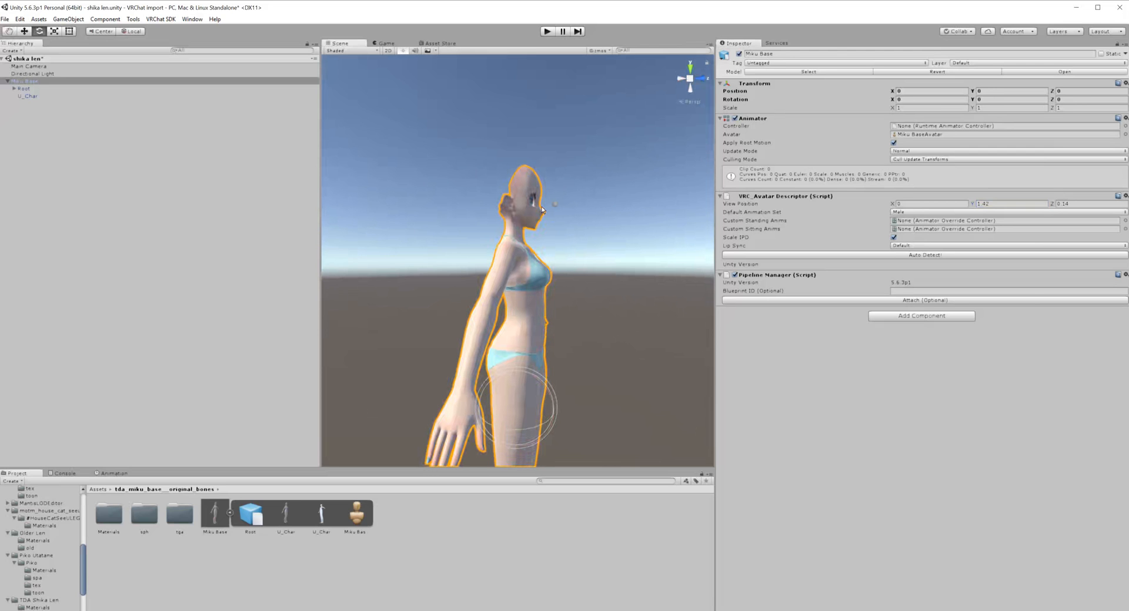
pyautogui.press('s')
pyautogui.press('d')
pyautogui.moveTo(569, 274); pyautogui.dragTo(511, 321, button='right')
pyautogui.press('w')
pyautogui.press('s')
pyautogui.press('d')
pyautogui.press('w')
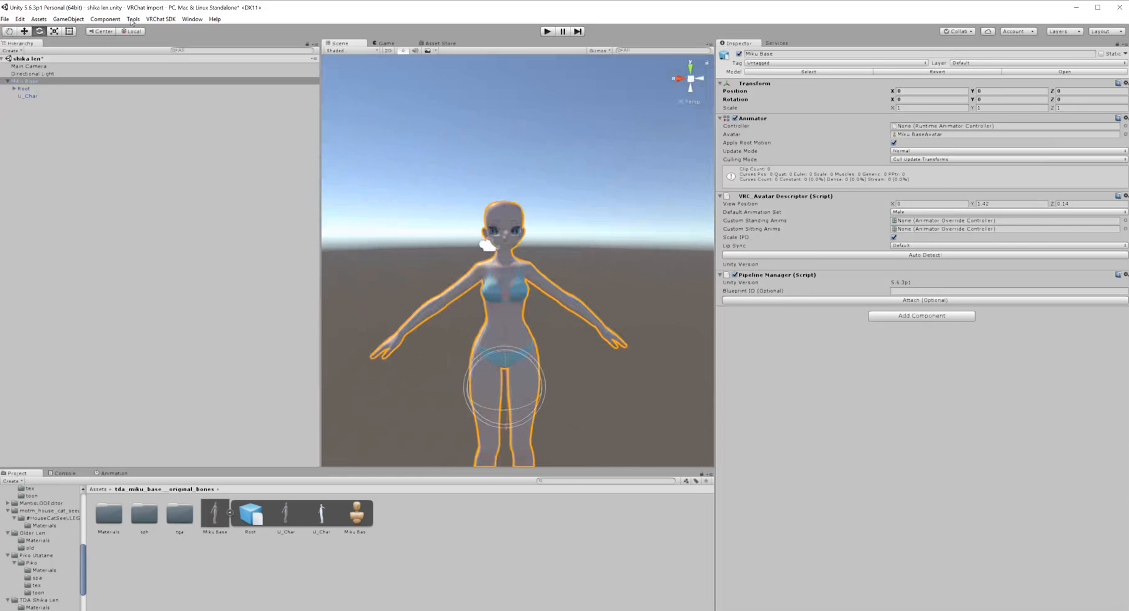
# Step: Open the VRChat build control panel, review the avatar checks for Miku Base and close it
pyautogui.click(161, 19)
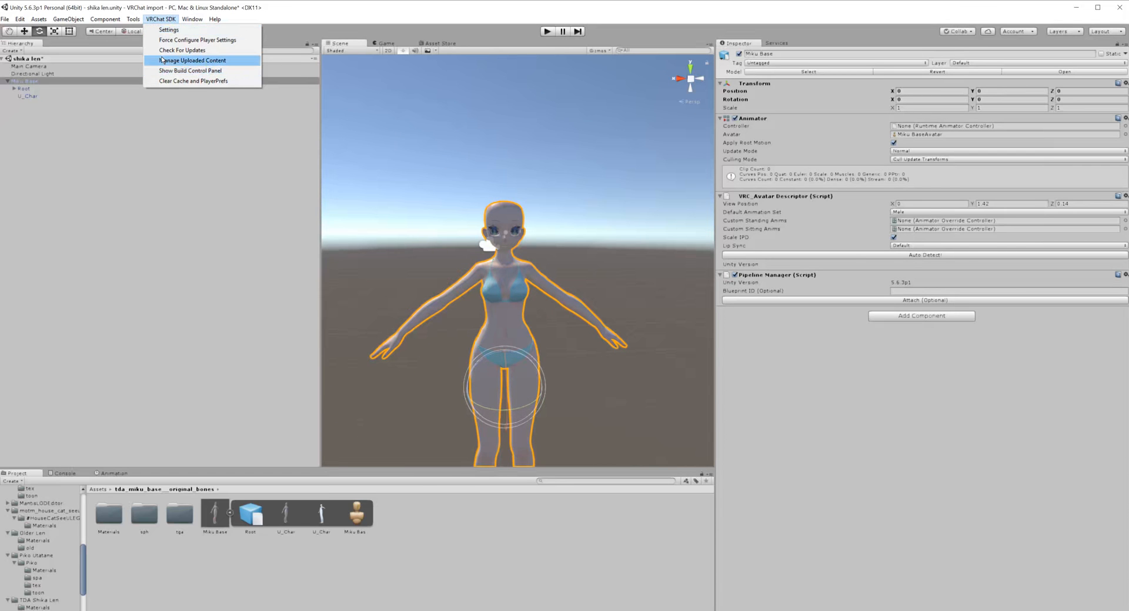
pyautogui.click(179, 71)
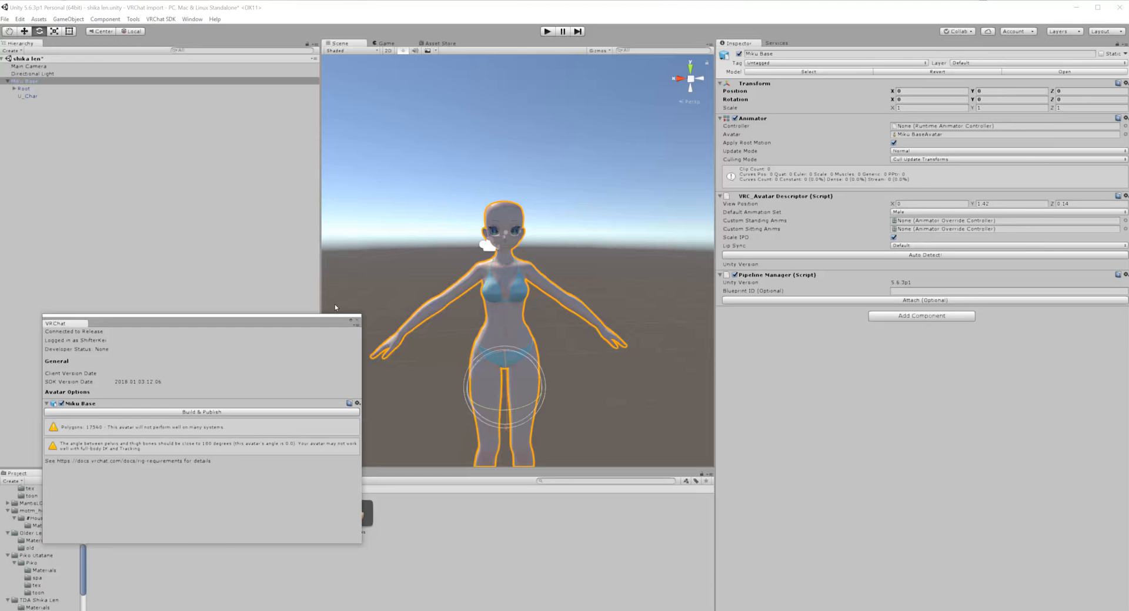
pyautogui.click(357, 320)
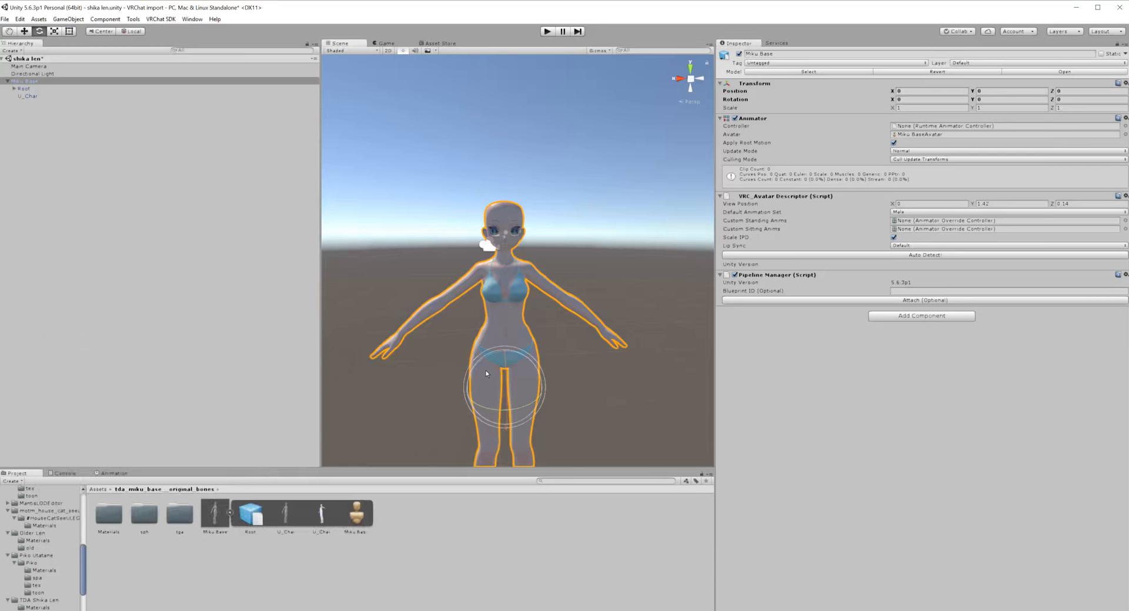
# Step: Examine the model's face and upper body close up from the front
pyautogui.moveTo(549, 346)
pyautogui.keyDown('alt'); pyautogui.mouseDown()
pyautogui.moveTo(552, 327)
pyautogui.moveTo(537, 329)
pyautogui.moveTo(552, 330)
pyautogui.moveTo(599, 398)
pyautogui.moveTo(625, 277)
pyautogui.moveTo(838, 302)
pyautogui.moveTo(602, 283)
pyautogui.moveTo(537, 307)
pyautogui.moveTo(562, 331)
pyautogui.mouseUp(); pyautogui.keyUp('alt')
pyautogui.scroll(3, 542, 313)
pyautogui.press('s')
pyautogui.moveTo(562, 332); pyautogui.dragTo(542, 376, button='right')
pyautogui.press('w')
pyautogui.press('s')
pyautogui.press('w')
pyautogui.press('s')
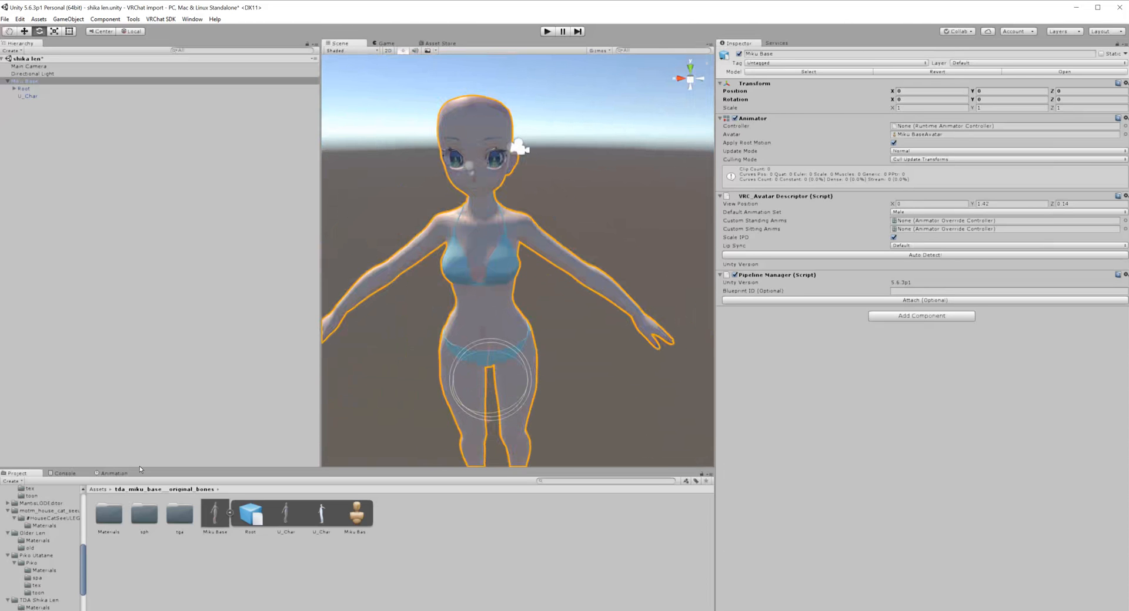
# Step: Assign the CubedParadox Flat Lit Toon shader to all 12 materials in the Miku base's Materials folder
pyautogui.click(109, 515)
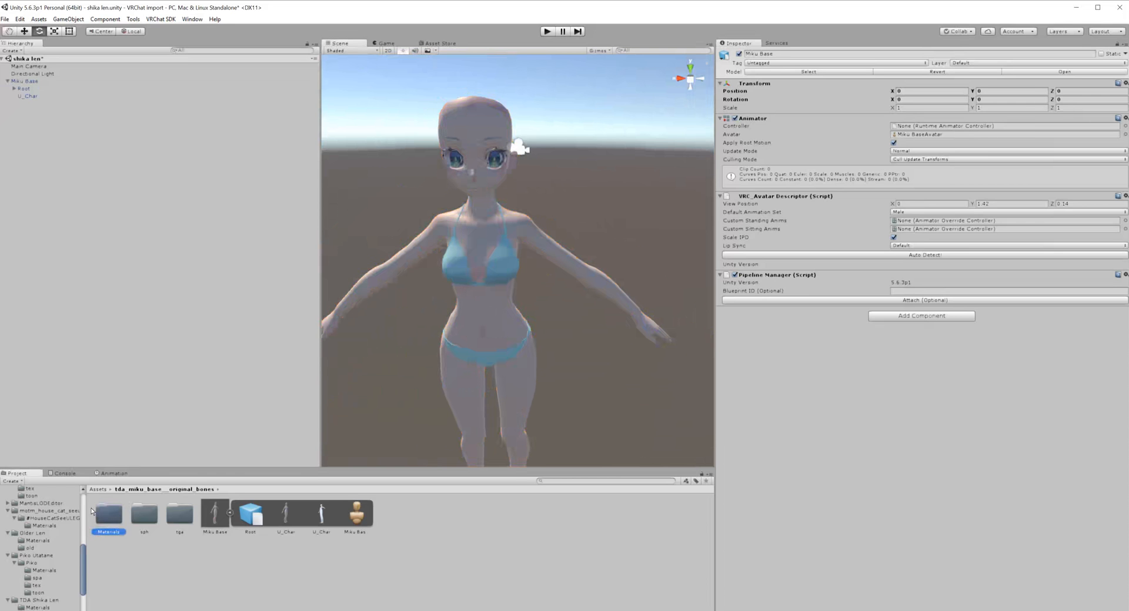
pyautogui.doubleClick(109, 515)
pyautogui.hotkey('ctrl', 'a')
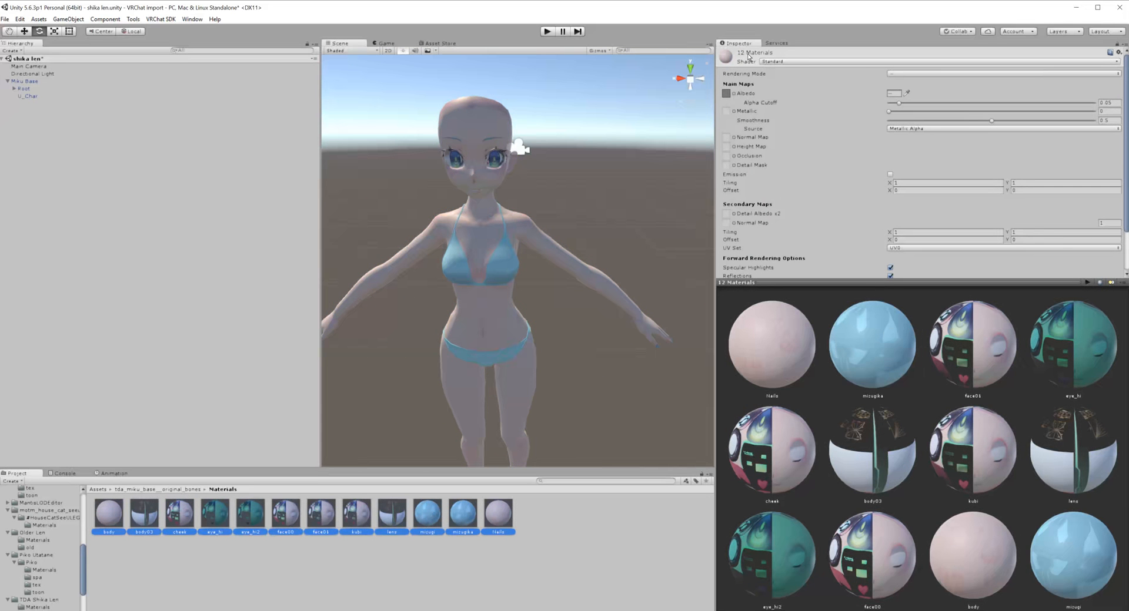
pyautogui.click(770, 61)
pyautogui.moveTo(847, 92)
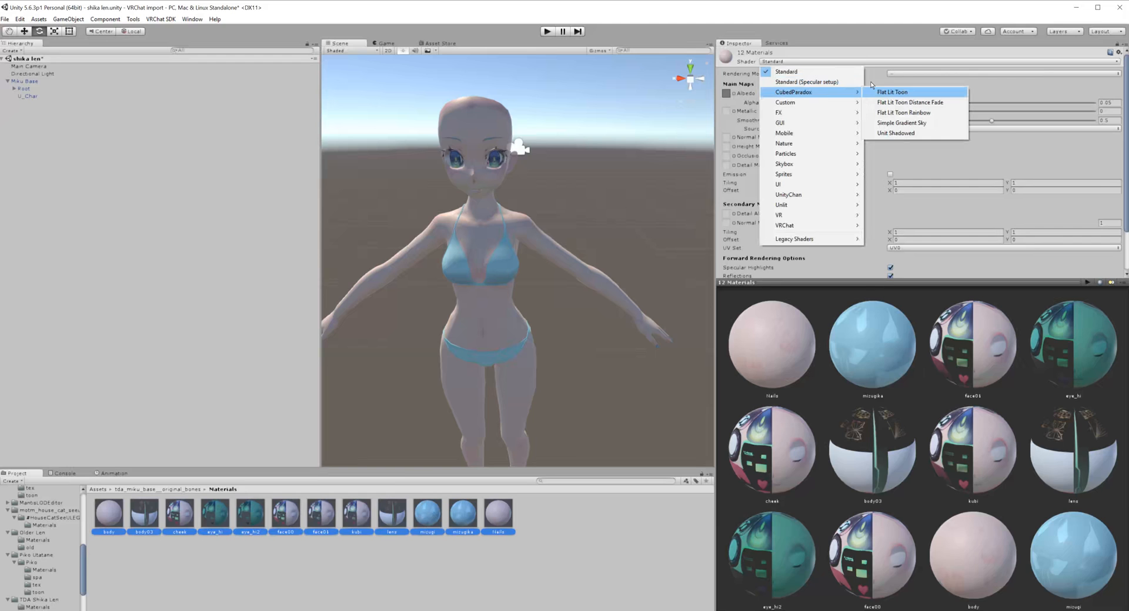
pyautogui.click(892, 91)
pyautogui.click(910, 73)
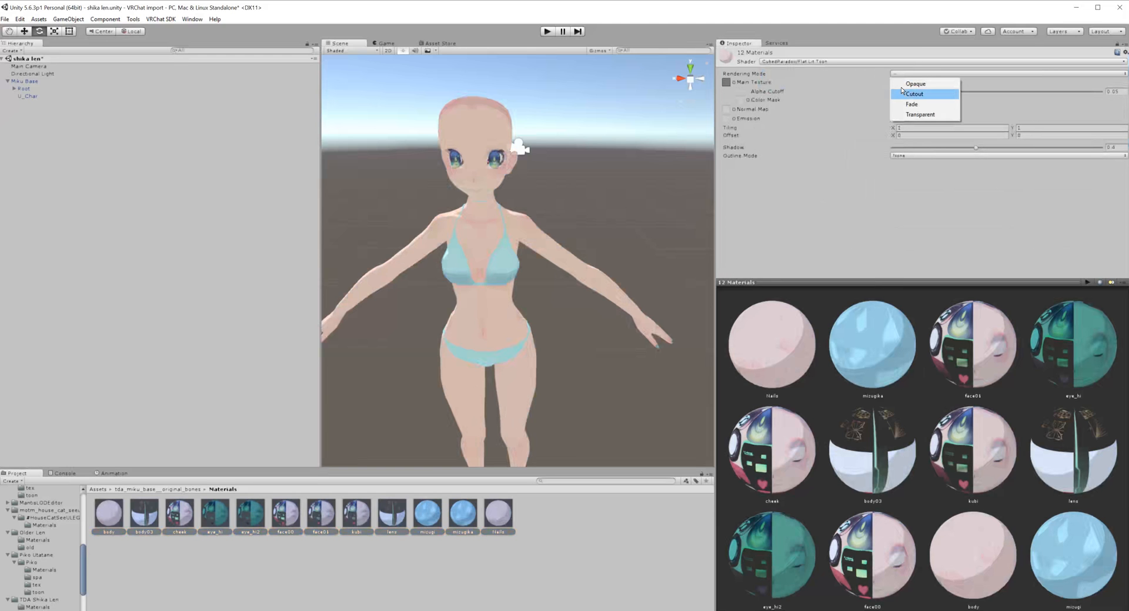
pyautogui.click(856, 207)
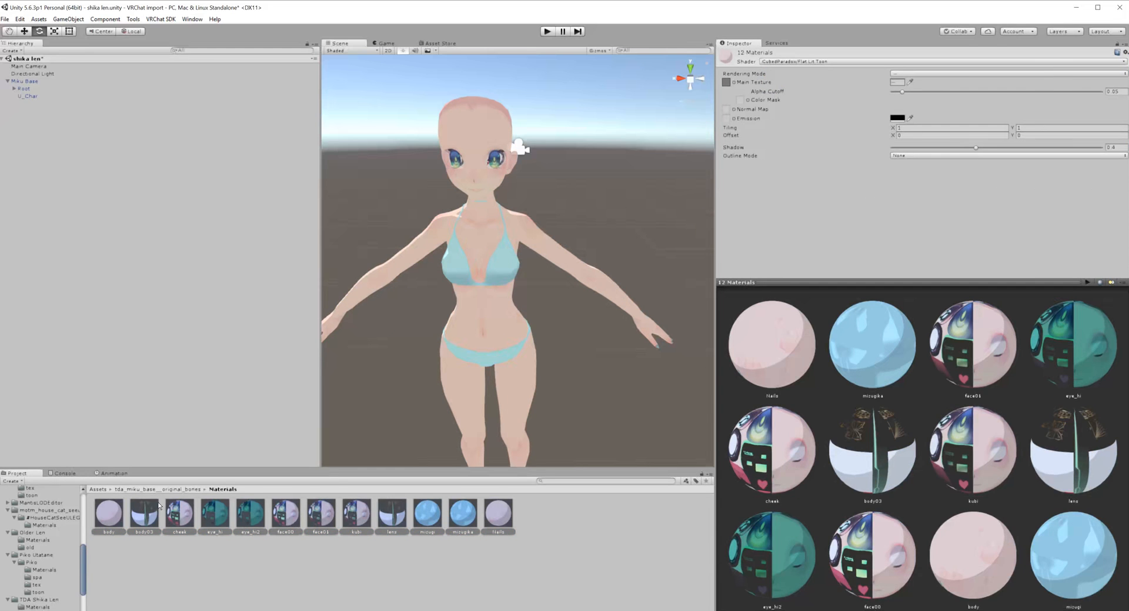
# Step: Give only the body, face00, nails and two blue swimsuit materials a Tinted outline with a width of 0.1
pyautogui.keyDown('ctrl'); pyautogui.click(179, 513); pyautogui.keyUp('ctrl')
pyautogui.keyDown('ctrl'); pyautogui.click(214, 513); pyautogui.keyUp('ctrl')
pyautogui.keyDown('ctrl'); pyautogui.click(249, 513); pyautogui.keyUp('ctrl')
pyautogui.keyDown('ctrl'); pyautogui.click(321, 514); pyautogui.keyUp('ctrl')
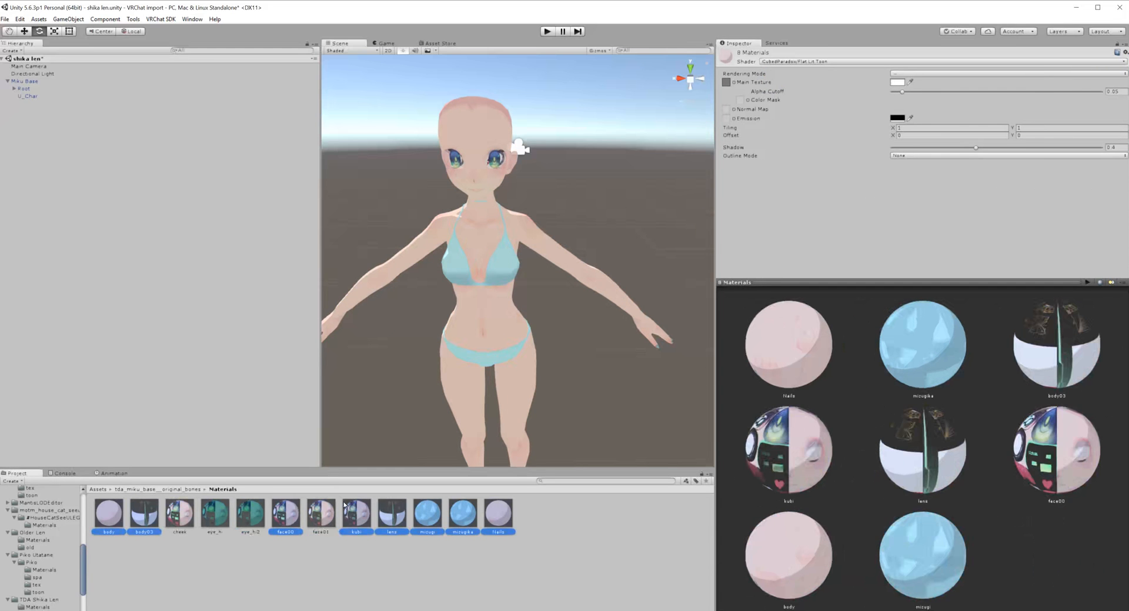
pyautogui.keyDown('ctrl'); pyautogui.click(357, 514); pyautogui.keyUp('ctrl')
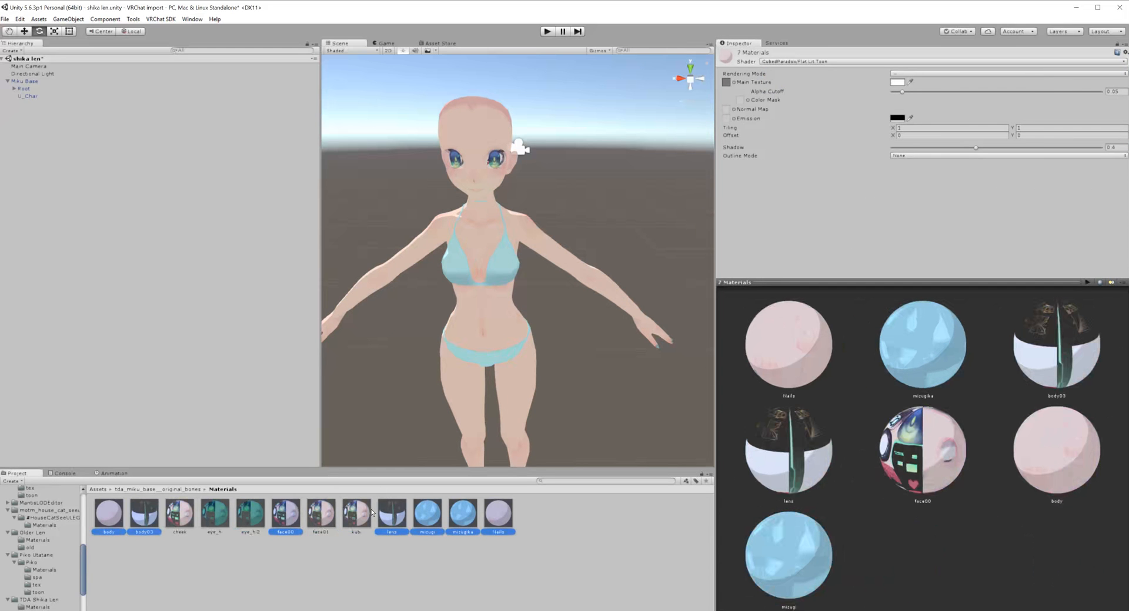
pyautogui.keyDown('ctrl'); pyautogui.click(392, 514); pyautogui.keyUp('ctrl')
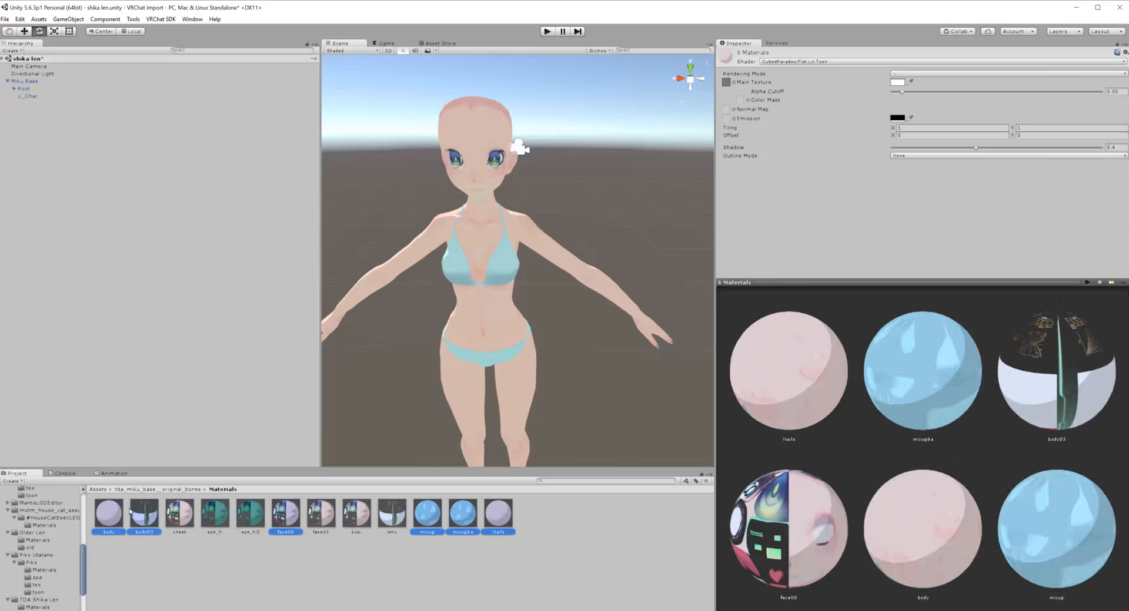
pyautogui.keyDown('ctrl'); pyautogui.click(153, 513); pyautogui.keyUp('ctrl')
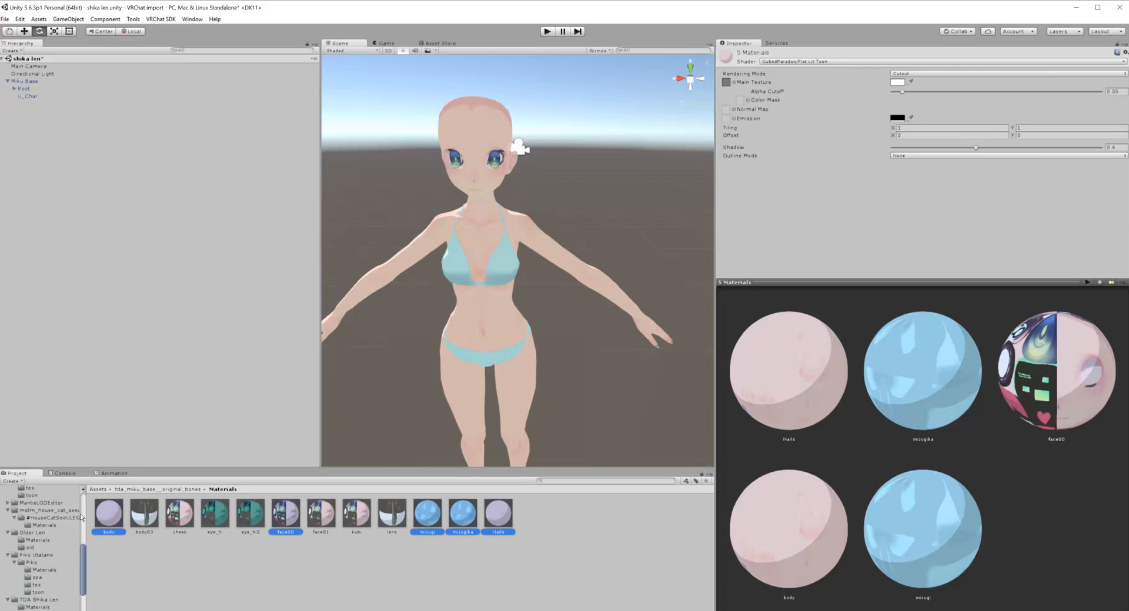
pyautogui.click(910, 158)
pyautogui.click(902, 167)
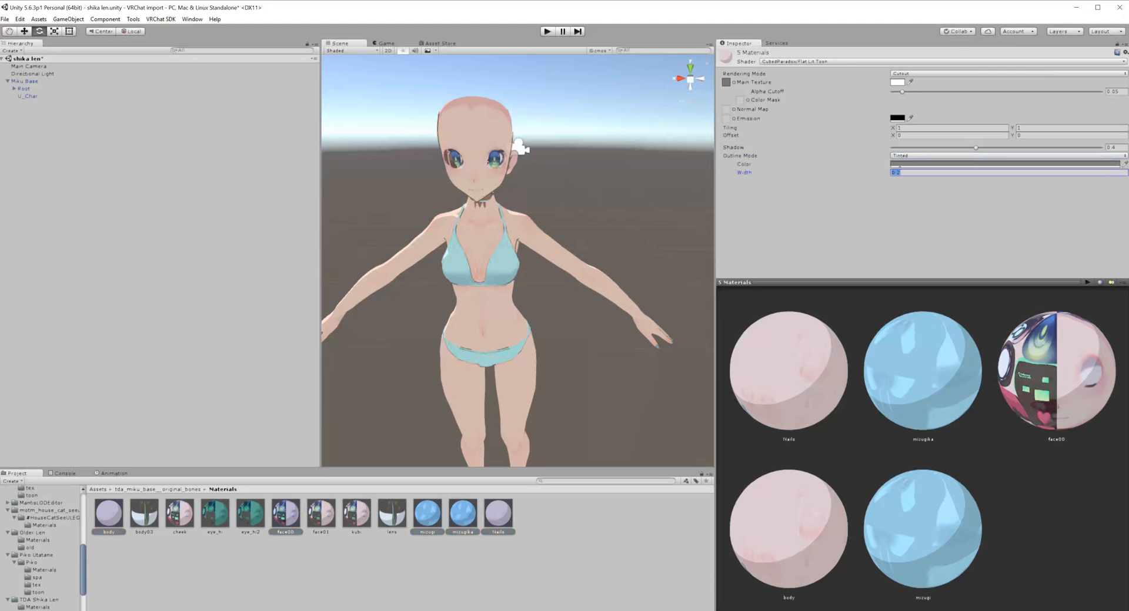
pyautogui.write('0.1')
pyautogui.click(900, 73)
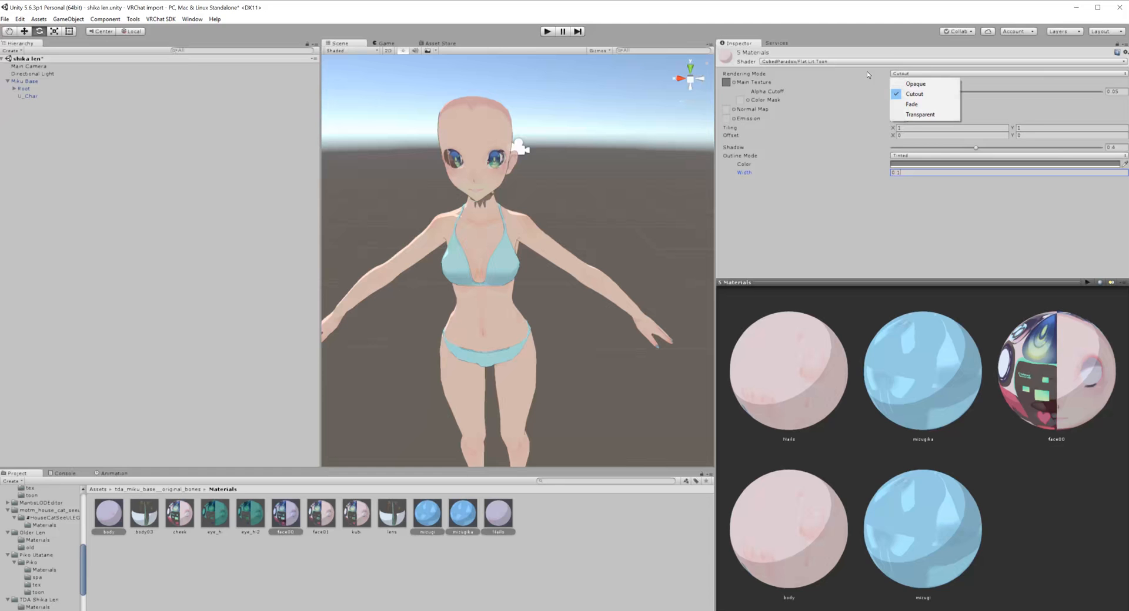
pyautogui.click(812, 234)
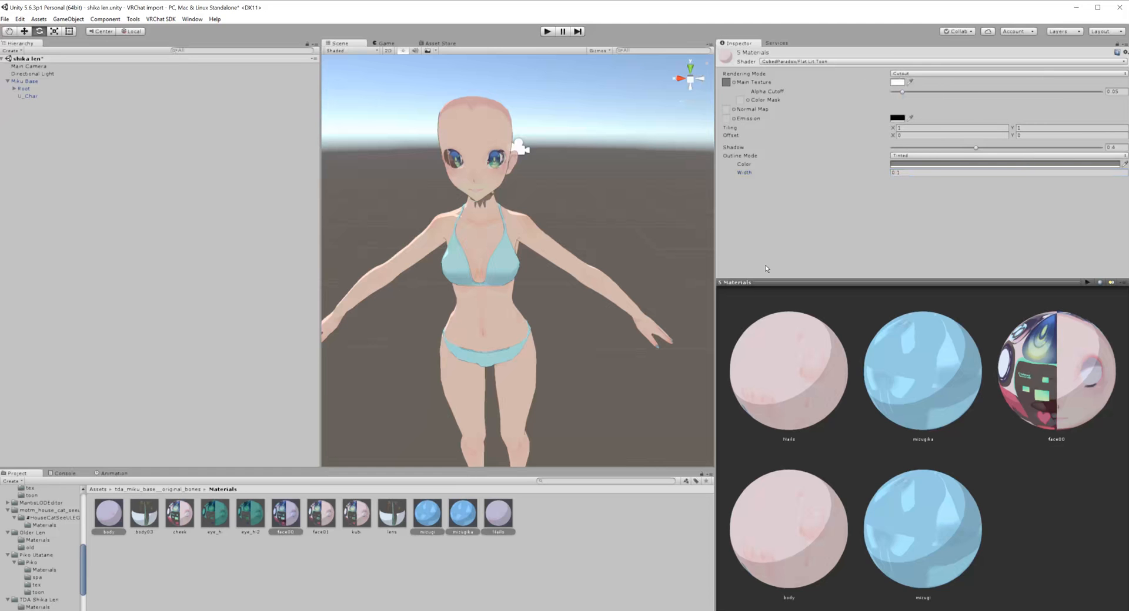
# Step: Add face01 to the selected materials and set their rendering mode to Cutout
pyautogui.keyDown('ctrl'); pyautogui.click(321, 514); pyautogui.keyUp('ctrl')
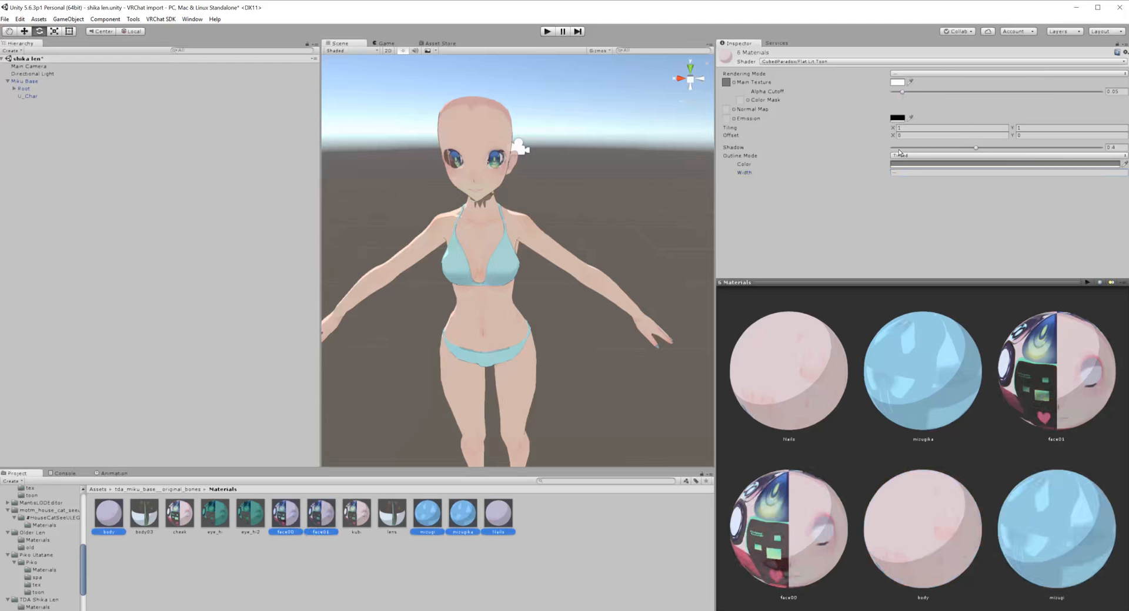
pyautogui.click(896, 73)
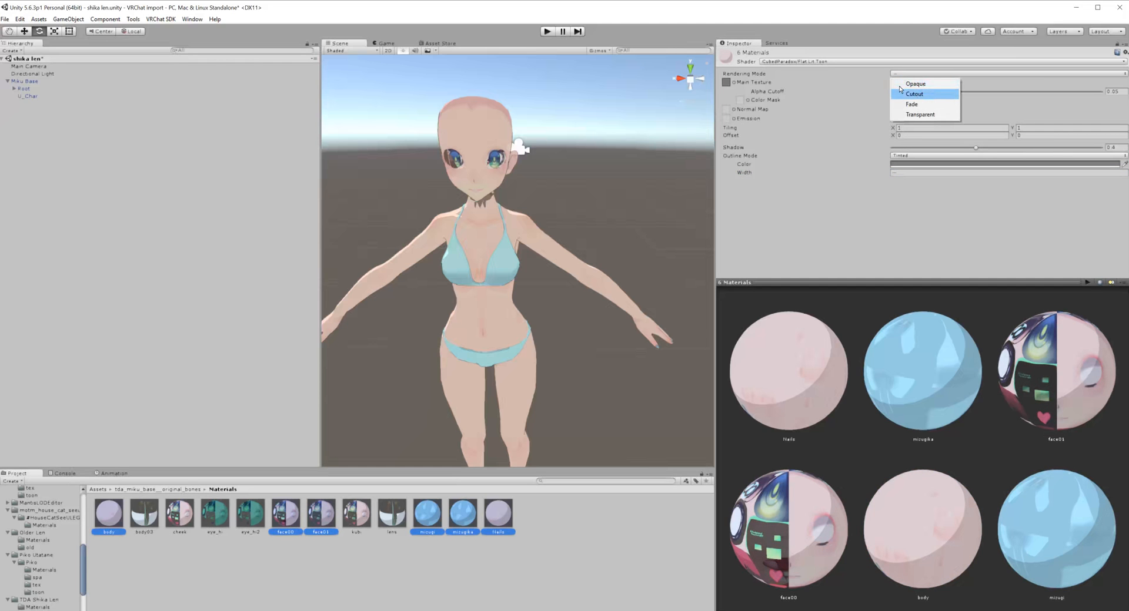
pyautogui.click(901, 93)
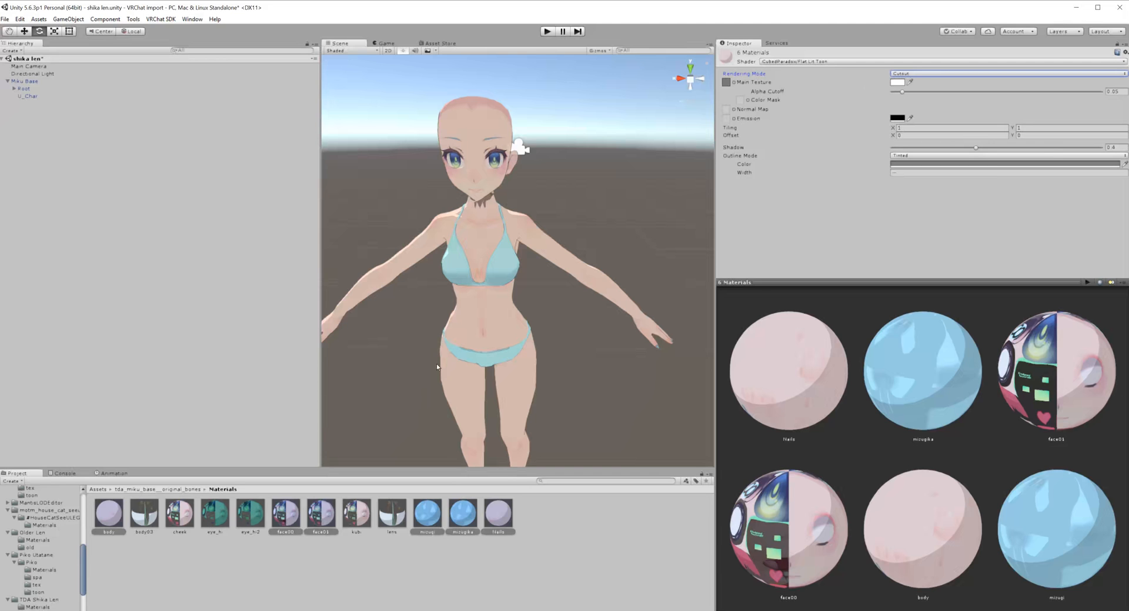
# Step: Take face01 out of the selection and choose Cutout rendering for the other five materials
pyautogui.keyDown('ctrl'); pyautogui.click(310, 504); pyautogui.keyUp('ctrl')
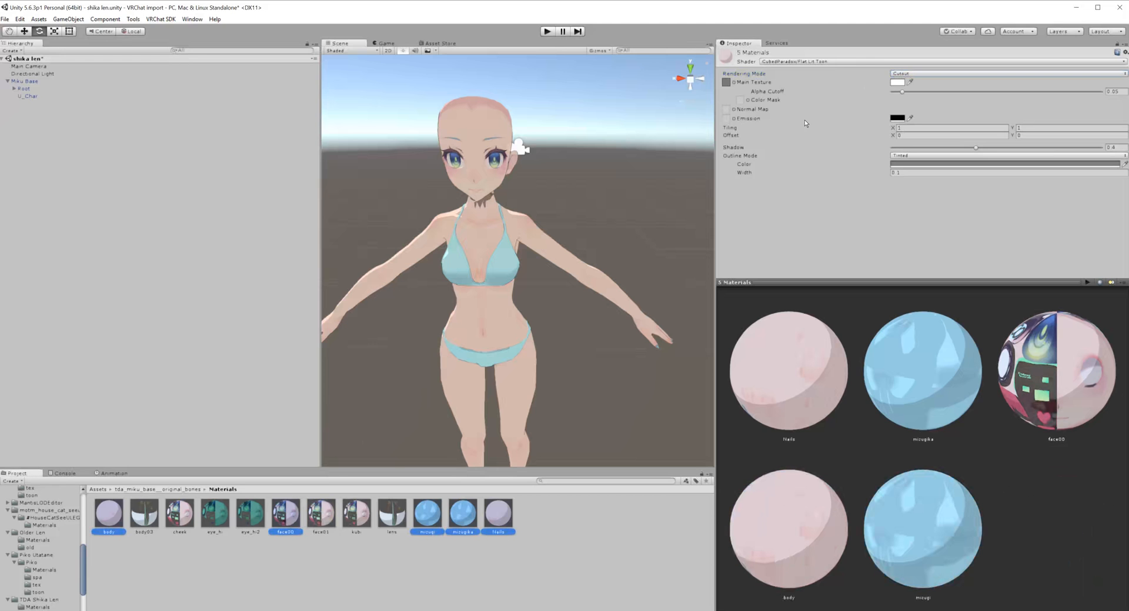
pyautogui.click(905, 73)
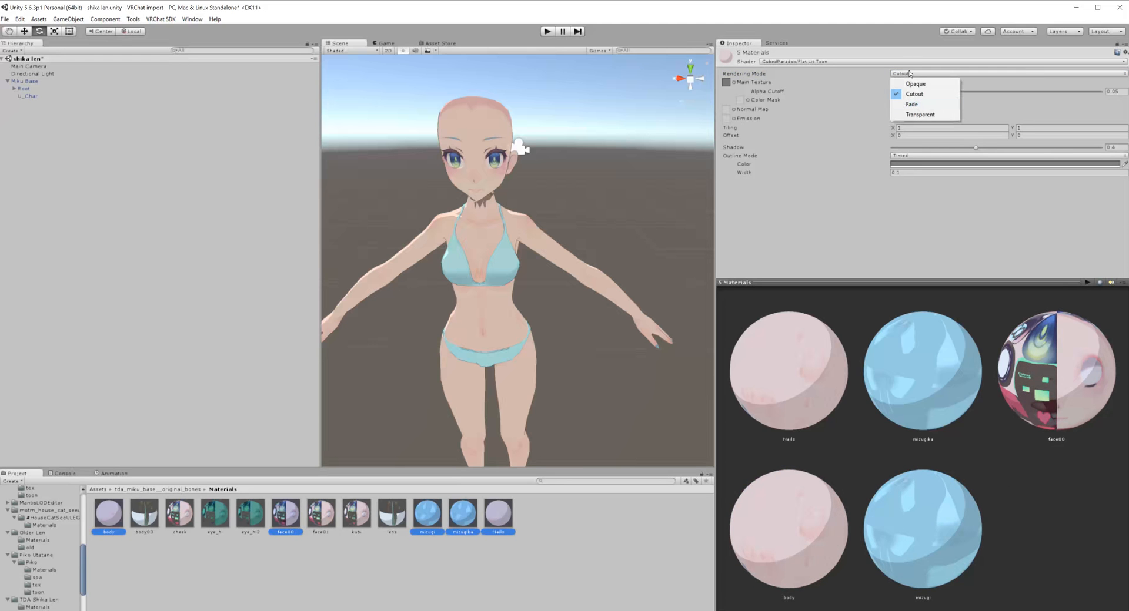
pyautogui.click(914, 94)
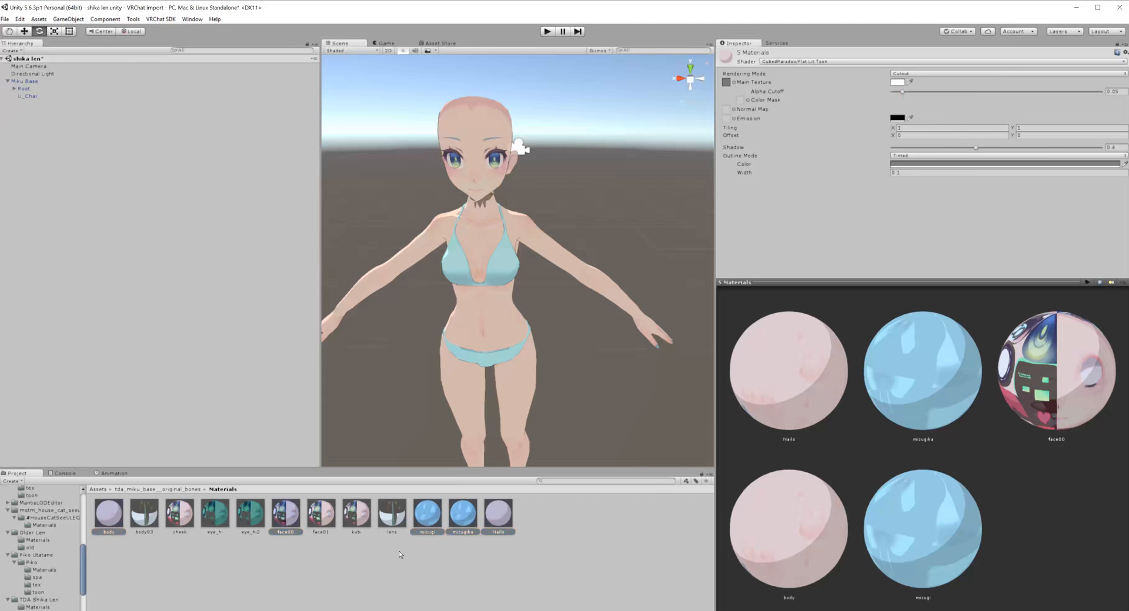
# Step: Set the rendering mode of the cheek, eye_hi, eye_hi2, kubi, lens and second body materials to Fade
pyautogui.click(231, 592)
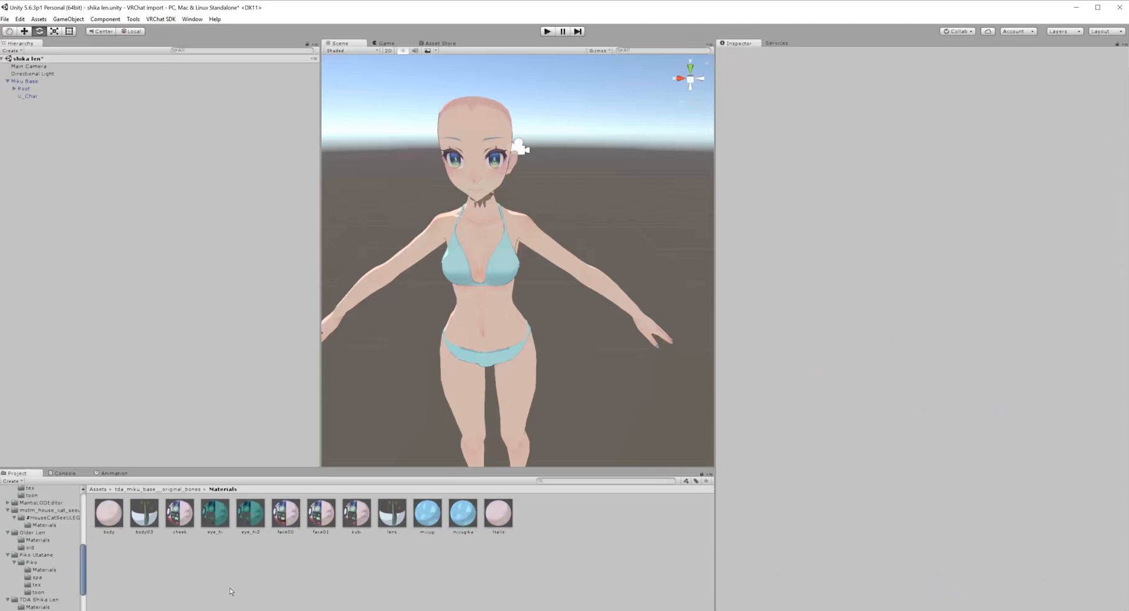
pyautogui.click(144, 513)
pyautogui.keyDown('ctrl'); pyautogui.click(179, 513); pyautogui.keyUp('ctrl')
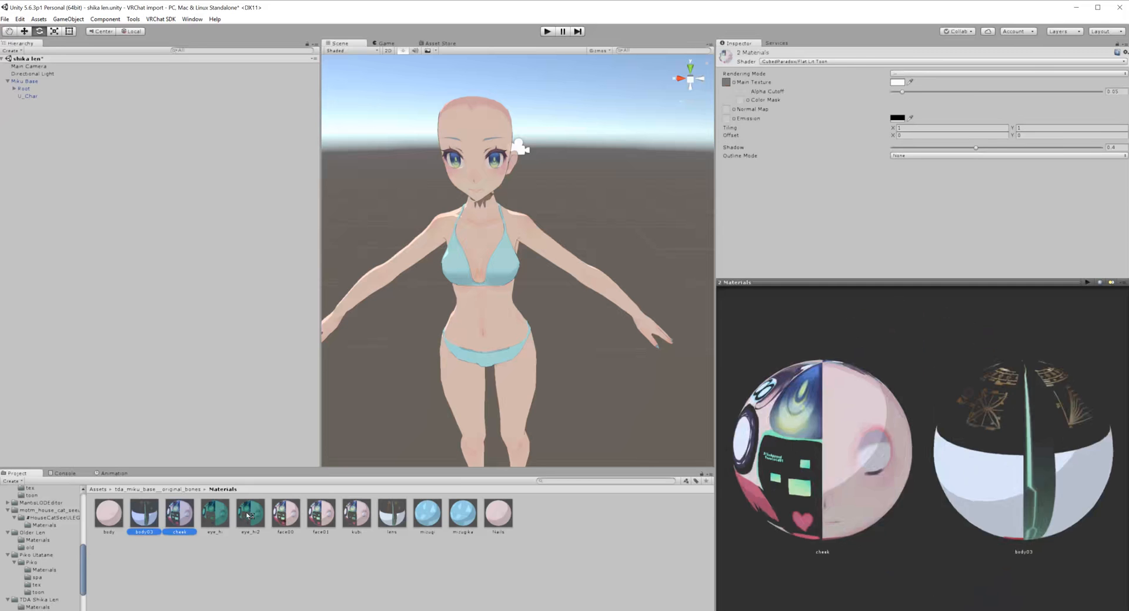
pyautogui.keyDown('ctrl'); pyautogui.click(215, 513); pyautogui.keyUp('ctrl')
pyautogui.keyDown('ctrl'); pyautogui.click(250, 513); pyautogui.keyUp('ctrl')
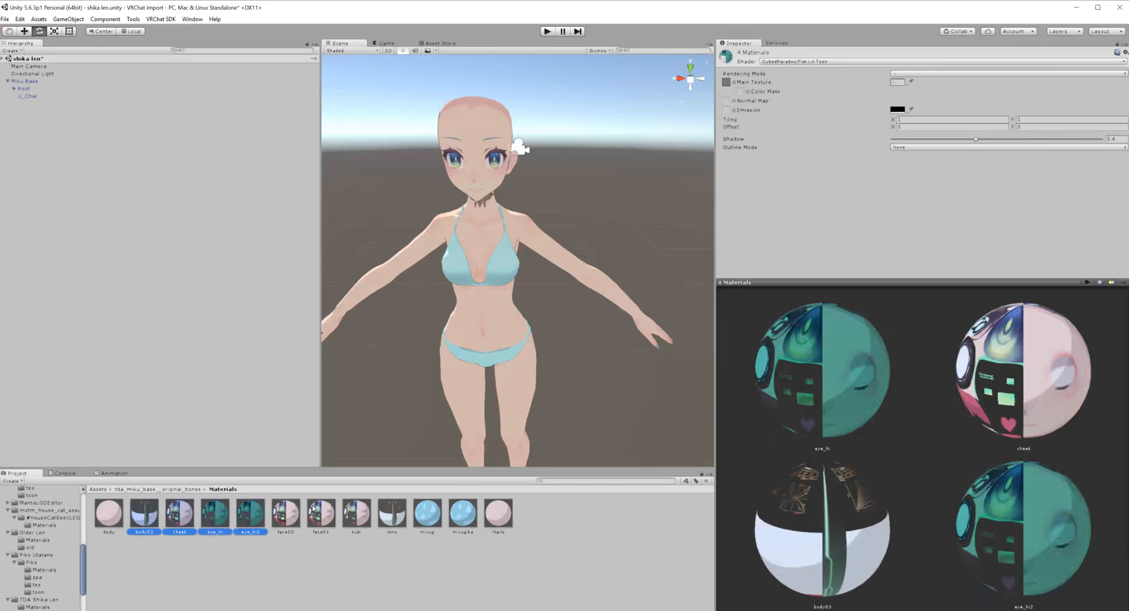
pyautogui.keyDown('ctrl'); pyautogui.click(317, 510); pyautogui.keyUp('ctrl')
pyautogui.keyDown('ctrl'); pyautogui.click(321, 510); pyautogui.keyUp('ctrl')
pyautogui.keyDown('ctrl'); pyautogui.click(357, 509); pyautogui.keyUp('ctrl')
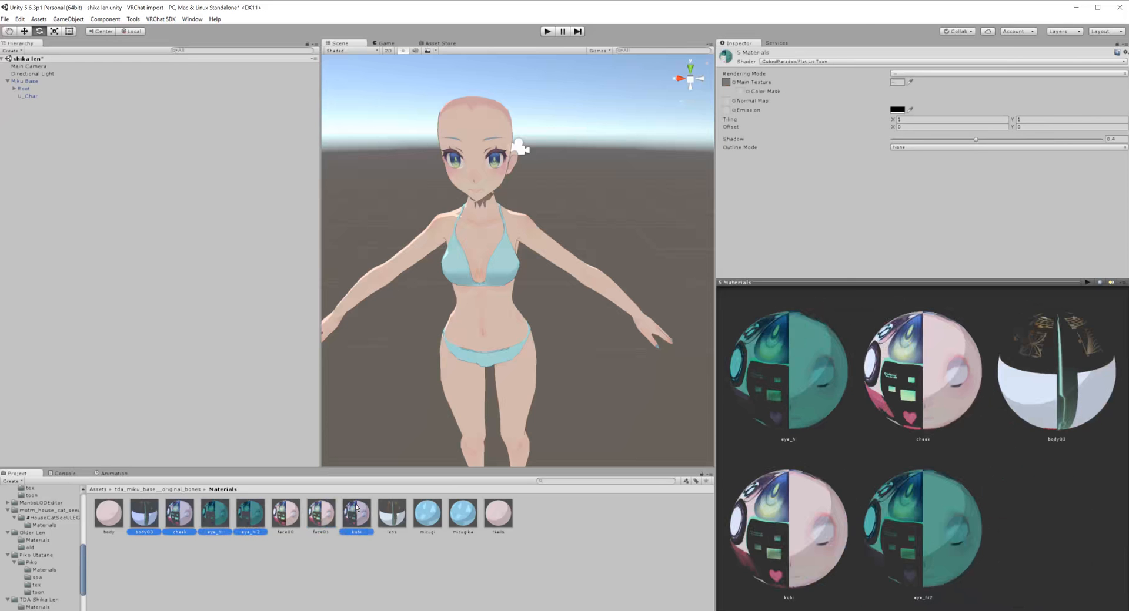
pyautogui.keyDown('ctrl'); pyautogui.click(391, 512); pyautogui.keyUp('ctrl')
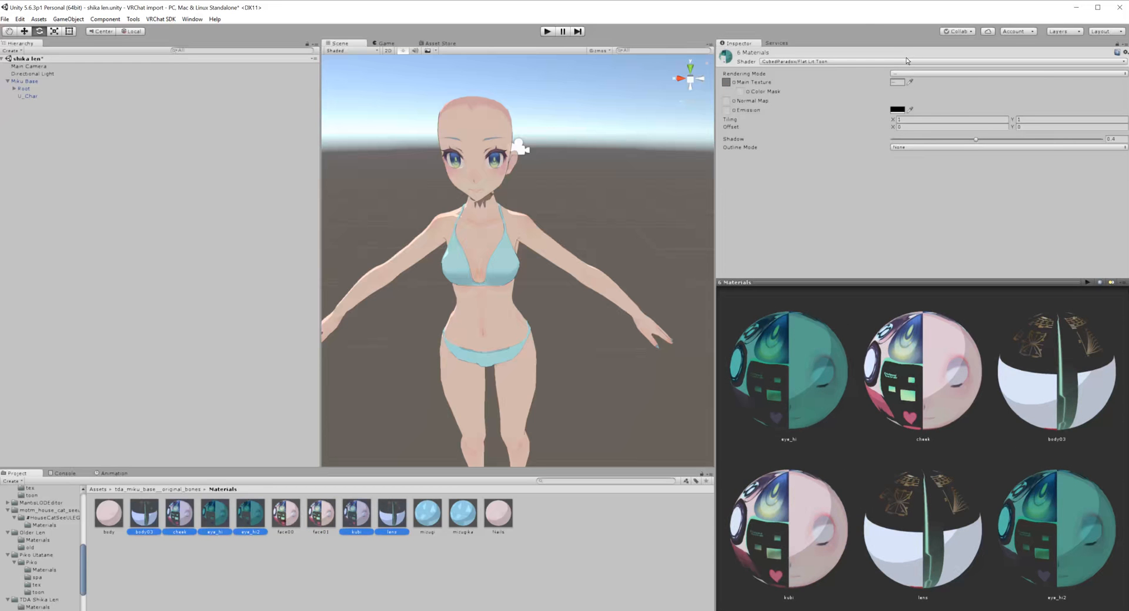
pyautogui.click(896, 74)
pyautogui.click(911, 104)
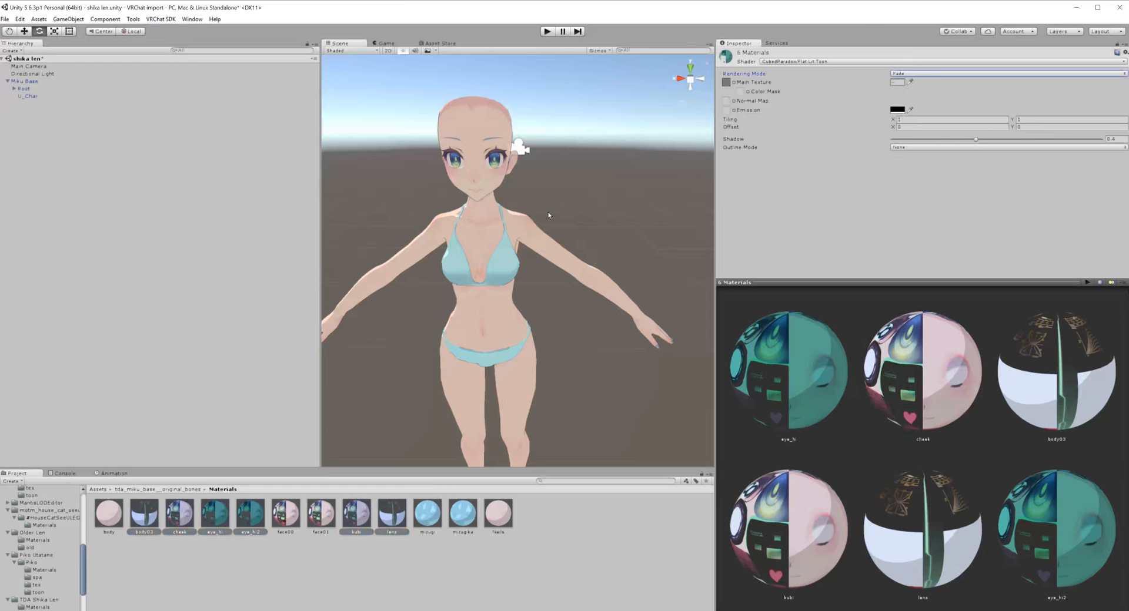
# Step: Try Cutout rendering on the lens material while viewing the eye up close, and return it to Fade
pyautogui.scroll(5, 427, 128)
pyautogui.moveTo(428, 128); pyautogui.dragTo(460, 35, button='right')
pyautogui.scroll(4, 366, 34)
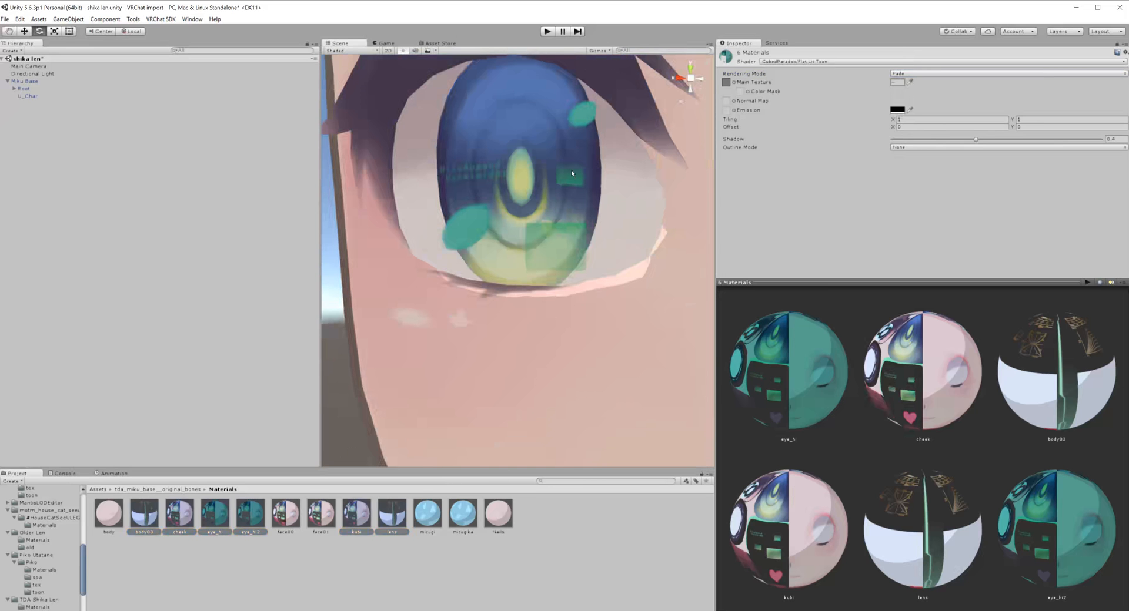
pyautogui.click(373, 579)
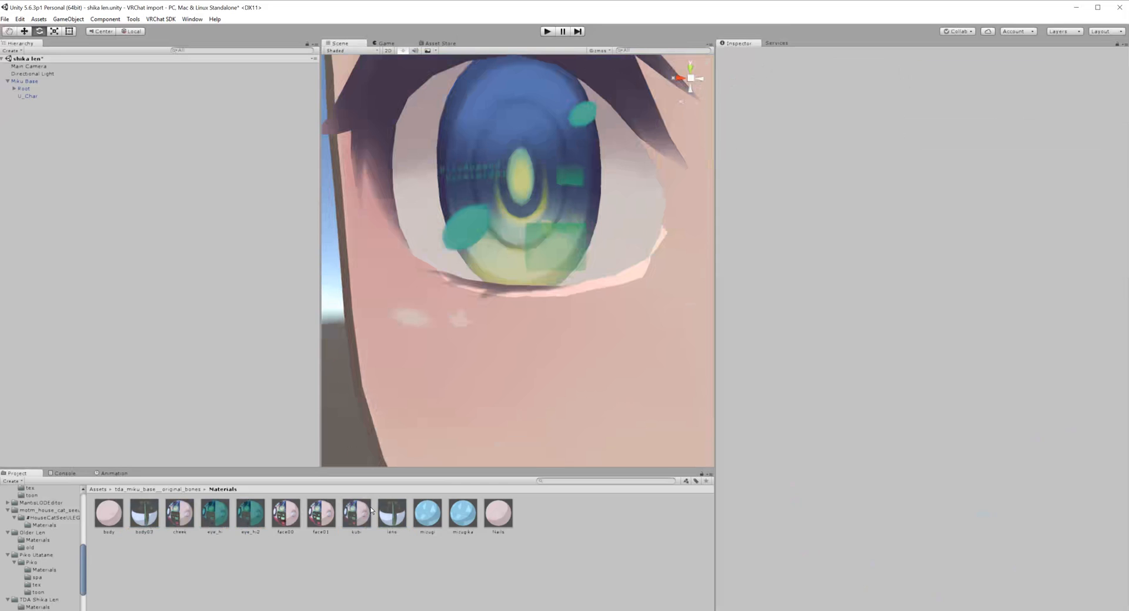
pyautogui.click(391, 513)
pyautogui.click(906, 73)
pyautogui.click(914, 95)
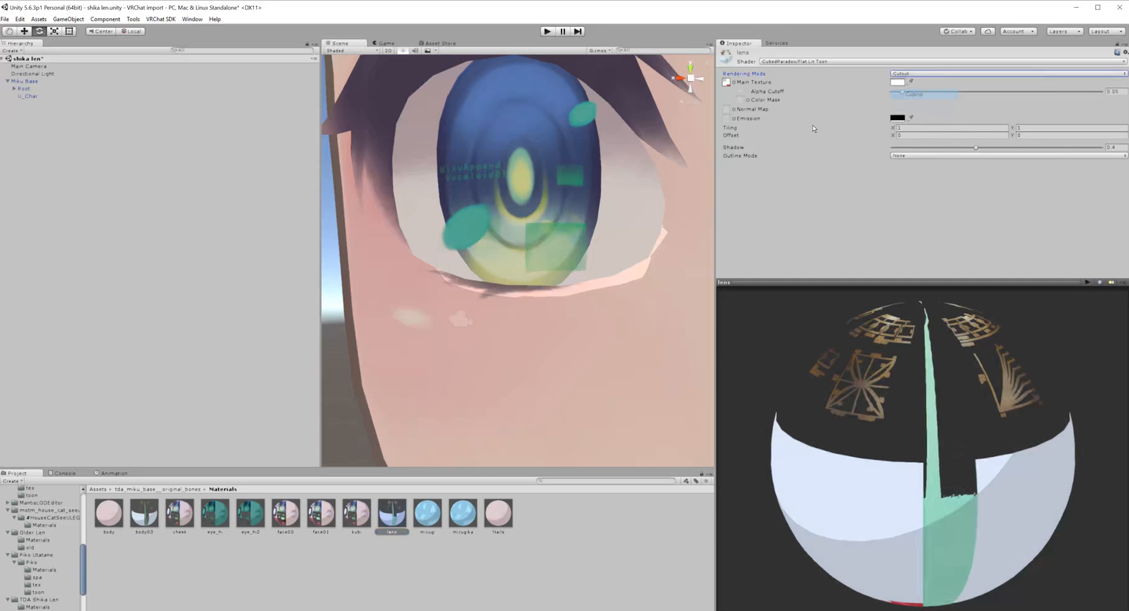
pyautogui.click(909, 73)
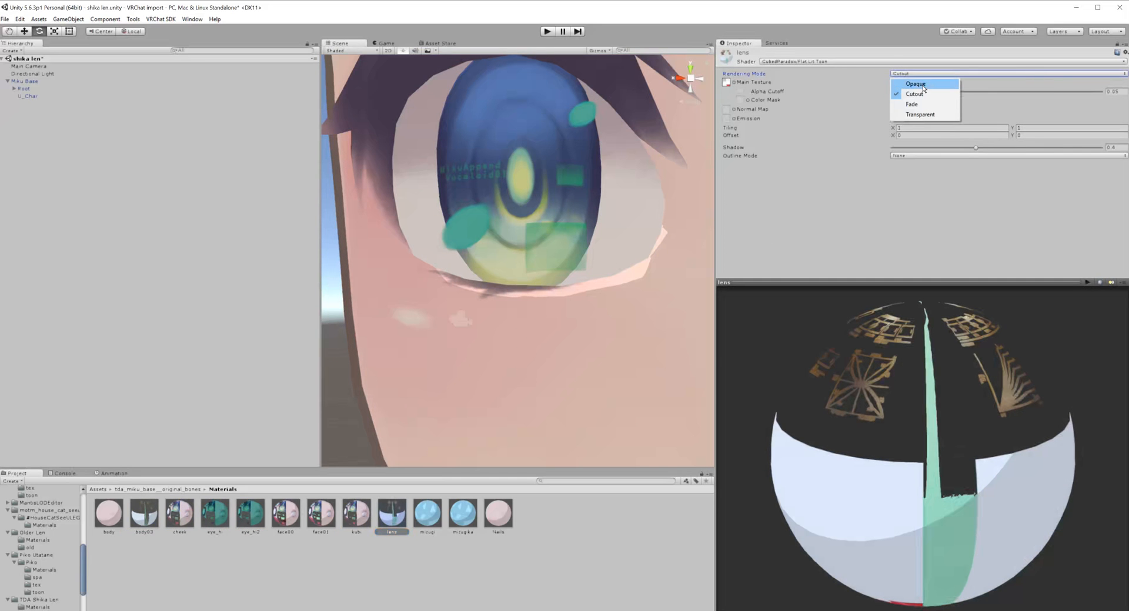
pyautogui.click(912, 103)
pyautogui.click(535, 573)
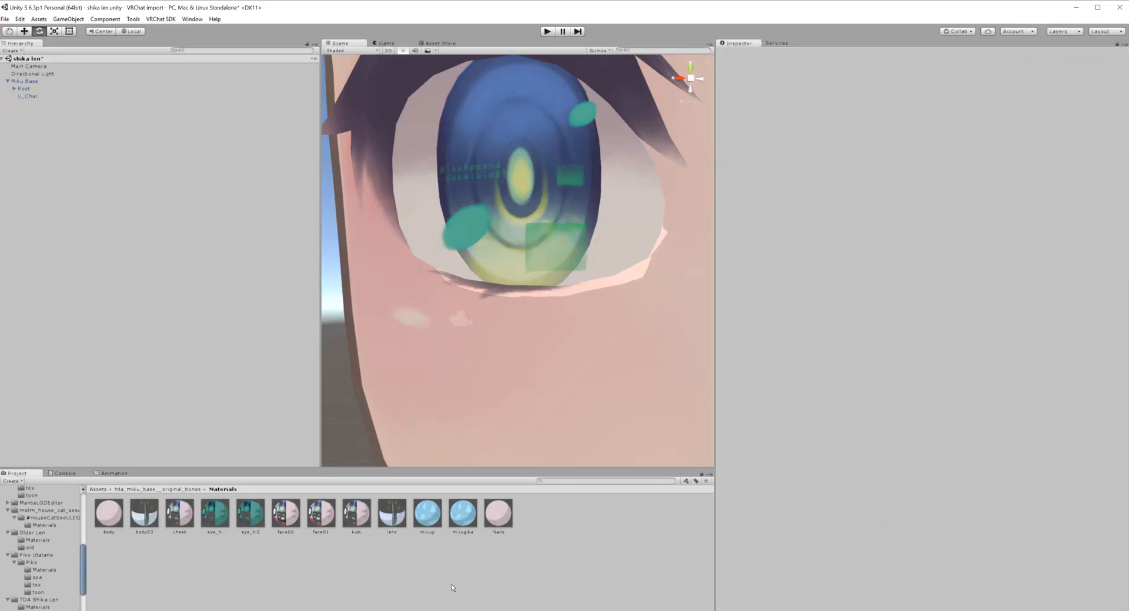
# Step: Set the outline width to 0.1 for all materials except cheek, eye_hi, eye_hi2, kubi and lens
pyautogui.click(498, 513)
pyautogui.hotkey('ctrl', 'a')
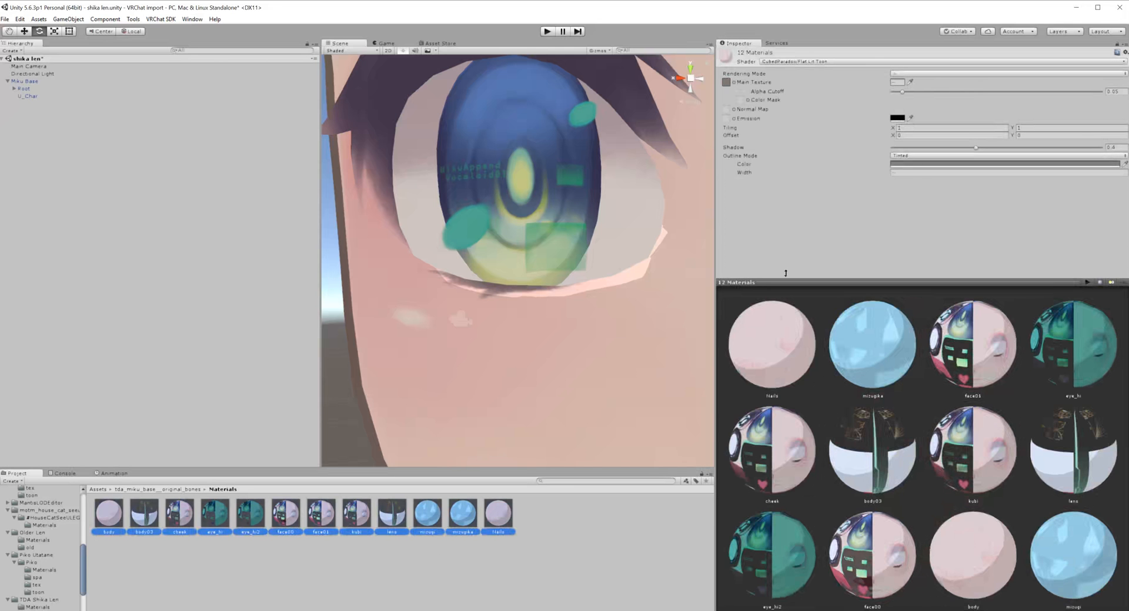
pyautogui.keyDown('ctrl'); pyautogui.click(171, 509); pyautogui.keyUp('ctrl')
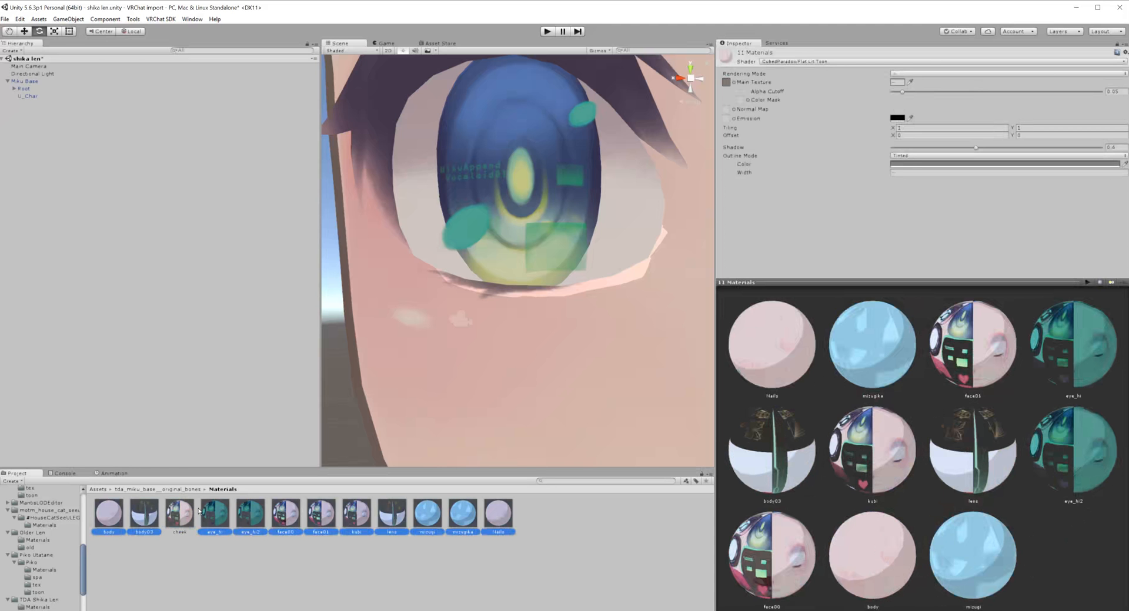
pyautogui.keyDown('ctrl'); pyautogui.click(250, 513); pyautogui.keyUp('ctrl')
pyautogui.keyDown('ctrl'); pyautogui.click(214, 513); pyautogui.keyUp('ctrl')
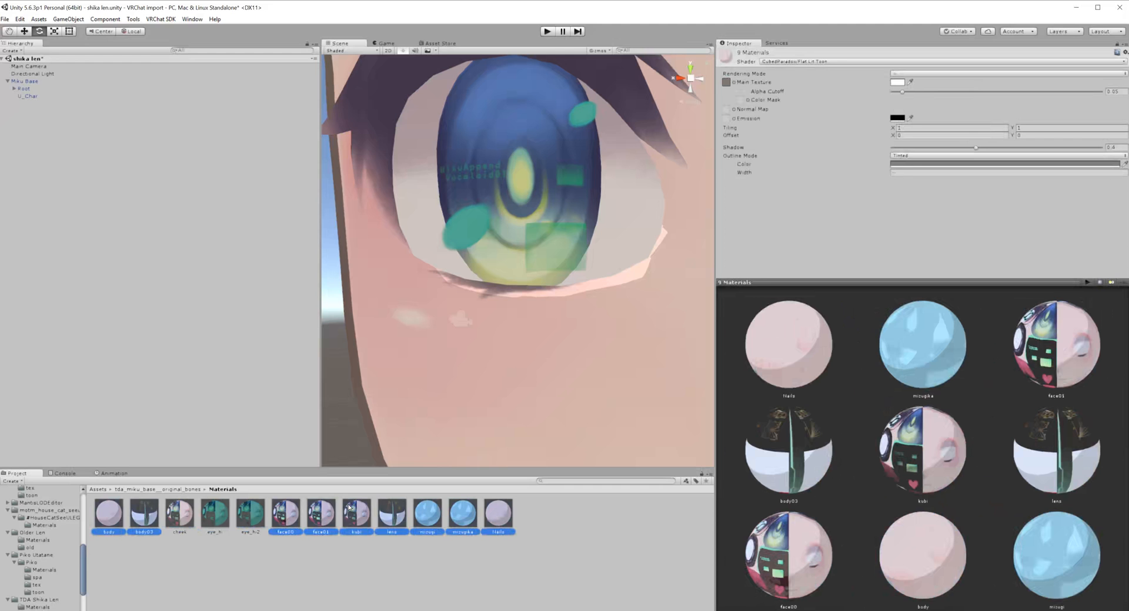
pyautogui.keyDown('ctrl'); pyautogui.click(391, 513); pyautogui.keyUp('ctrl')
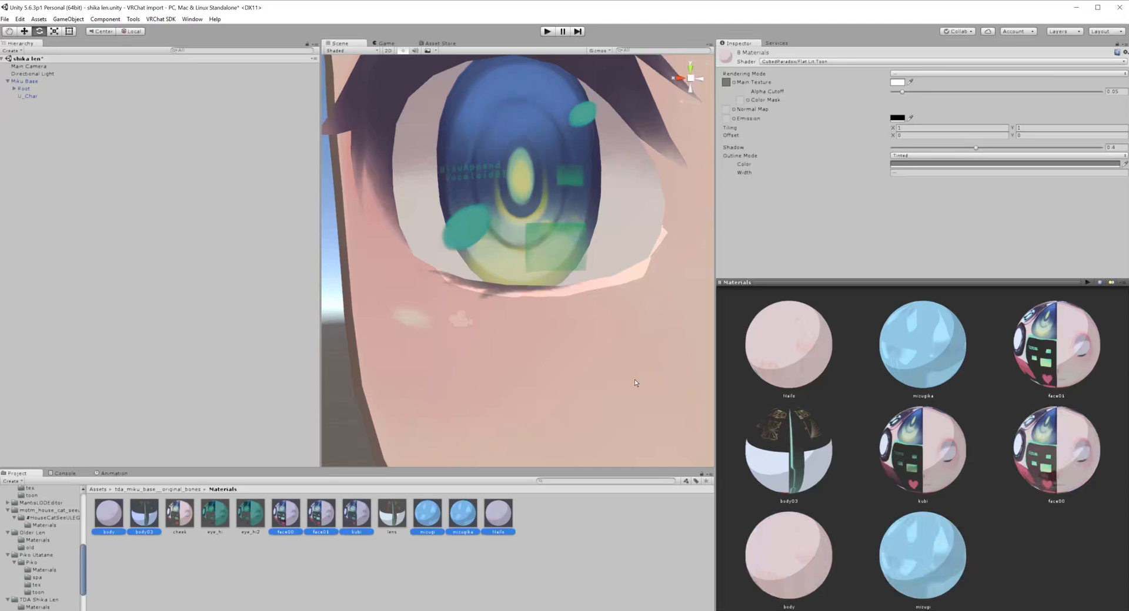
pyautogui.keyDown('ctrl'); pyautogui.click(356, 513); pyautogui.keyUp('ctrl')
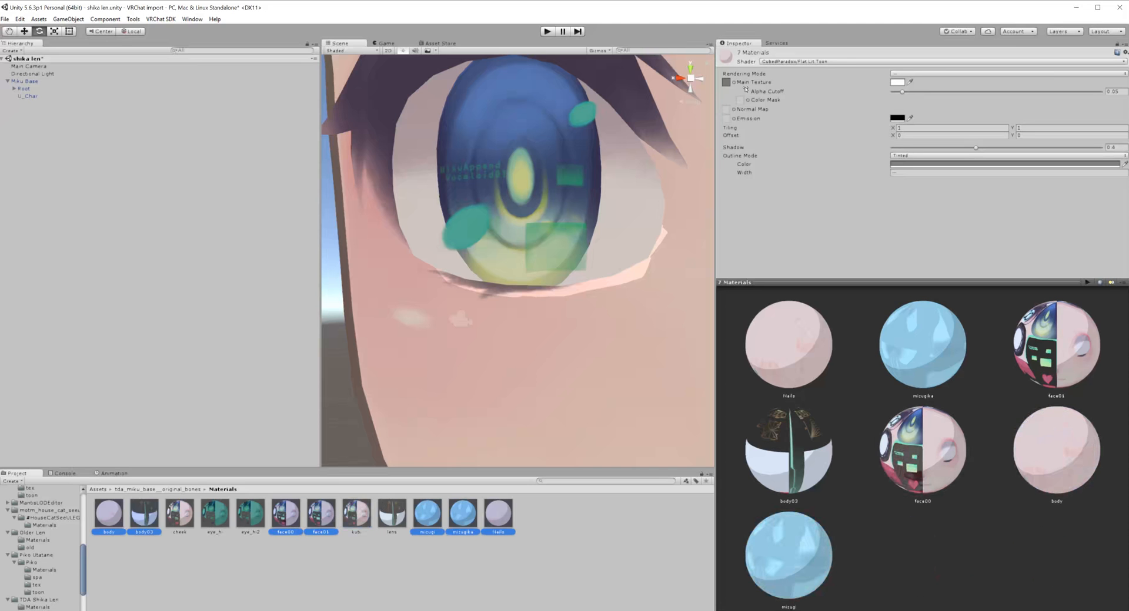
pyautogui.click(940, 171)
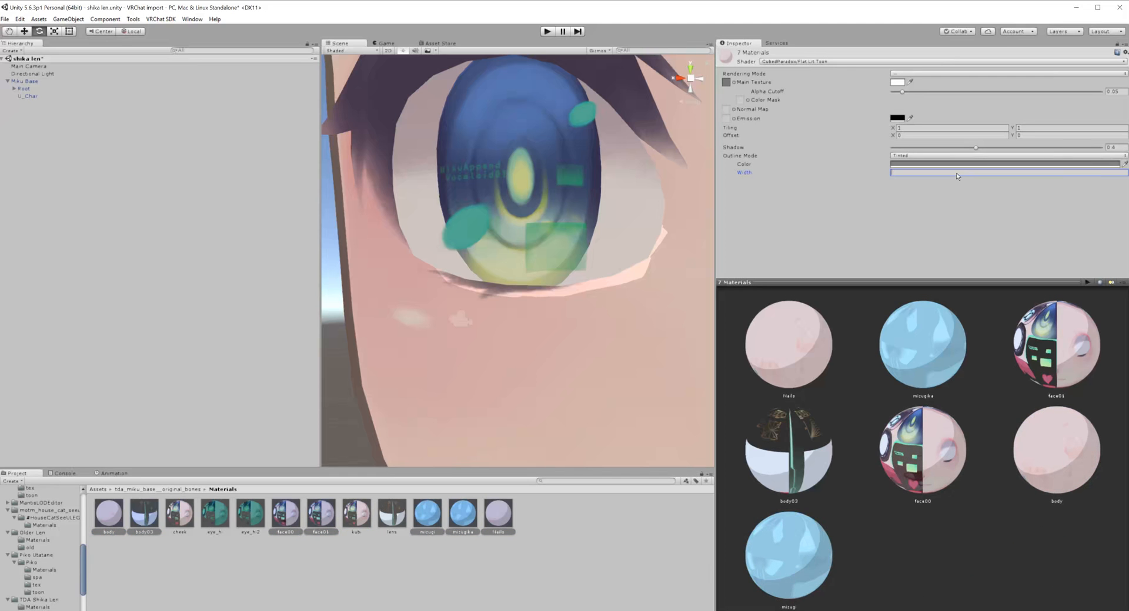
pyautogui.write('0.1')
pyautogui.click(533, 350)
pyautogui.scroll(-10, 400, 393)
pyautogui.scroll(3, 475, 341)
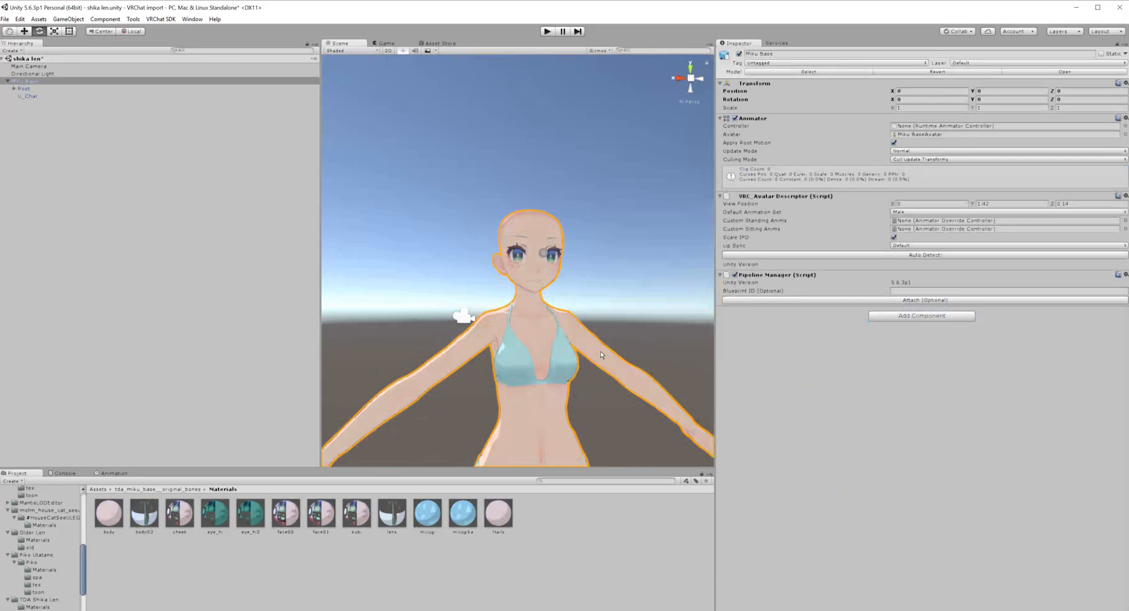
pyautogui.click(338, 437)
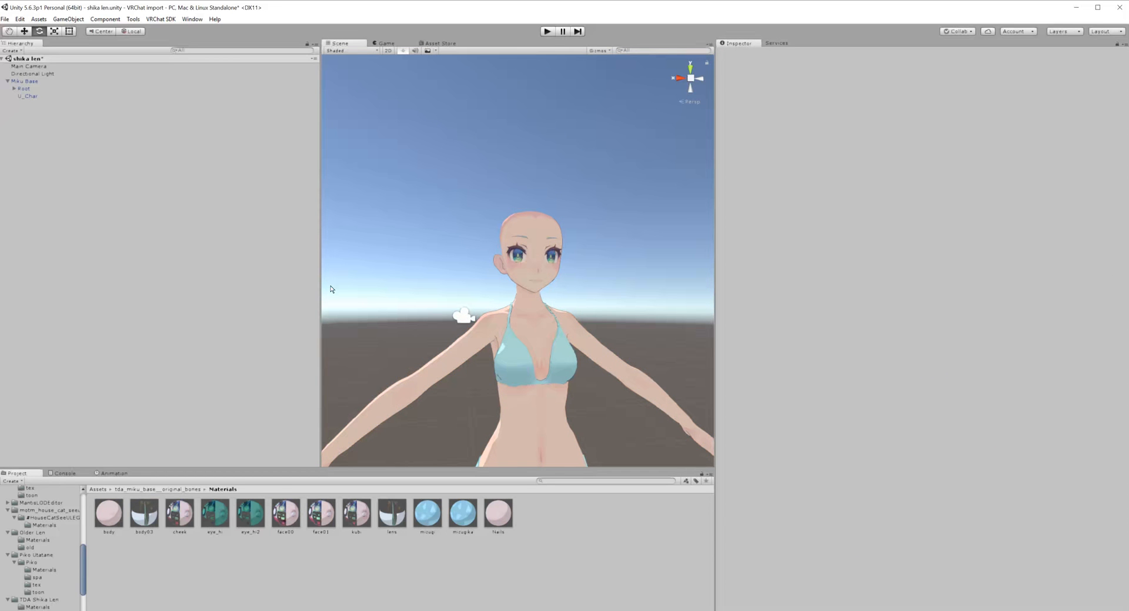
# Step: Set the lip sync mode of Miku Base's avatar descriptor to Viseme Blend Shape
pyautogui.click(21, 80)
pyautogui.moveTo(497, 274); pyautogui.dragTo(507, 293, button='right')
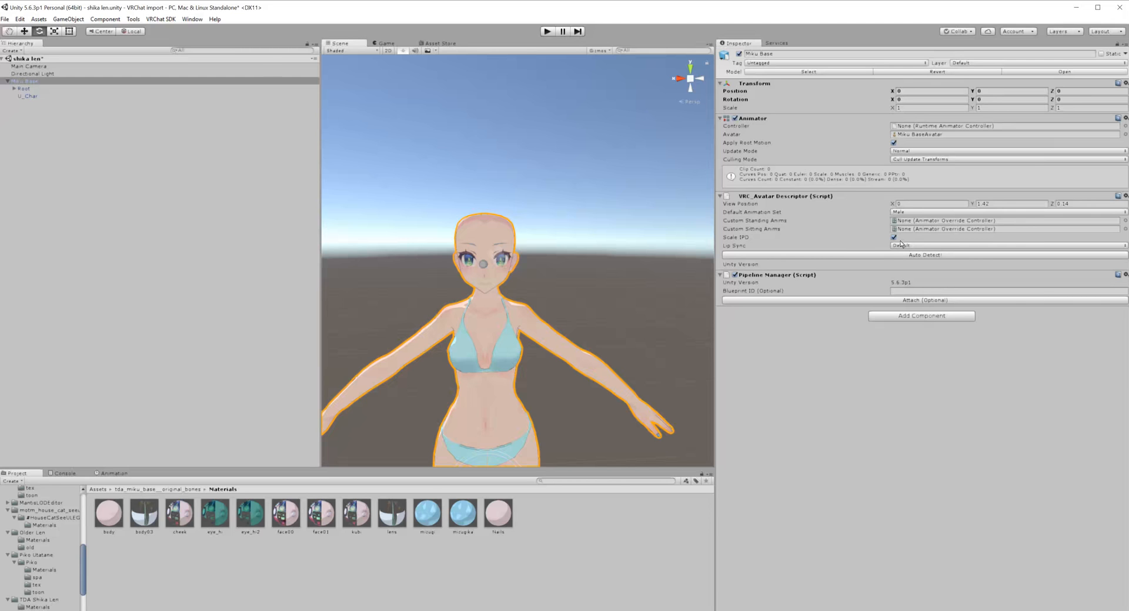
pyautogui.click(901, 245)
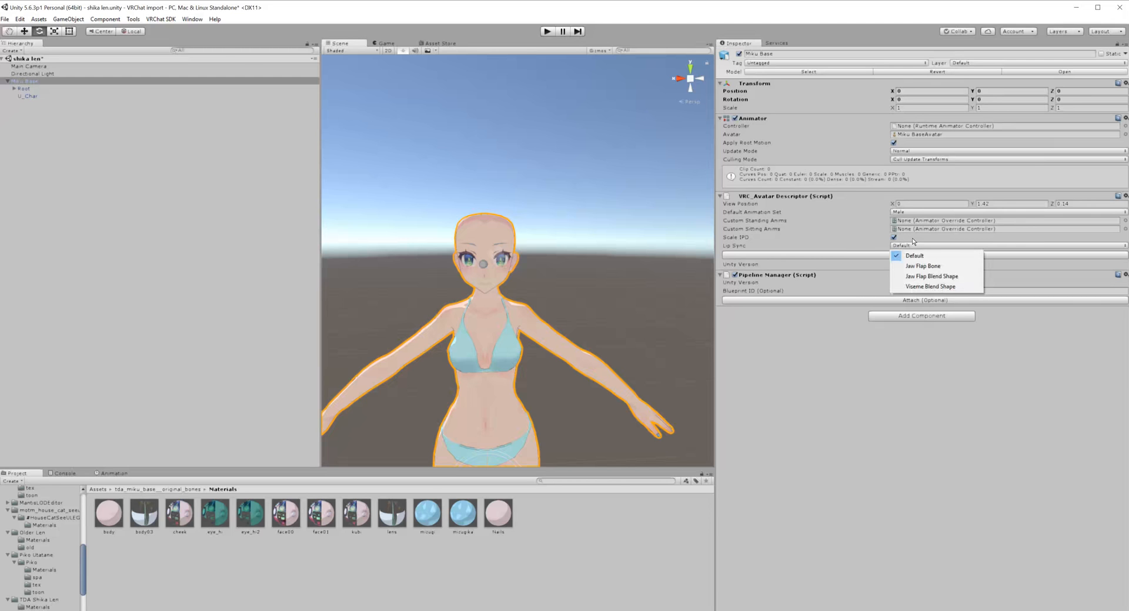
pyautogui.click(342, 265)
pyautogui.click(23, 81)
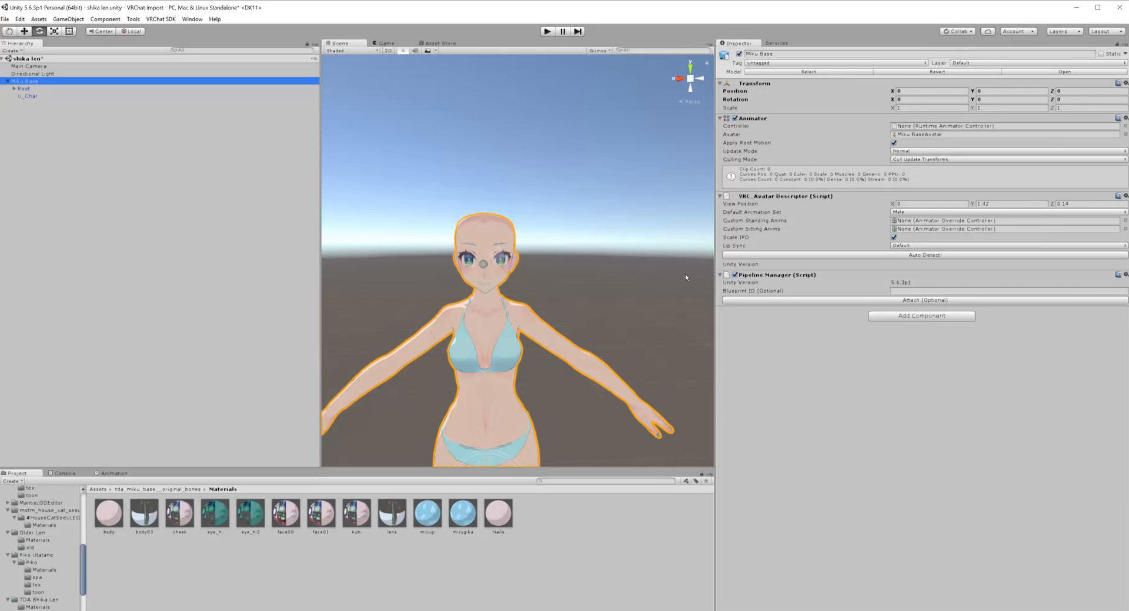
pyautogui.click(908, 245)
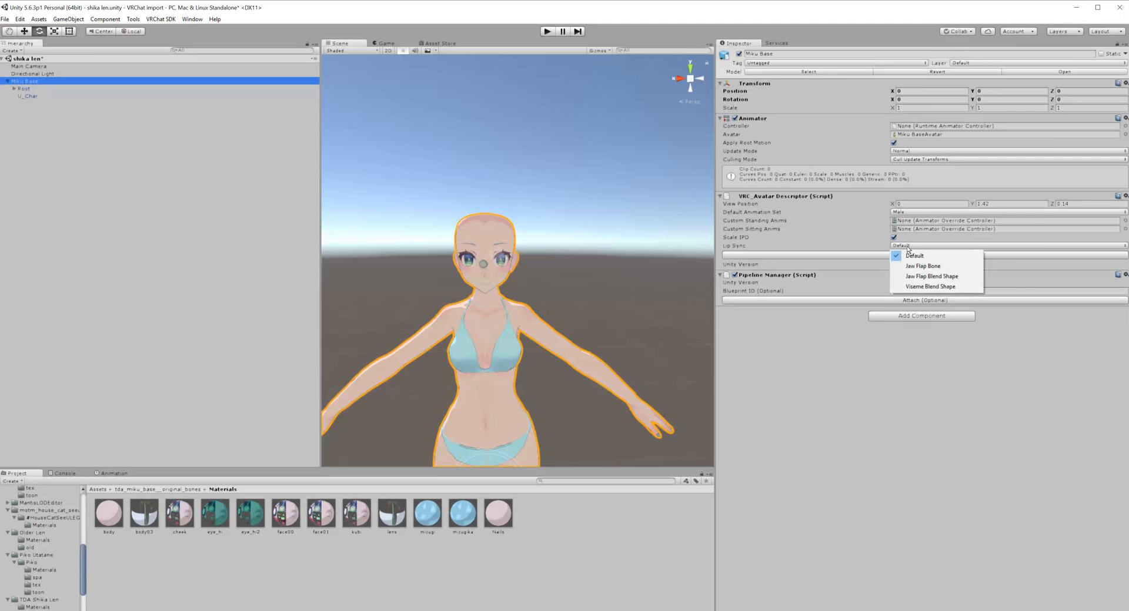
pyautogui.click(910, 286)
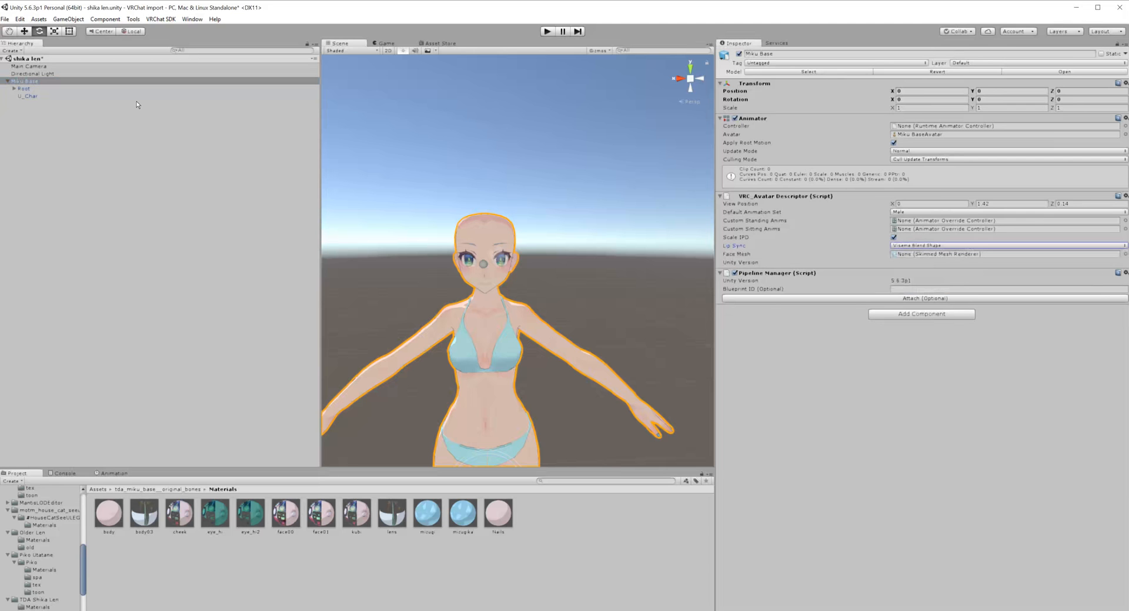
# Step: Preview the A2 and I mouth blend shapes on the U_Char mesh by raising their values
pyautogui.click(24, 95)
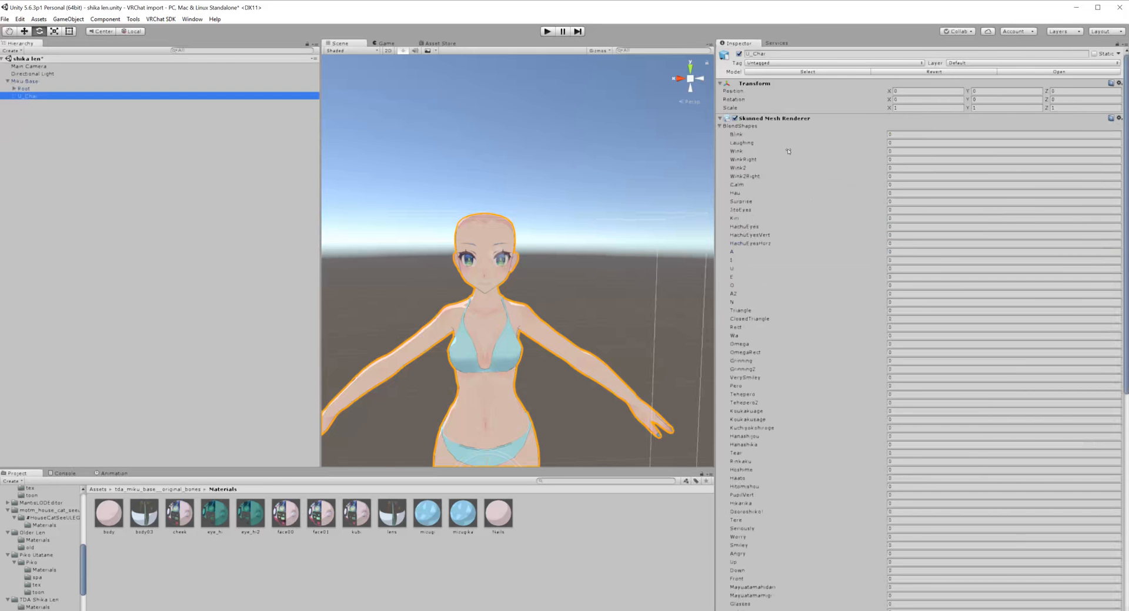
pyautogui.scroll(-5, 866, 395)
pyautogui.scroll(5, 891, 285)
pyautogui.click(888, 294)
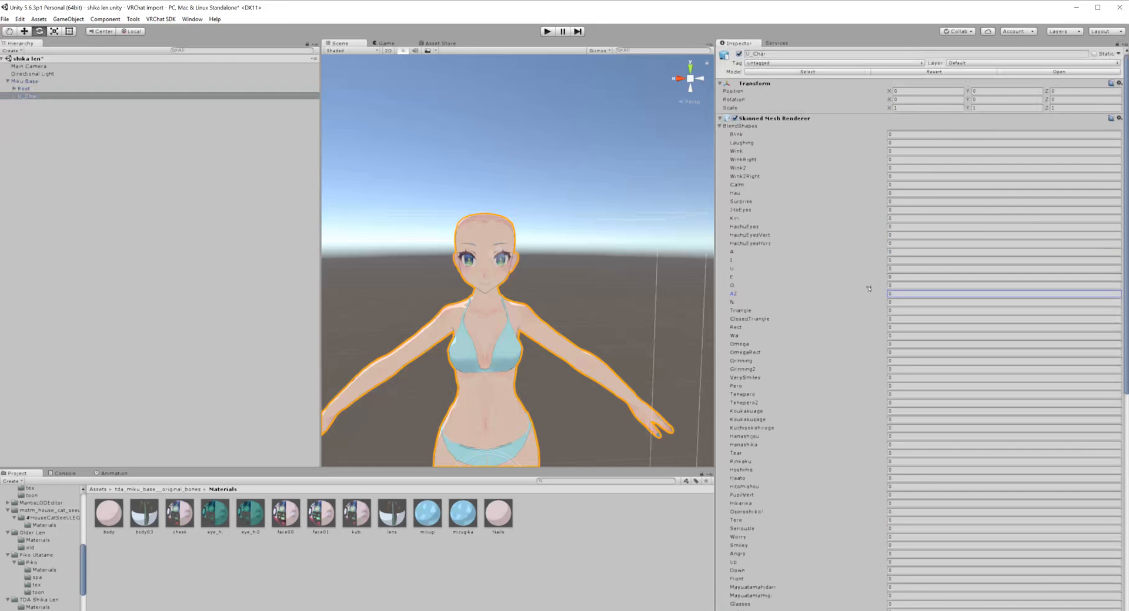
pyautogui.write('85.25')
pyautogui.moveTo(734, 293); pyautogui.dragTo(174, 297)
pyautogui.moveTo(859, 261); pyautogui.dragTo(1062, 263)
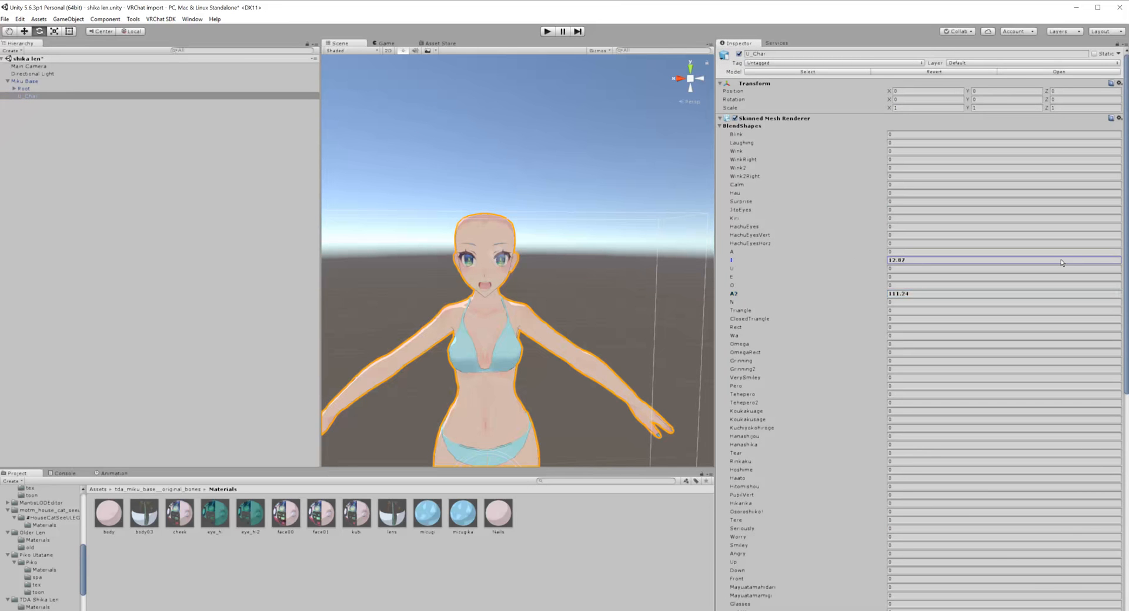
# Step: Reset U_Char's I and A2 blend shapes to 0
pyautogui.moveTo(295, 281); pyautogui.dragTo(129, 285)
pyautogui.press('BackSpace')
pyautogui.press('BackSpace')
pyautogui.press('BackSpace')
pyautogui.press('BackSpace')
pyautogui.press('BackSpace')
pyautogui.press('BackSpace')
pyautogui.click(837, 292)
pyautogui.press('BackSpace')
pyautogui.press('BackSpace')
pyautogui.press('BackSpace')
pyautogui.press('BackSpace')
pyautogui.press('BackSpace')
pyautogui.press('BackSpace')
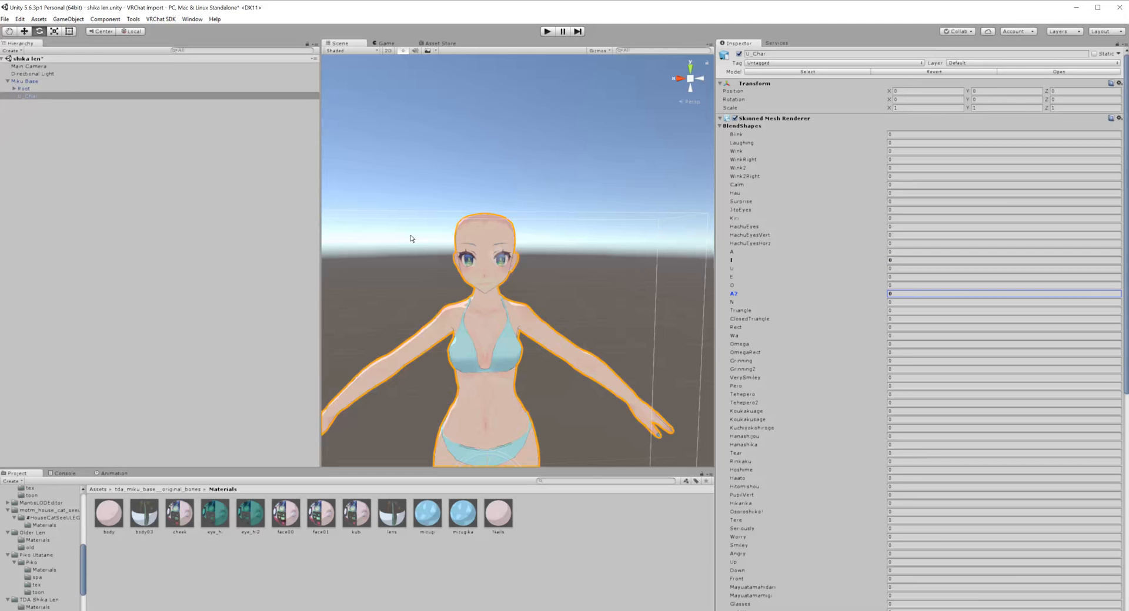
# Step: Assign the U_Char mesh as the face mesh in Miku Base's avatar descriptor
pyautogui.click(24, 81)
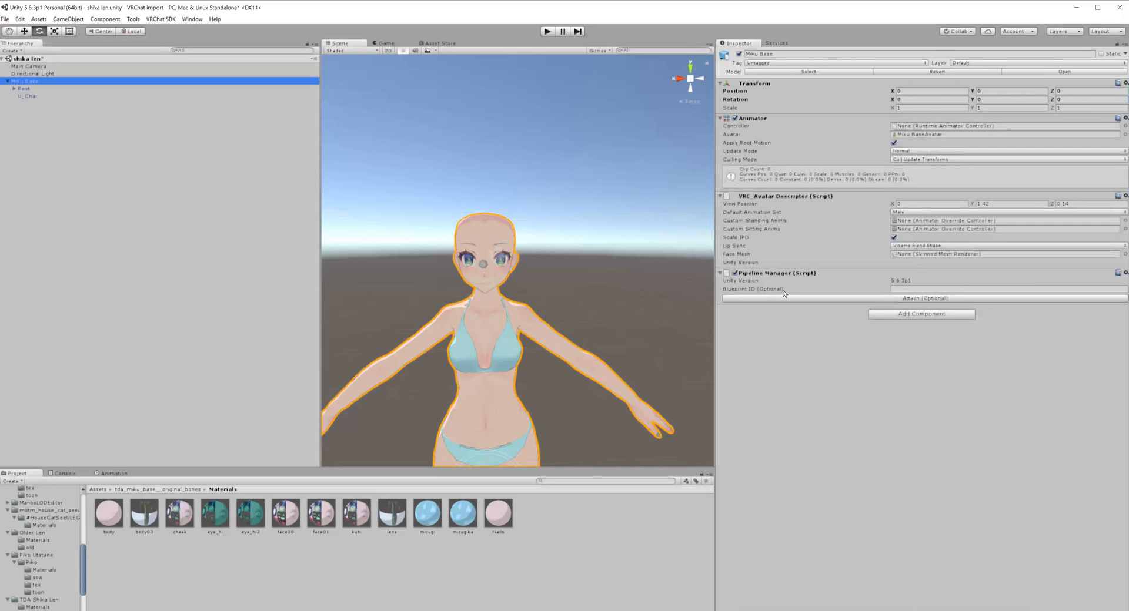
pyautogui.click(901, 249)
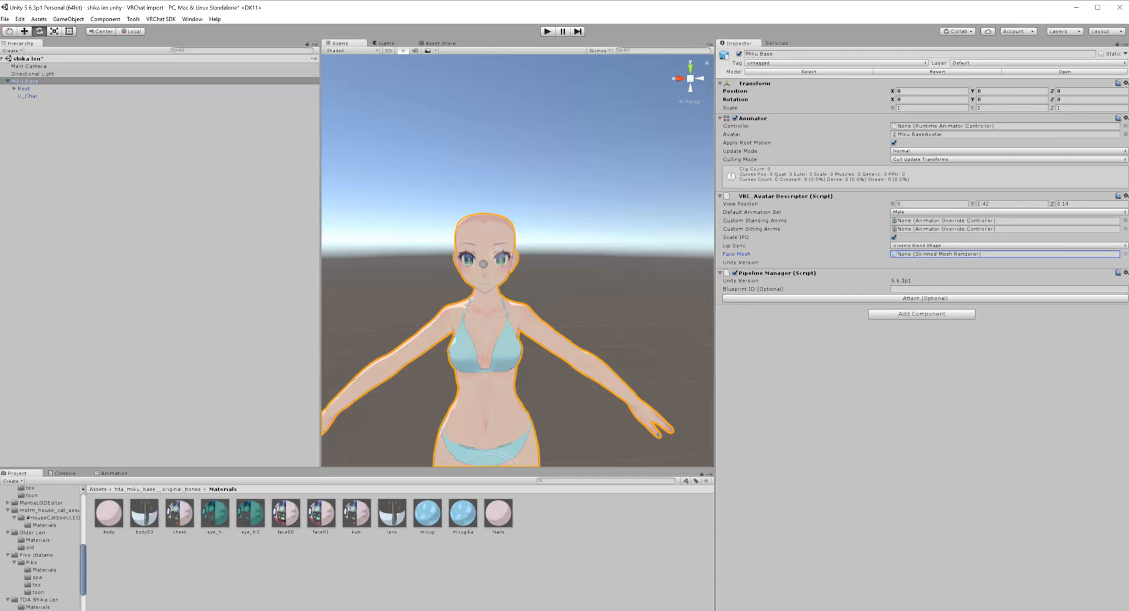
pyautogui.moveTo(27, 96); pyautogui.dragTo(934, 251)
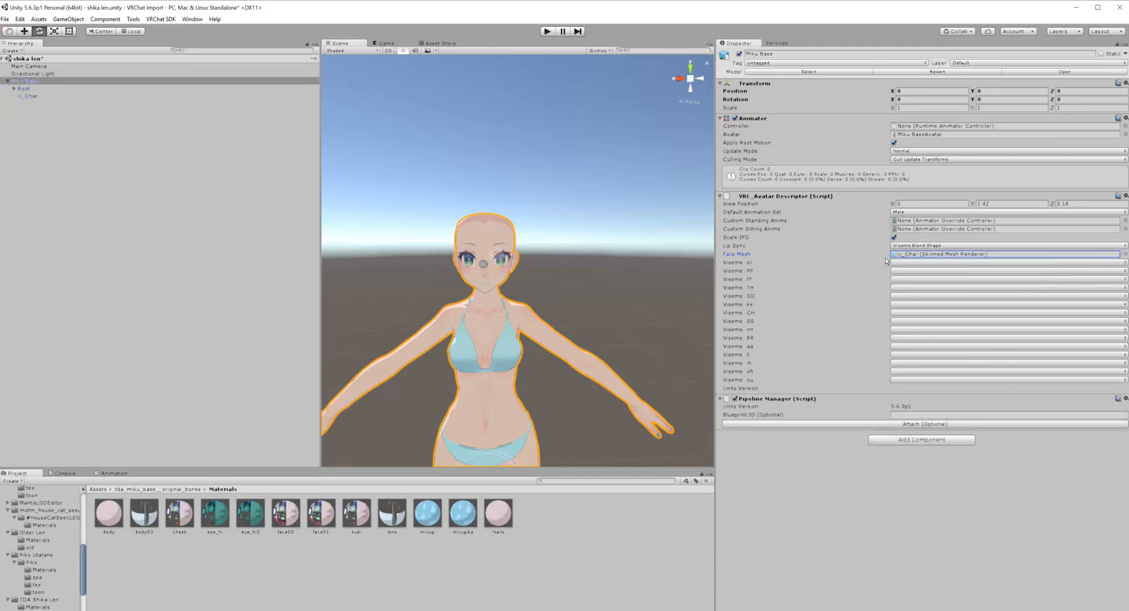
# Step: Map the ou viseme to the O blend shape and the oh viseme to A2
pyautogui.click(903, 347)
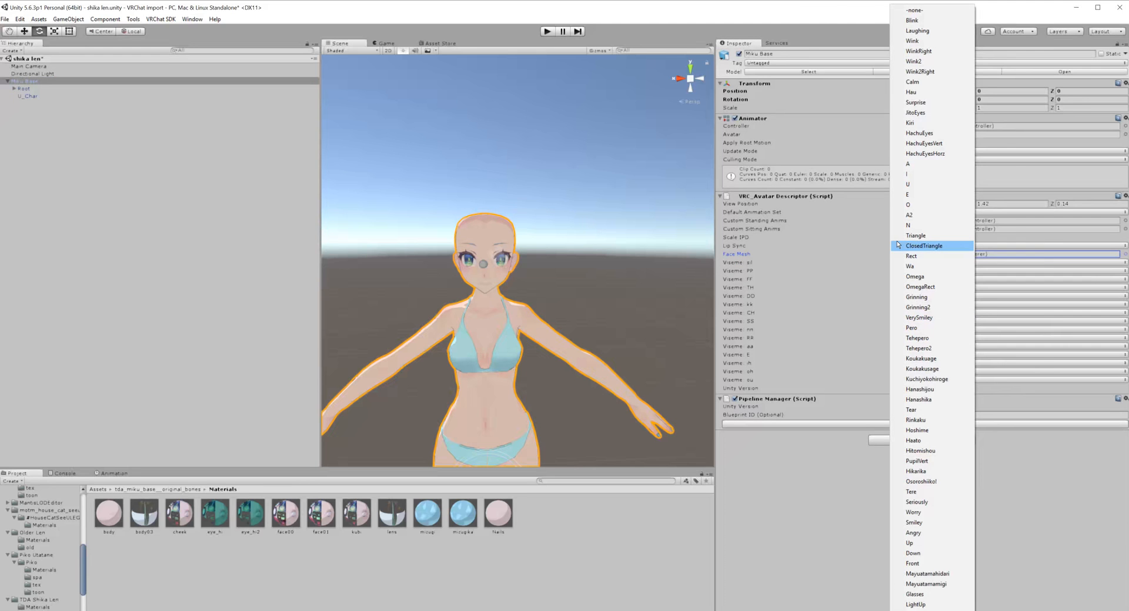
pyautogui.click(906, 205)
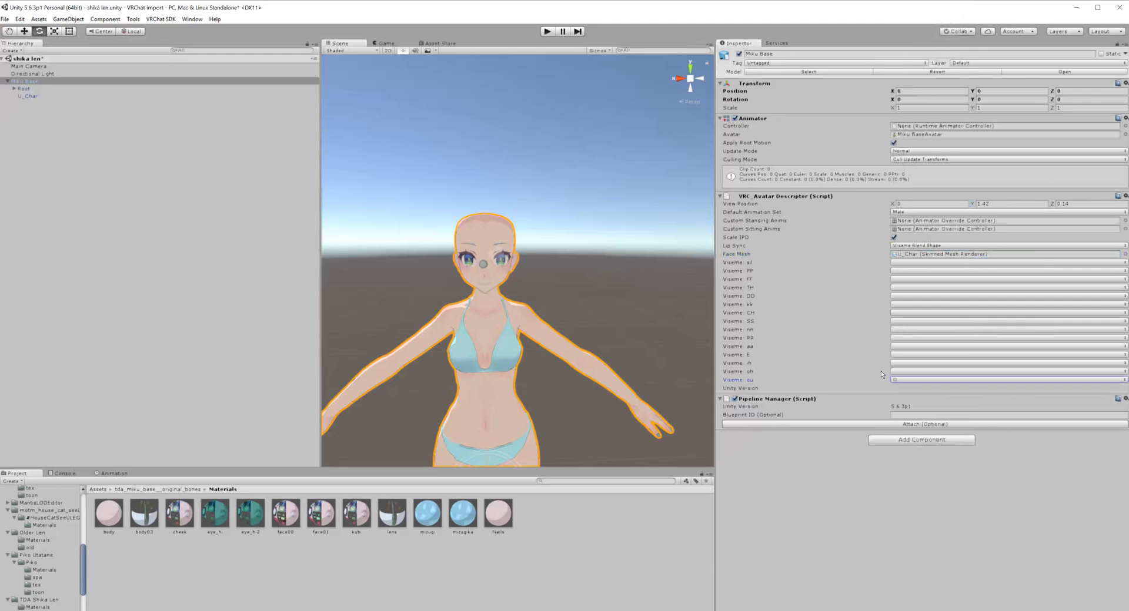
pyautogui.click(891, 364)
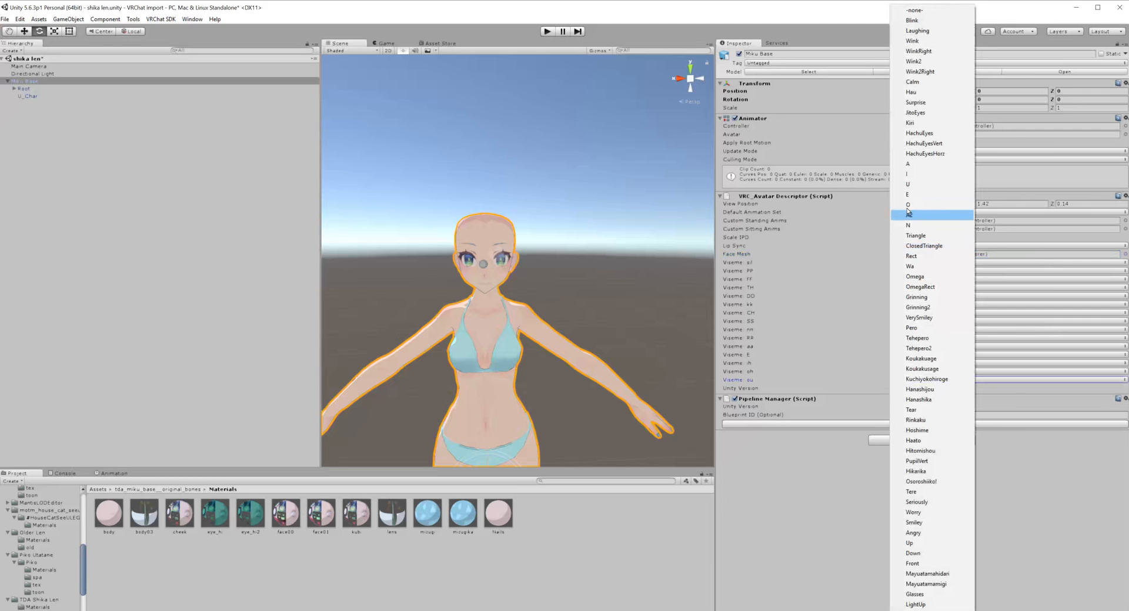
pyautogui.click(908, 215)
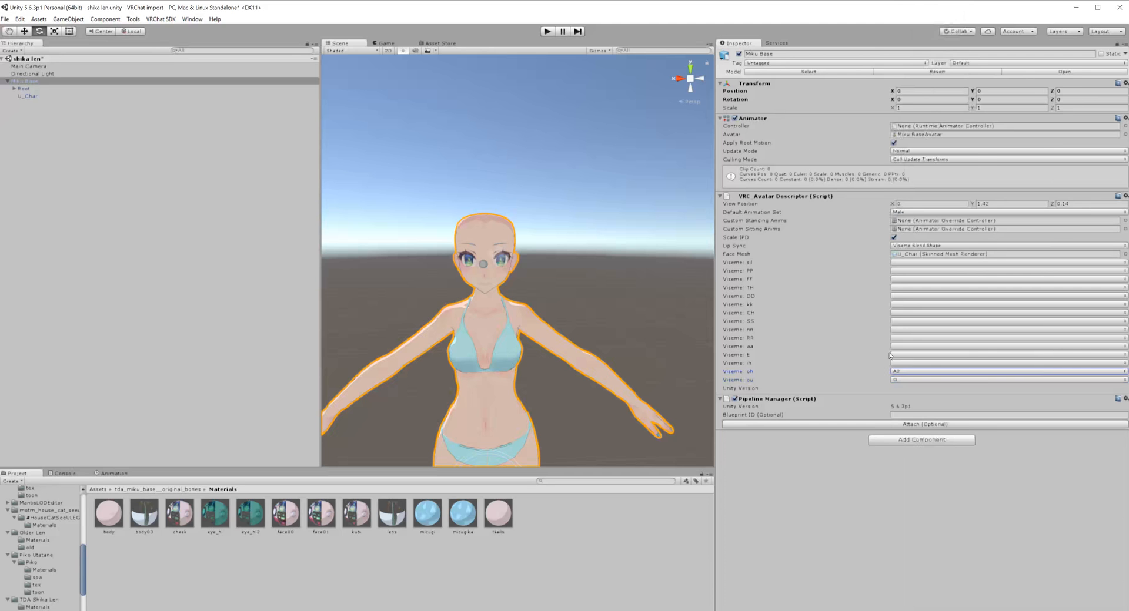
# Step: Map the ih viseme to the E blend shape and the E viseme to I in Miku Base's avatar descriptor
pyautogui.click(891, 363)
pyautogui.click(908, 188)
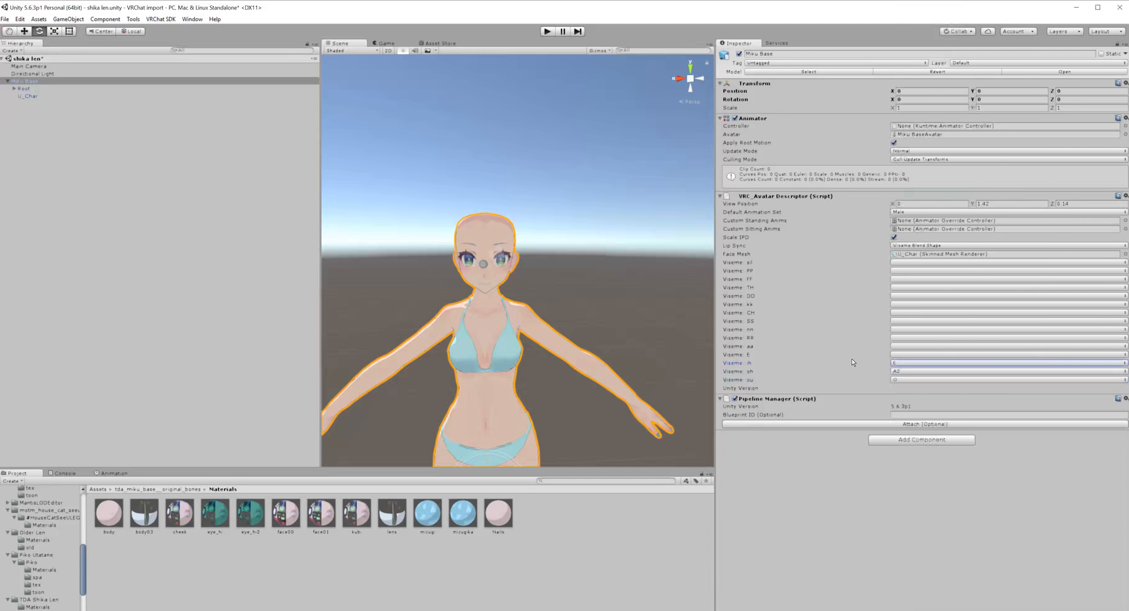
pyautogui.click(892, 355)
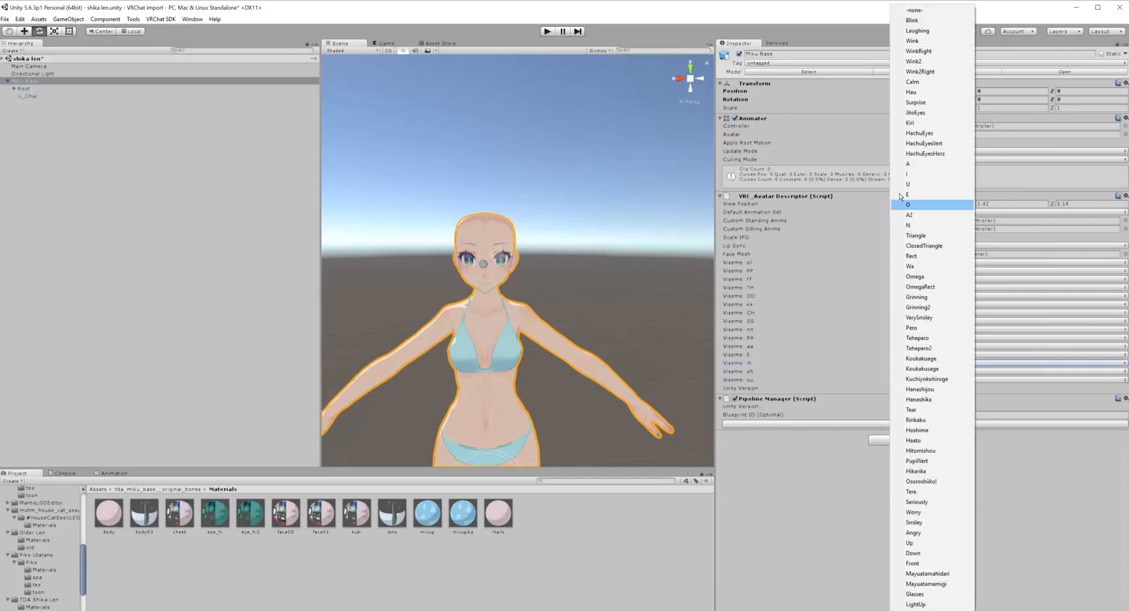
pyautogui.click(908, 195)
pyautogui.click(893, 355)
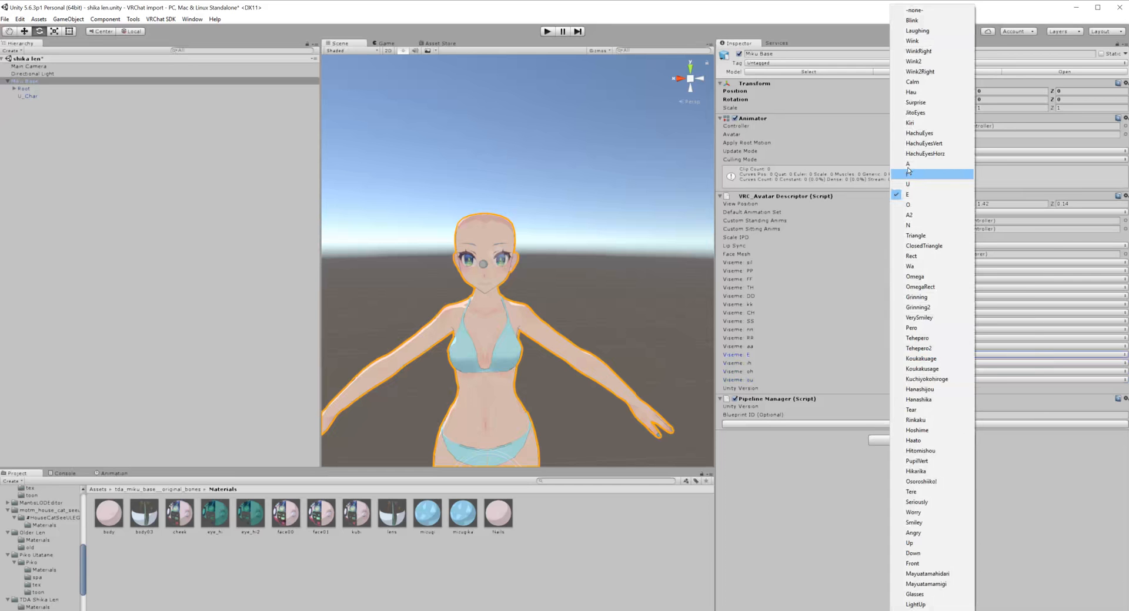
pyautogui.click(908, 181)
# Step: Map the aa viseme to blend shape A, RR to Rect and nn to N
pyautogui.click(892, 346)
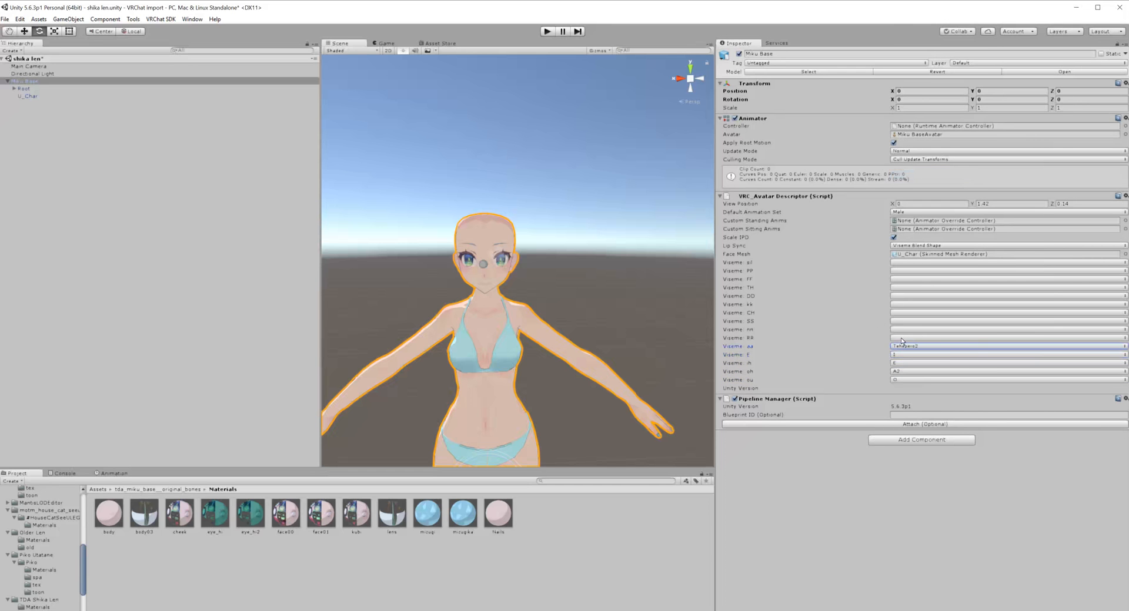
pyautogui.click(908, 164)
pyautogui.click(893, 346)
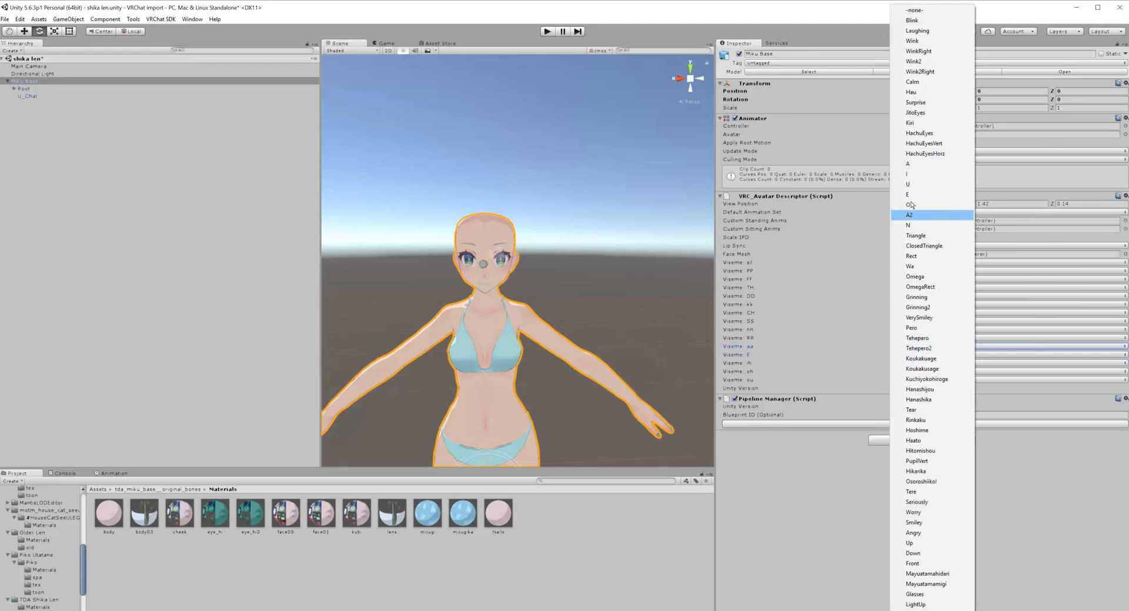
pyautogui.click(910, 256)
pyautogui.click(892, 322)
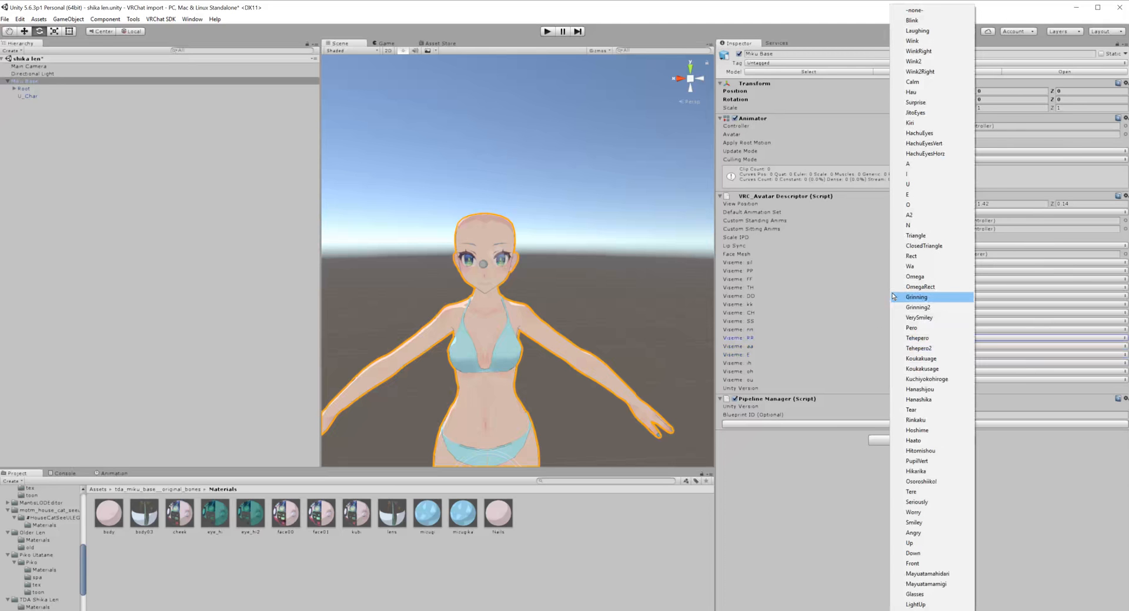
pyautogui.click(905, 217)
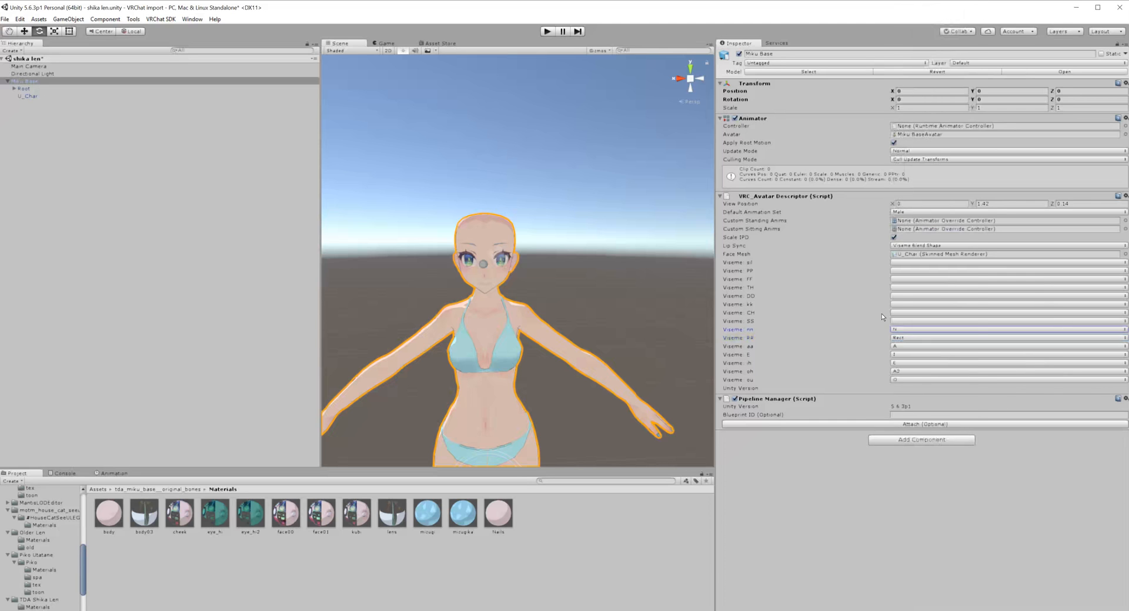
# Step: Map the SS, CH and kk visemes to the I blend shape
pyautogui.click(881, 329)
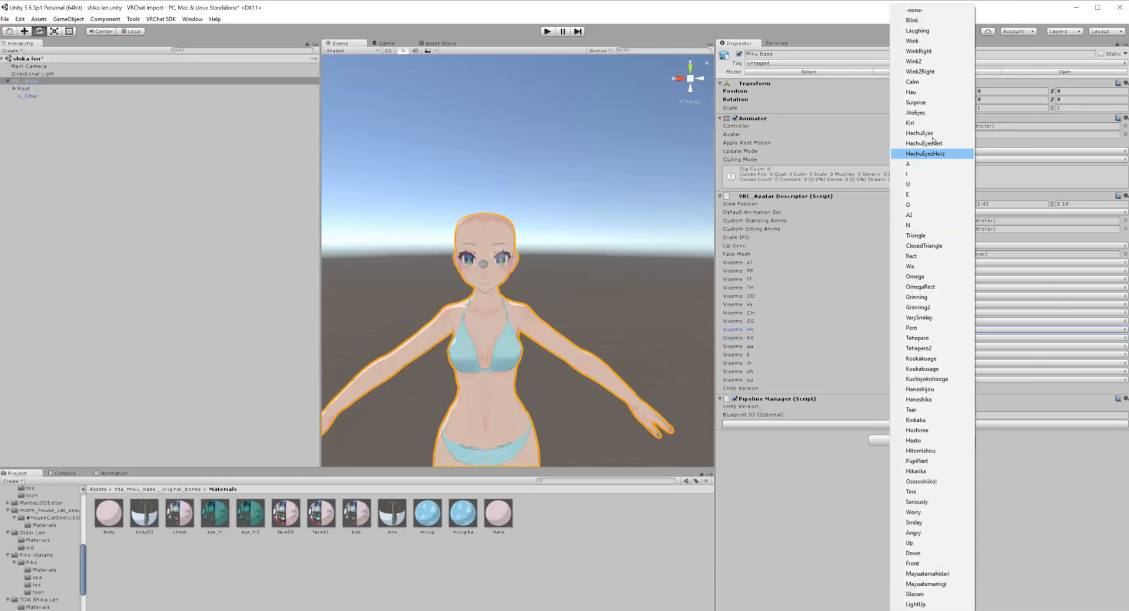
pyautogui.click(899, 173)
pyautogui.click(885, 321)
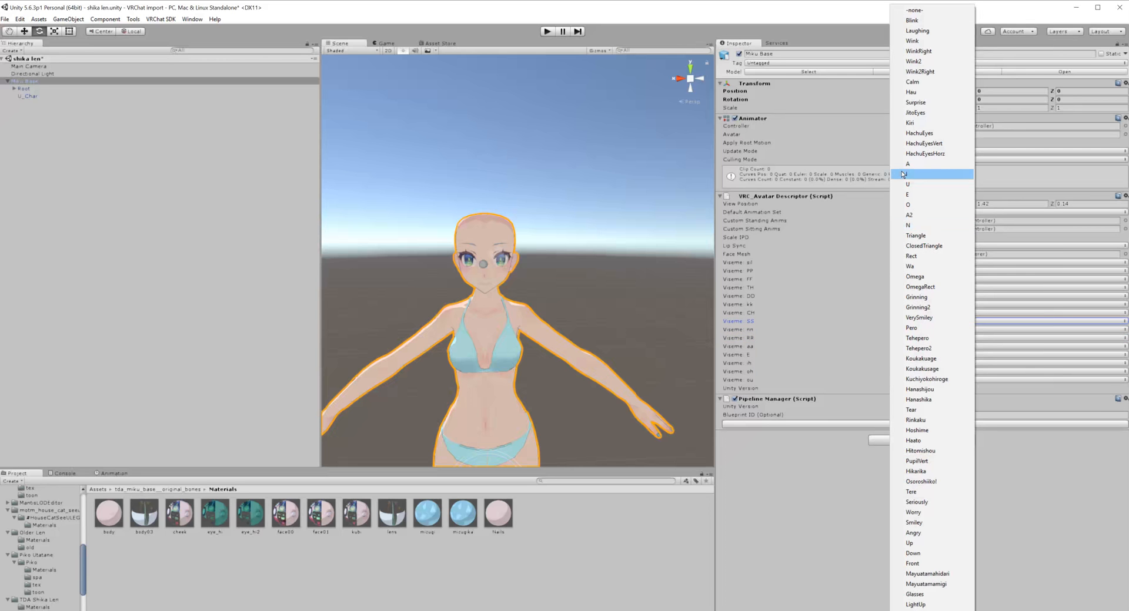
pyautogui.click(903, 174)
pyautogui.click(896, 312)
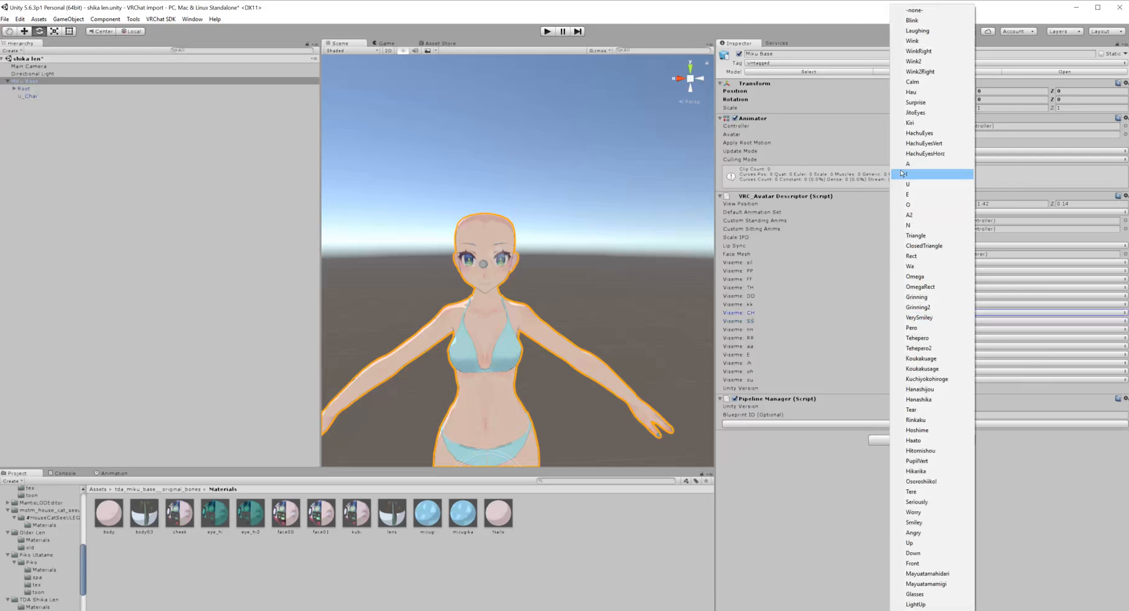
pyautogui.click(906, 174)
pyautogui.click(879, 301)
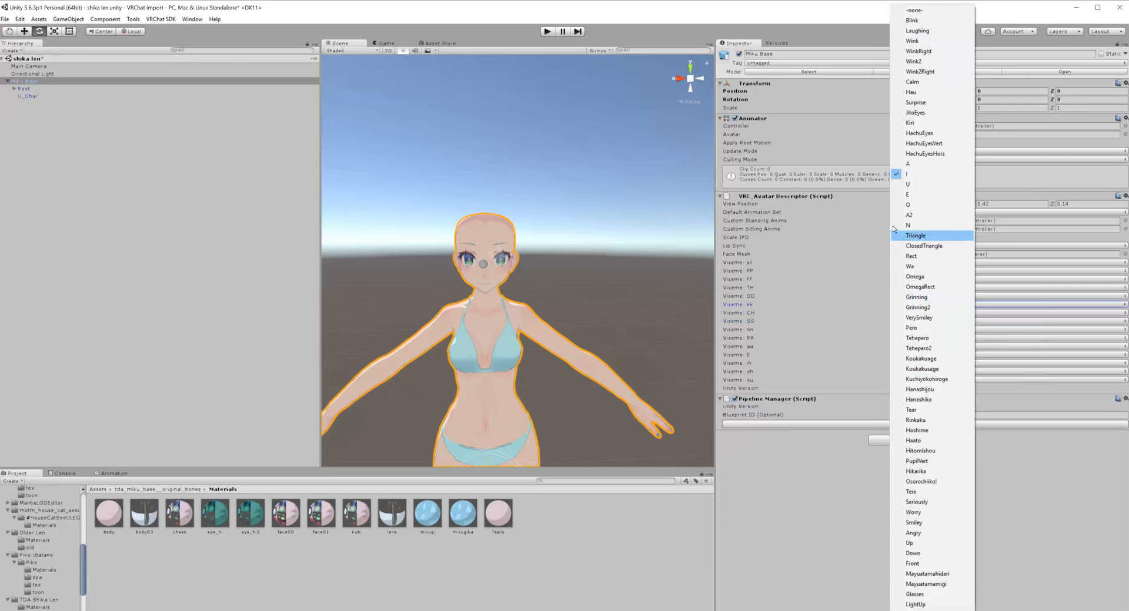
pyautogui.click(806, 460)
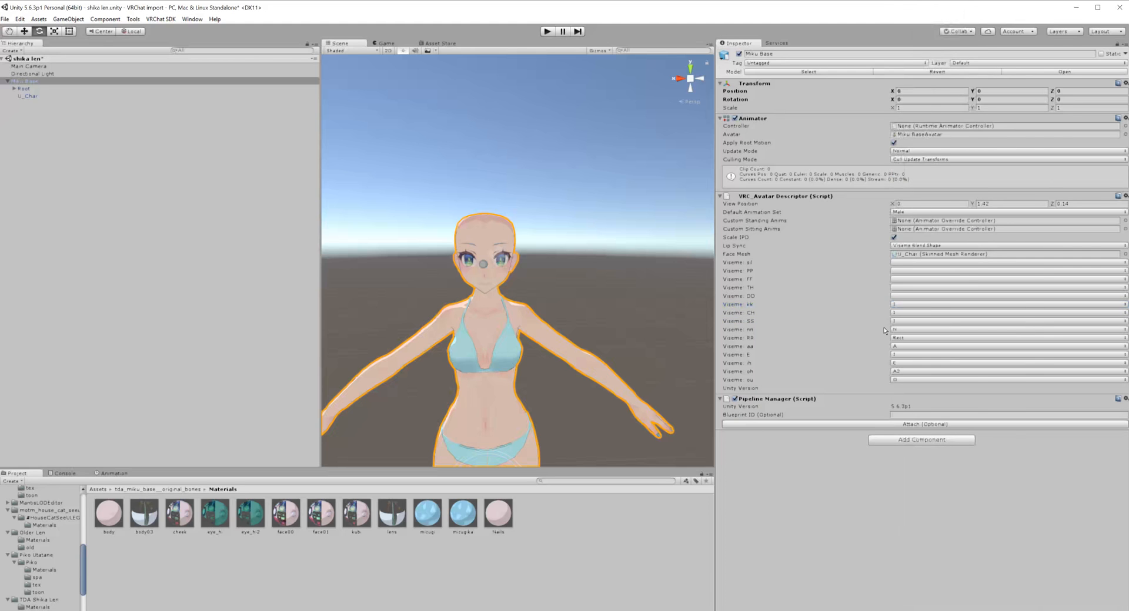
# Step: Map the DD viseme to the Rect blend shape, TH to I and FF to U
pyautogui.click(900, 296)
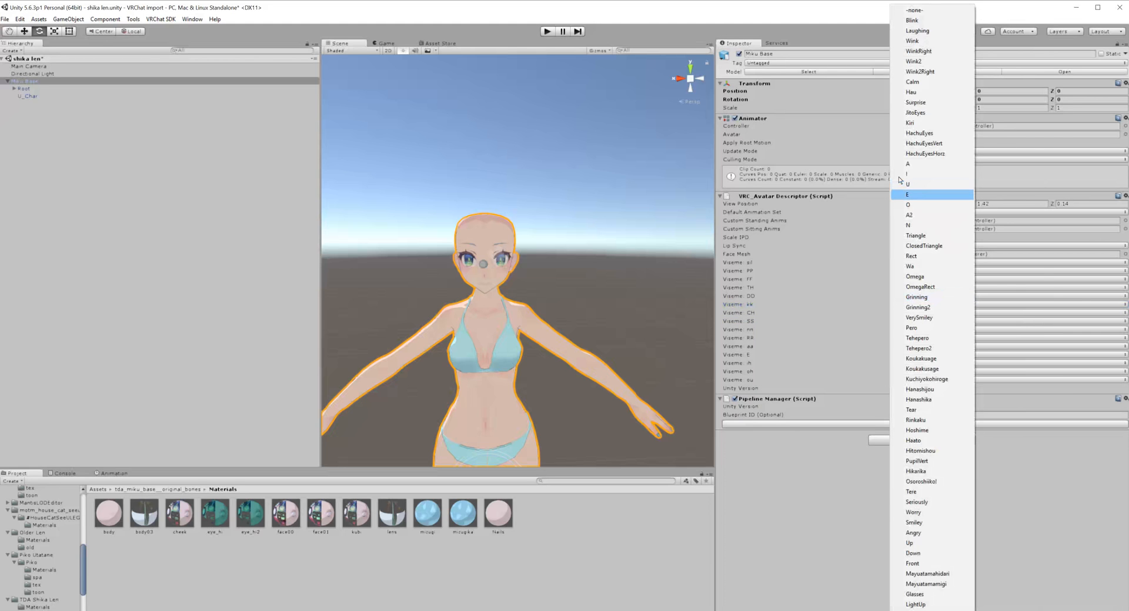
pyautogui.click(911, 257)
pyautogui.click(897, 279)
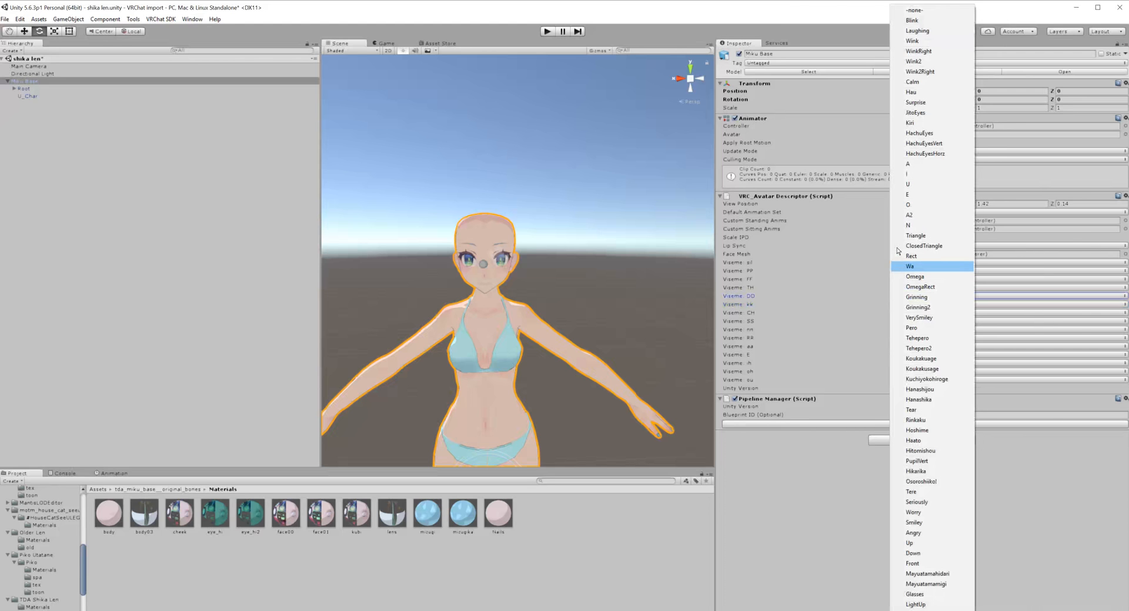
pyautogui.click(910, 174)
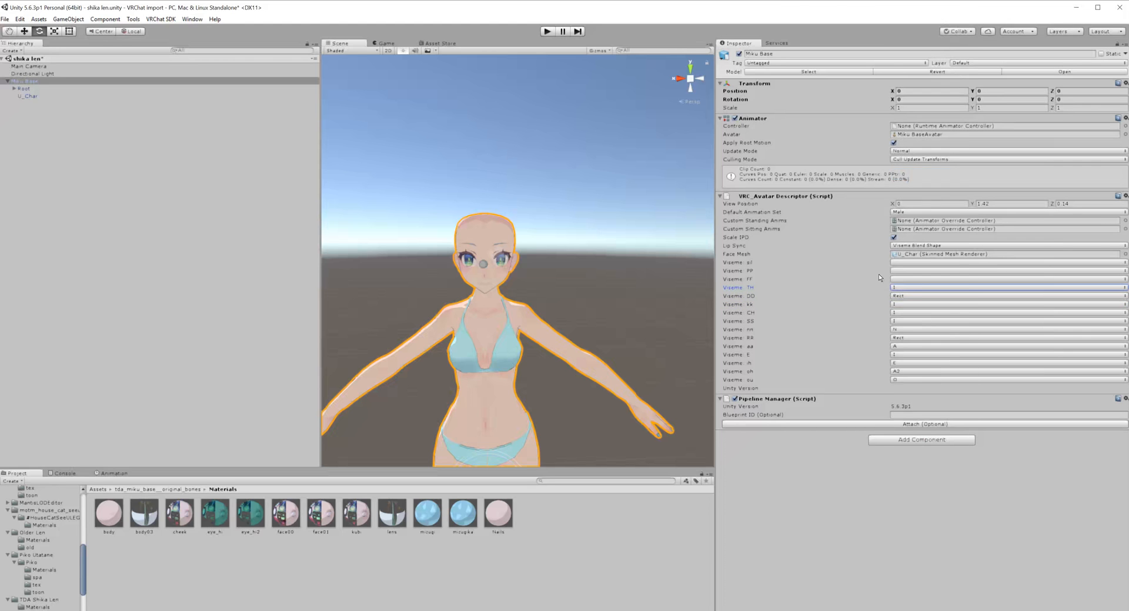
pyautogui.click(897, 288)
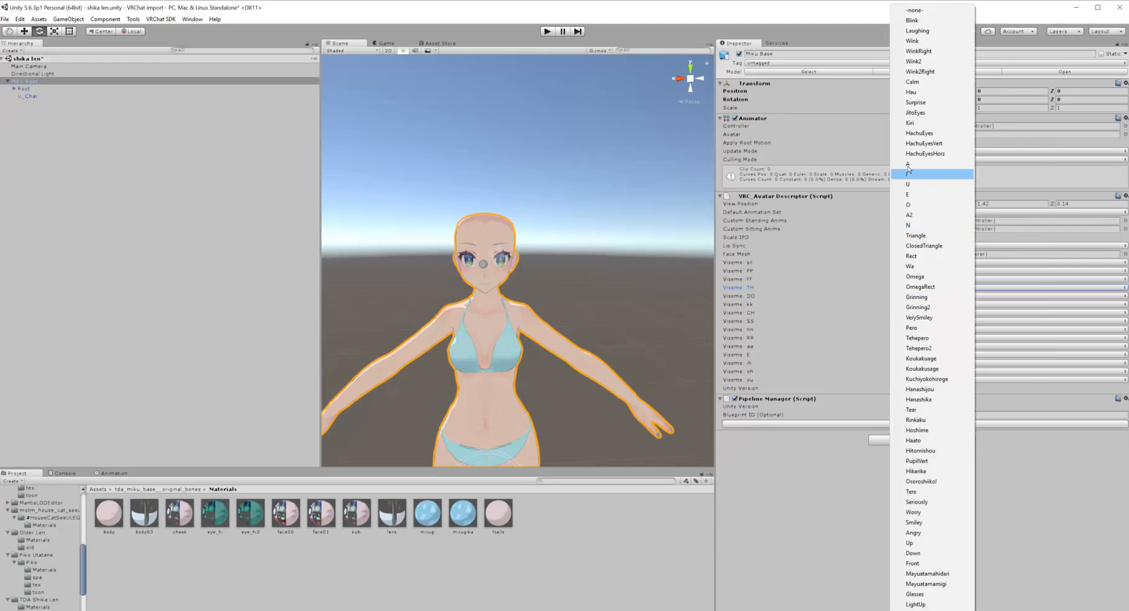
pyautogui.click(910, 174)
pyautogui.click(895, 279)
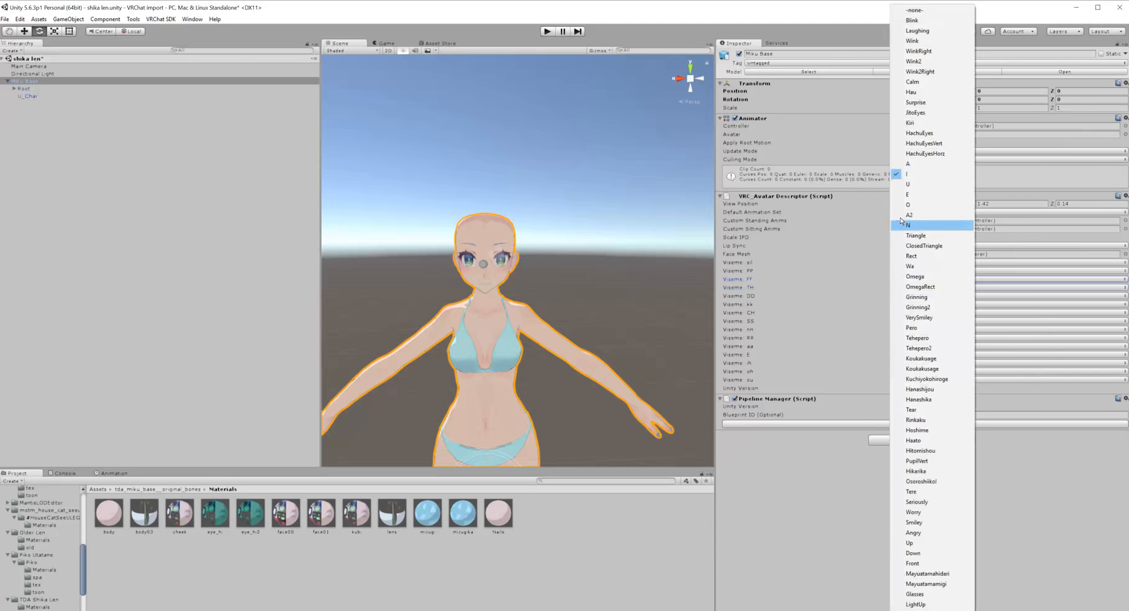
pyautogui.click(909, 189)
# Step: Map the PP viseme to the O blend shape and the sil viseme to Grinning
pyautogui.click(892, 262)
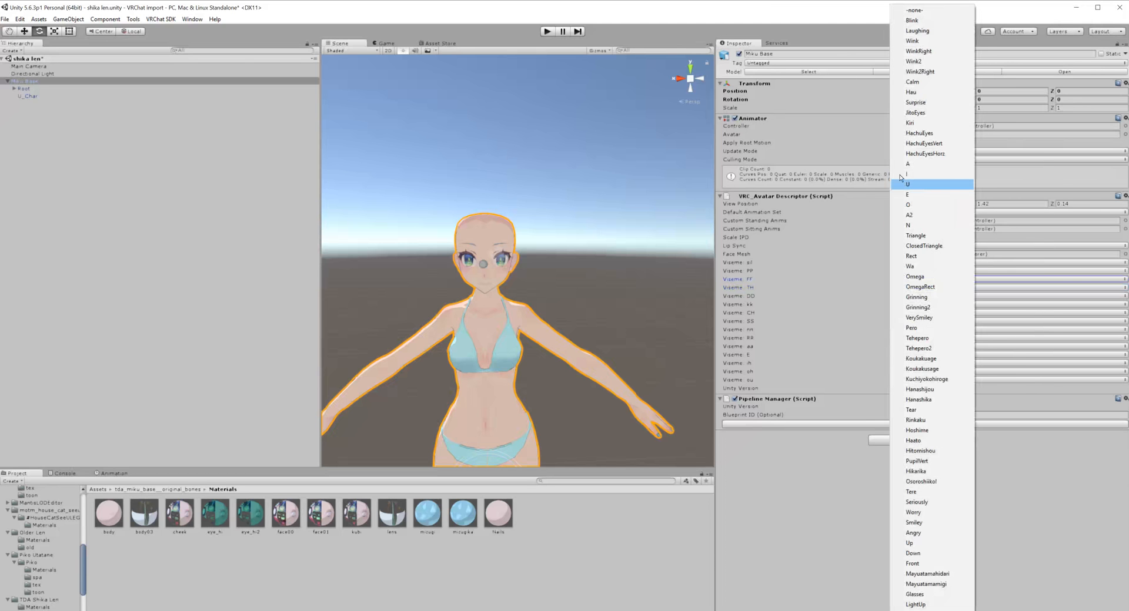
pyautogui.click(908, 204)
pyautogui.click(894, 271)
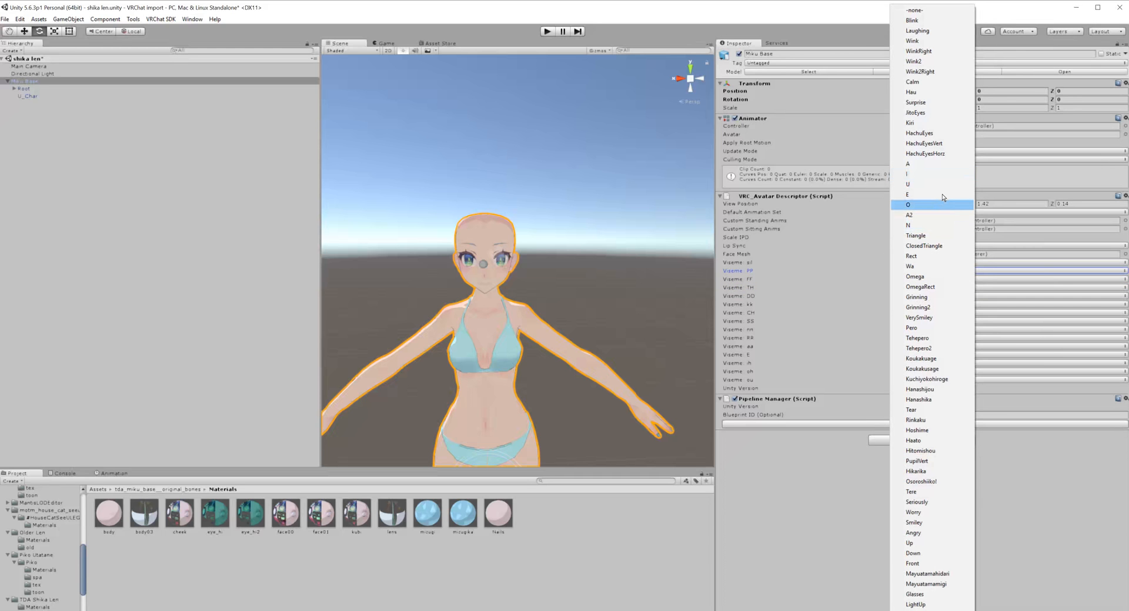
pyautogui.click(919, 293)
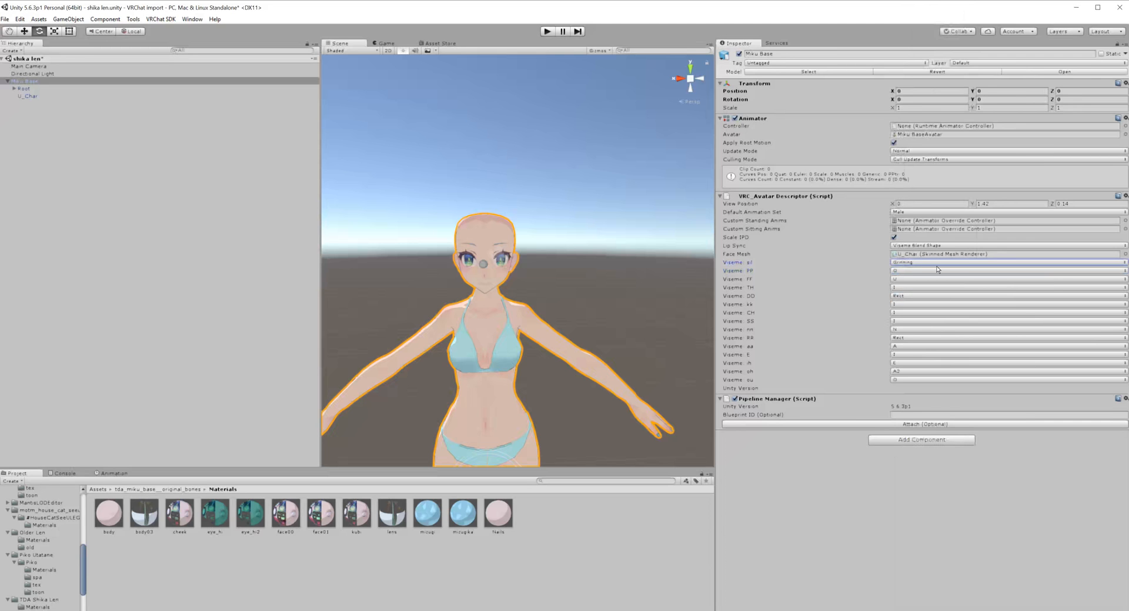
pyautogui.click(895, 262)
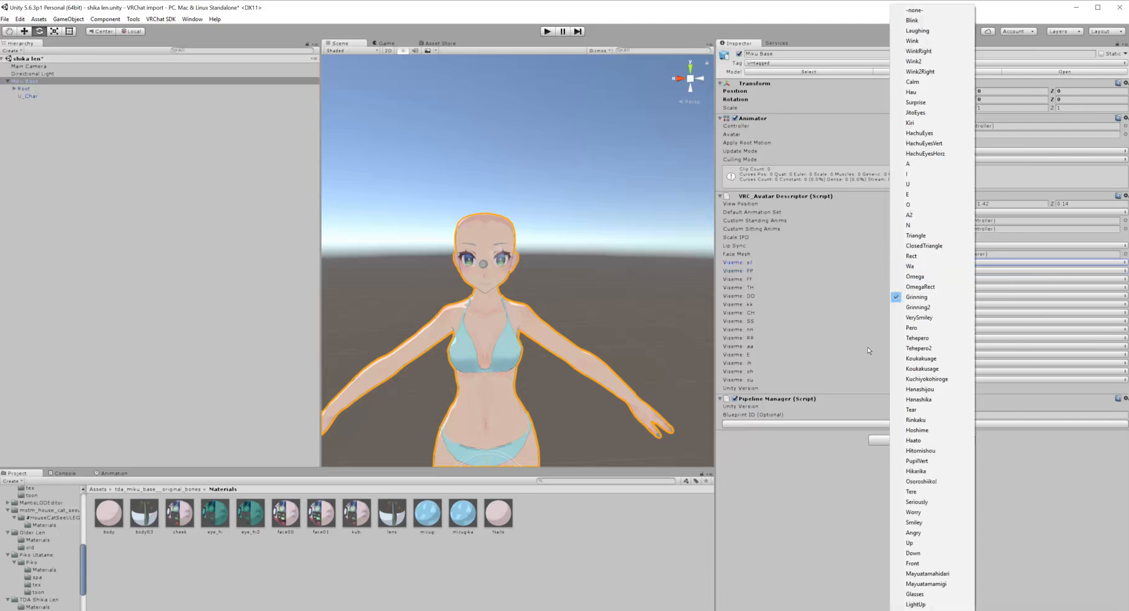
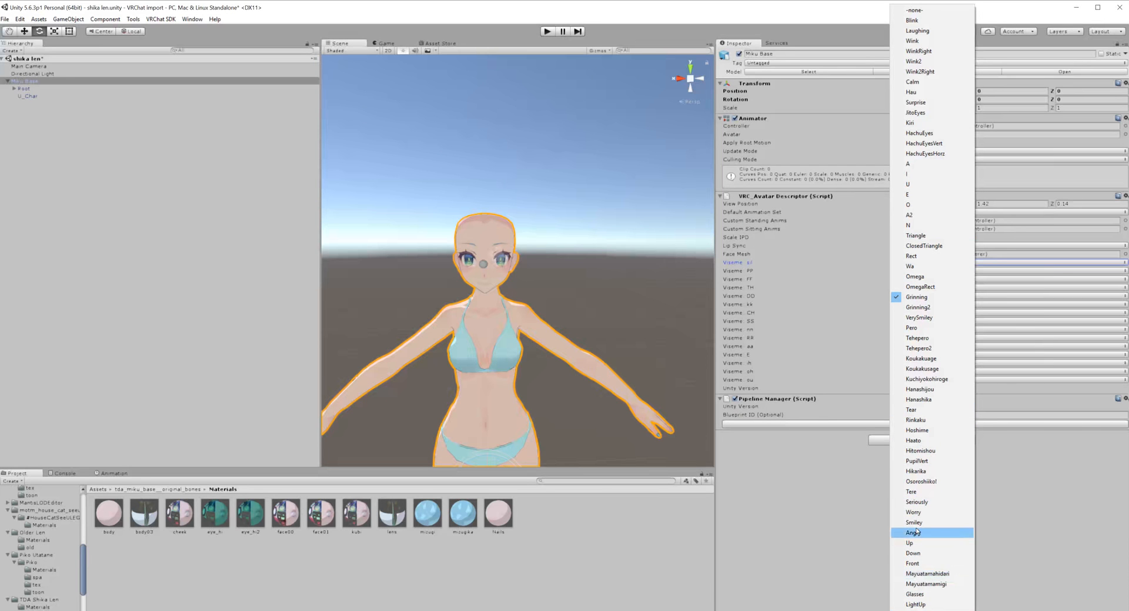
pyautogui.click(788, 555)
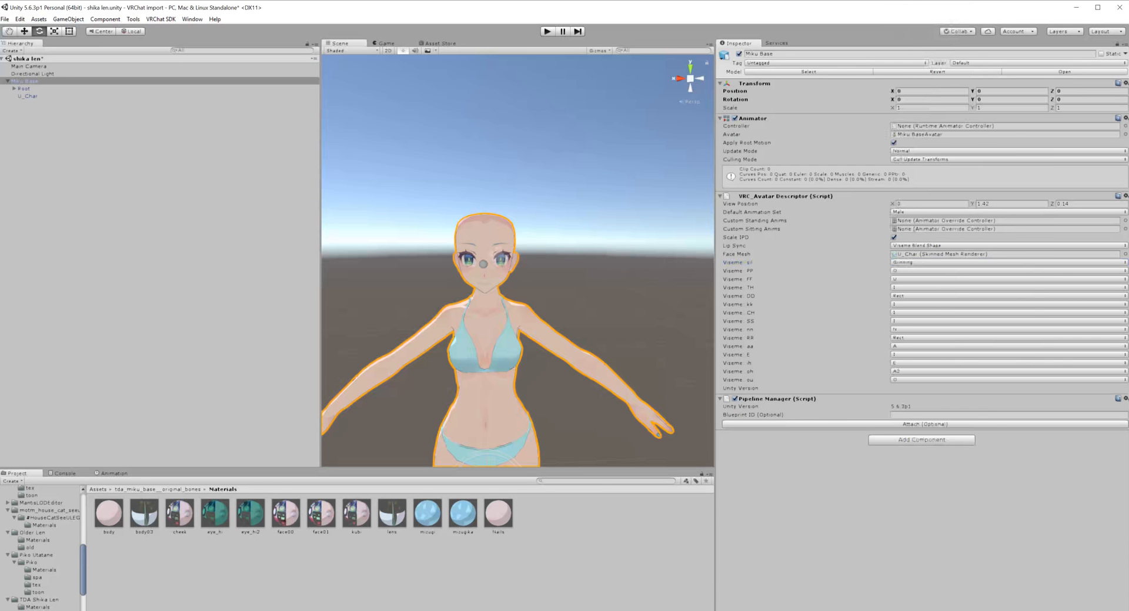
# Step: Preview the Haato and Worry blend shapes on the U_Char mesh's face, resetting each to 0
pyautogui.click(85, 96)
pyautogui.scroll(4, 484, 255)
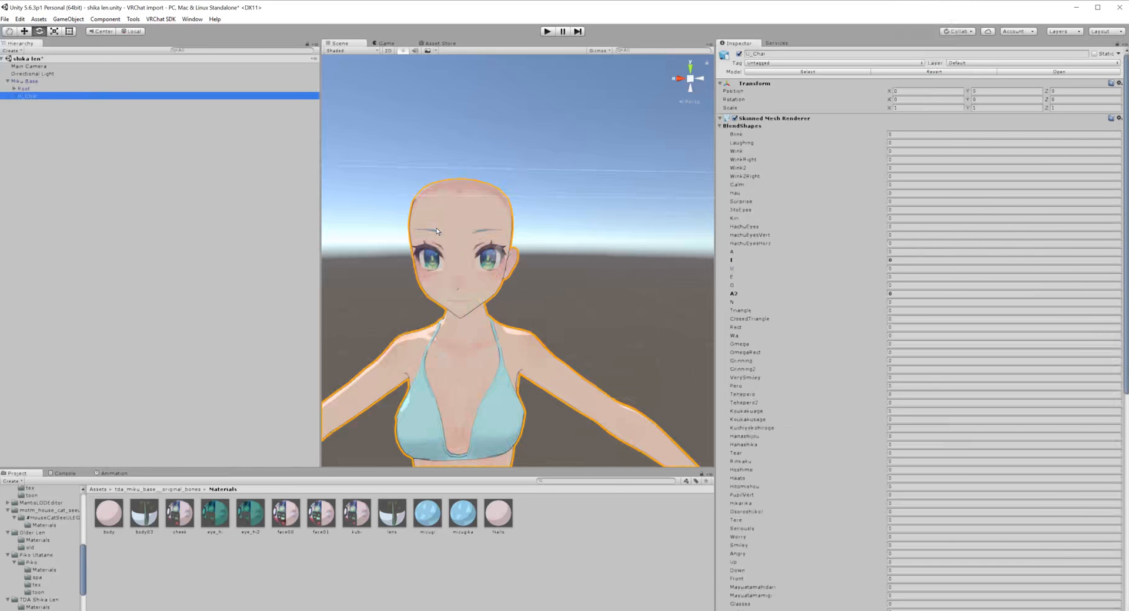
pyautogui.moveTo(484, 255); pyautogui.dragTo(460, 277, button='right')
pyautogui.scroll(3, 442, 258)
pyautogui.scroll(-4, 447, 268)
pyautogui.scroll(2, 449, 275)
pyautogui.scroll(-6, 792, 342)
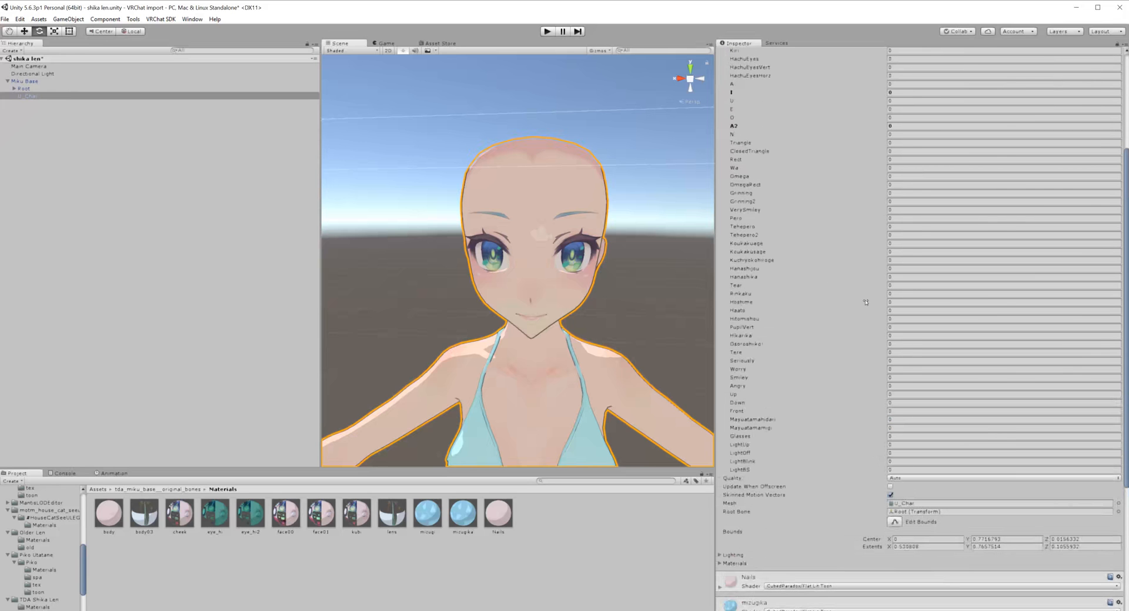
pyautogui.moveTo(867, 308); pyautogui.dragTo(286, 336)
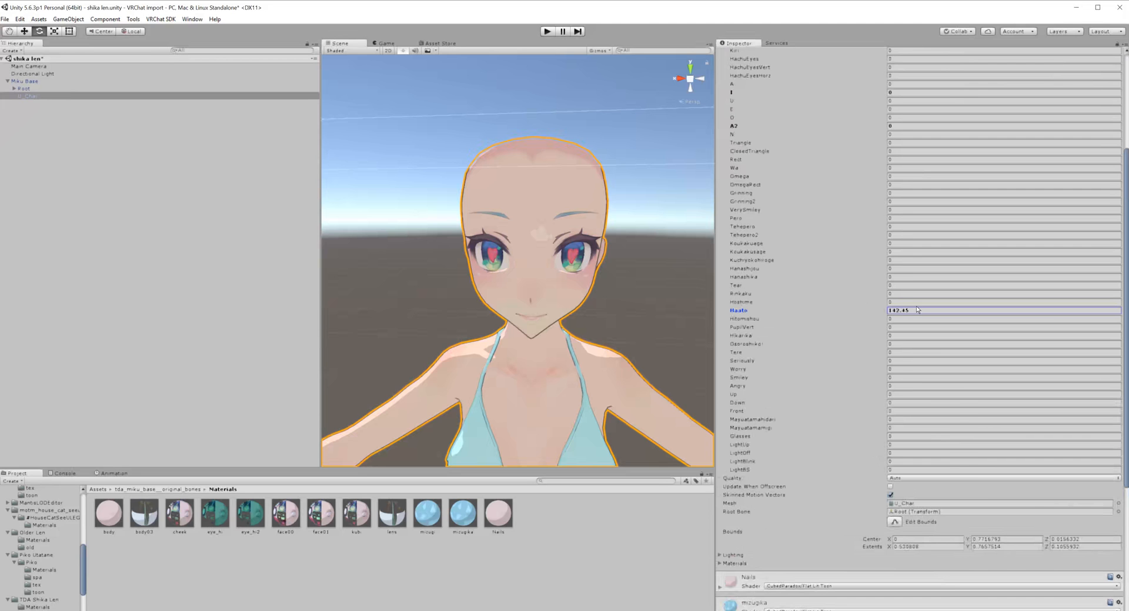
pyautogui.write('0')
pyautogui.moveTo(739, 369); pyautogui.dragTo(845, 367)
pyautogui.write('0')
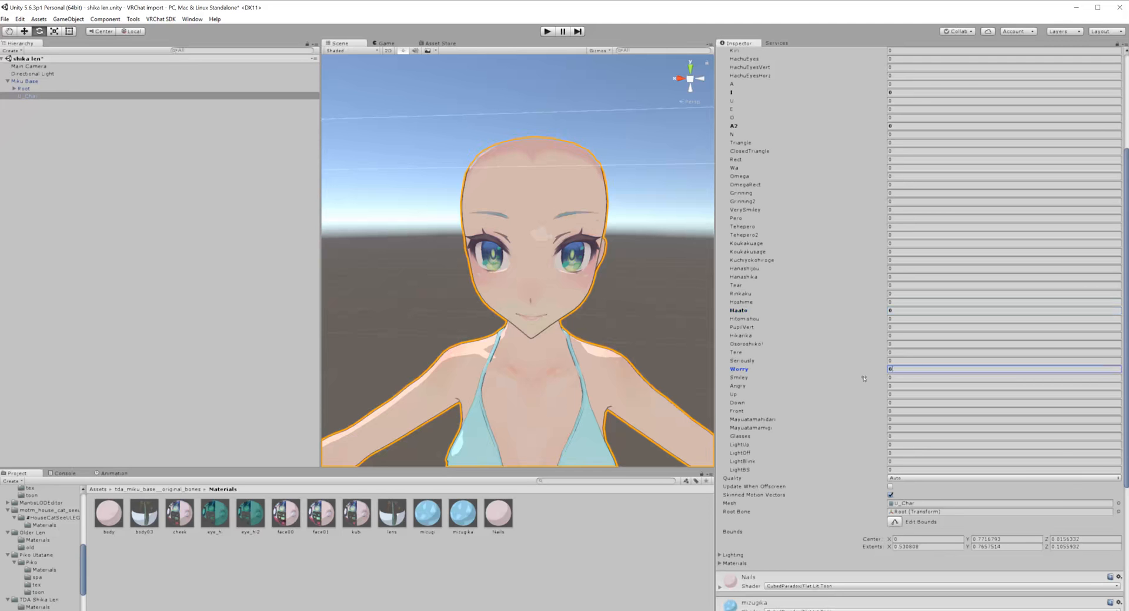
# Step: Preview U_Char's Mayuatamahidari and Mayuatamamigi eyebrow blend shapes, resetting each to 0
pyautogui.moveTo(721, 414); pyautogui.dragTo(1007, 416)
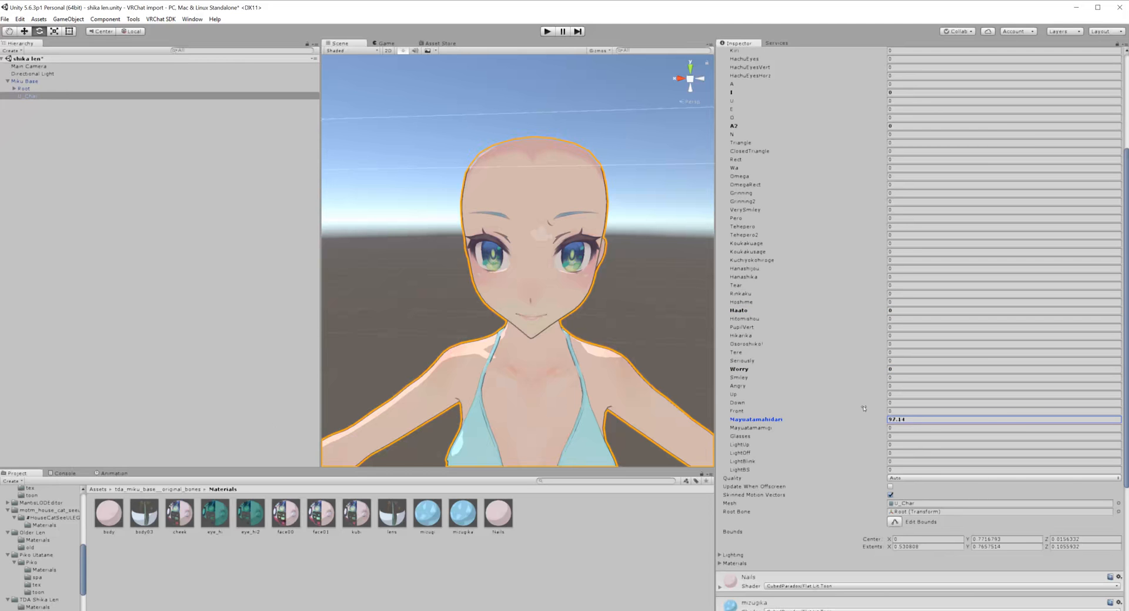
pyautogui.write('0')
pyautogui.click(742, 425)
pyautogui.moveTo(871, 427); pyautogui.dragTo(171, 428)
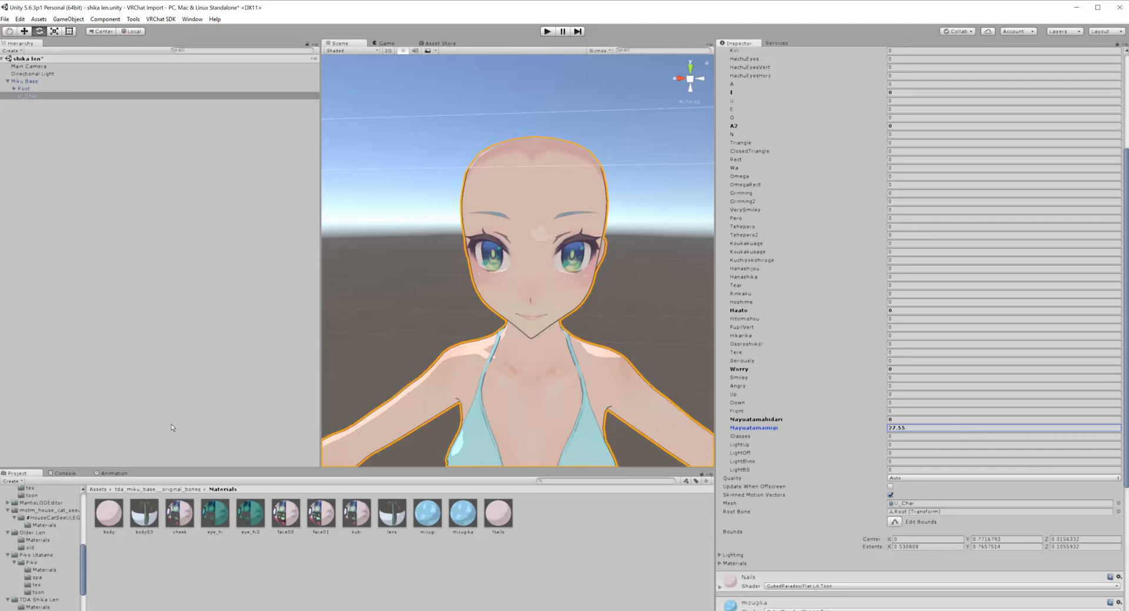
pyautogui.moveTo(797, 420); pyautogui.dragTo(777, 430)
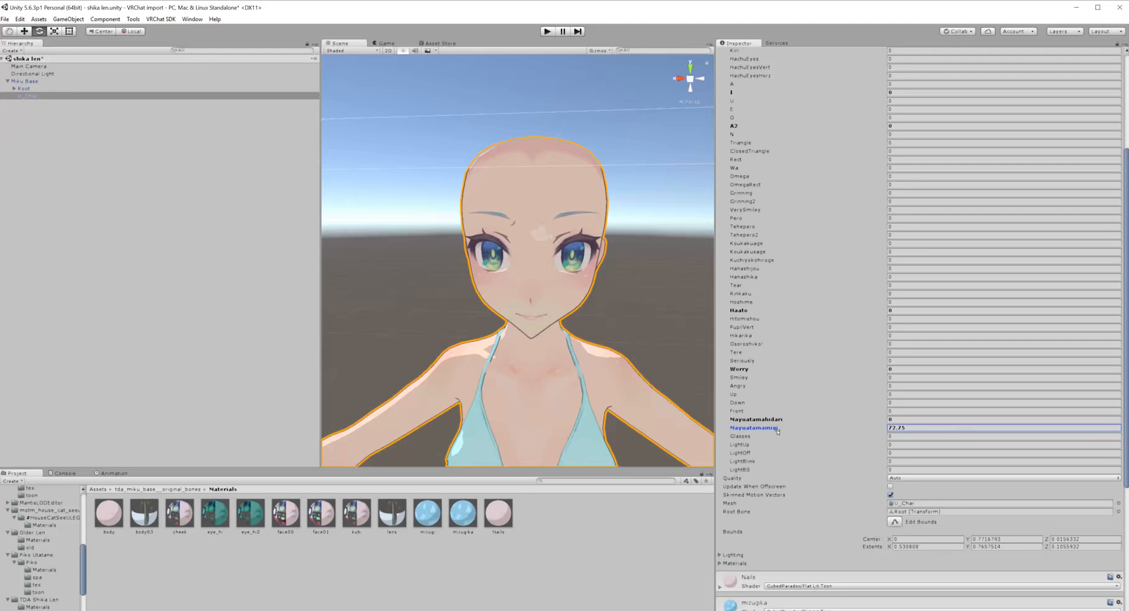
pyautogui.doubleClick(904, 425)
pyautogui.write('0')
# Step: Preview U_Char's JitoEyes and Kiri blend shapes, resetting each to 0
pyautogui.scroll(5, 810, 423)
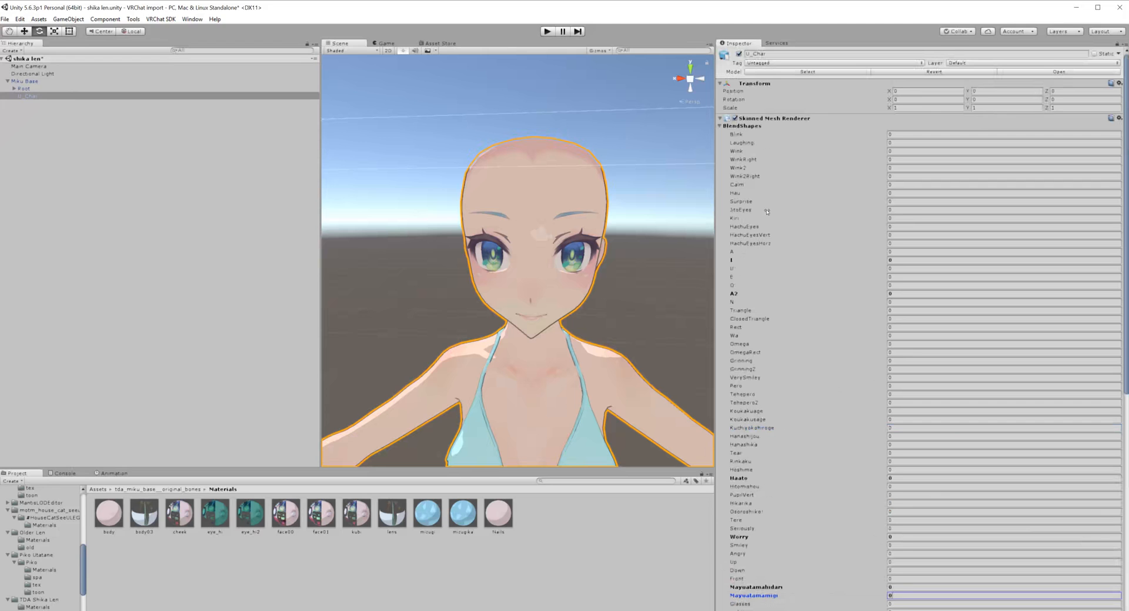
pyautogui.moveTo(742, 209); pyautogui.dragTo(513, 199)
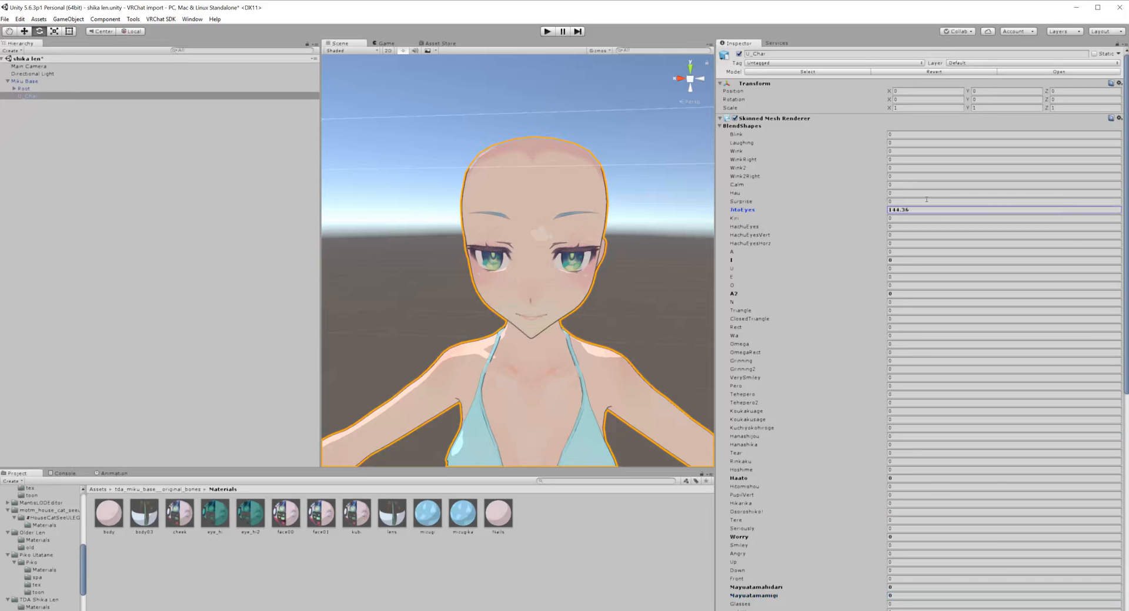
pyautogui.write('0')
pyautogui.moveTo(734, 217); pyautogui.dragTo(685, 221)
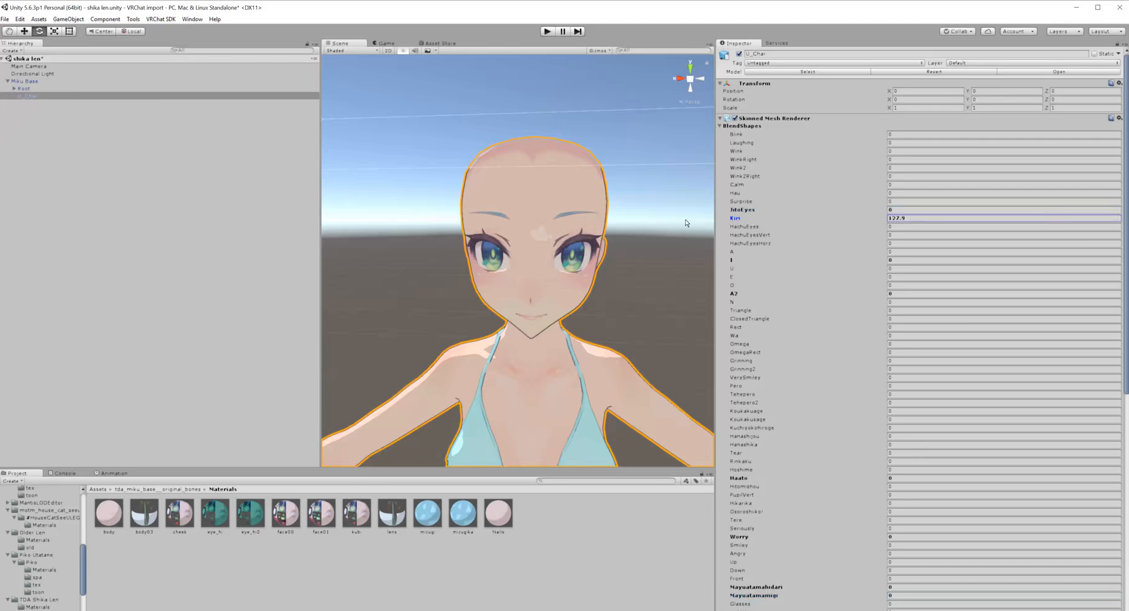
pyautogui.click(915, 221)
pyautogui.write('0')
# Step: Preview U_Char's HachuEyes blend shape by raising its value, and reset it to 0
pyautogui.moveTo(884, 227); pyautogui.dragTo(668, 214)
pyautogui.moveTo(22, 228); pyautogui.dragTo(21, 231)
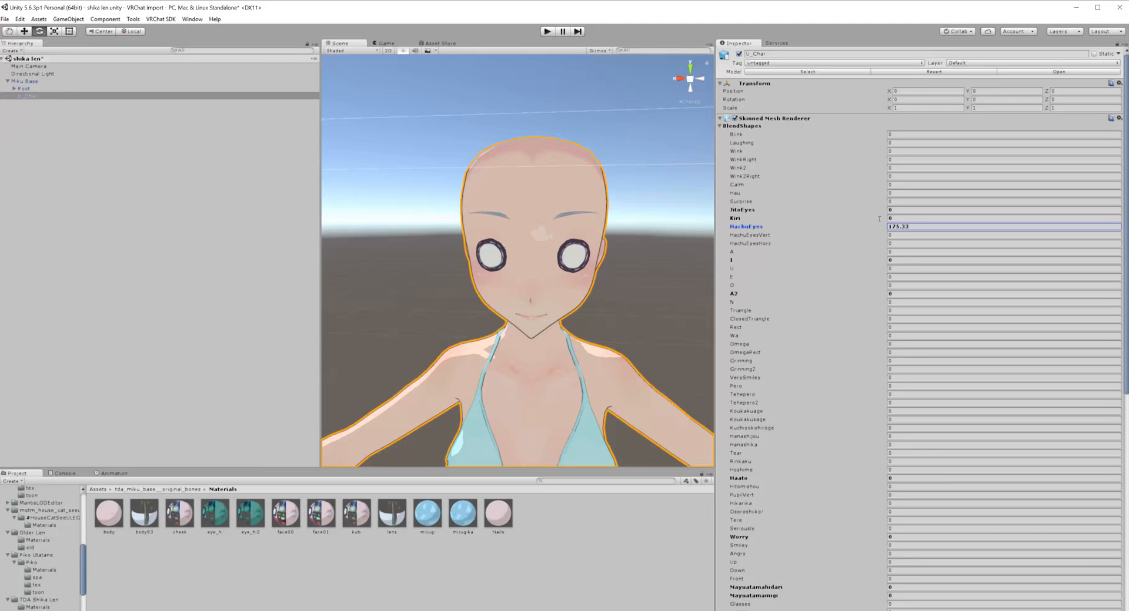
pyautogui.moveTo(868, 224); pyautogui.dragTo(670, 173)
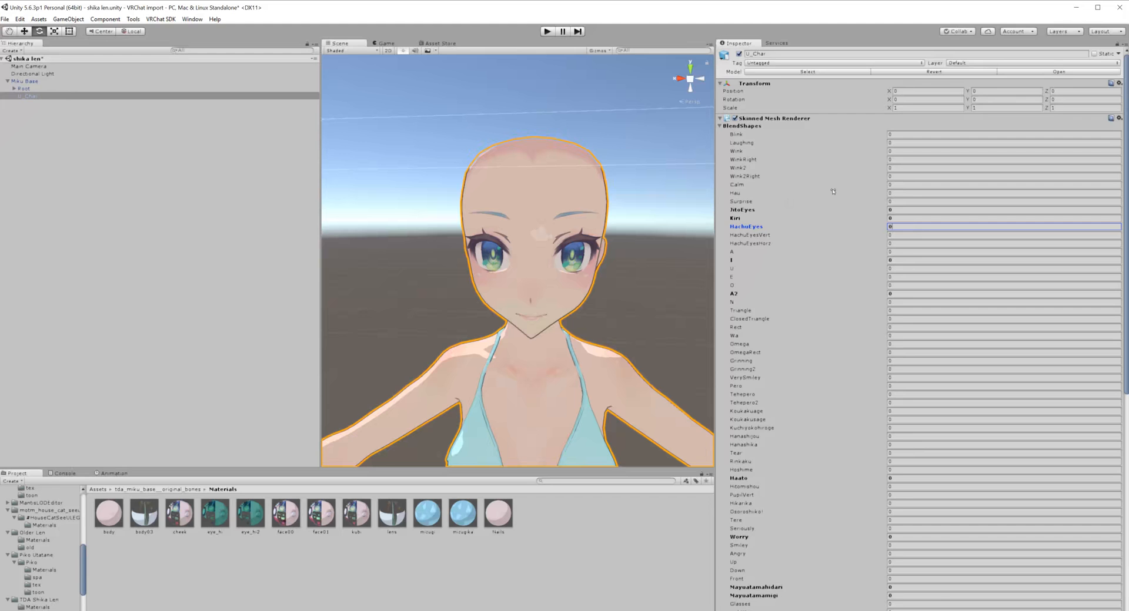
# Step: Preview U_Char's VerySmiley and Grinning blend shapes, resetting each to 0, and collapse the blend shape list
pyautogui.scroll(-3, 847, 311)
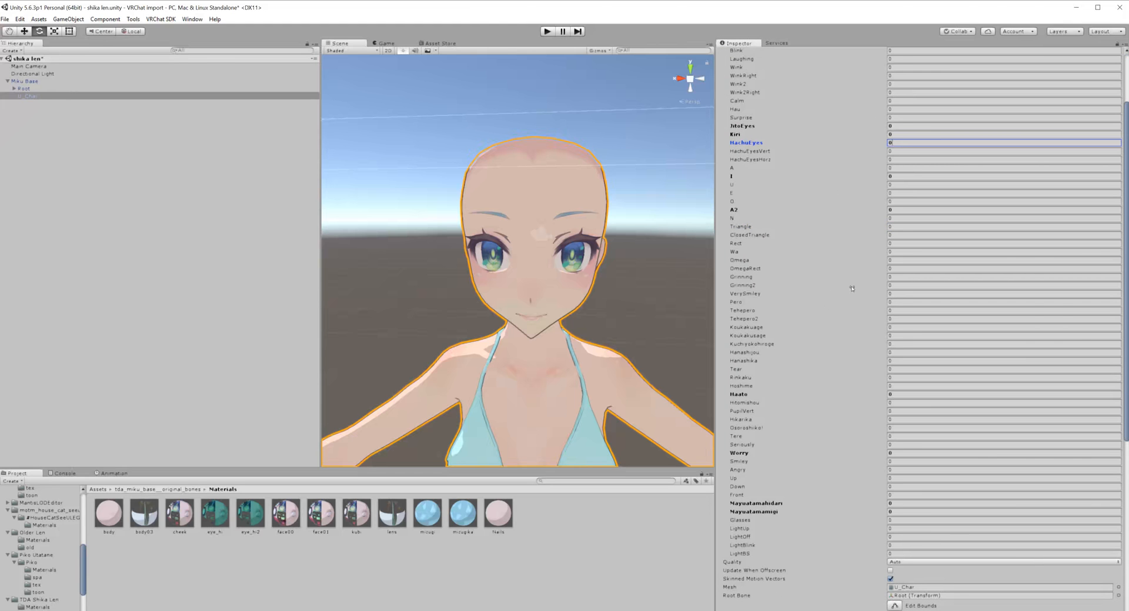
pyautogui.moveTo(852, 292); pyautogui.dragTo(976, 293)
pyautogui.moveTo(1080, 339); pyautogui.dragTo(119, 339)
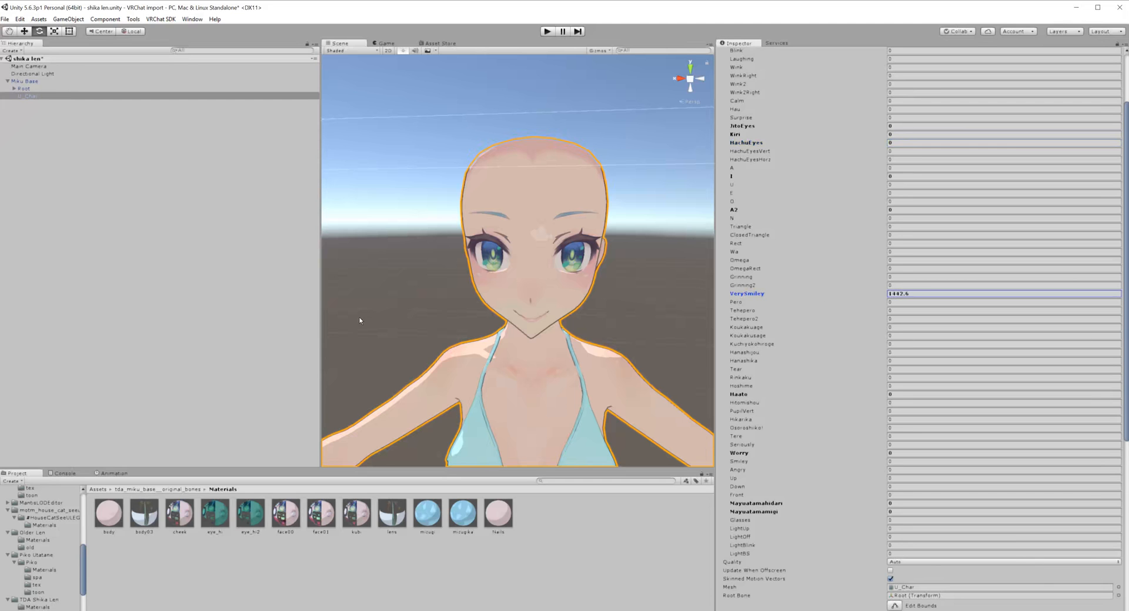
pyautogui.click(922, 293)
pyautogui.write('0')
pyautogui.moveTo(858, 274); pyautogui.dragTo(210, 255)
pyautogui.write('00')
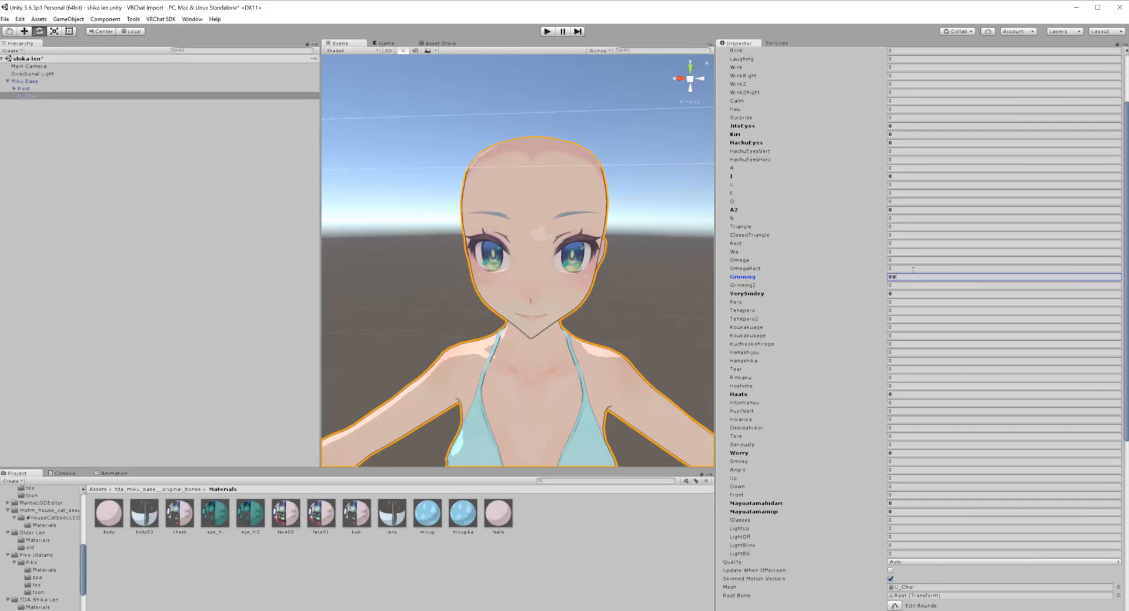
pyautogui.press('Return')
pyautogui.scroll(3, 773, 161)
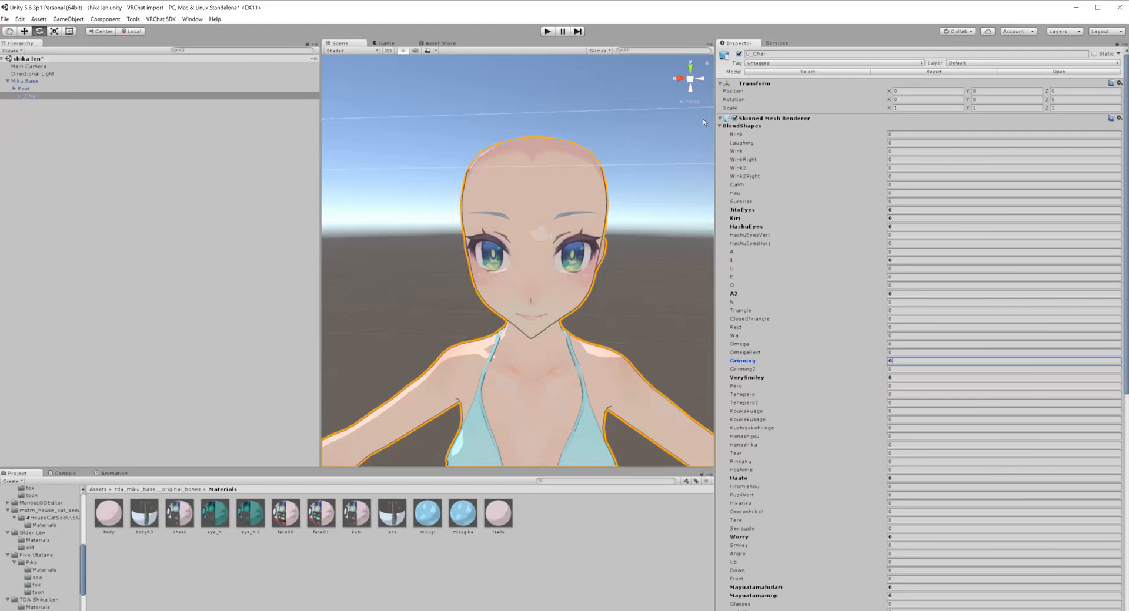
pyautogui.click(729, 125)
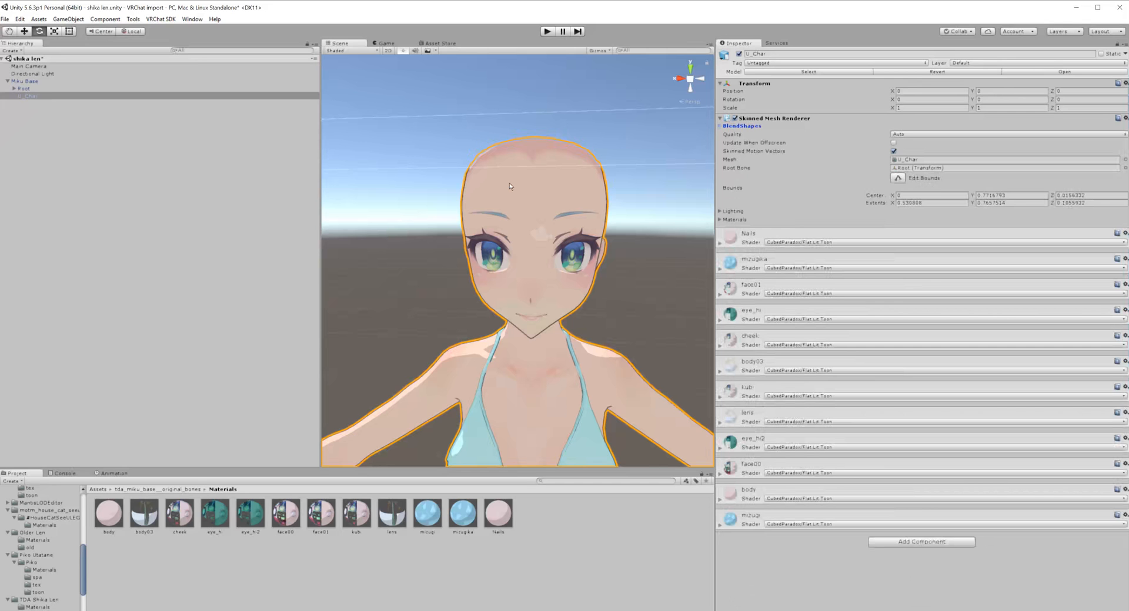
# Step: Add the Mantis LOD Editor Online component to the U_Char mesh object and upload its mesh data
pyautogui.scroll(-2, 514, 253)
pyautogui.scroll(3, 532, 296)
pyautogui.scroll(-3, 543, 303)
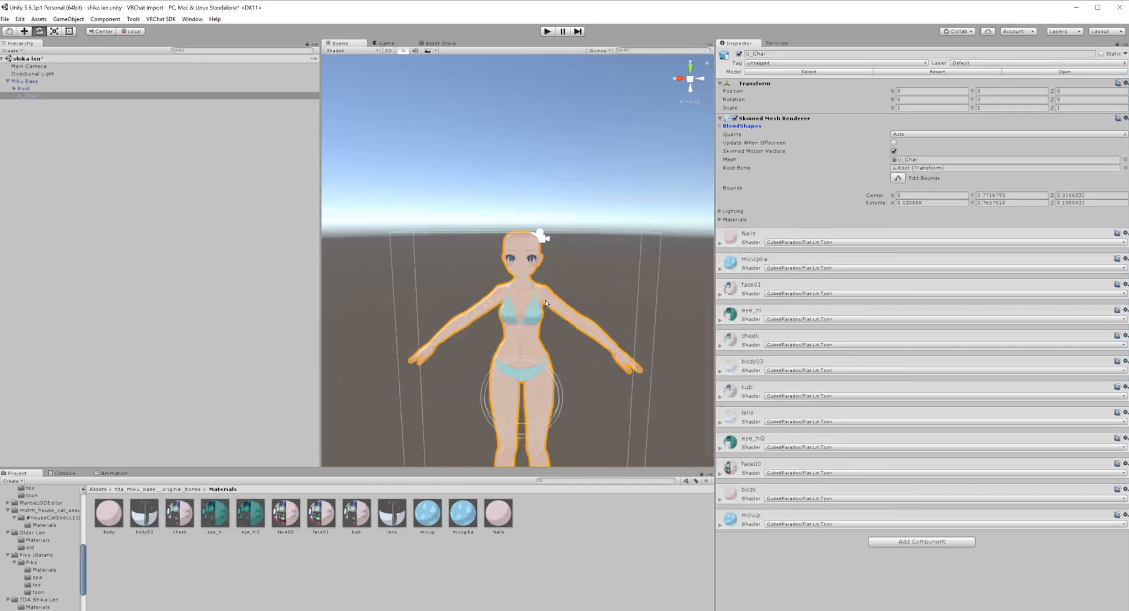
pyautogui.moveTo(545, 303); pyautogui.dragTo(592, 240, button='right')
pyautogui.click(885, 541)
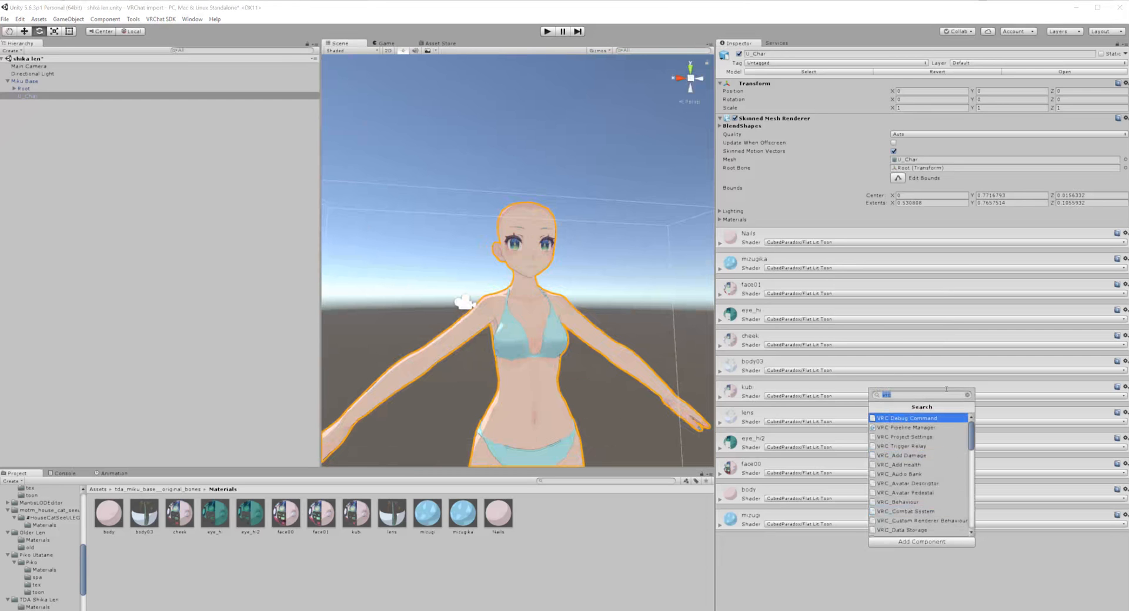
pyautogui.write('m')
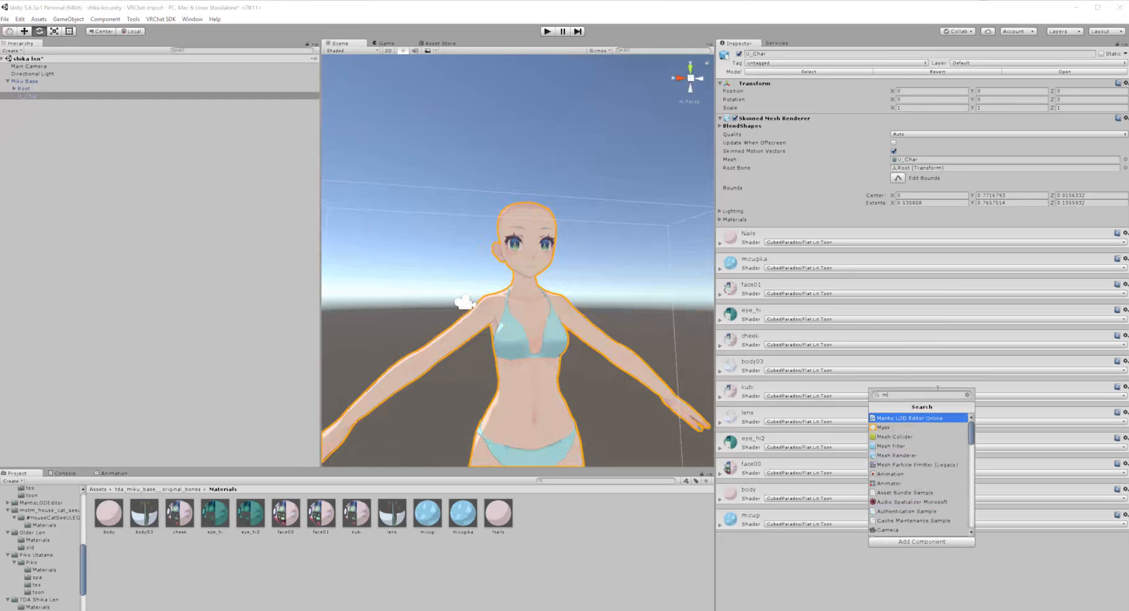
pyautogui.click(913, 416)
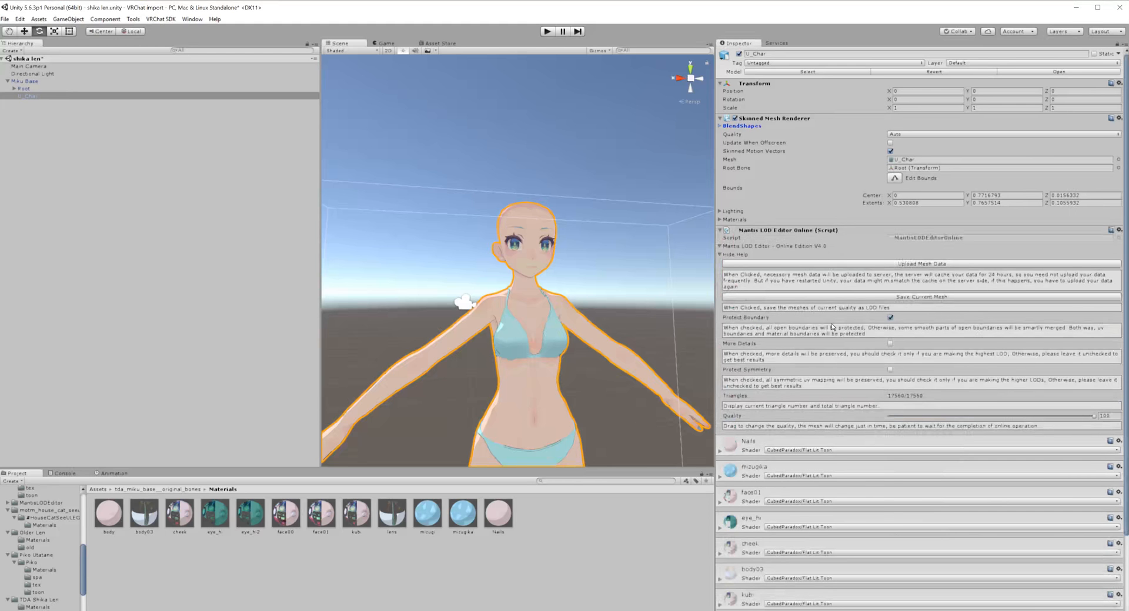
pyautogui.click(913, 260)
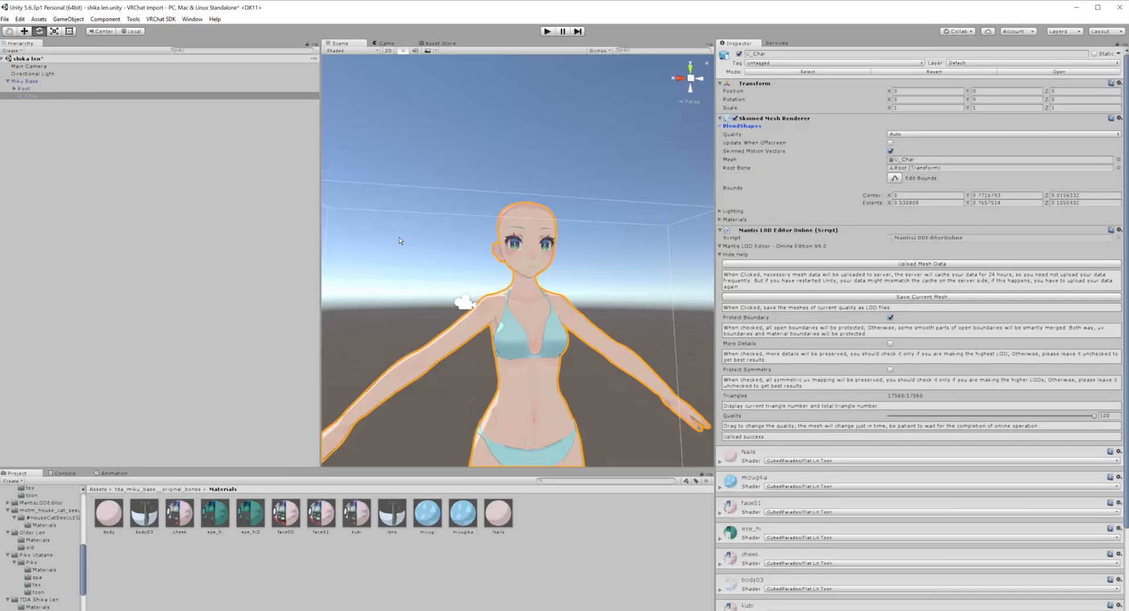
# Step: Add the Mantis LOD Editor Online component to the Miku Base root object
pyautogui.click(17, 80)
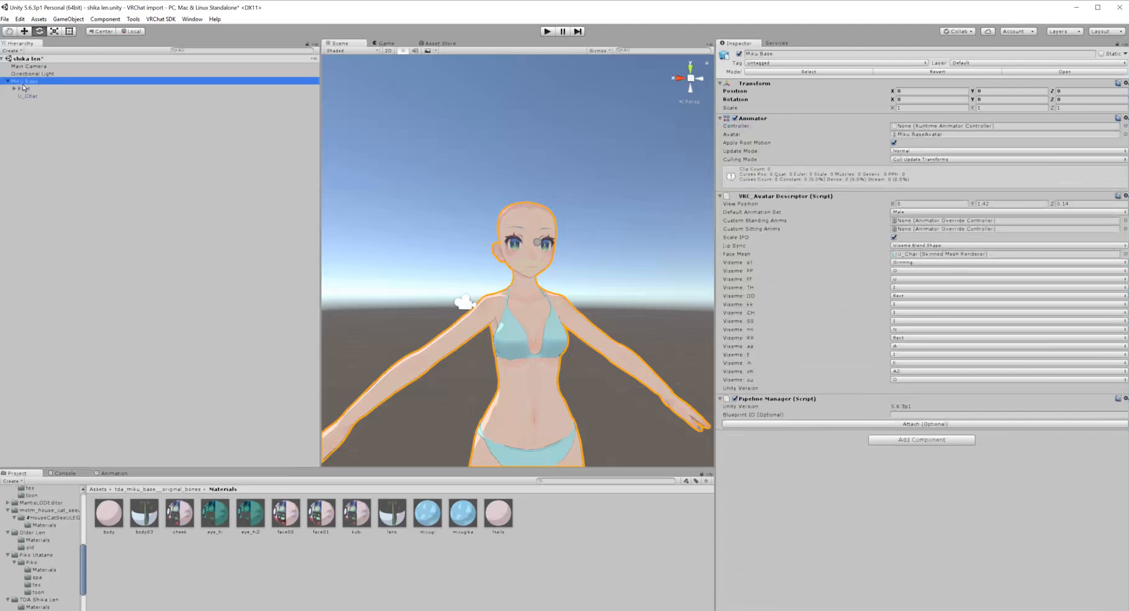
pyautogui.click(899, 440)
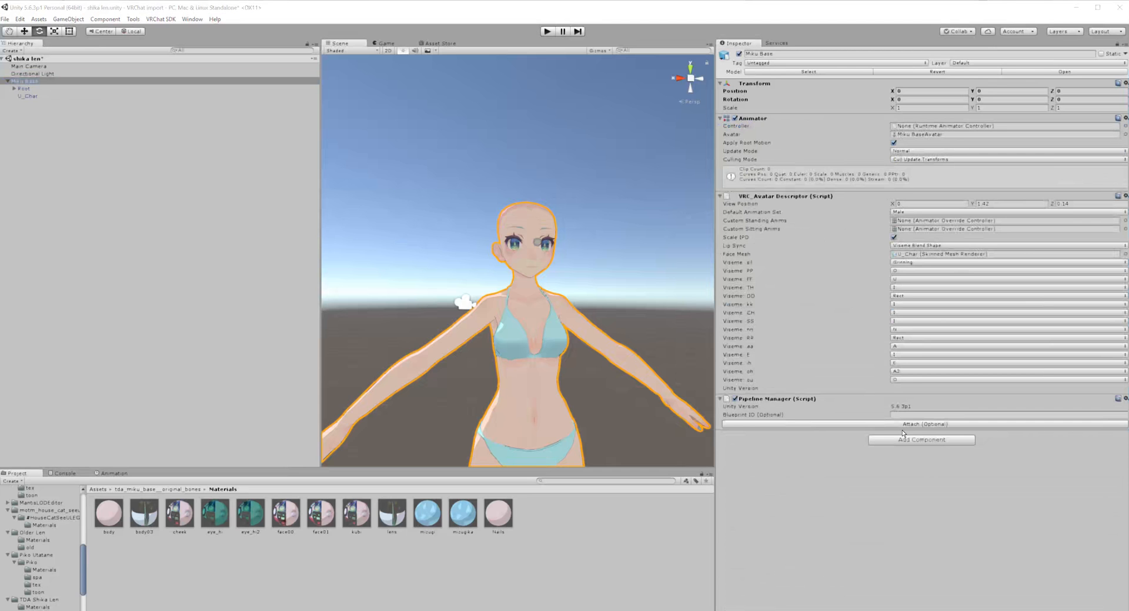
pyautogui.press('Escape')
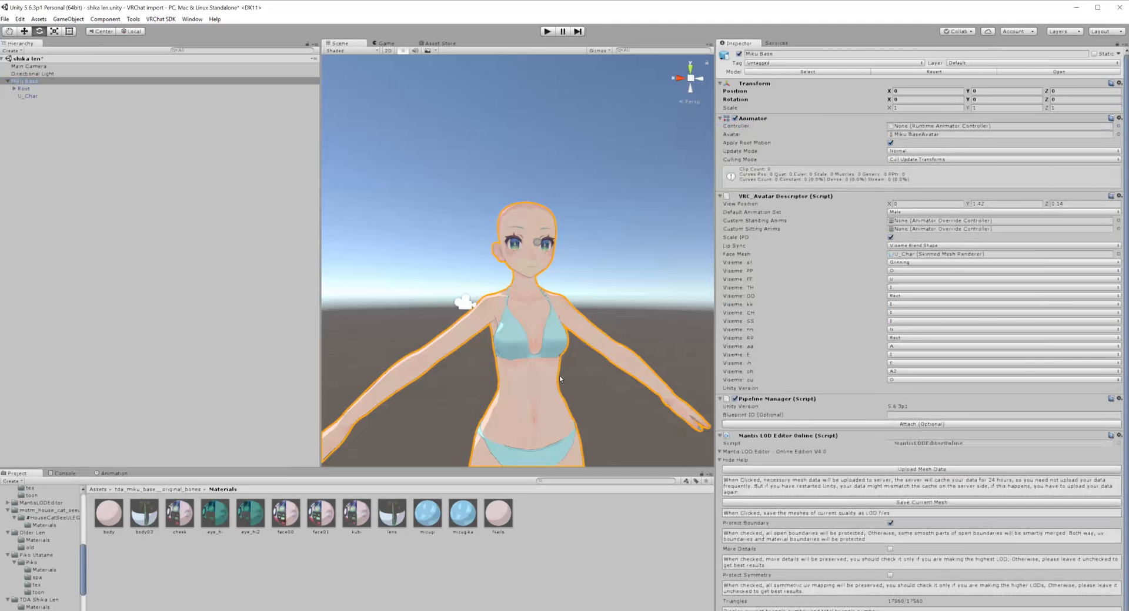
# Step: Remove the Mantis LOD Editor Online component from U_Char
pyautogui.click(8, 95)
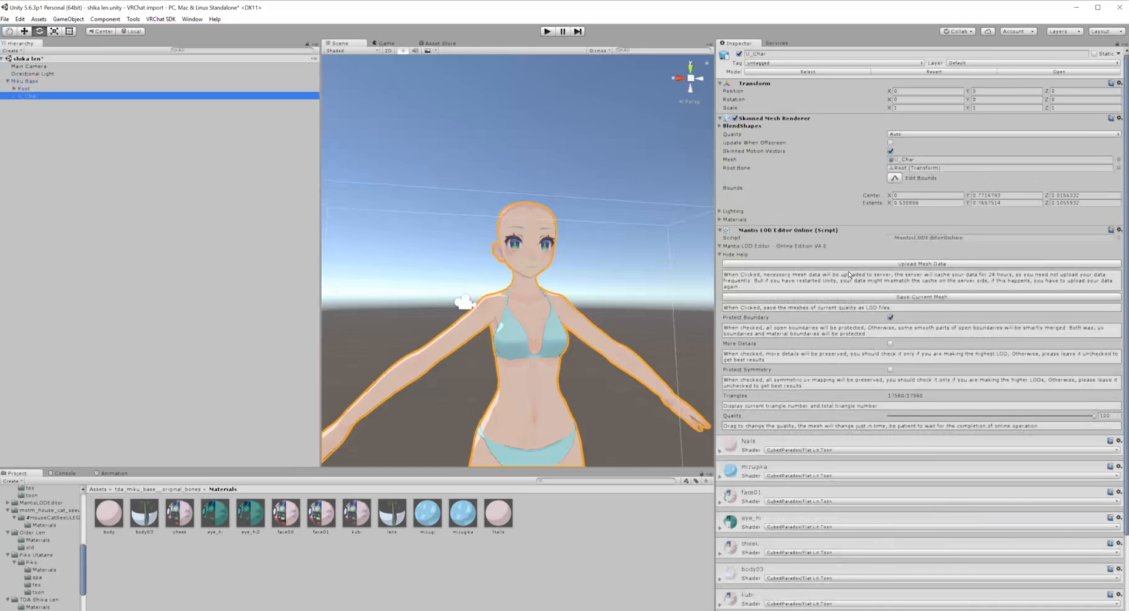
pyautogui.rightClick(782, 230)
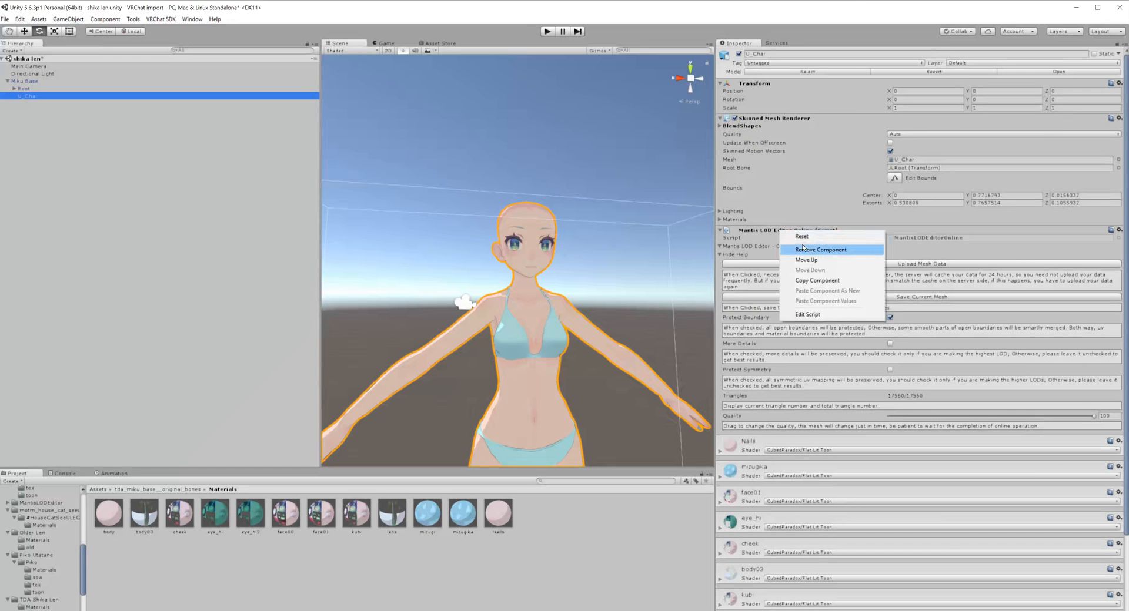
pyautogui.click(820, 249)
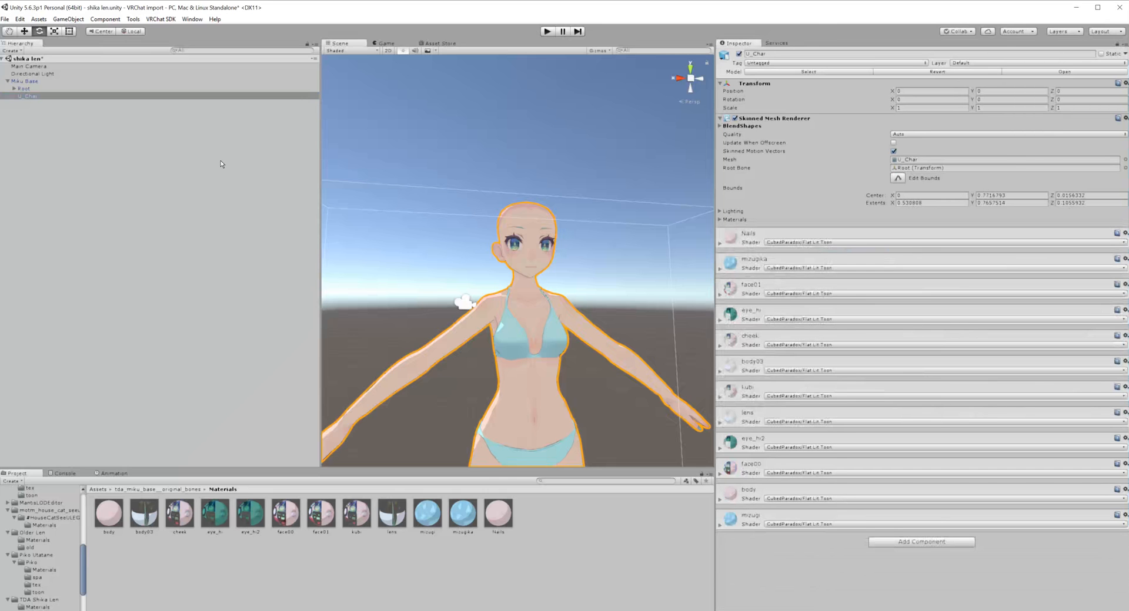
# Step: Upload the mesh data from Miku Base's Mantis LOD Editor Online component
pyautogui.click(18, 80)
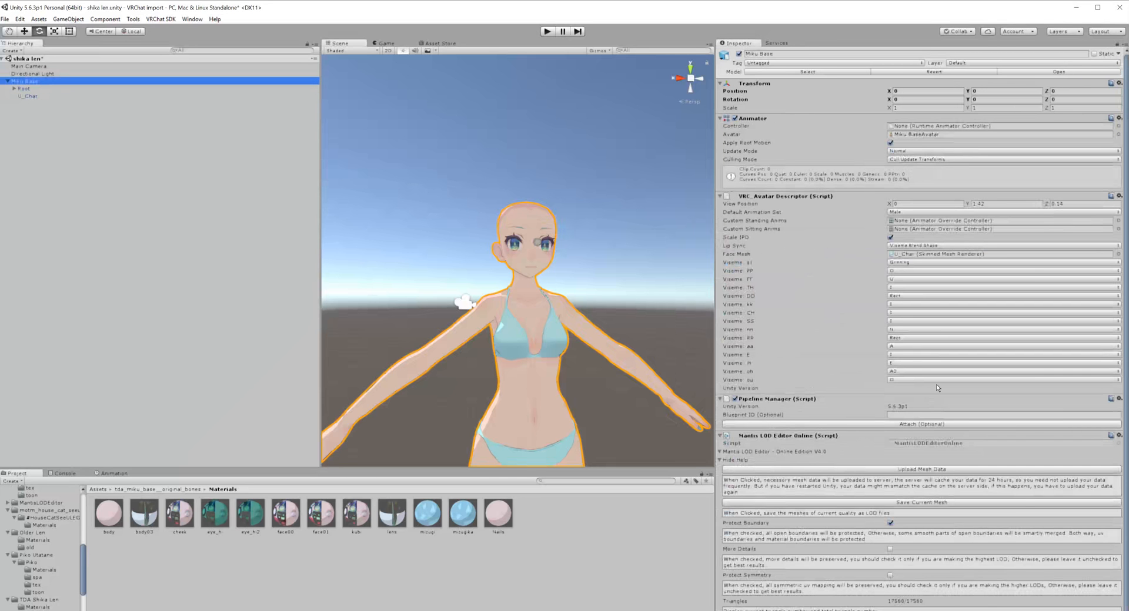
pyautogui.scroll(-2, 816, 476)
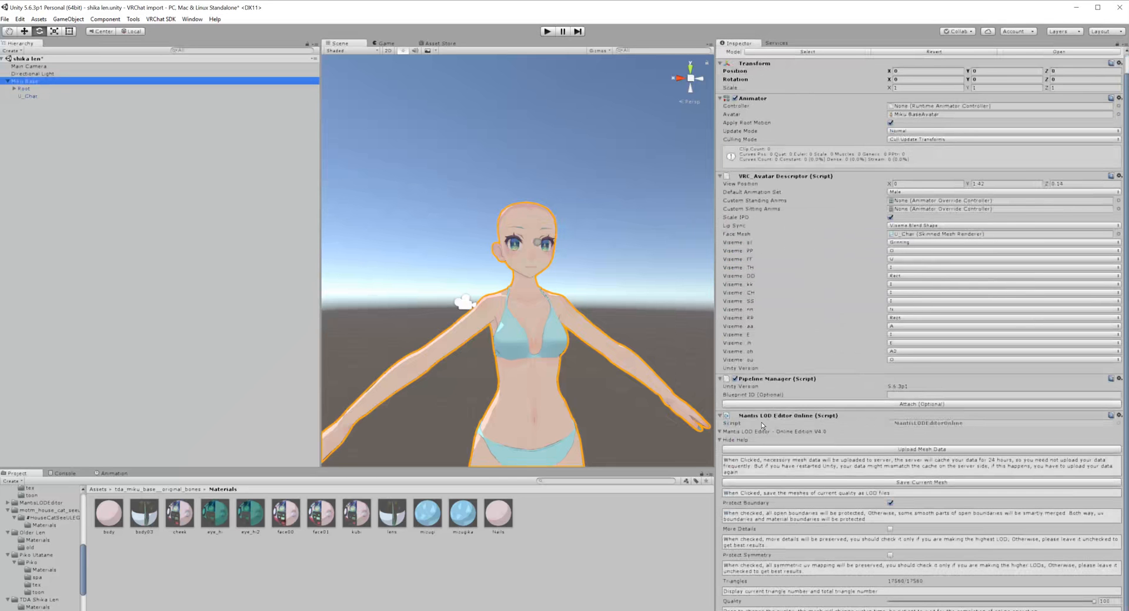
pyautogui.click(905, 448)
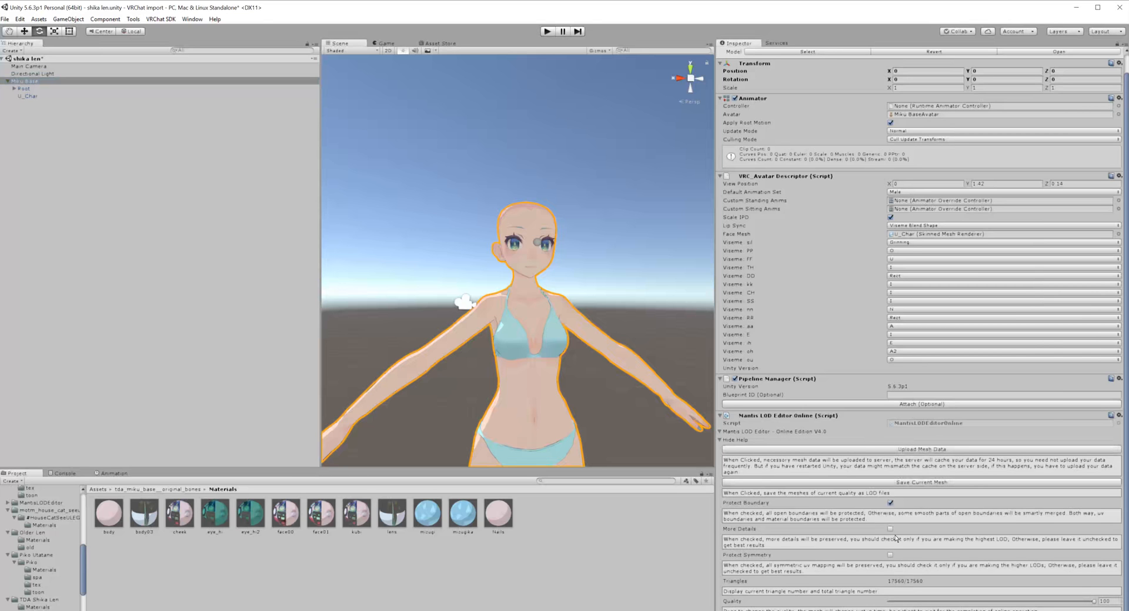
# Step: Turn off Protect Boundary, enable More Details and Protect Symmetry, and set the mesh Quality to 50 in Miku Base's LOD editor
pyautogui.click(889, 503)
pyautogui.click(870, 502)
pyautogui.press('Tab')
pyautogui.click(872, 553)
pyautogui.click(1104, 601)
pyautogui.write('5')
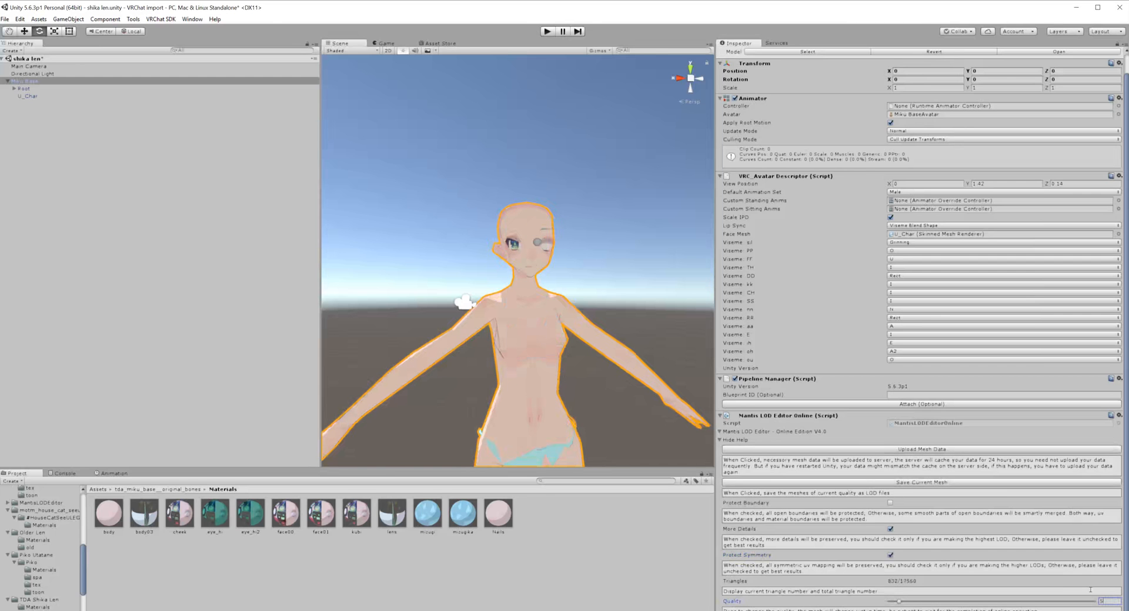
pyautogui.write('0')
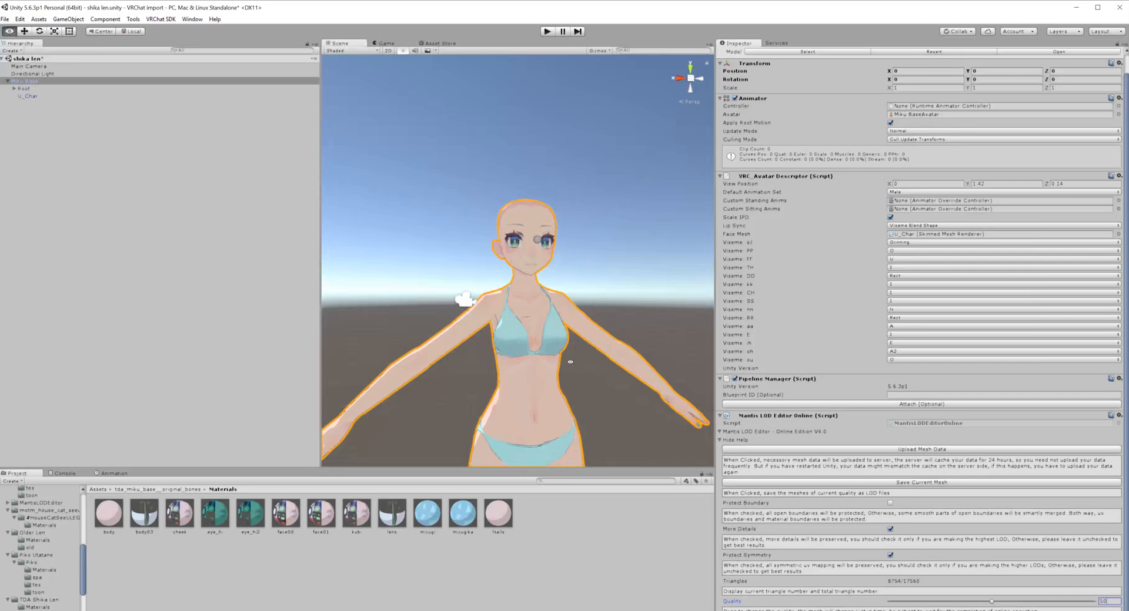
# Step: Examine the reduced mesh on the avatar's face, torso and swimsuit from several angles and distances
pyautogui.moveTo(571, 362); pyautogui.dragTo(593, 259, button='right')
pyautogui.scroll(4, 571, 427)
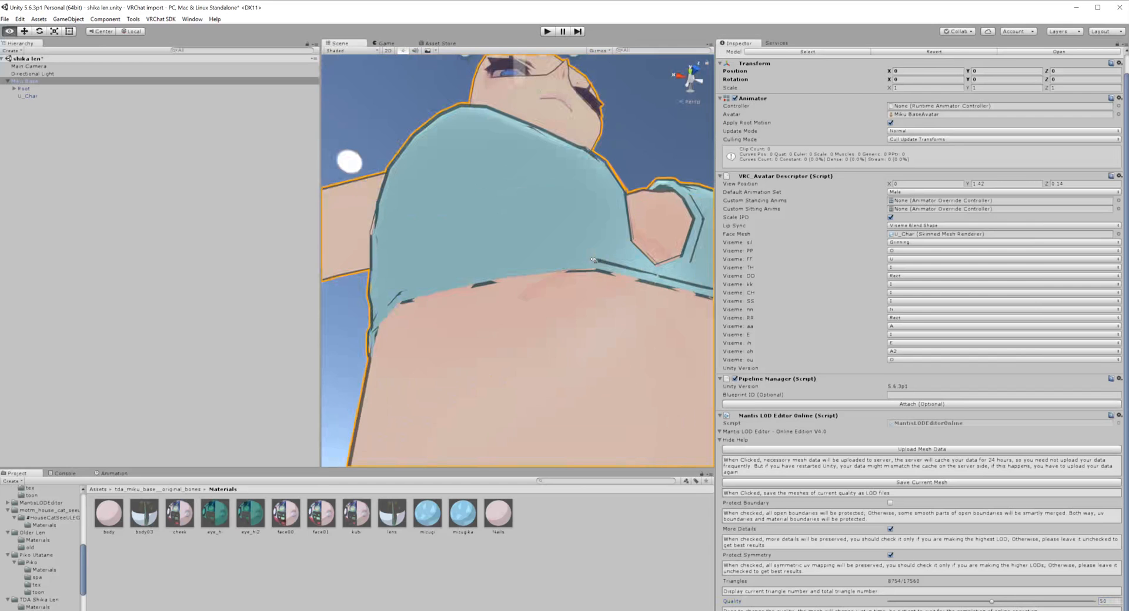
pyautogui.keyDown('alt'); pyautogui.scroll(-5, 559, 262); pyautogui.keyUp('alt')
pyautogui.keyDown('alt'); pyautogui.moveTo(593, 260); pyautogui.dragTo(634, 373); pyautogui.keyUp('alt')
pyautogui.keyDown('alt'); pyautogui.scroll(3, 447, 264); pyautogui.keyUp('alt')
pyautogui.keyDown('alt'); pyautogui.scroll(4, 412, 270); pyautogui.keyUp('alt')
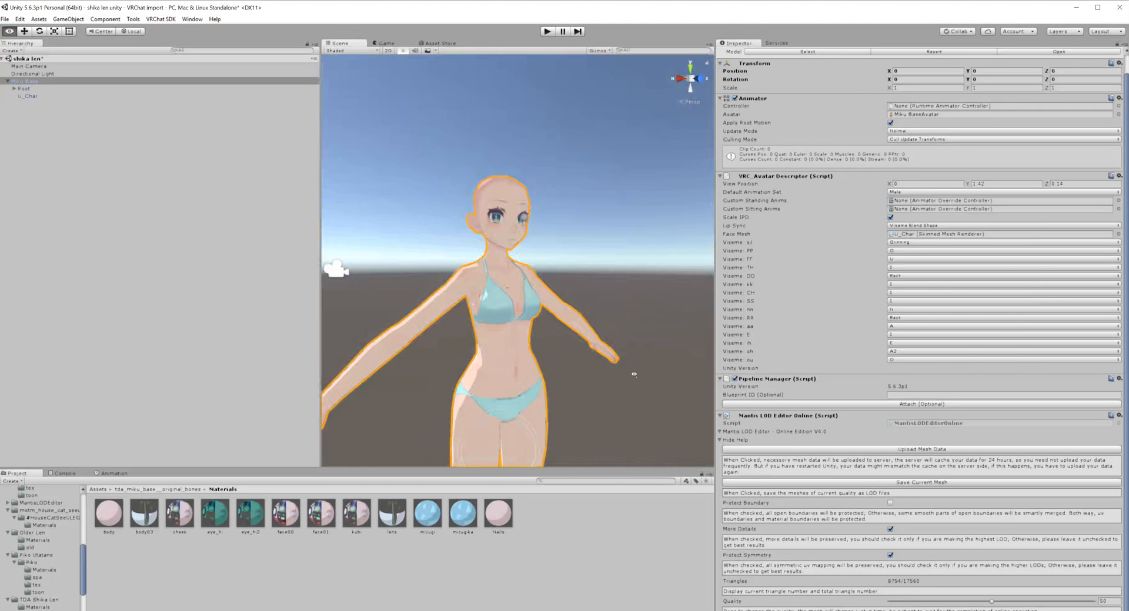
pyautogui.moveTo(634, 374); pyautogui.dragTo(626, 371, button='right')
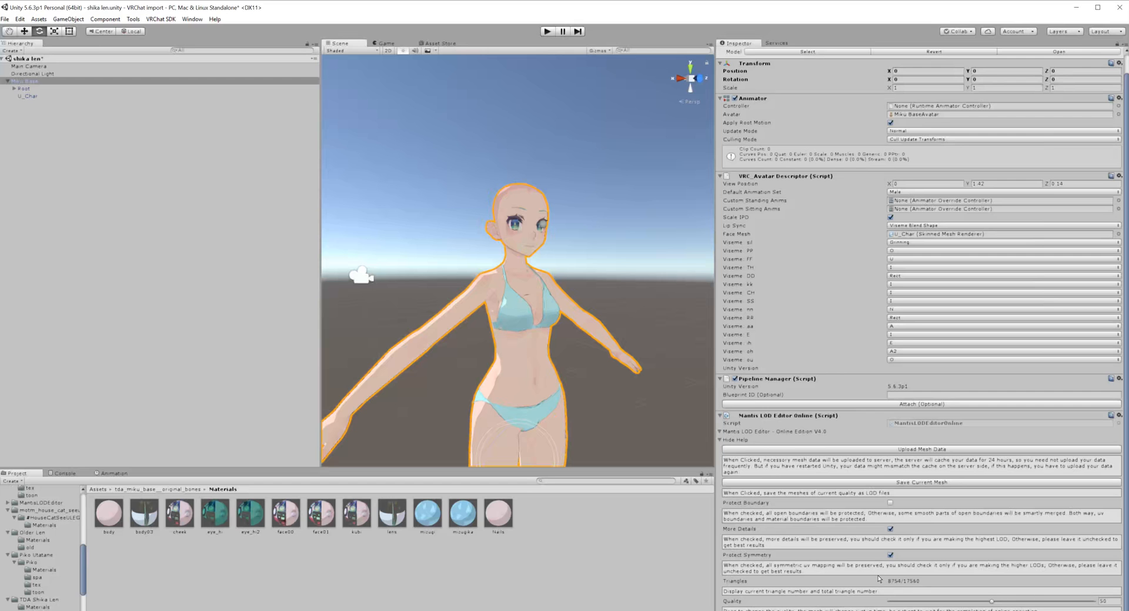
# Step: Save the current reduced mesh as U_Char(Clone)_Quality_50.asset in the tda_miku_base__original_bones folder
pyautogui.click(901, 479)
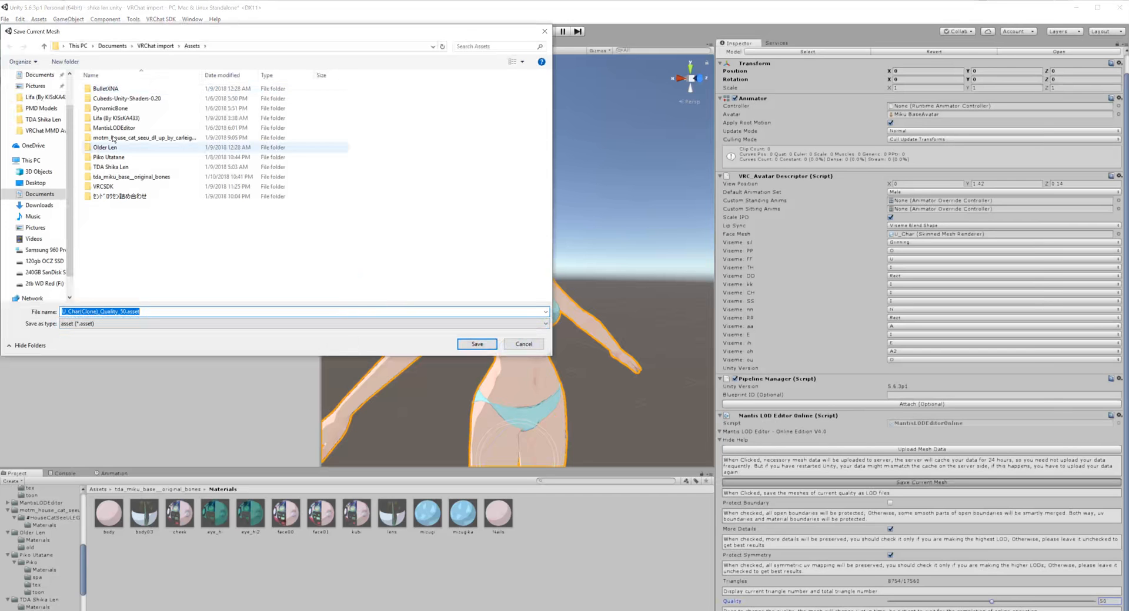
pyautogui.doubleClick(180, 176)
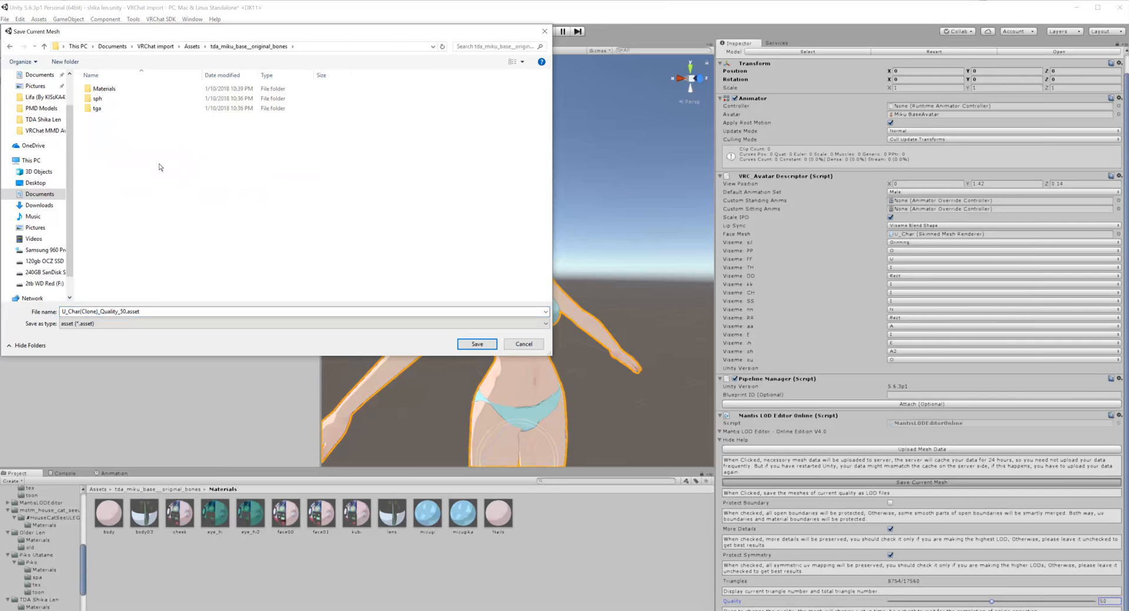
pyautogui.click(47, 306)
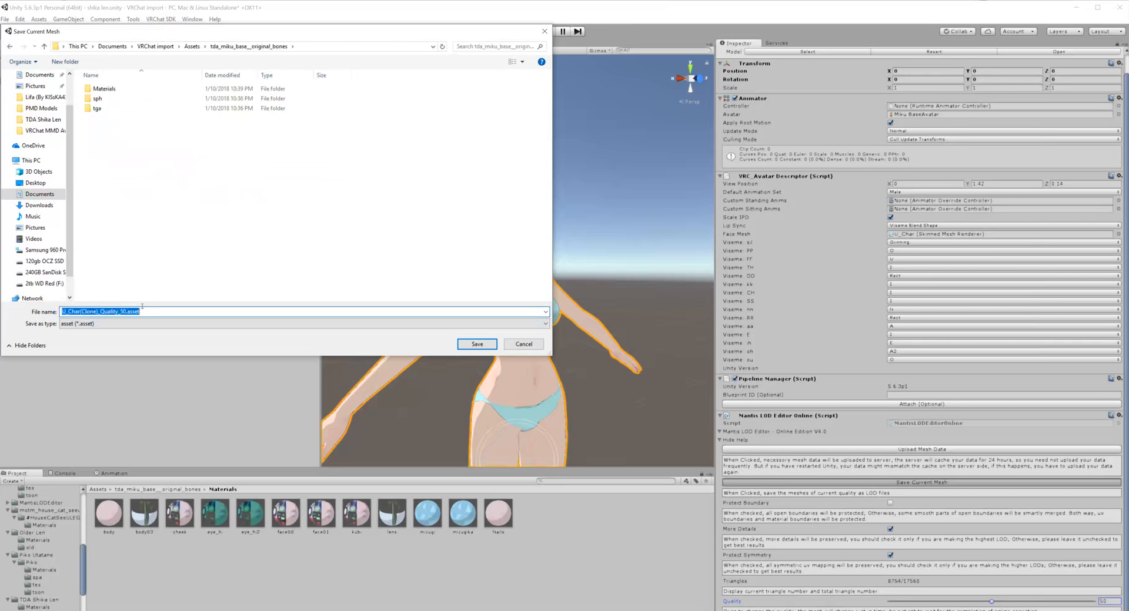
pyautogui.click(89, 306)
pyautogui.moveTo(93, 302); pyautogui.dragTo(208, 321)
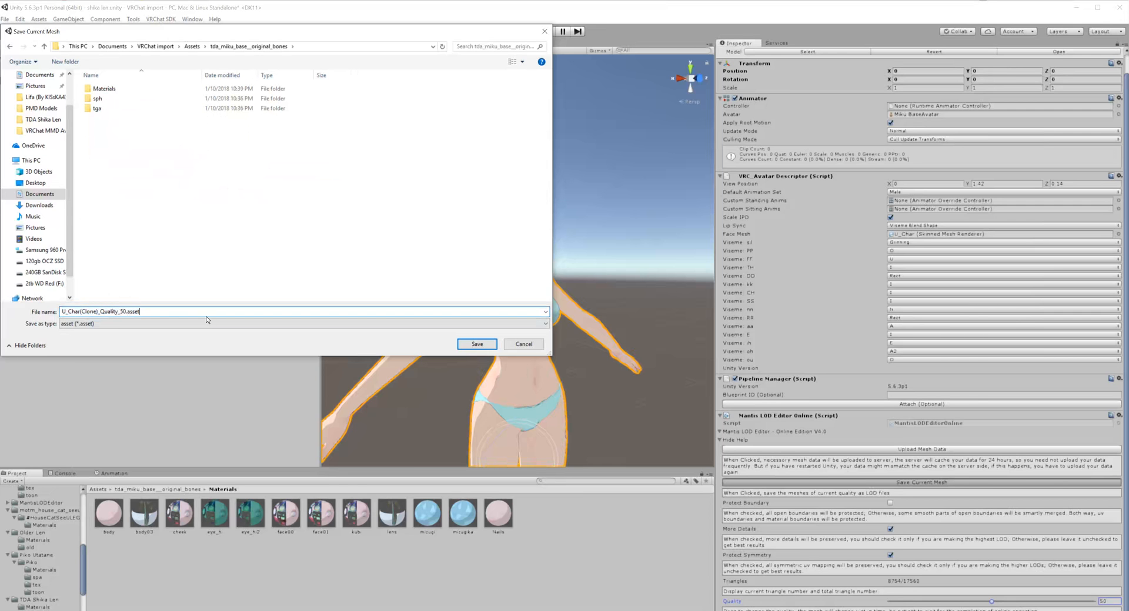
pyautogui.click(469, 341)
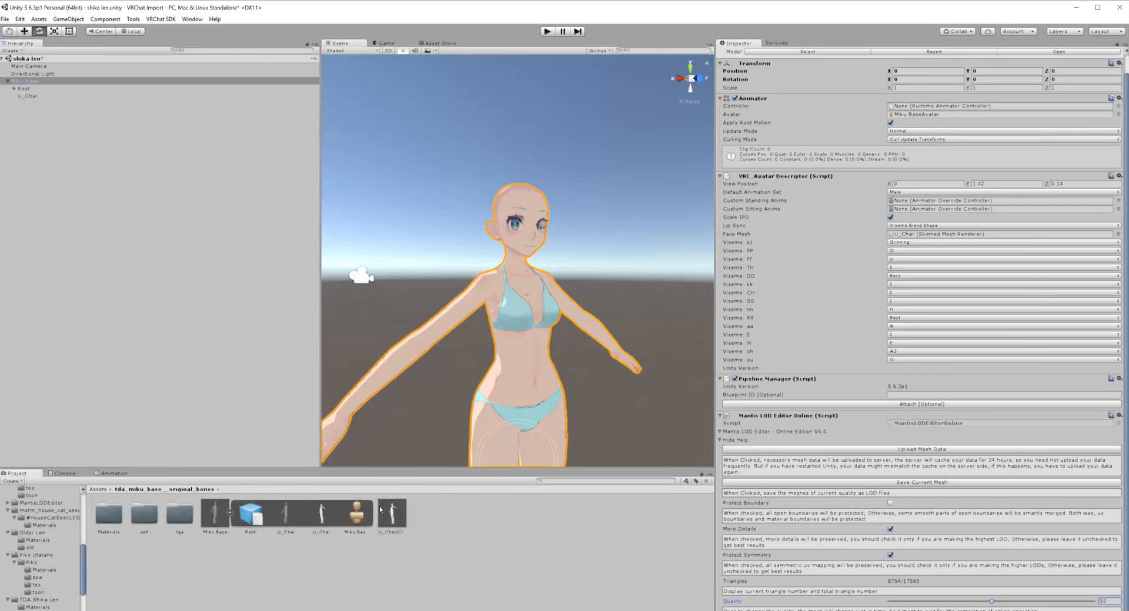
# Step: Assign the saved U_Char(Clone)_Quality_50 asset as the mesh of U_Char's Skinned Mesh Renderer
pyautogui.click(380, 509)
pyautogui.click(251, 354)
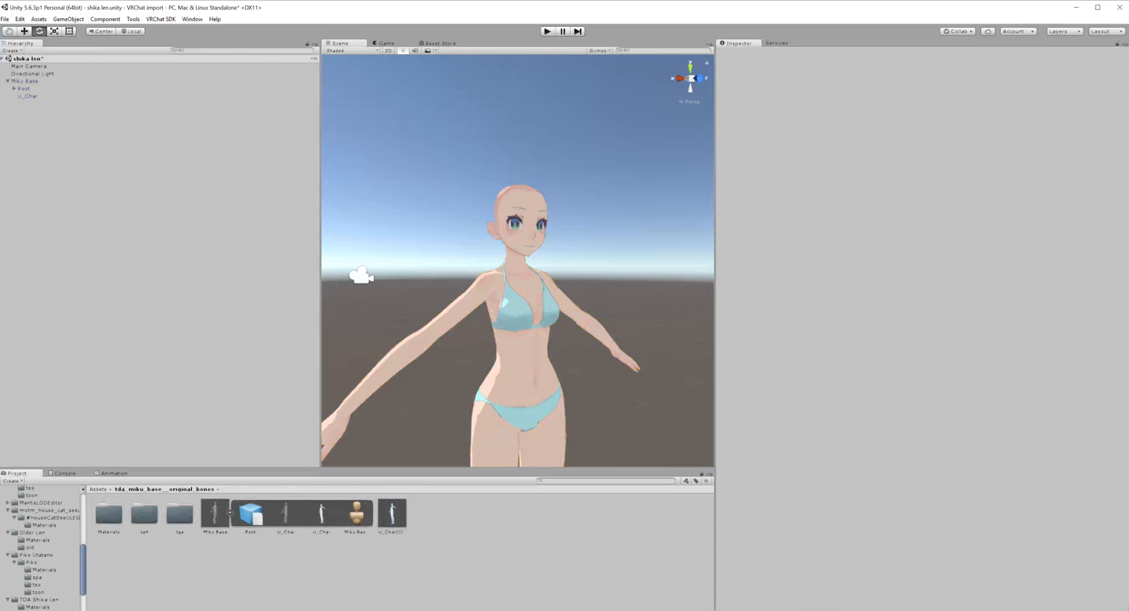
pyautogui.click(27, 96)
pyautogui.click(25, 81)
pyautogui.click(23, 88)
pyautogui.click(23, 95)
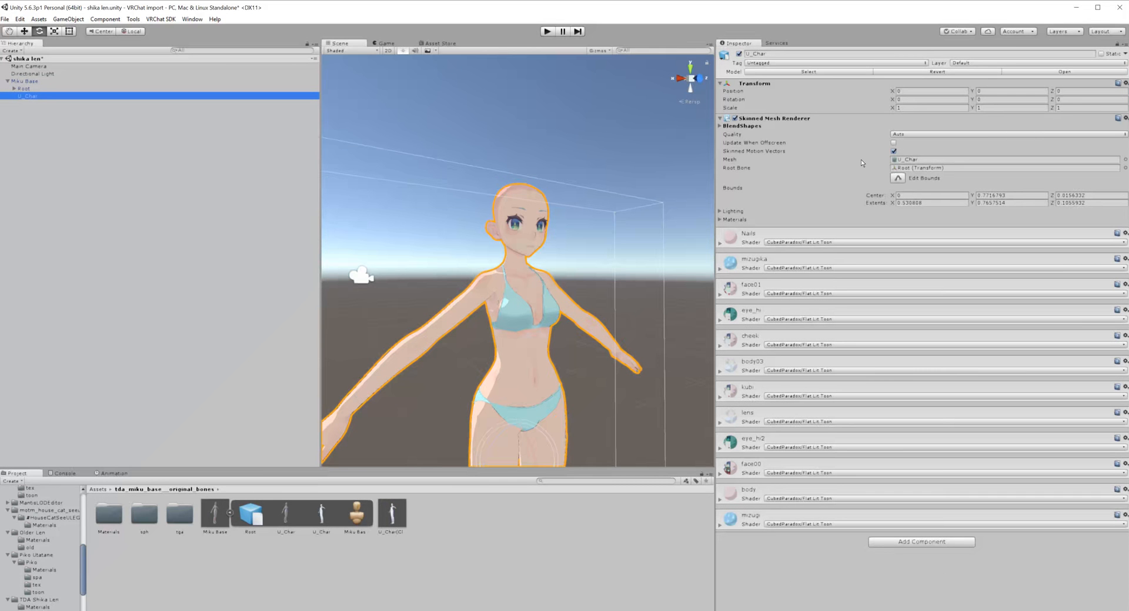
pyautogui.click(392, 514)
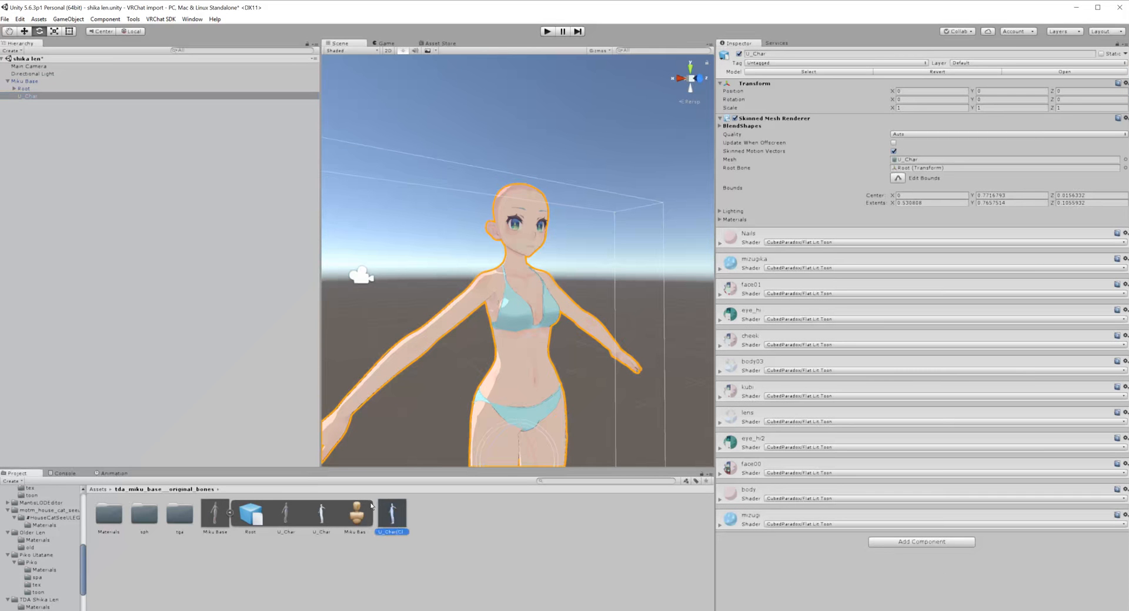
pyautogui.moveTo(392, 513); pyautogui.dragTo(941, 159)
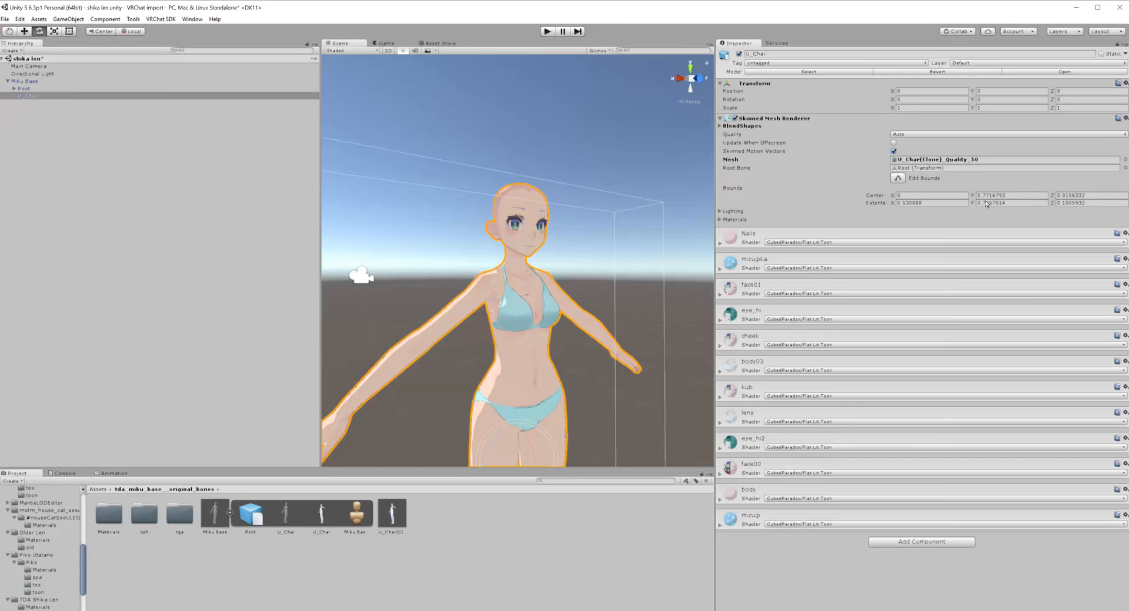
# Step: Select Miku Base and check its polygon count and warnings in the VRChat SDK build control panel
pyautogui.click(121, 148)
pyautogui.click(44, 81)
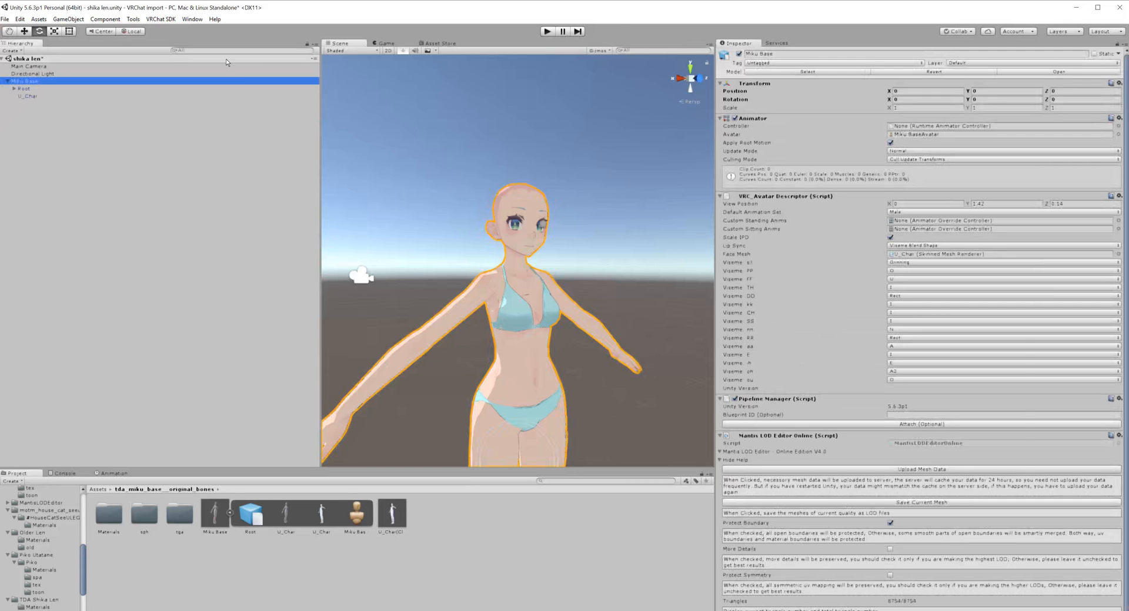
pyautogui.click(161, 19)
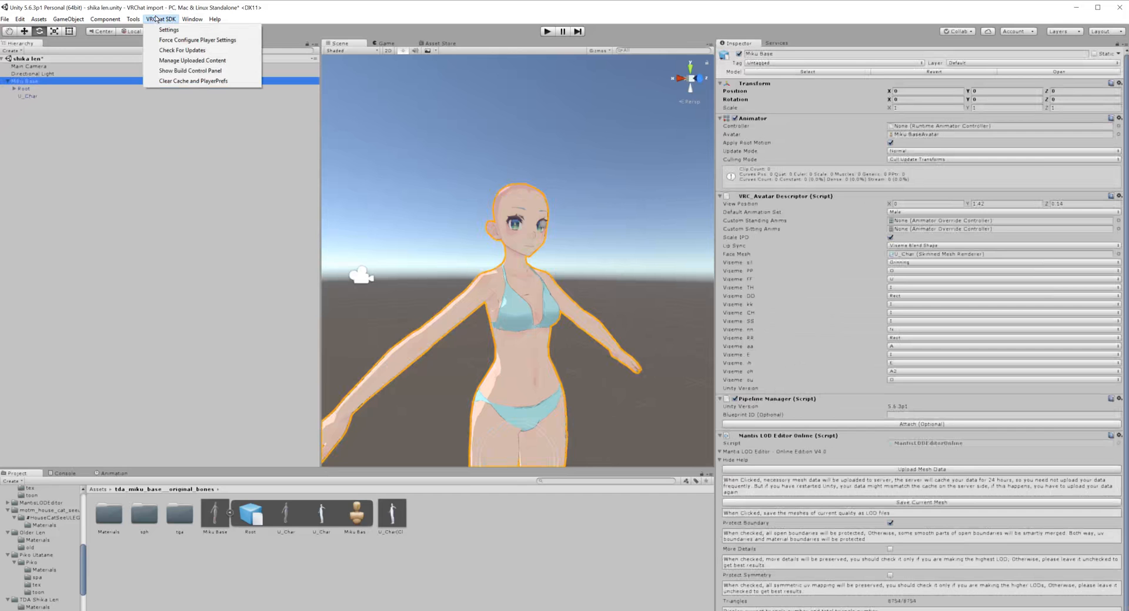
pyautogui.click(177, 69)
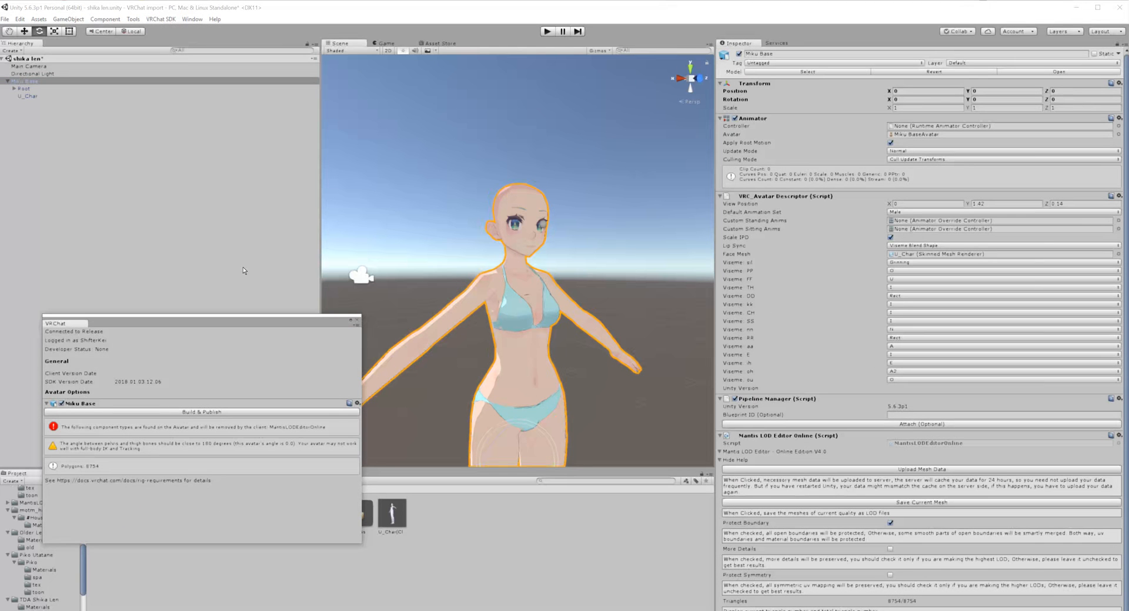
pyautogui.click(338, 314)
# Step: Remove the Mantis LOD Editor Online component from Miku Base and recheck the avatar in the VRChat SDK build control panel
pyautogui.rightClick(811, 435)
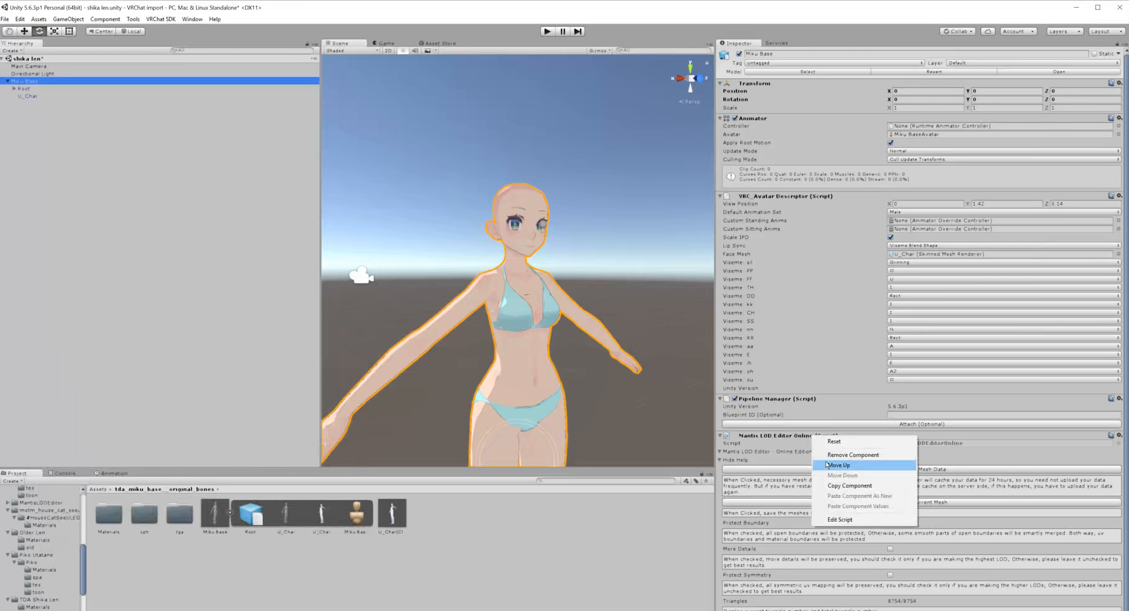
pyautogui.click(834, 454)
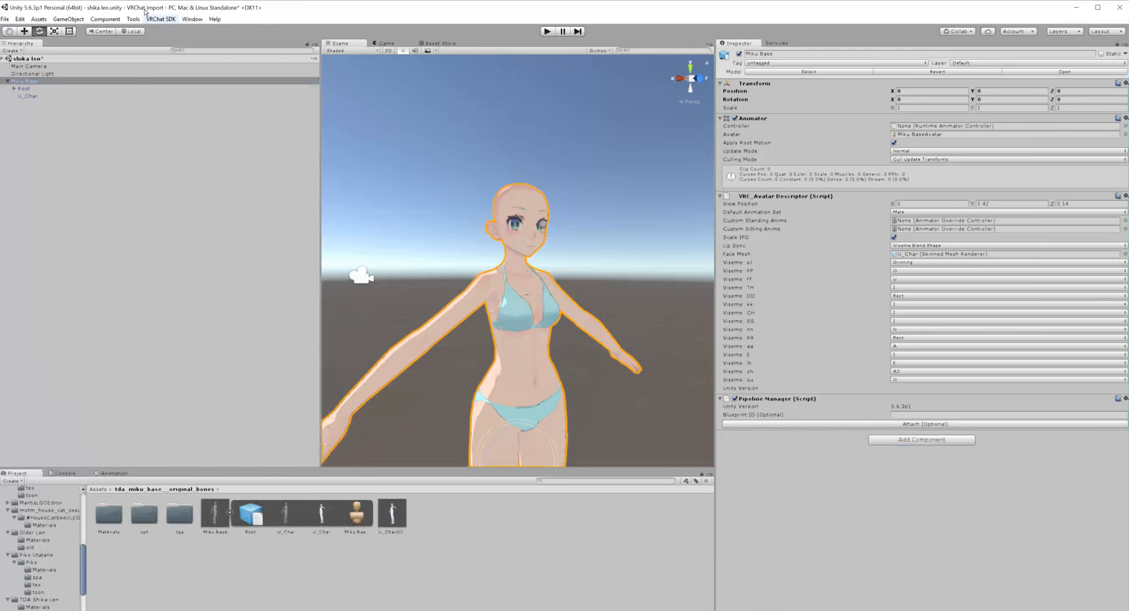
pyautogui.click(161, 19)
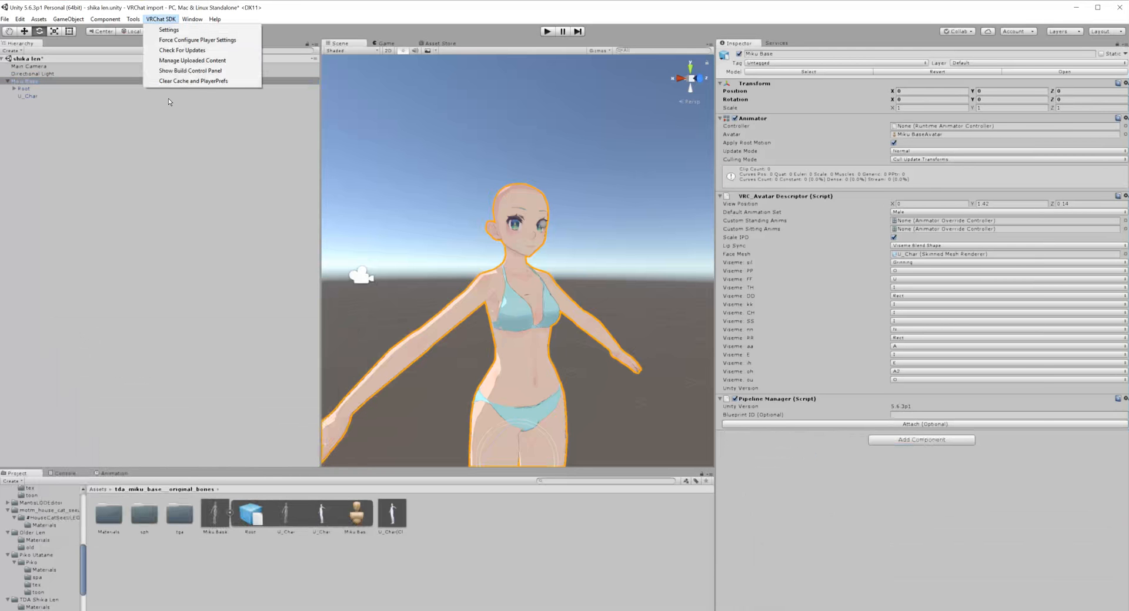
pyautogui.click(183, 71)
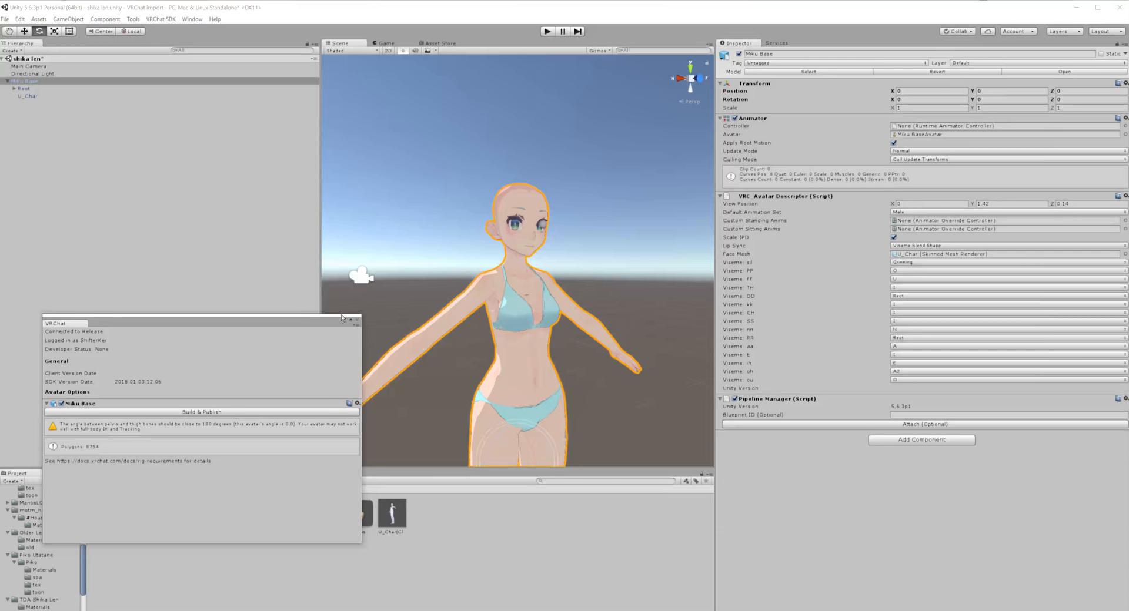
pyautogui.click(357, 320)
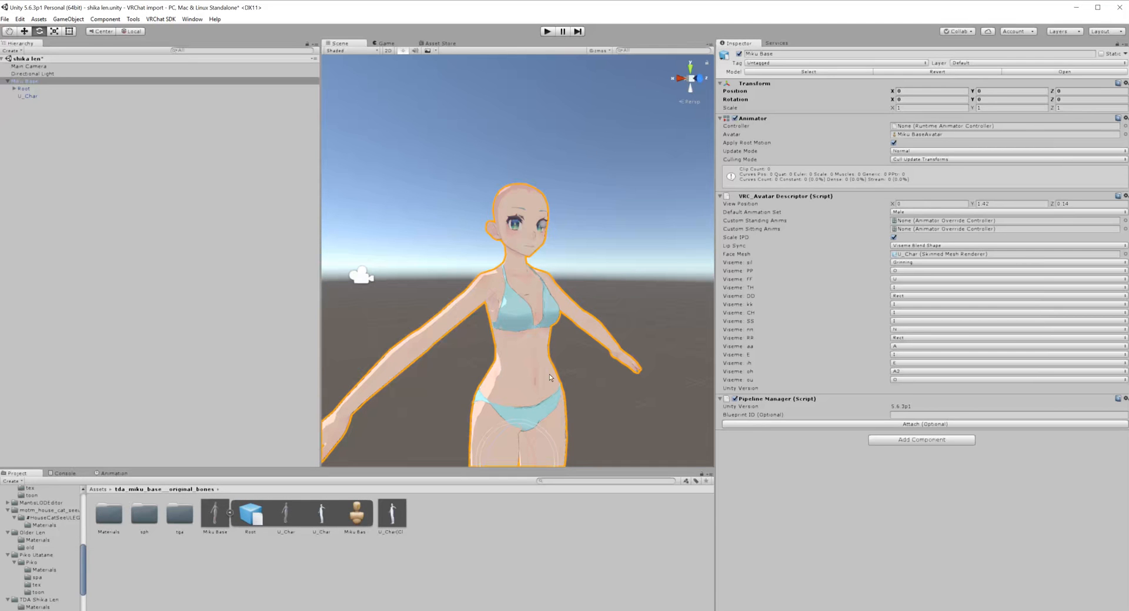
# Step: Examine the finished avatar in the scene from the front and side, both close up and at full-body distance
pyautogui.keyDown('alt'); pyautogui.moveTo(549, 374); pyautogui.dragTo(418, 391); pyautogui.keyUp('alt')
pyautogui.press('w')
pyautogui.moveTo(418, 390); pyautogui.dragTo(466, 426, button='right')
pyautogui.press('s')
pyautogui.press('a')
pyautogui.press('w')
pyautogui.press('s')
pyautogui.press('w')
pyautogui.press('s')
pyautogui.press('w')
pyautogui.press('s')
pyautogui.press('w')
pyautogui.press('s')
pyautogui.press('w')
pyautogui.press('s')
pyautogui.press('w')
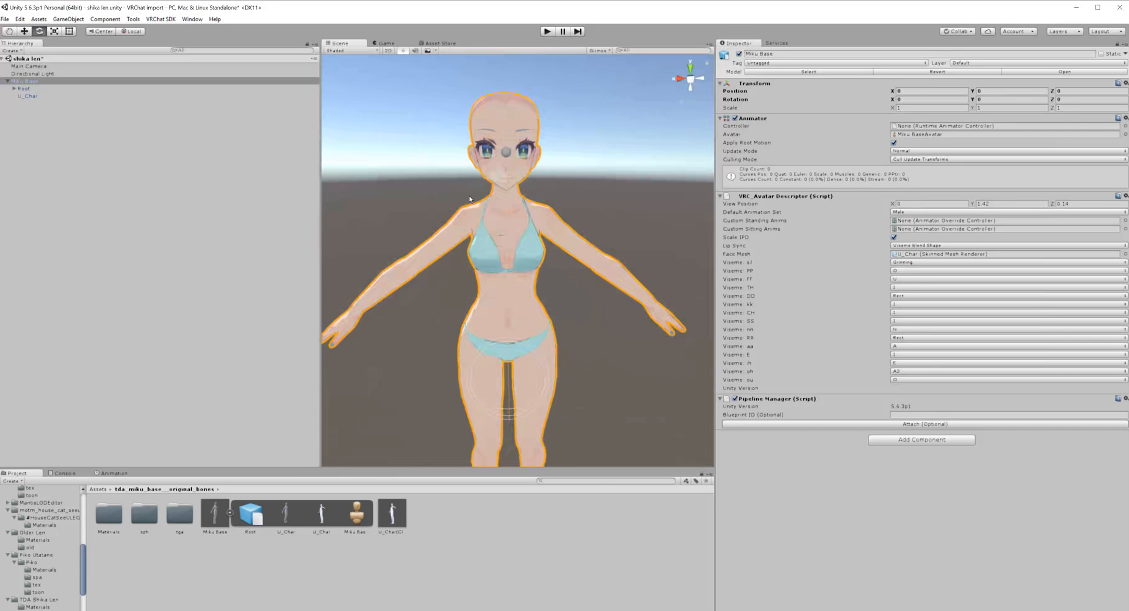
pyautogui.press('s')
pyautogui.moveTo(470, 199); pyautogui.dragTo(503, 195, button='right')
pyautogui.press('w')
pyautogui.press('s')
pyautogui.press('w')
pyautogui.press('s')
pyautogui.press('a')
pyautogui.press('w')
pyautogui.press('d')
# Step: Look through the model's tga textures, including body02_MikuAp and face_MikuAp_b, and its sph and Materials folders
pyautogui.click(94, 518)
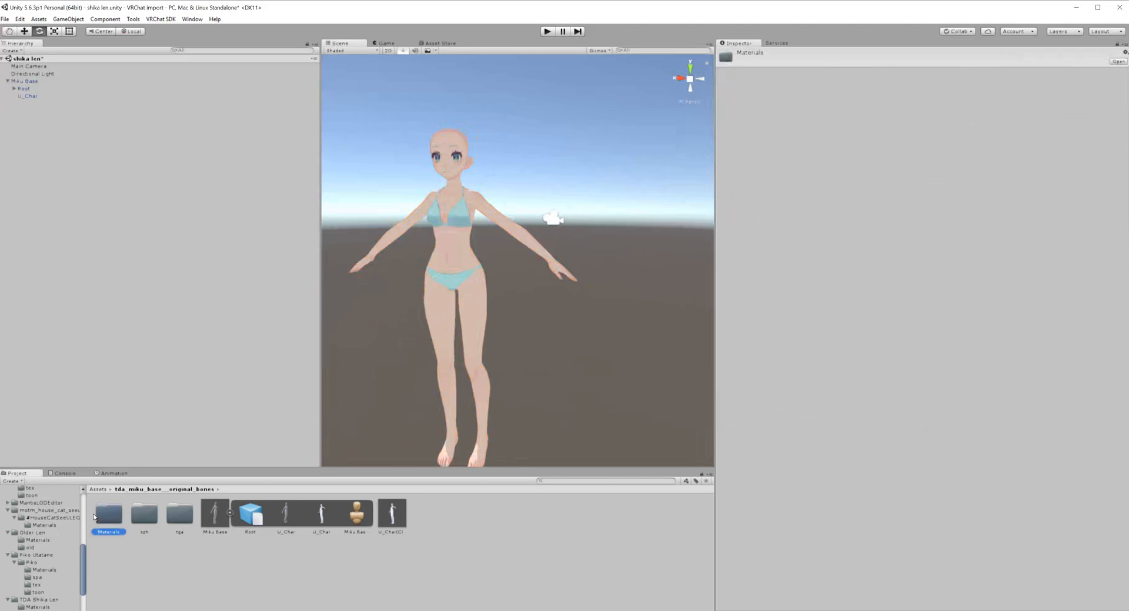
pyautogui.doubleClick(179, 515)
pyautogui.click(144, 513)
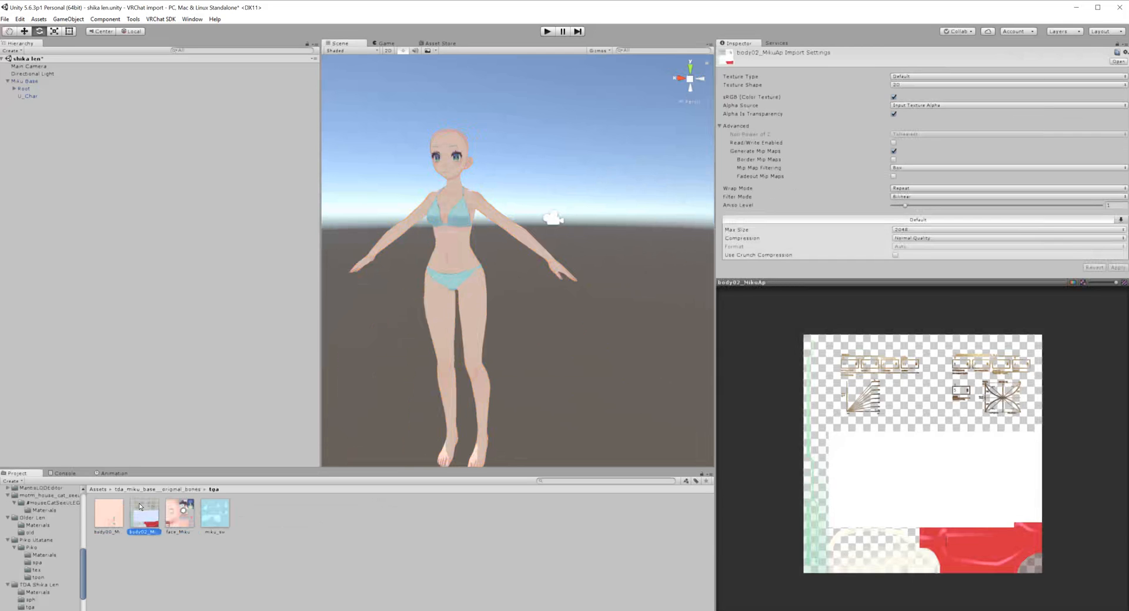
pyautogui.click(215, 513)
pyautogui.click(179, 513)
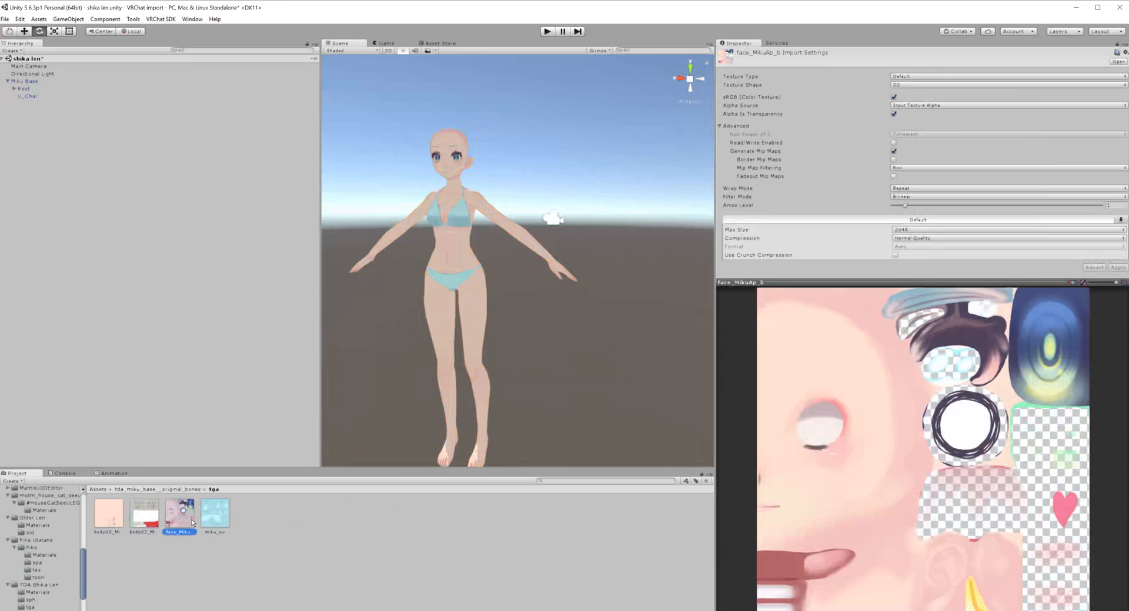
pyautogui.click(157, 484)
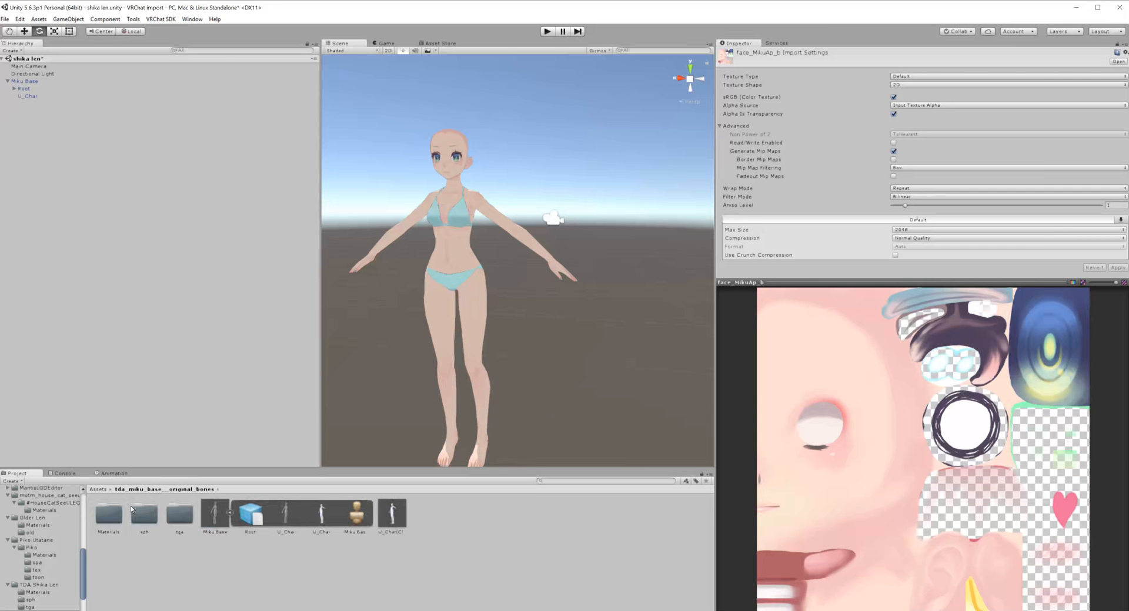
pyautogui.doubleClick(148, 513)
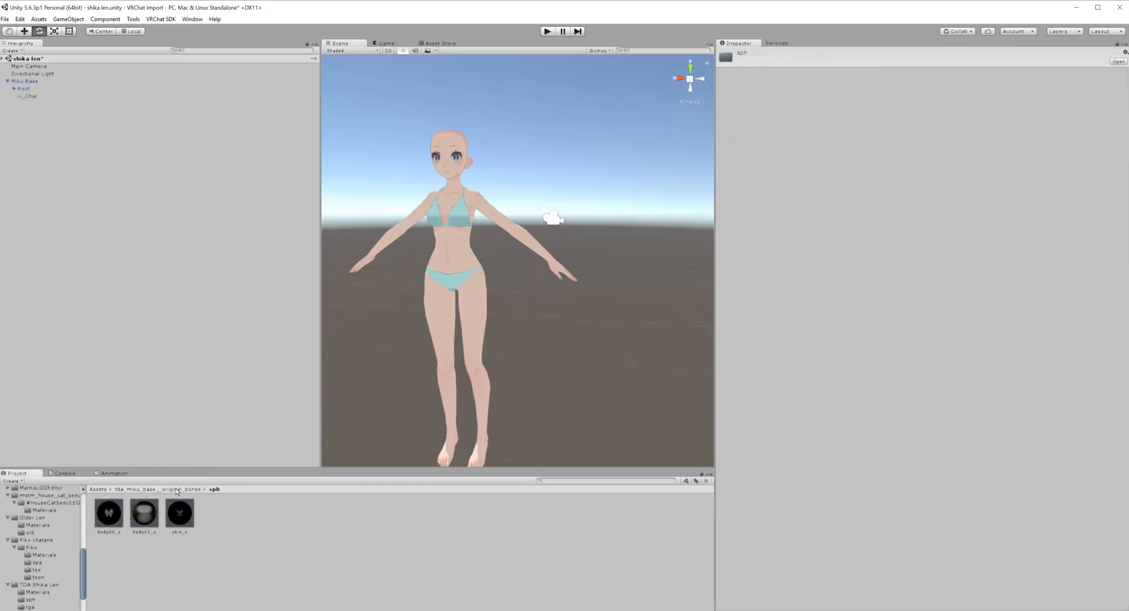
pyautogui.click(145, 485)
pyautogui.doubleClick(97, 506)
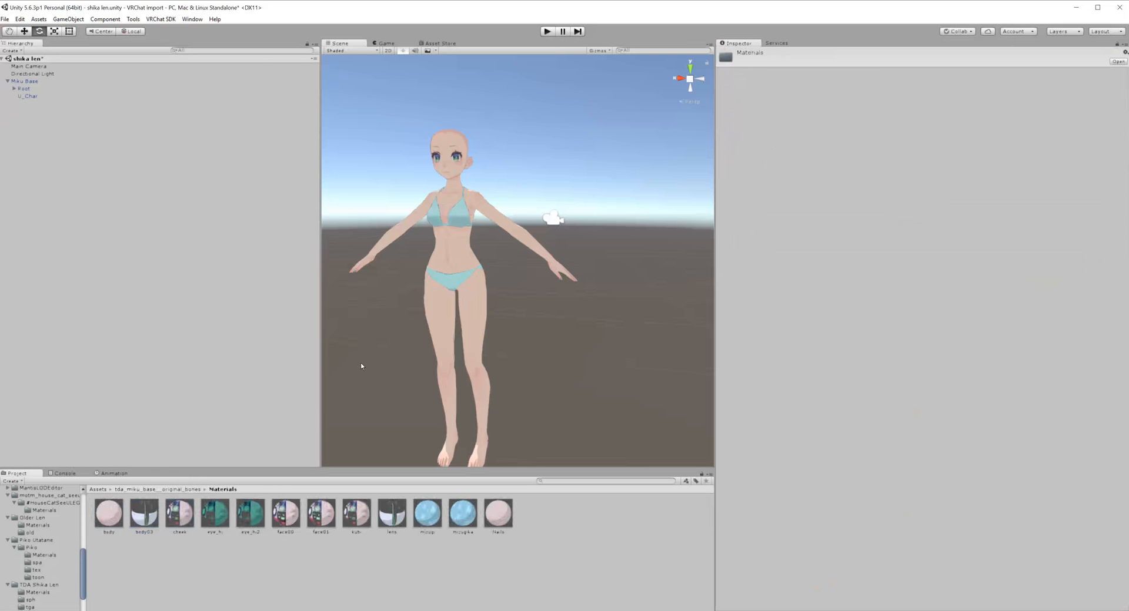
# Step: Select Miku Base in the scene and inspect it from above, below the face and at full-body distance
pyautogui.click(457, 231)
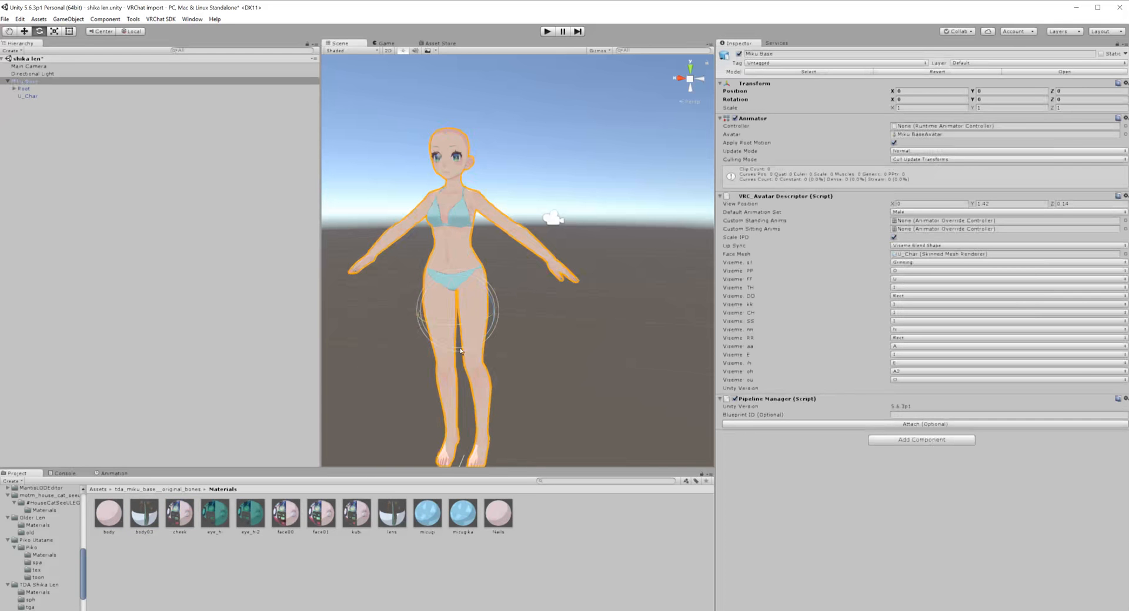
pyautogui.press('a')
pyautogui.moveTo(461, 351); pyautogui.dragTo(601, 348, button='right')
pyautogui.press('w')
pyautogui.press('s')
pyautogui.press('d')
pyautogui.press('w')
pyautogui.press('s')
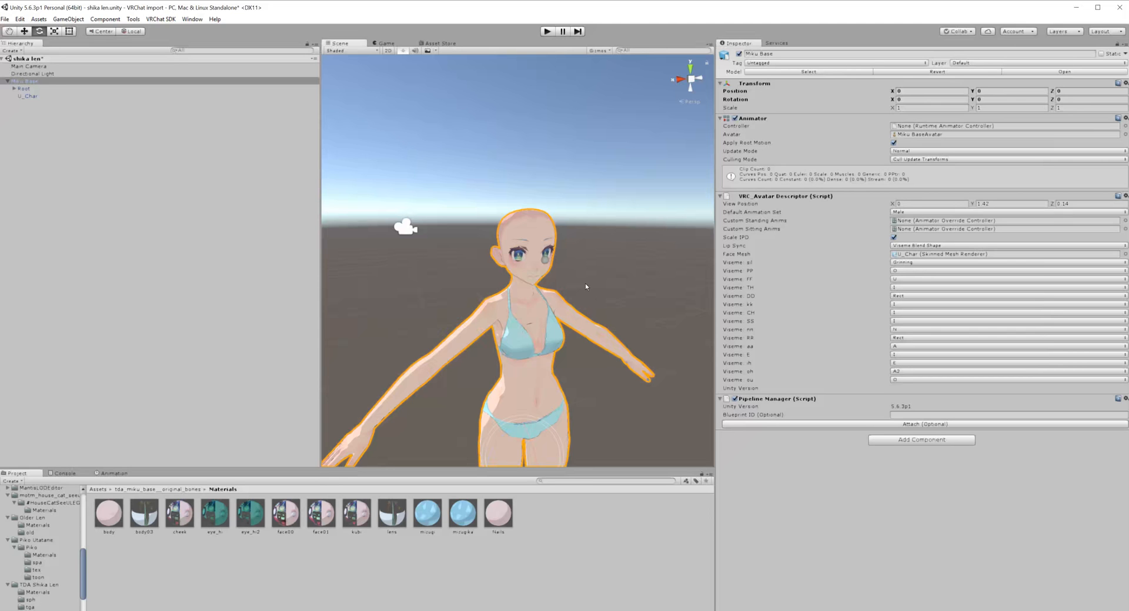
pyautogui.press('s')
pyautogui.press('w')
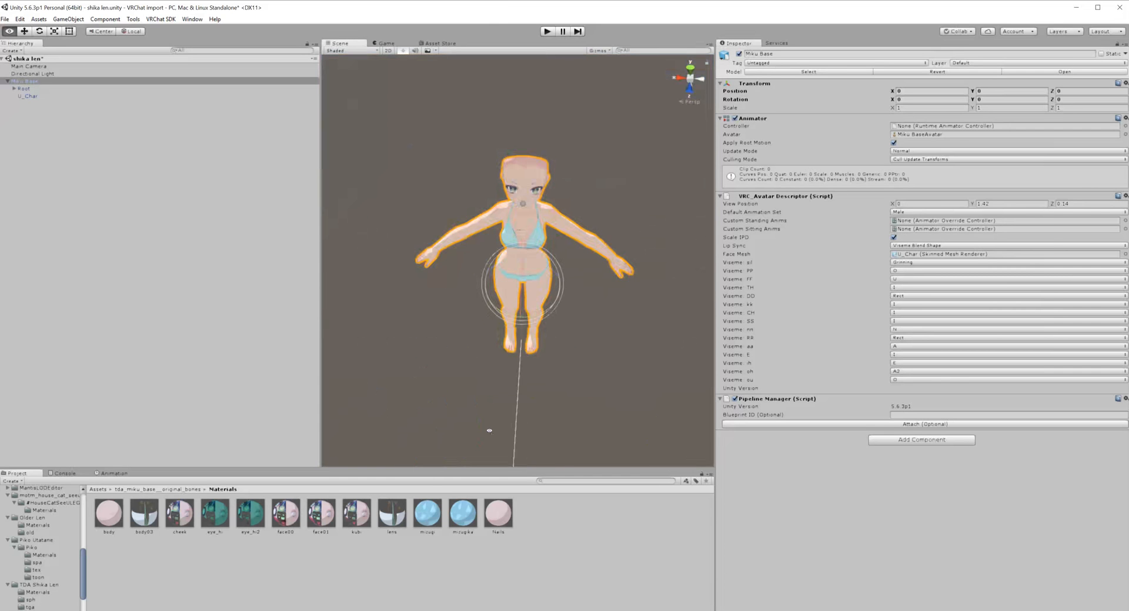
pyautogui.press('w')
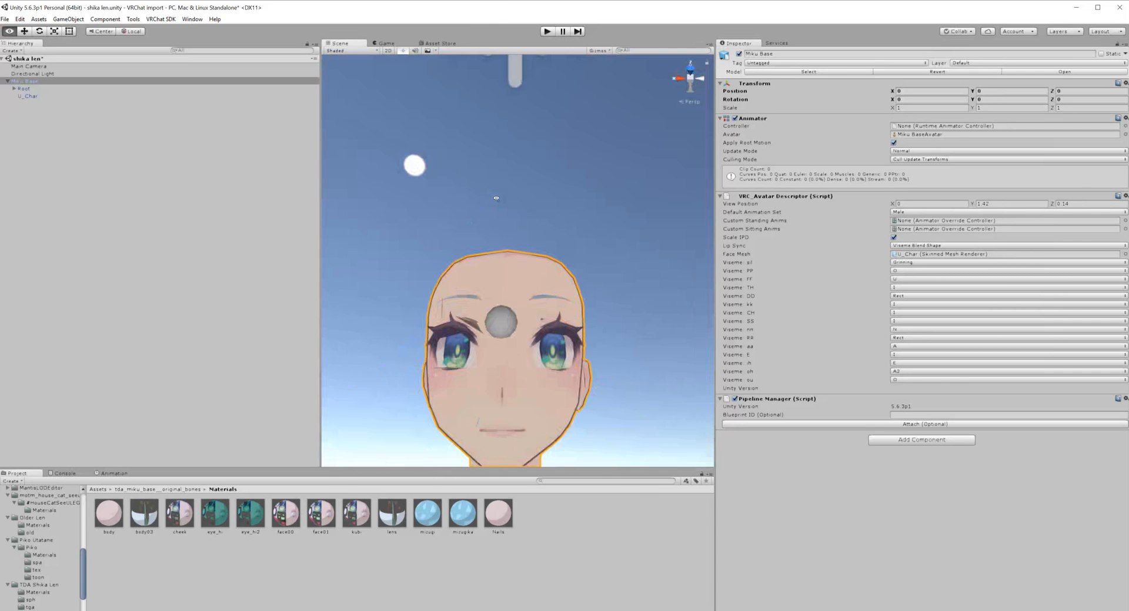
pyautogui.press('a')
pyautogui.press('w')
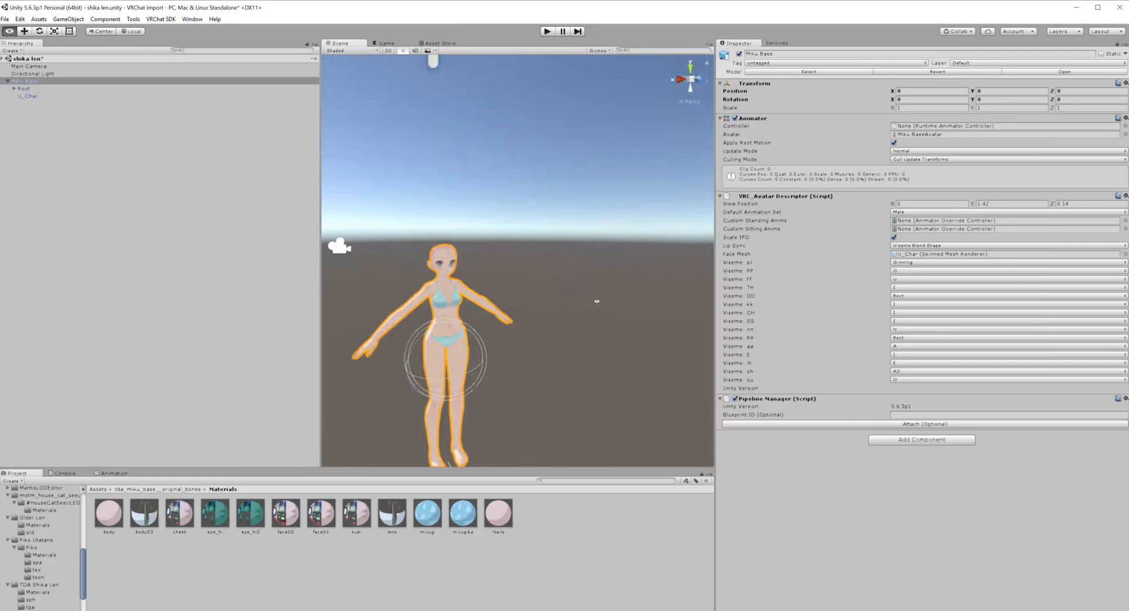
pyautogui.press('w')
pyautogui.press('a')
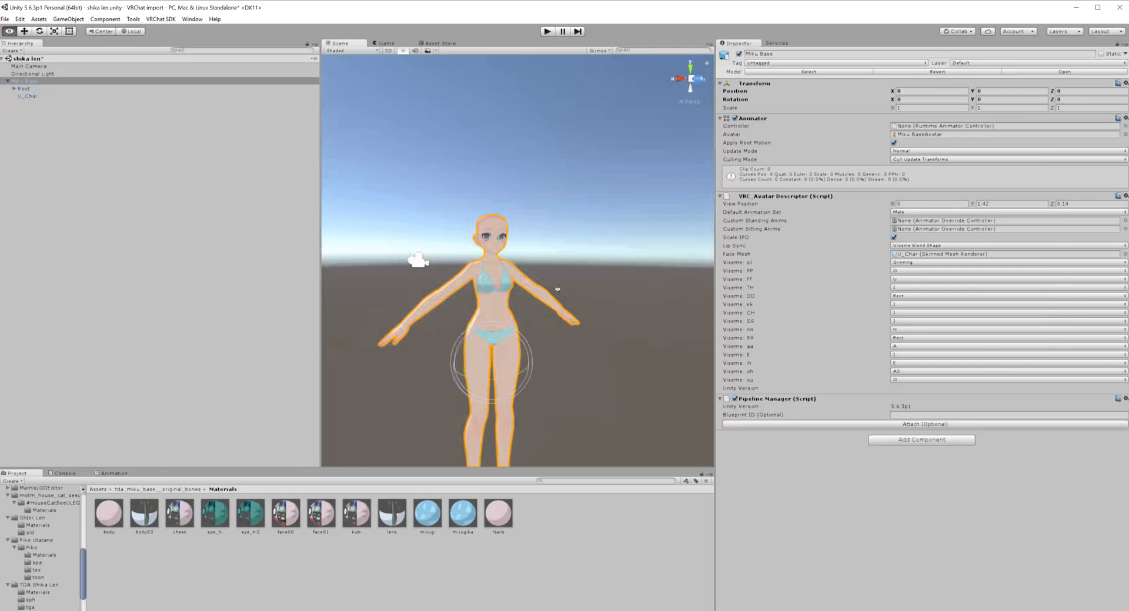
pyautogui.press('w')
pyautogui.press('s')
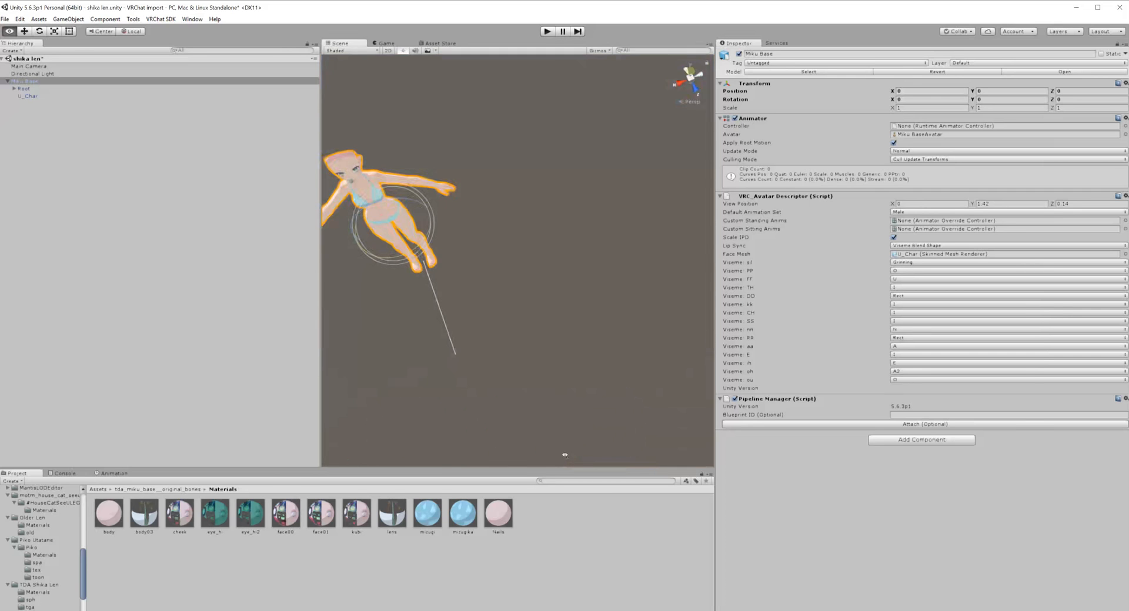